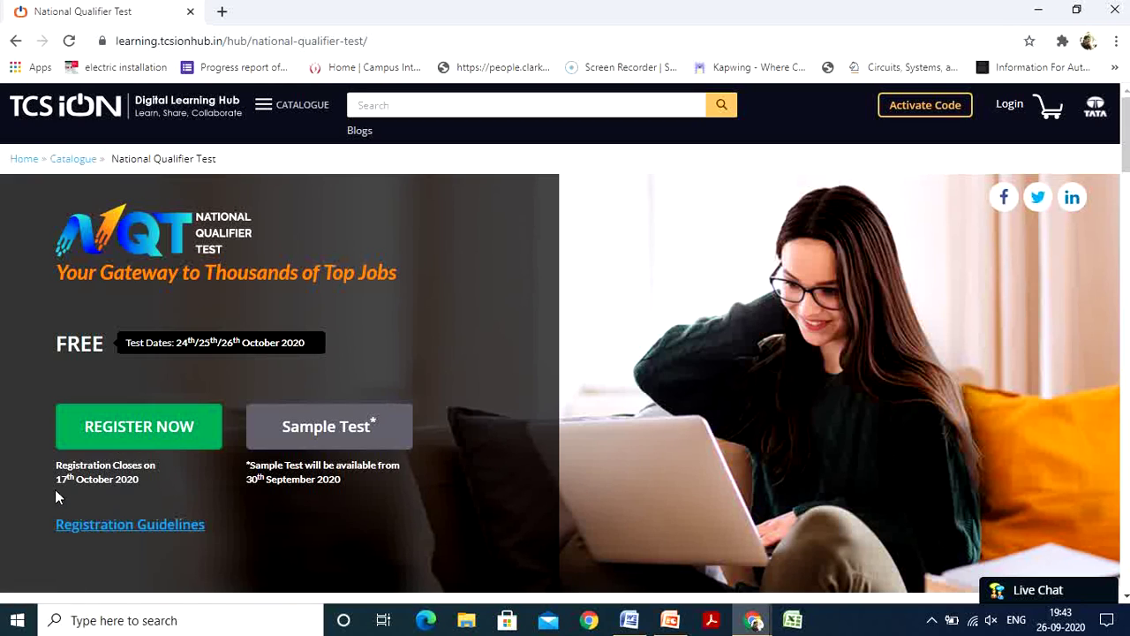
{"action": "left_click", "coordinate": [142, 427]}
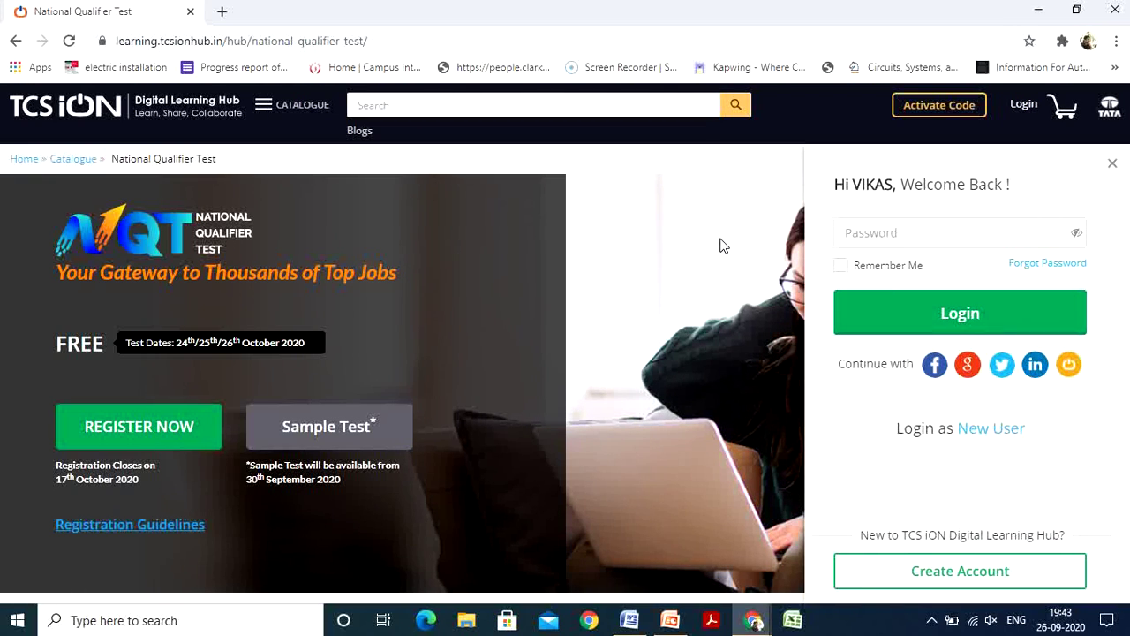
{"action": "left_click", "coordinate": [1112, 164]}
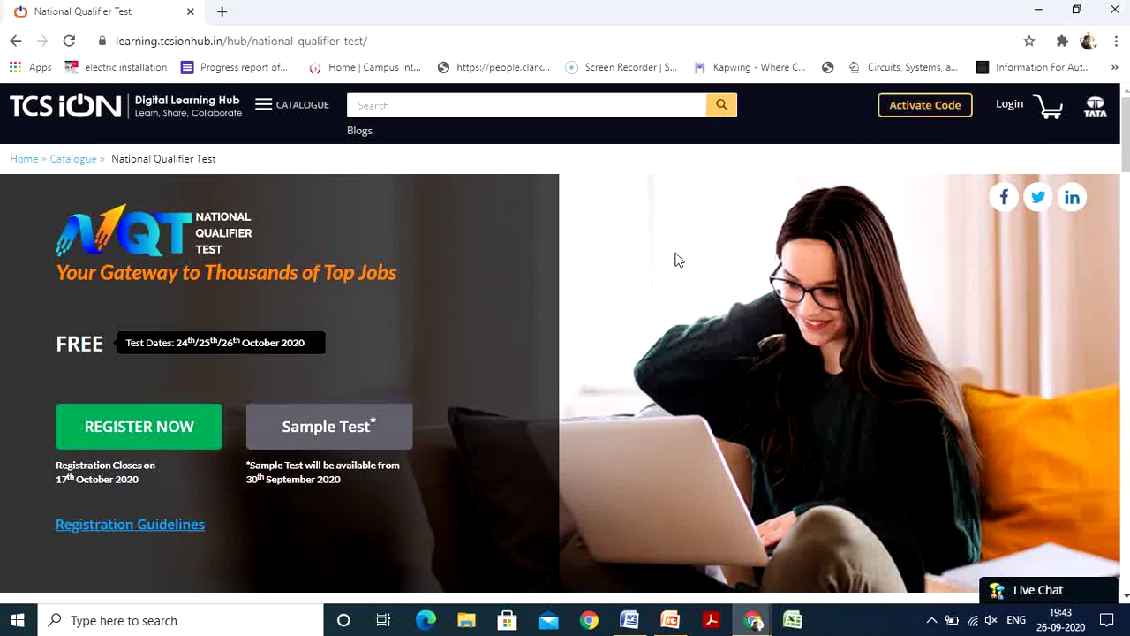
{"action": "left_click", "coordinate": [172, 421]}
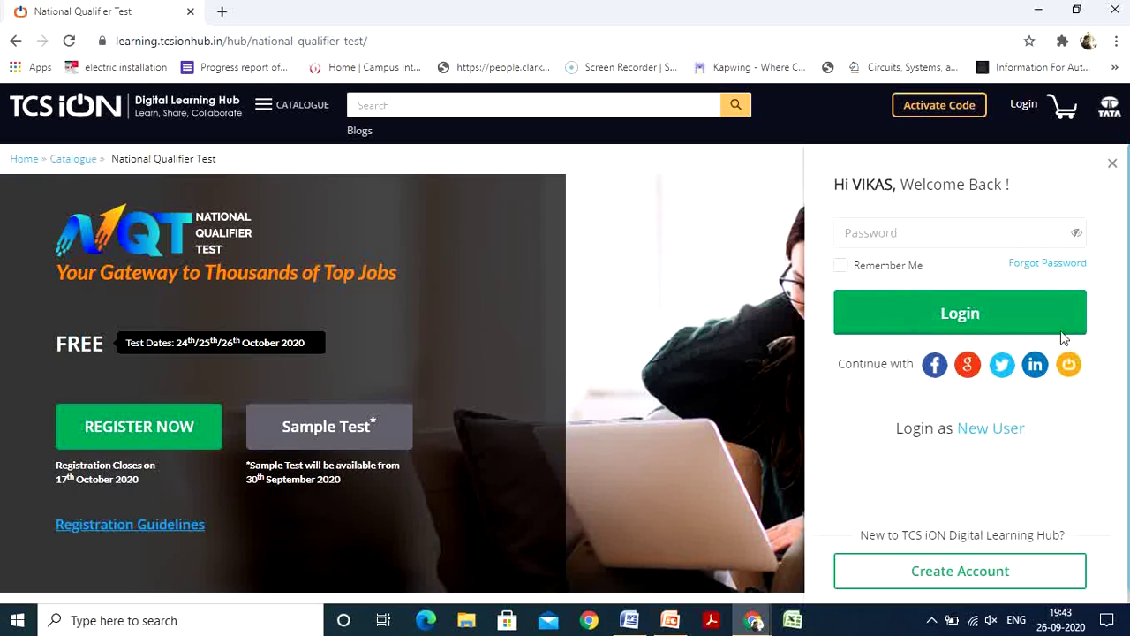
{"action": "left_click", "coordinate": [943, 574]}
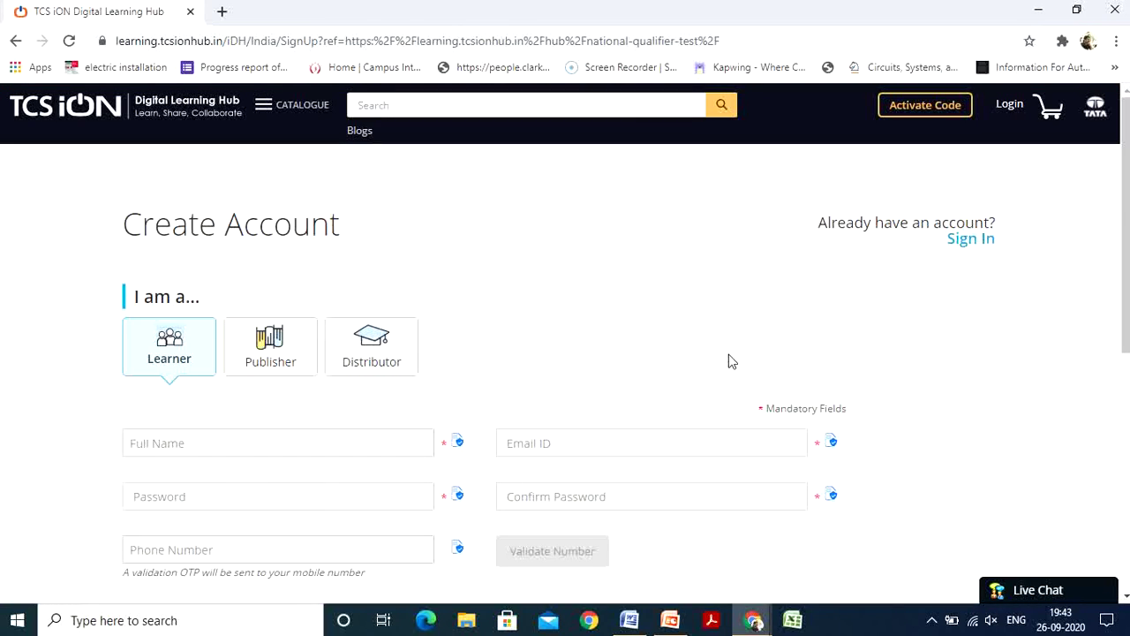
{"action": "left_click", "coordinate": [368, 439]}
{"action": "type", "text": "Vikas"}
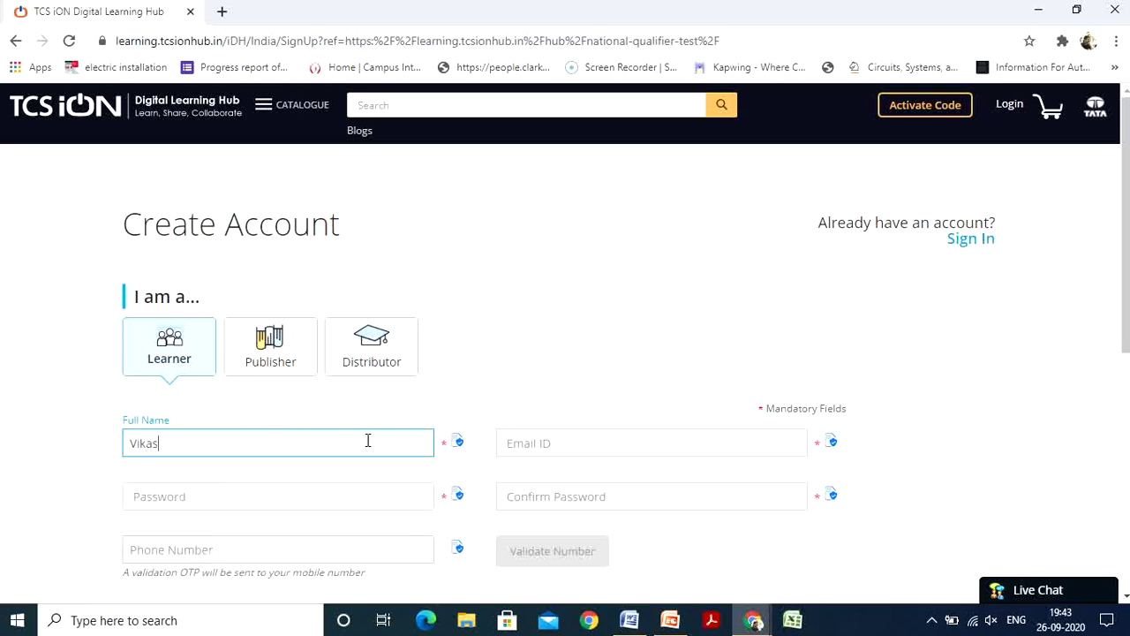
{"action": "key", "text": "Tab"}
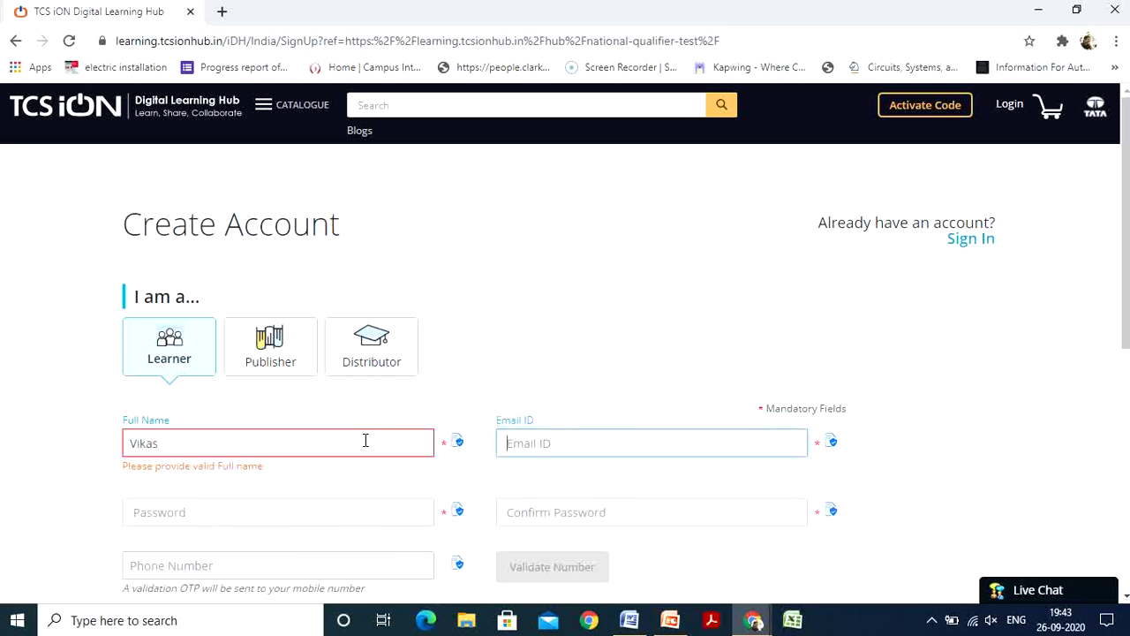
{"action": "left_click", "coordinate": [363, 440]}
{"action": "type", "text": "N"}
{"action": "key", "text": "BackSpace"}
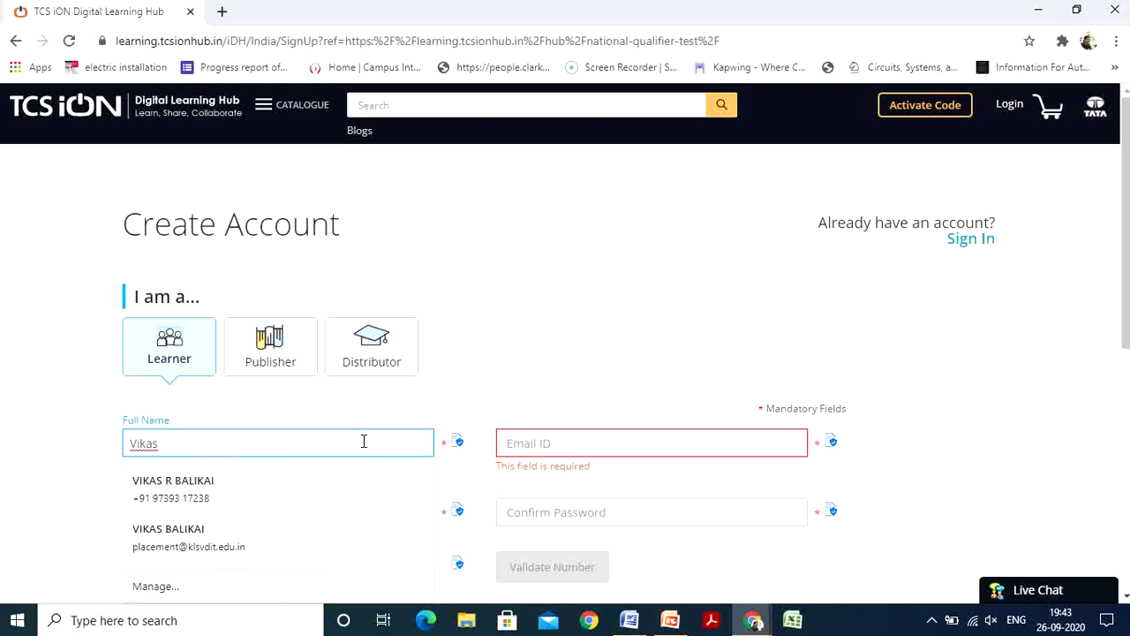
{"action": "type", "text": "B"}
{"action": "key", "text": "Tab"}
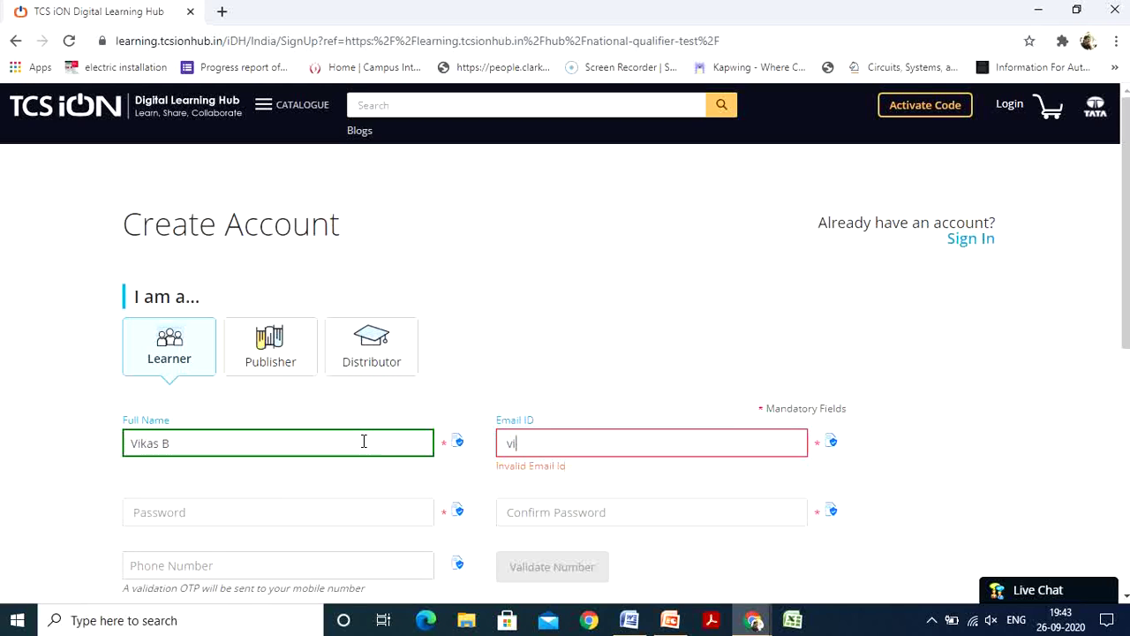
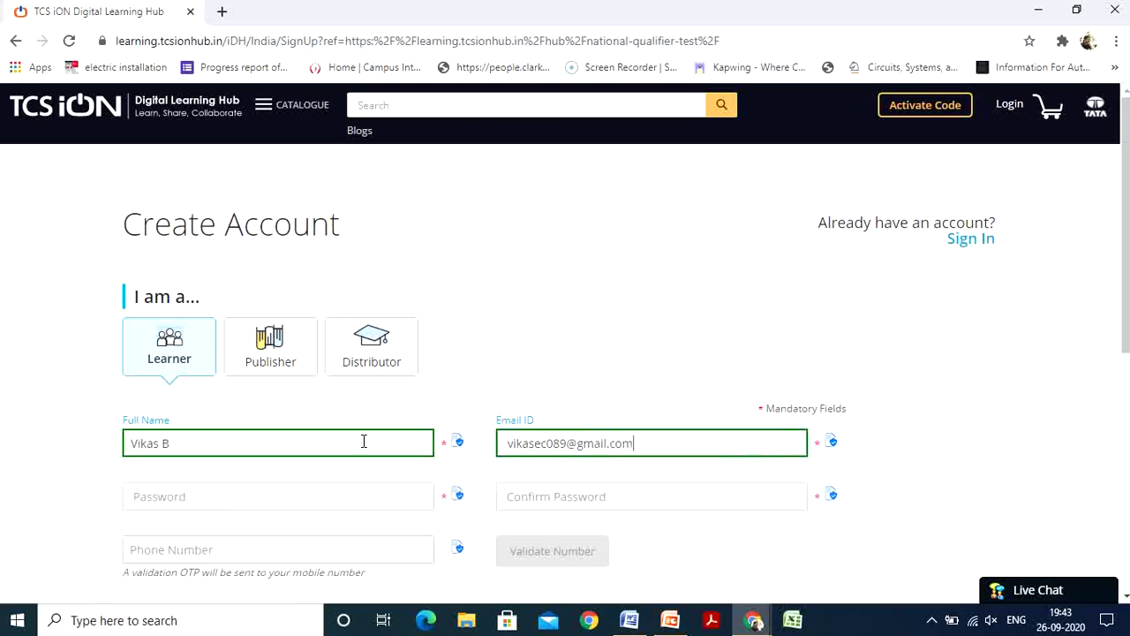
{"action": "key", "text": "Tab"}
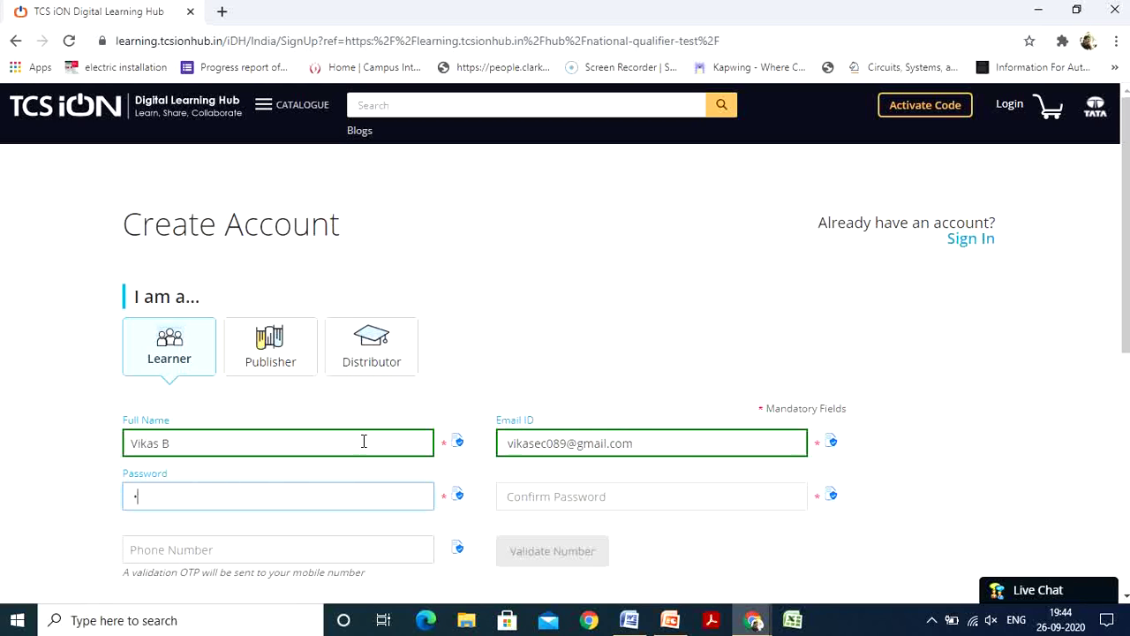
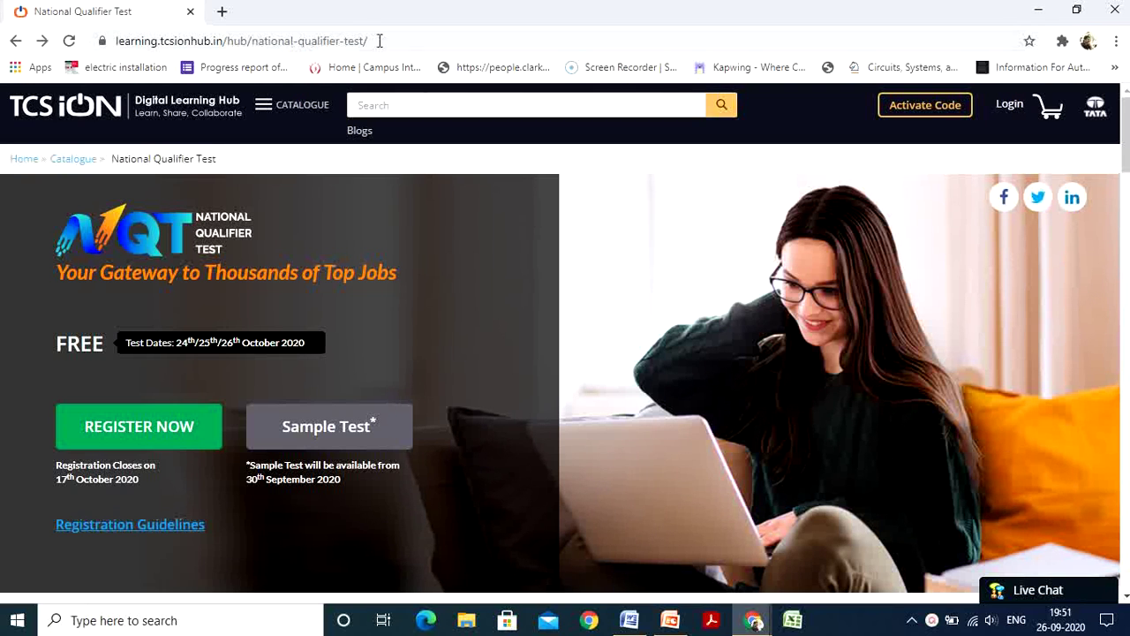
{"action": "left_click", "coordinate": [368, 41]}
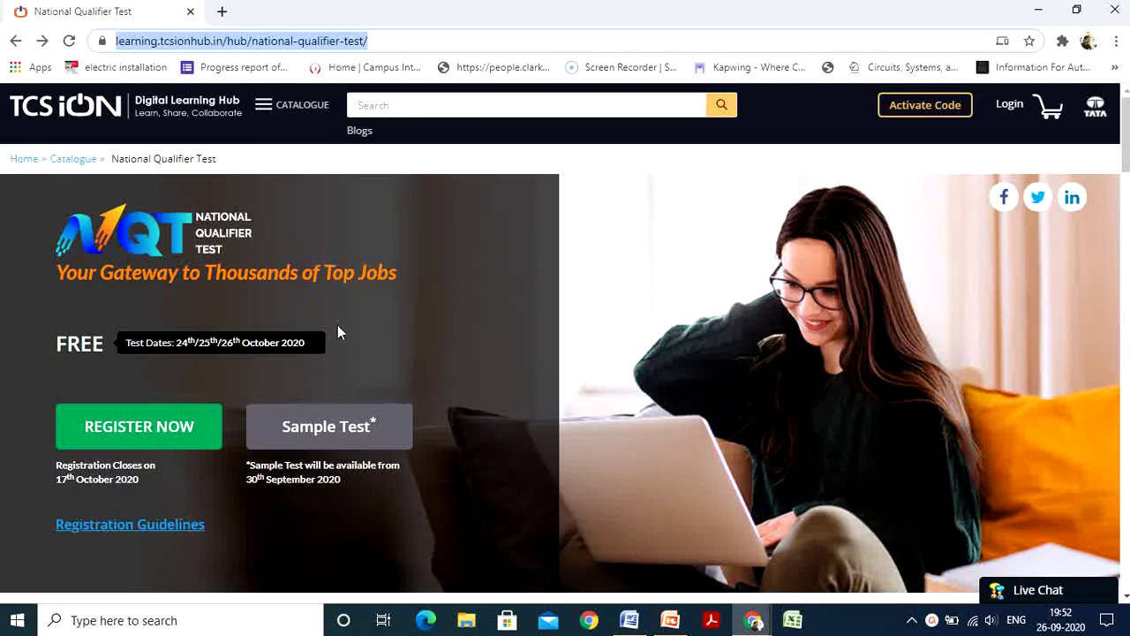
- Restart NQT registration, open the Create Account sign-up form and enter the full name
{"action": "left_click", "coordinate": [121, 429]}
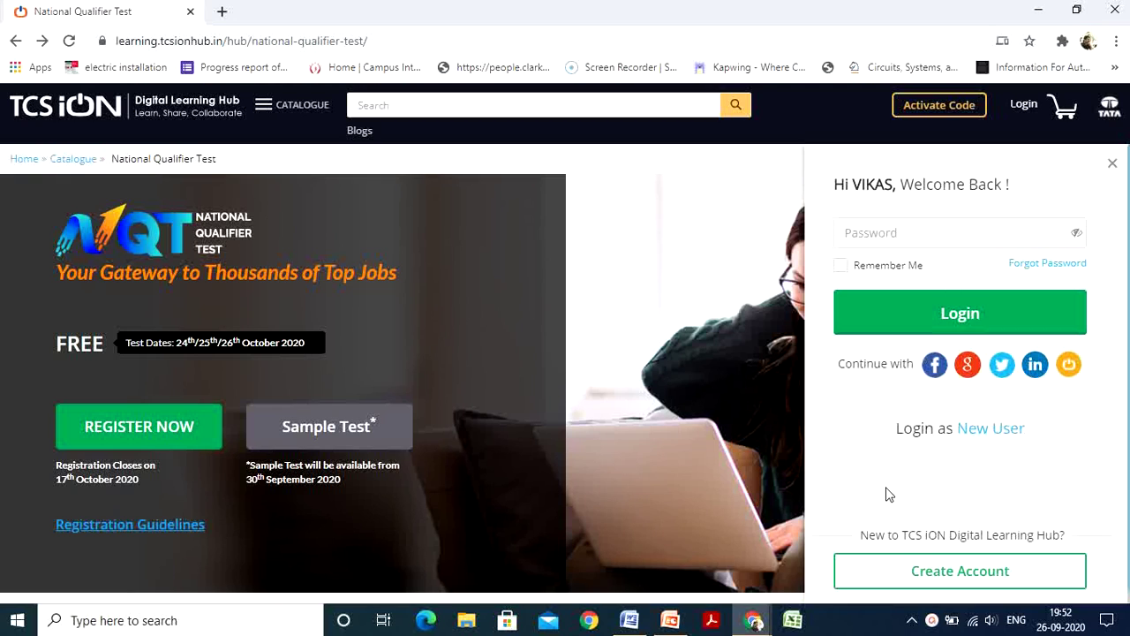
{"action": "left_click", "coordinate": [980, 587]}
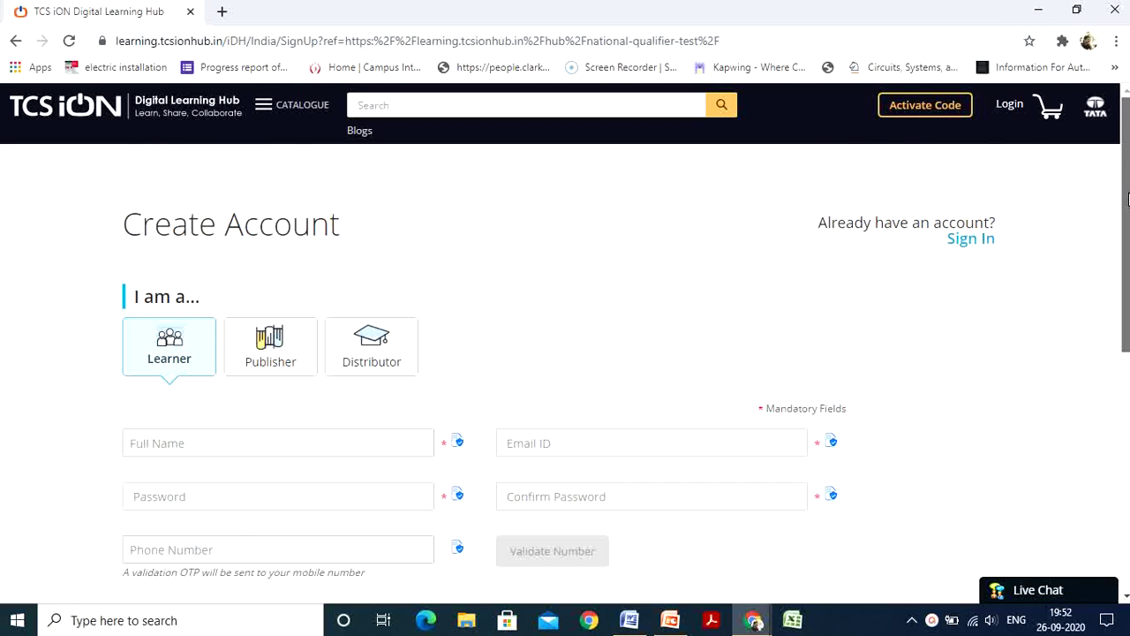
{"action": "scroll", "coordinate": [1121, 202], "scroll_direction": "down", "scroll_amount": 2}
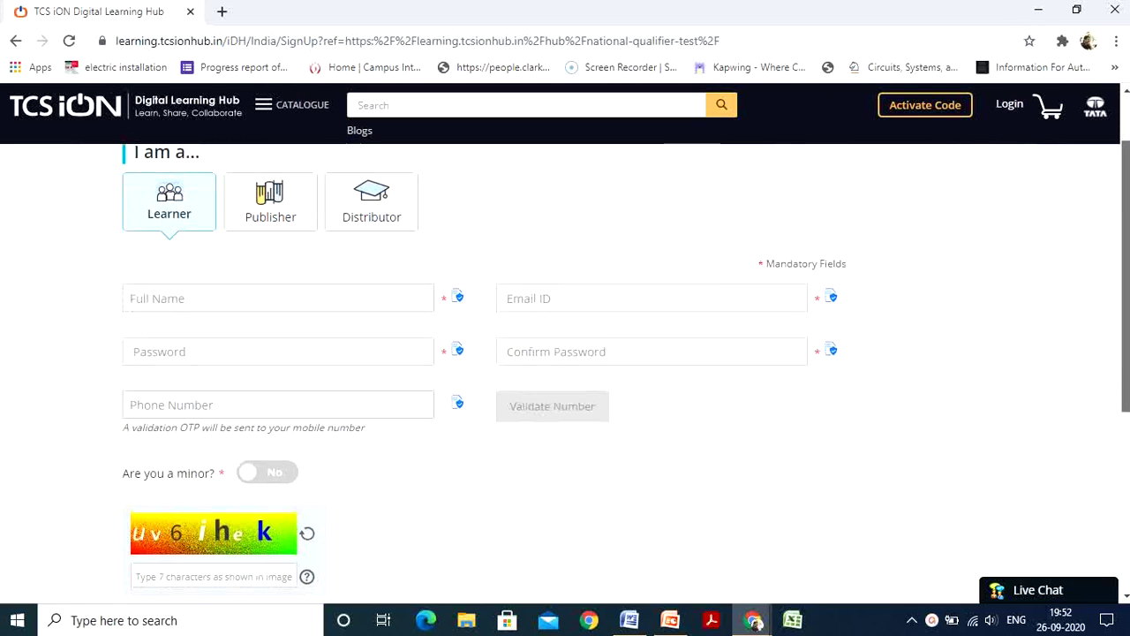
{"action": "left_click", "coordinate": [301, 300]}
{"action": "type", "text": "VIKAS"}
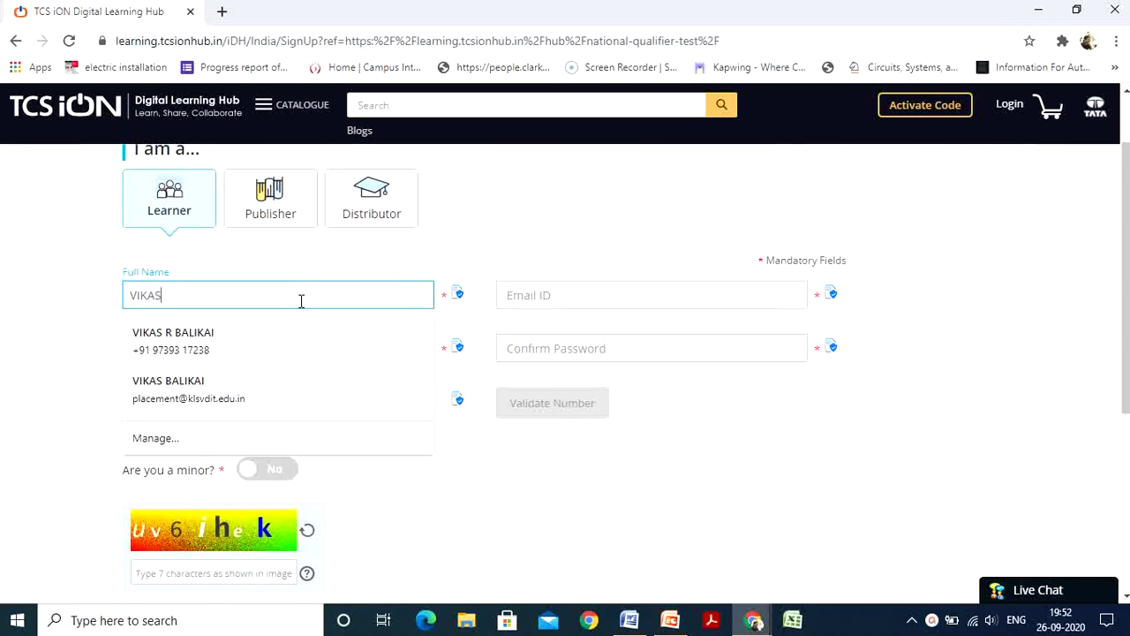
{"action": "key", "text": "BackSpace"}
{"action": "type", "text": "ikas Ba"}
{"action": "key", "text": "Tab"}
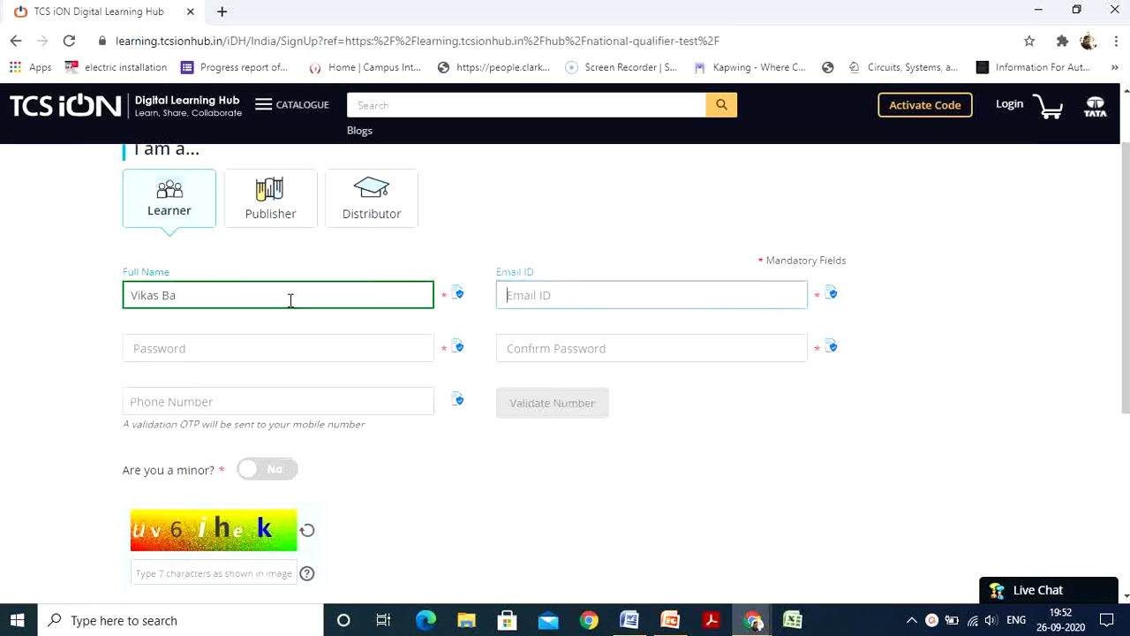
{"action": "left_click", "coordinate": [290, 300]}
{"action": "key", "text": "BackSpace"}
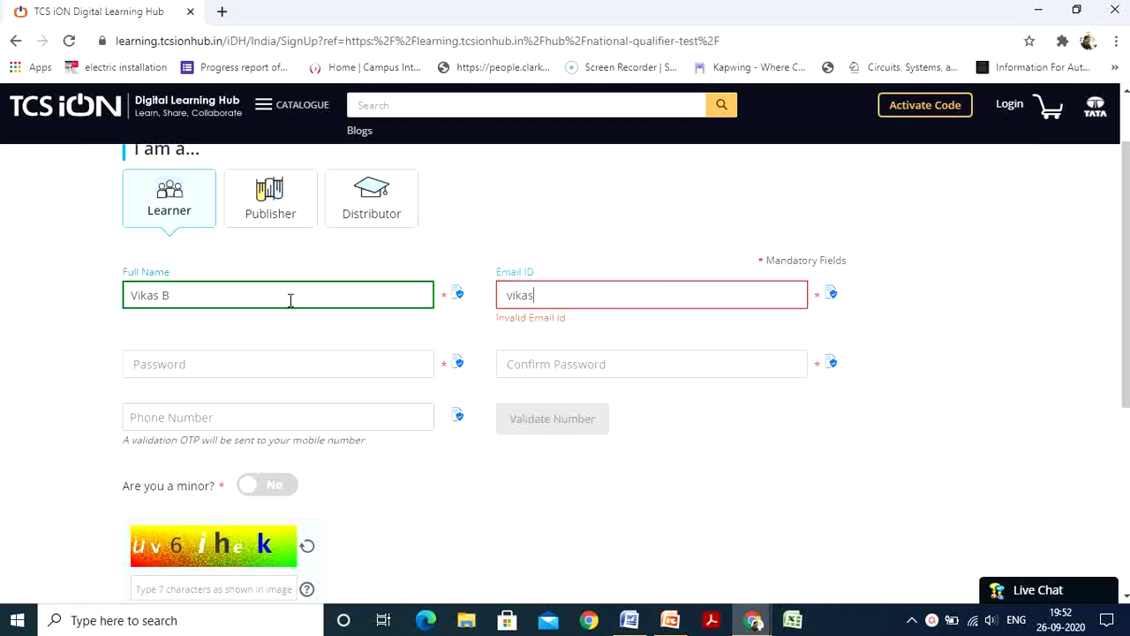
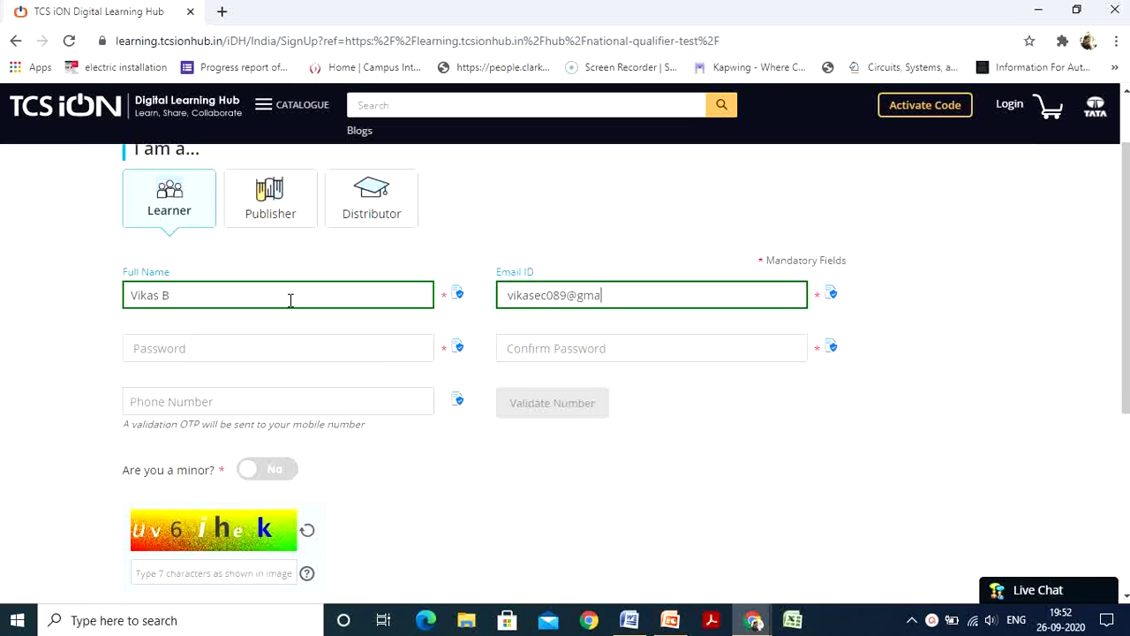
- Fill in the e-mail address, the account password and its matching confirmation
{"action": "key", "text": "Tab"}
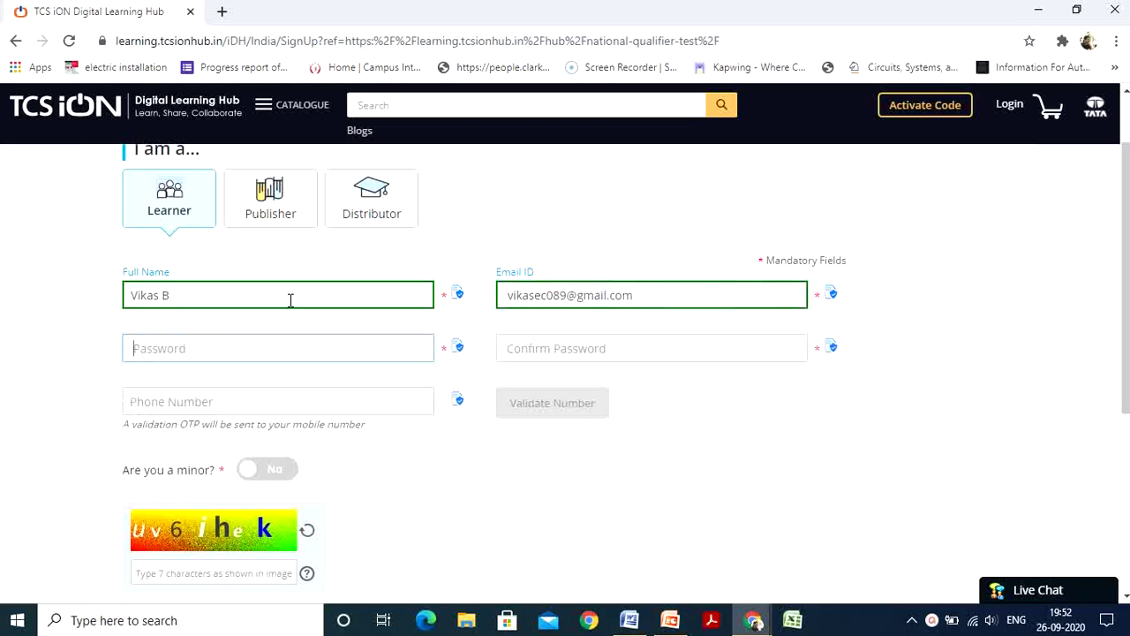
{"action": "type", "text": "•••••"}
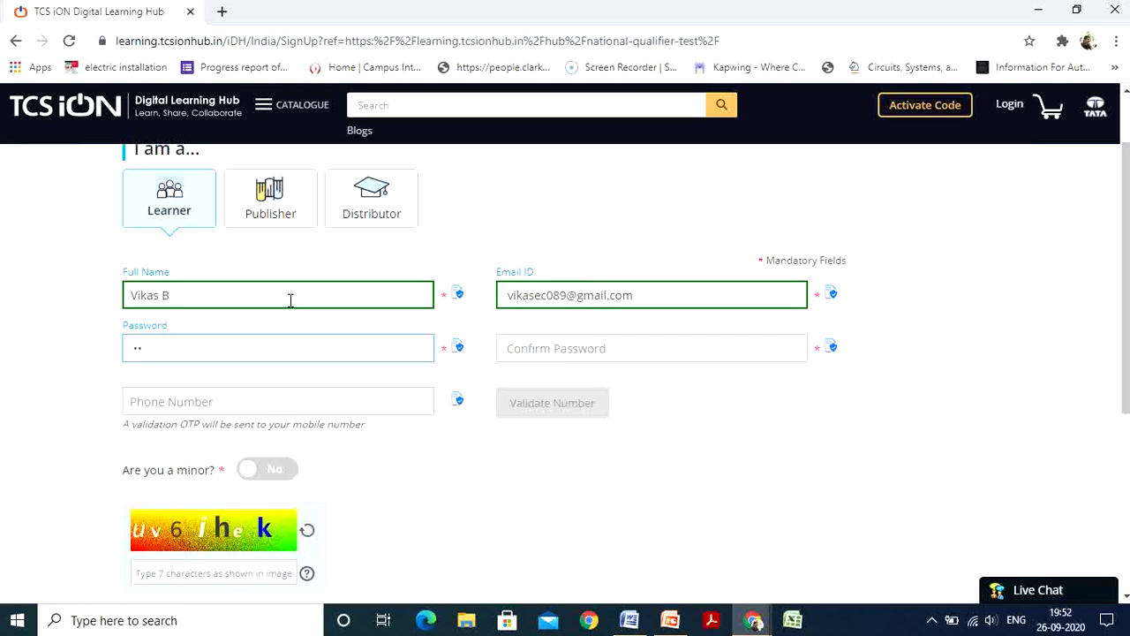
{"action": "type", "text": "••••••"}
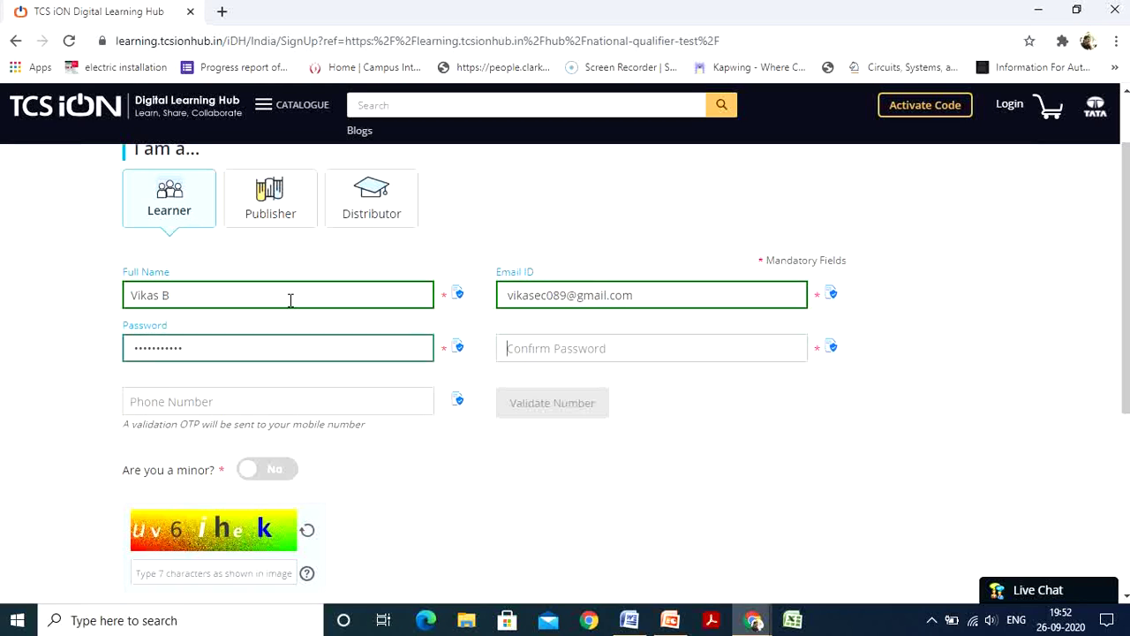
{"action": "key", "text": "Tab"}
{"action": "type", "text": "•"}
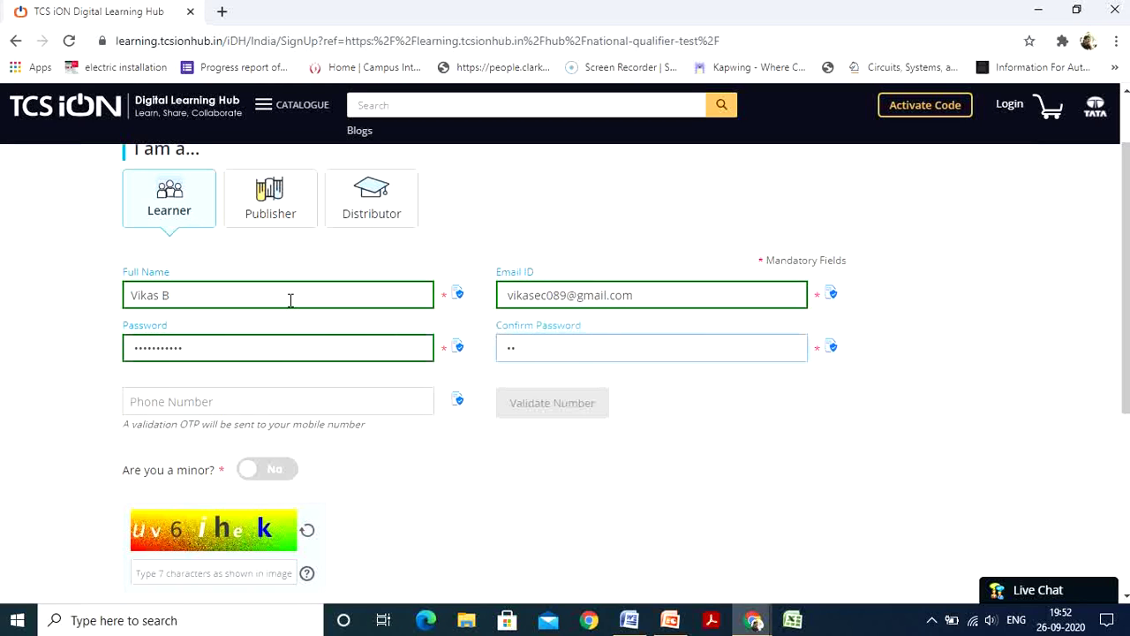
{"action": "key", "text": "BackSpace"}
{"action": "key", "text": "BackSpace"}
{"action": "type", "text": "••••••••••"}
- Enter the mobile number, request an OTP and validate the received code
{"action": "left_click", "coordinate": [188, 396]}
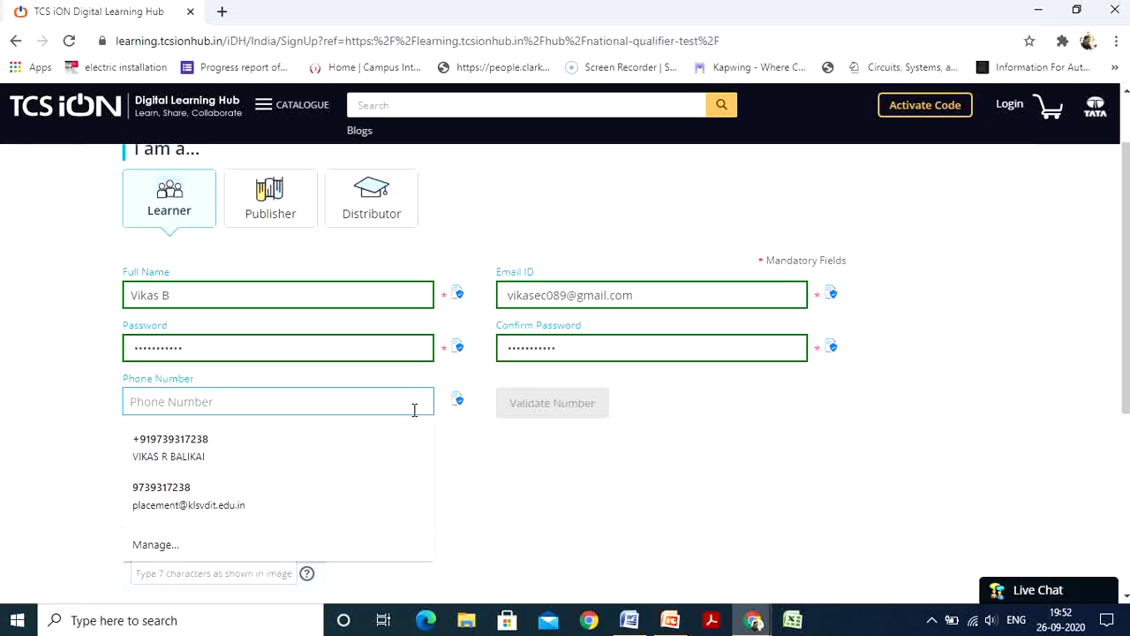
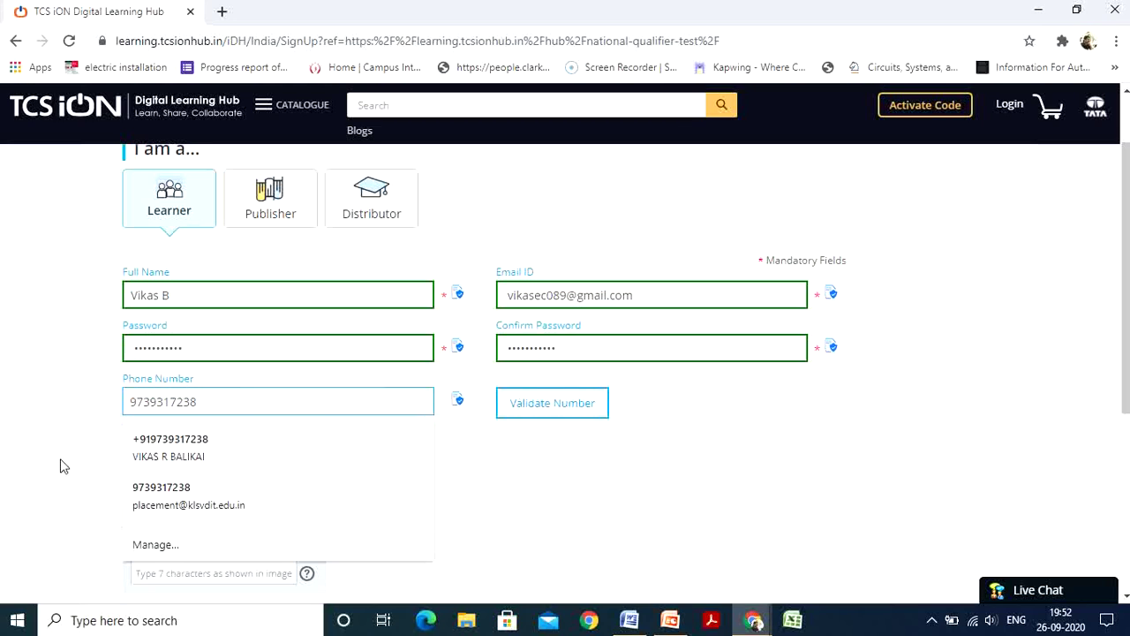
{"action": "left_click", "coordinate": [31, 464]}
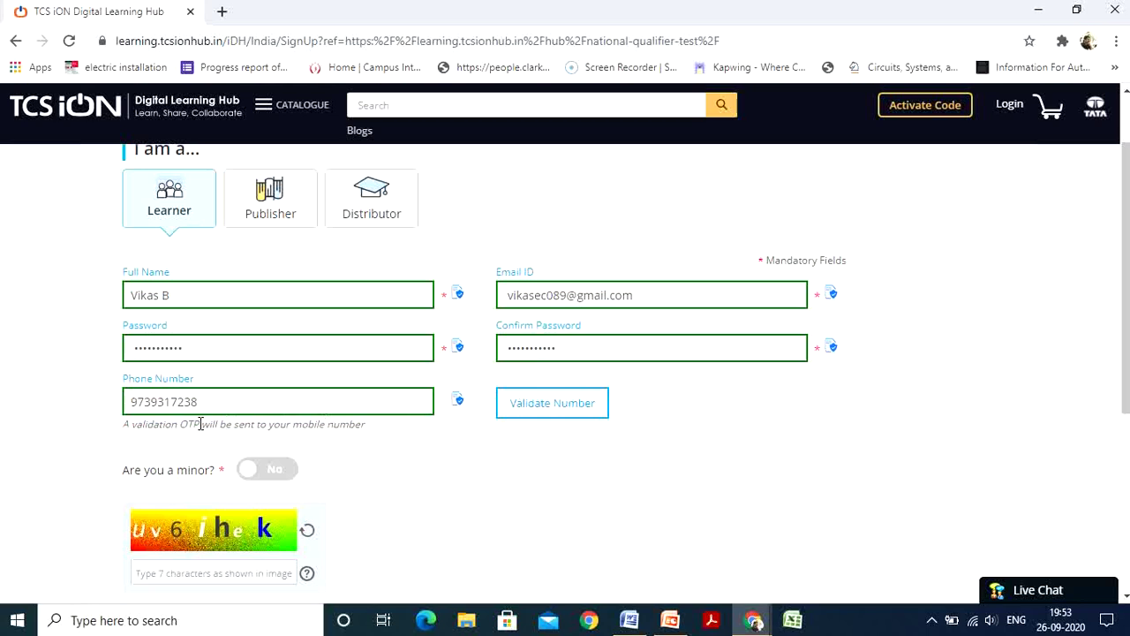
{"action": "left_click", "coordinate": [549, 414]}
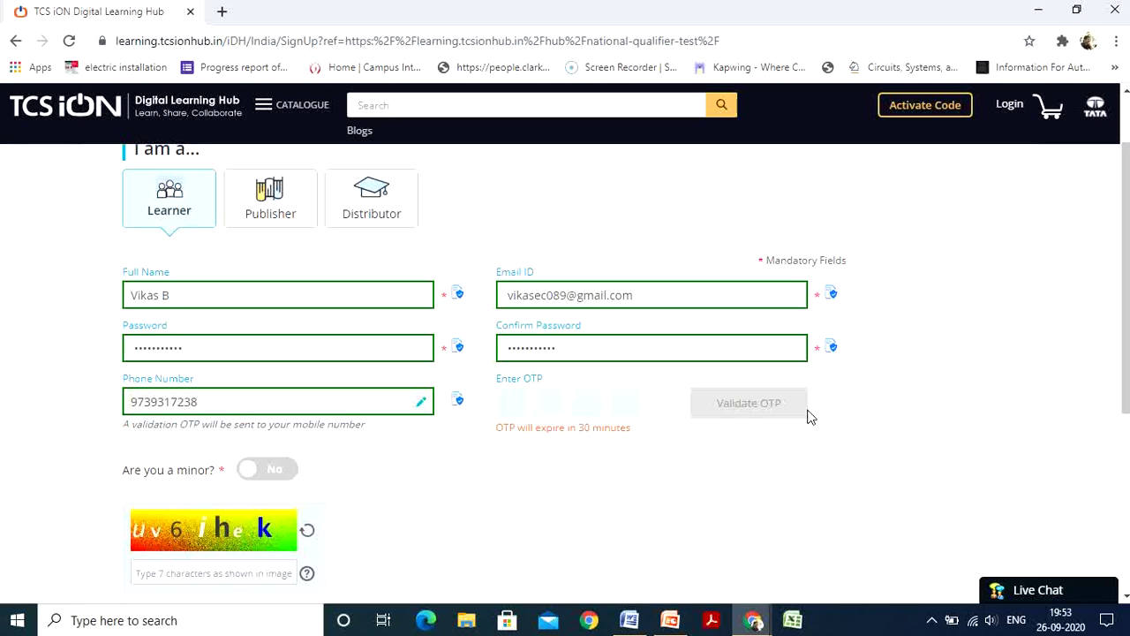
{"action": "left_click", "coordinate": [502, 405]}
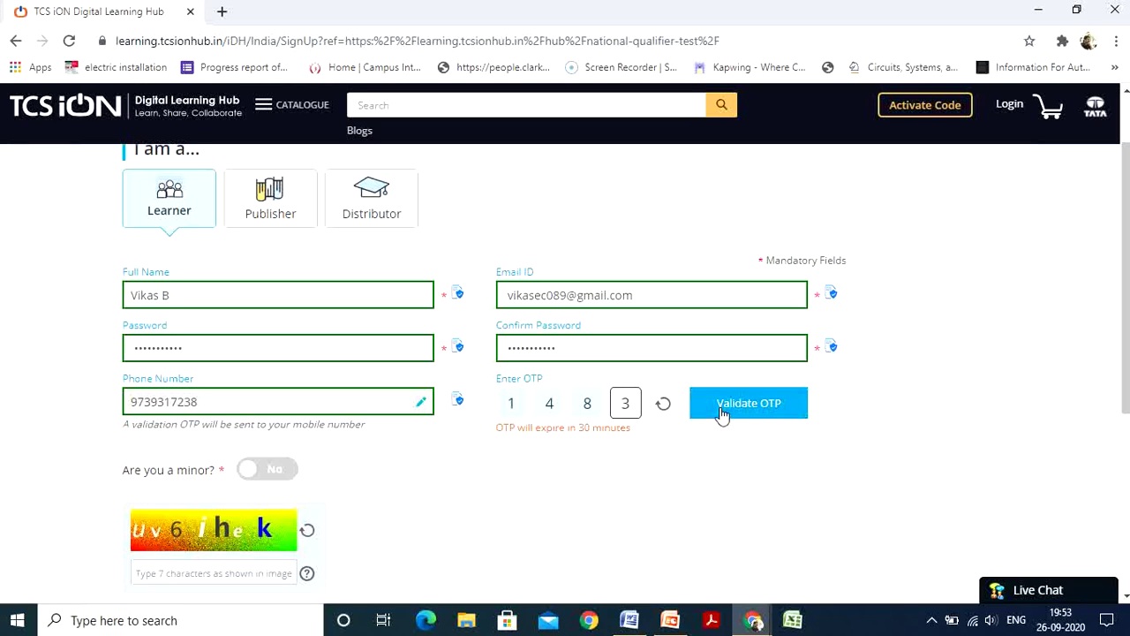
{"action": "left_click", "coordinate": [747, 411]}
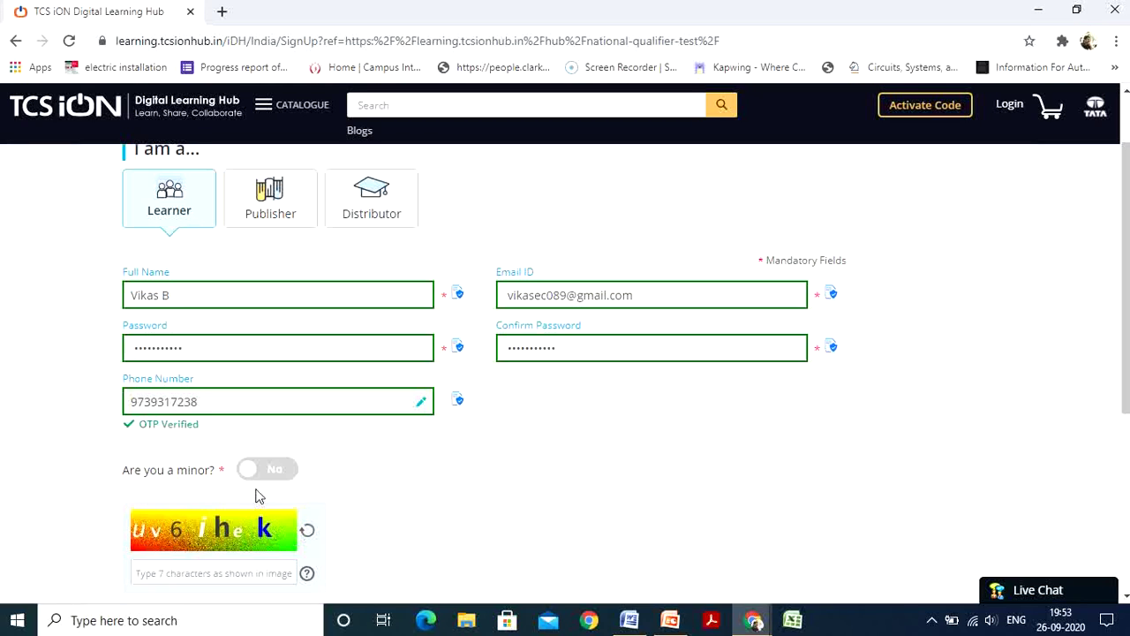
- Enter the CAPTCHA text shown on the sign-up form
{"action": "left_click", "coordinate": [176, 575]}
{"action": "type", "text": "uv6"}
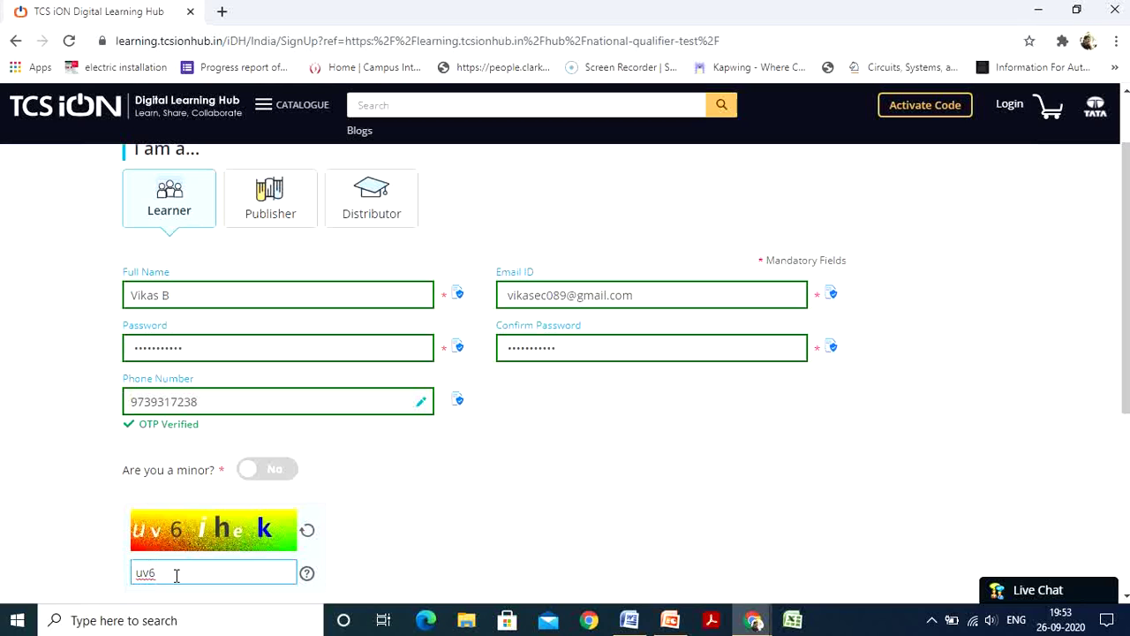
{"action": "type", "text": "ihek"}
{"action": "left_click", "coordinate": [1125, 427]}
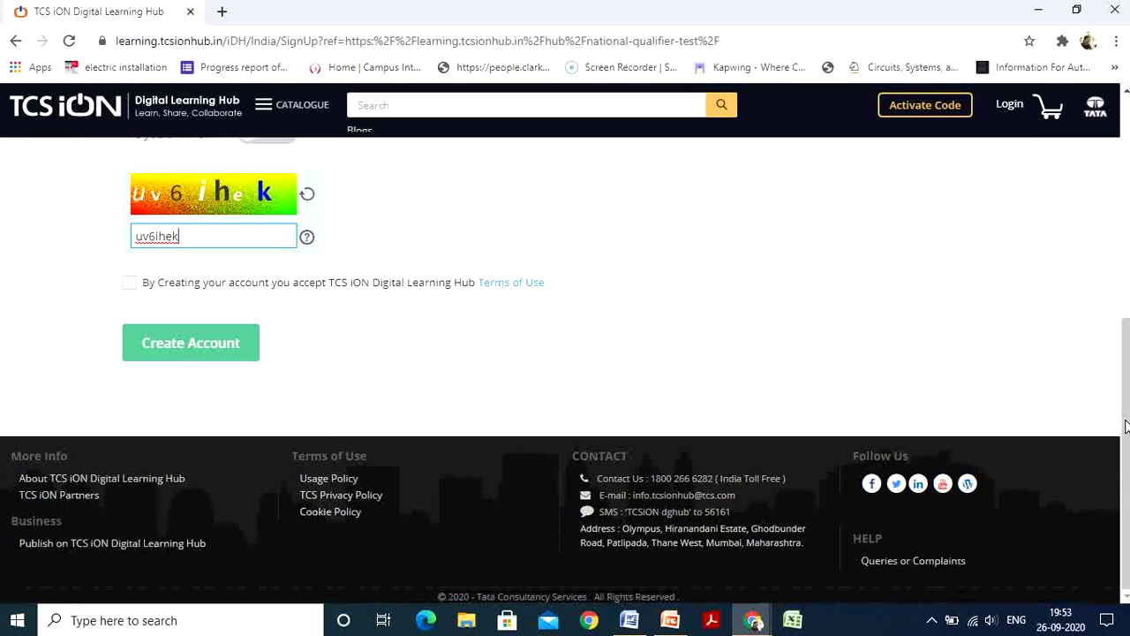
- Tick the Privacy Notice, Privacy Policy and Terms of Use checkboxes and confirm with OK
{"action": "left_click", "coordinate": [127, 288]}
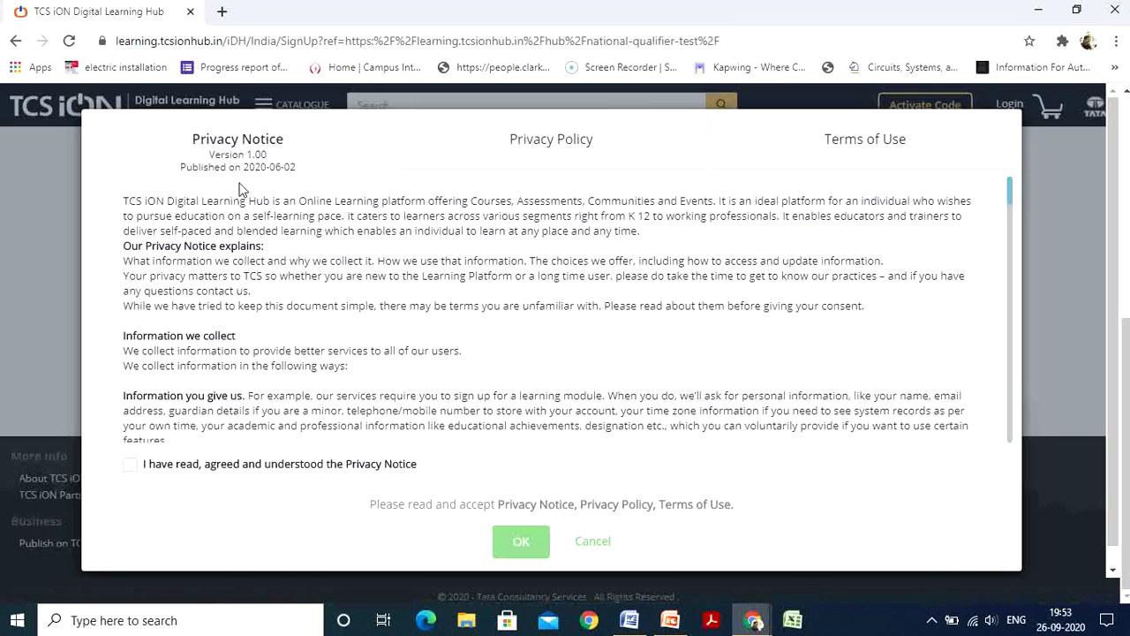
{"action": "left_click", "coordinate": [131, 470]}
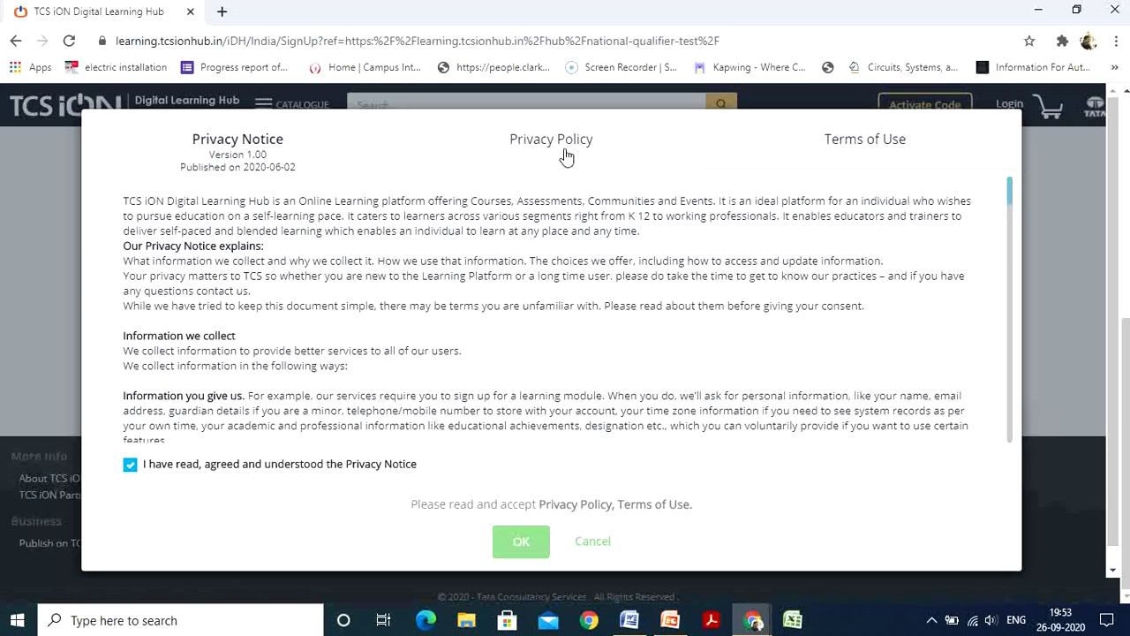
{"action": "left_click", "coordinate": [566, 156]}
{"action": "left_click", "coordinate": [133, 465]}
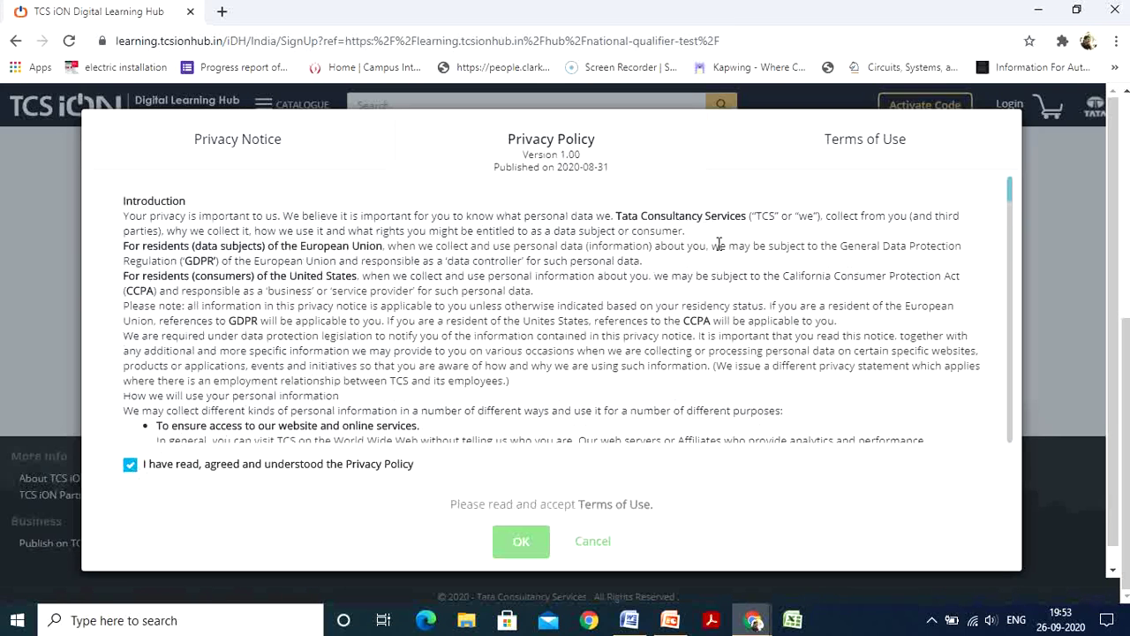
{"action": "left_click", "coordinate": [844, 141]}
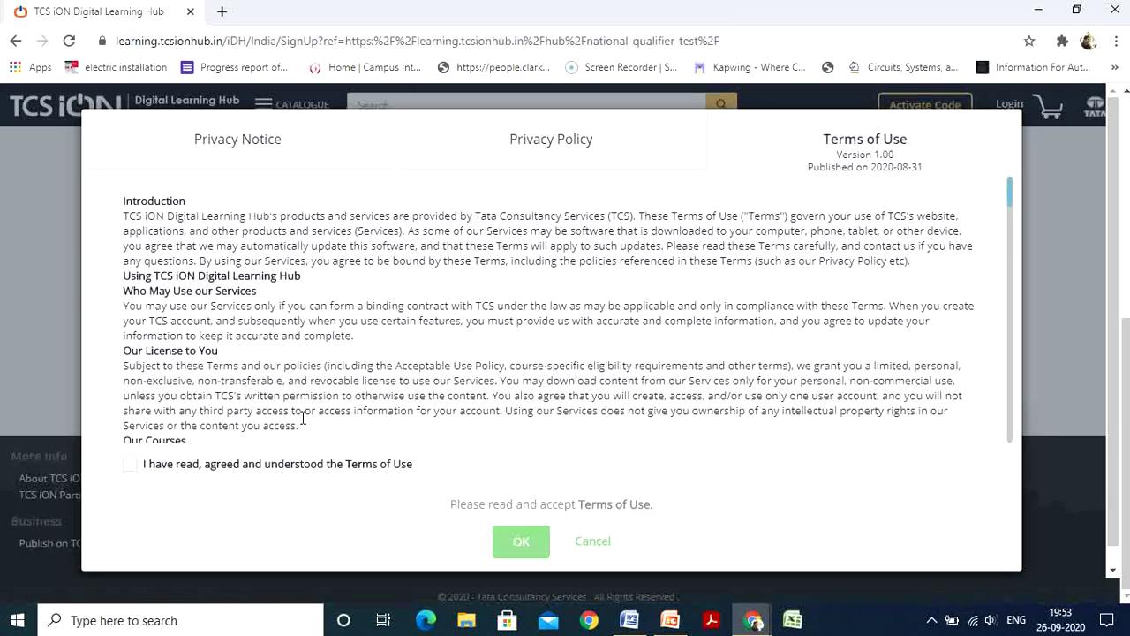
{"action": "left_click", "coordinate": [131, 466]}
{"action": "left_click", "coordinate": [526, 513]}
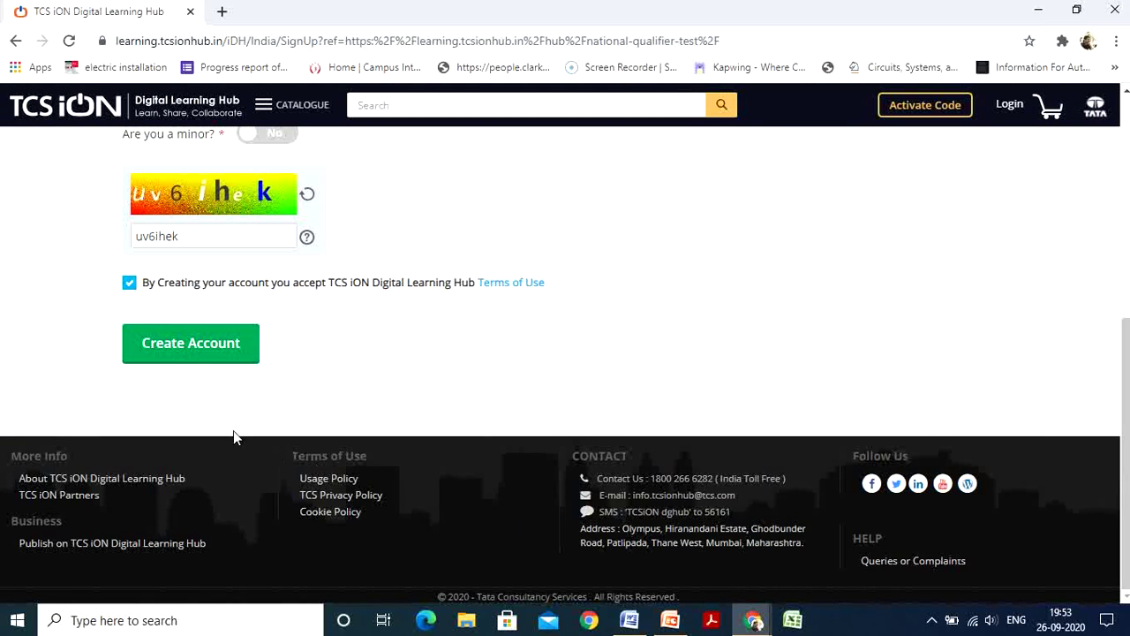
- Create the account choosing Karnataka as the state, then continue to the NQT form
{"action": "left_click", "coordinate": [188, 346]}
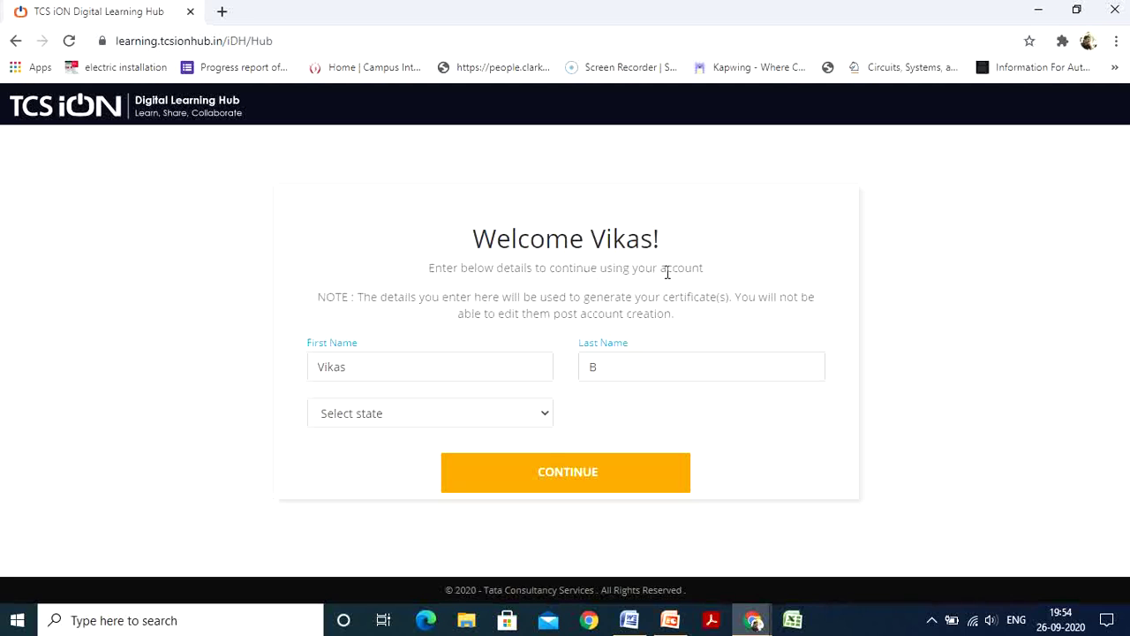
{"action": "left_click", "coordinate": [434, 418]}
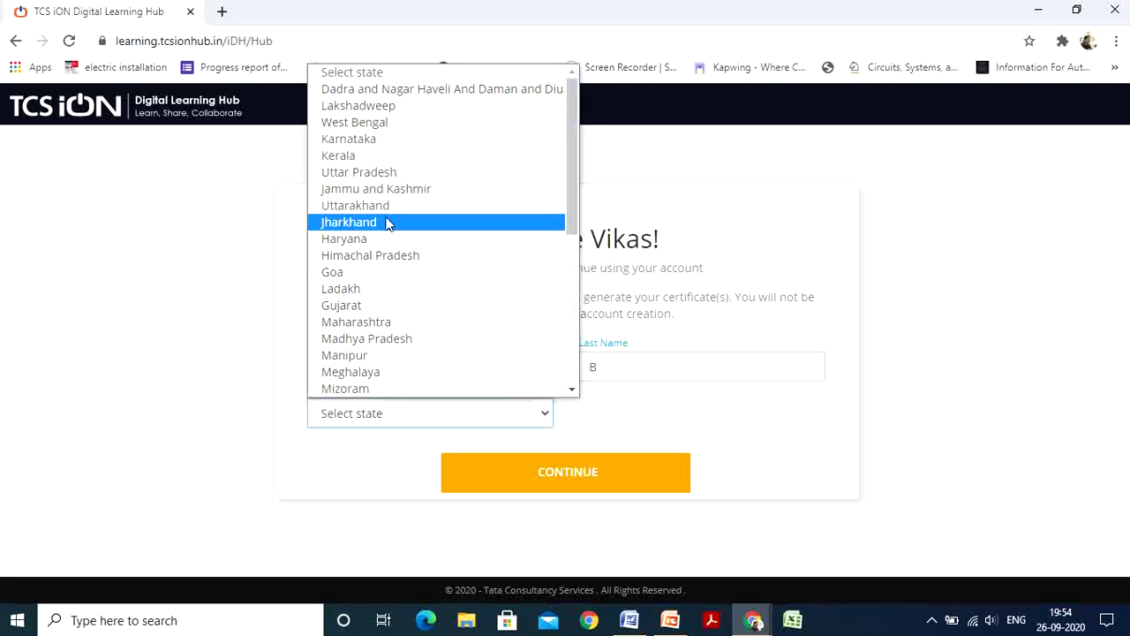
{"action": "left_click", "coordinate": [375, 147]}
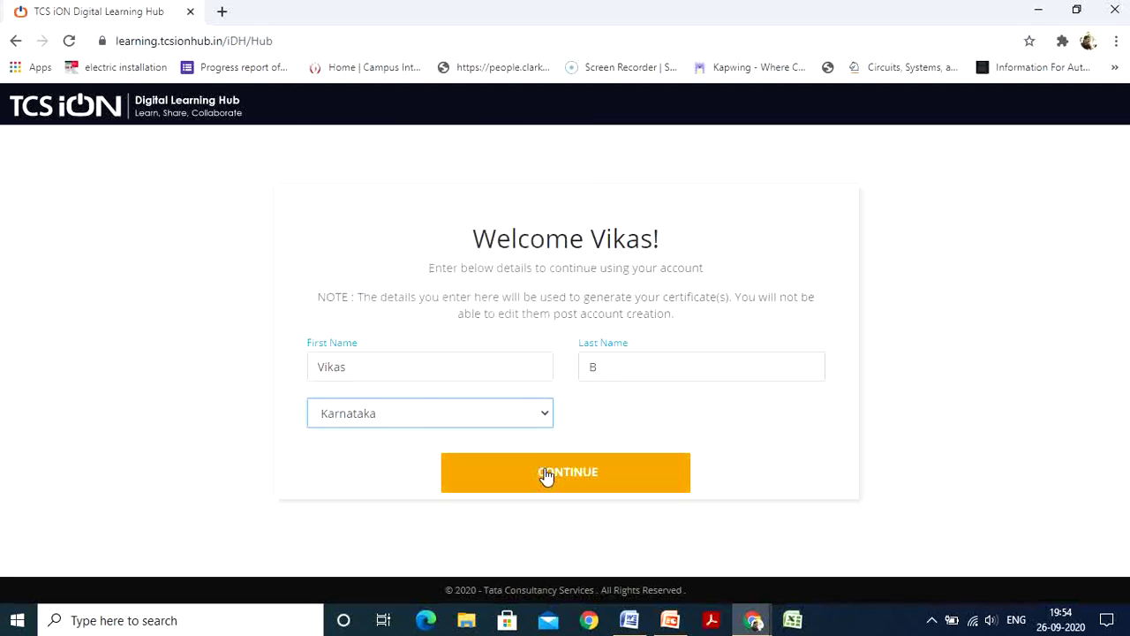
{"action": "left_click", "coordinate": [552, 485]}
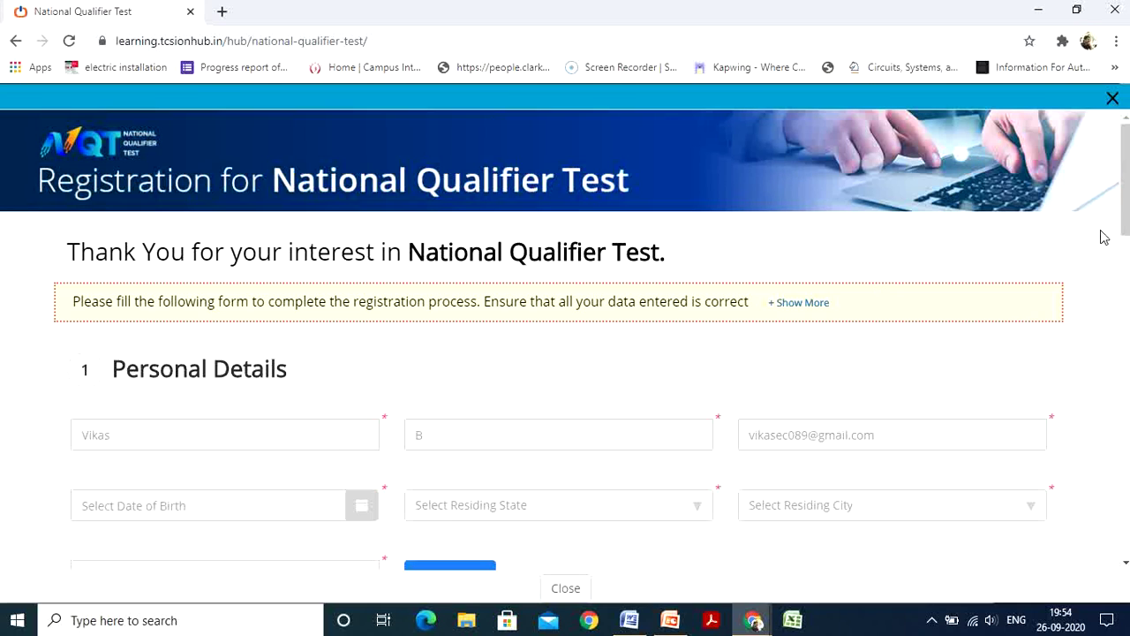
{"action": "scroll", "coordinate": [1123, 220], "scroll_direction": "down", "scroll_amount": 1}
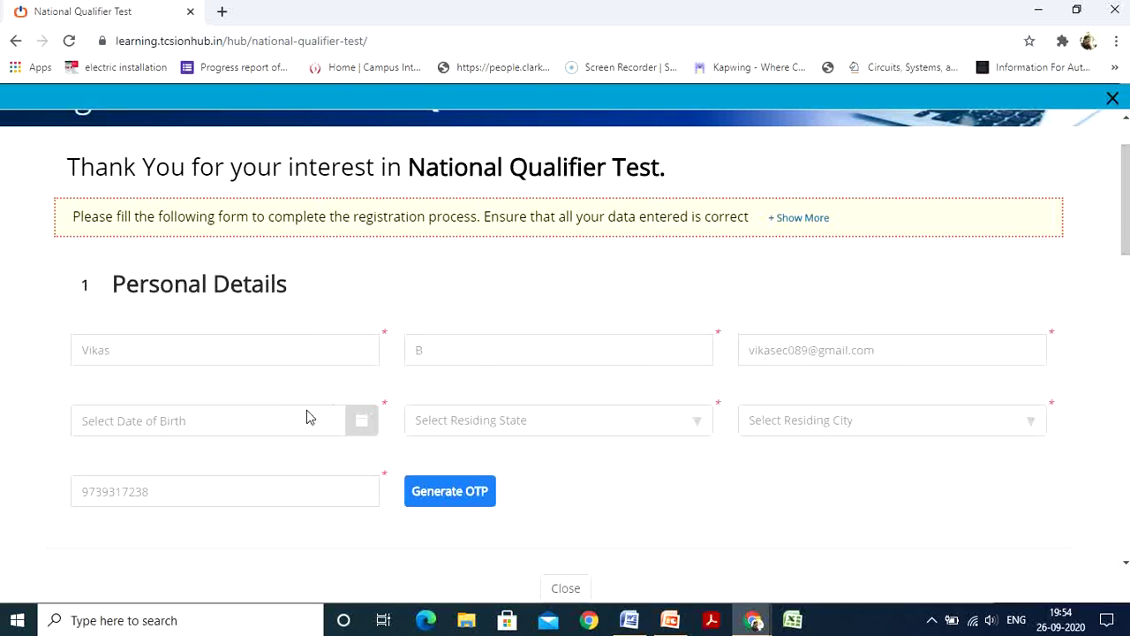
{"action": "left_click", "coordinate": [355, 422]}
{"action": "left_click", "coordinate": [151, 205]}
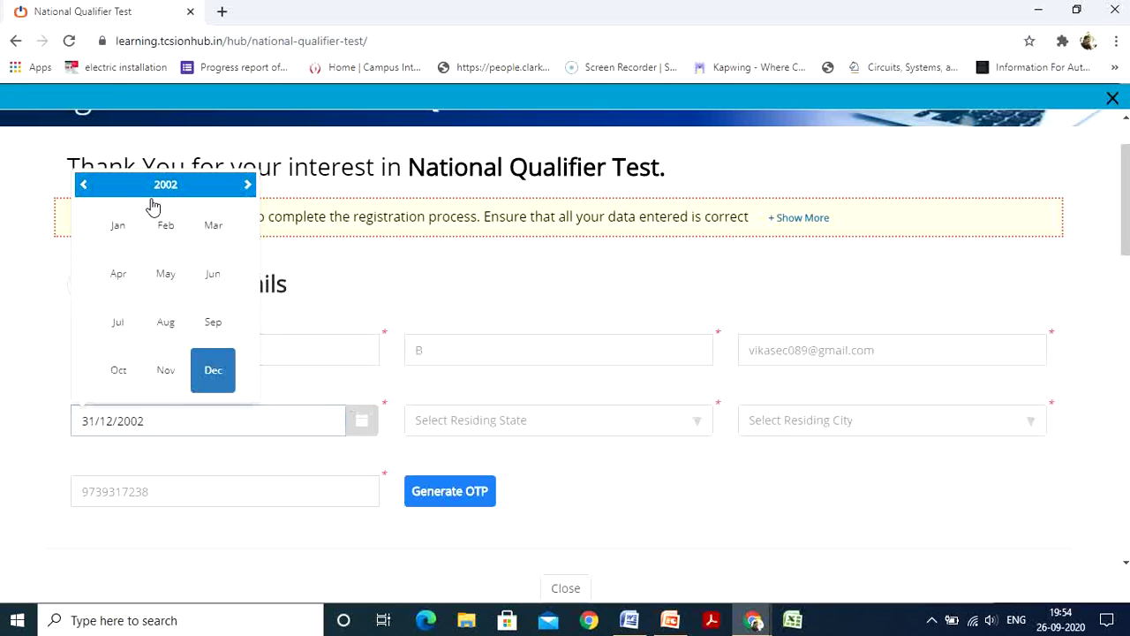
{"action": "left_click", "coordinate": [160, 186]}
{"action": "left_click", "coordinate": [159, 186]}
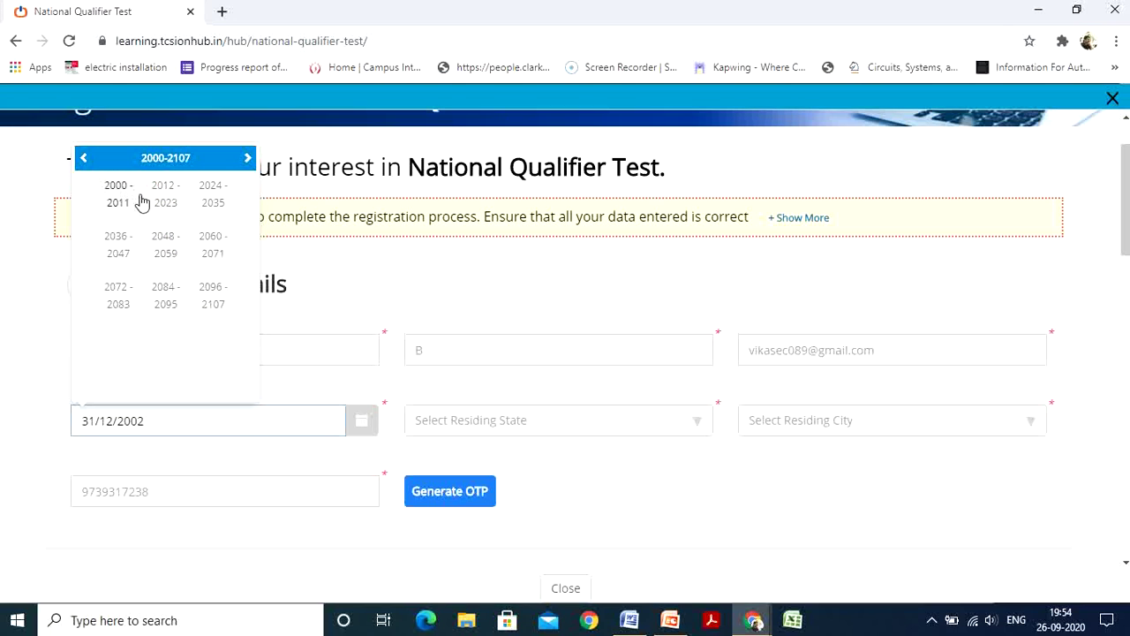
{"action": "left_click", "coordinate": [83, 159]}
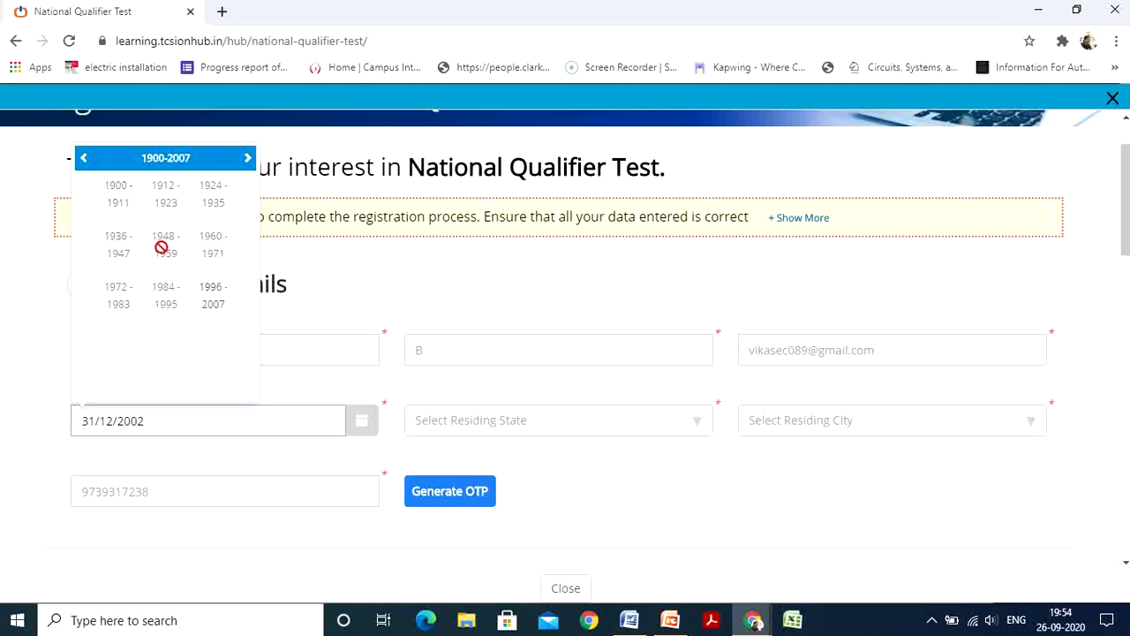
{"action": "left_click", "coordinate": [210, 297]}
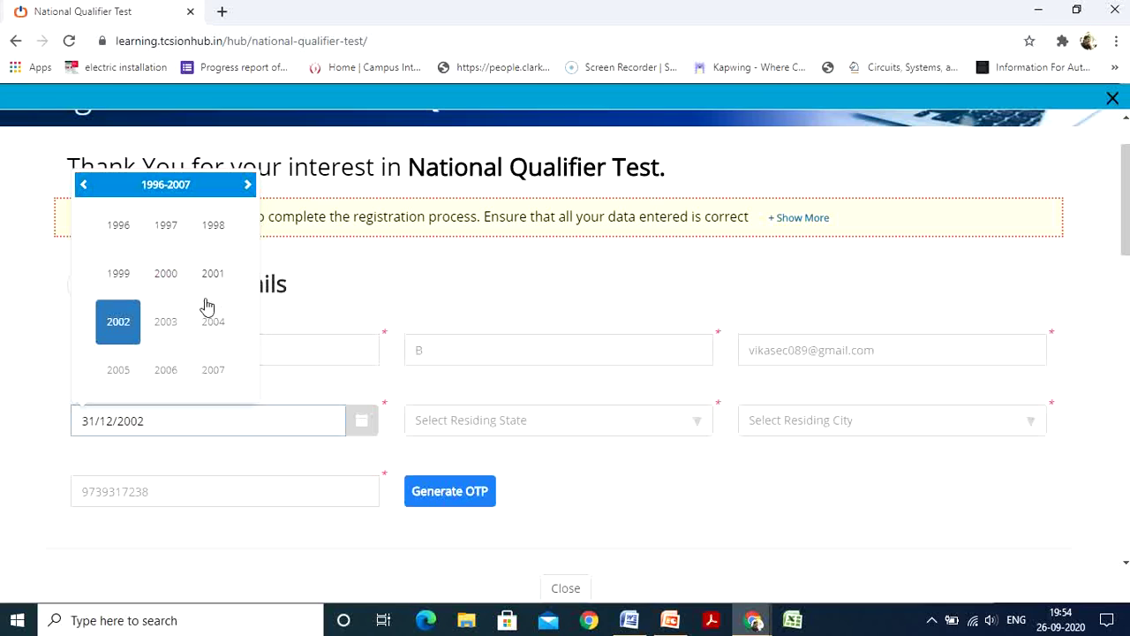
{"action": "left_click", "coordinate": [215, 240]}
{"action": "left_click", "coordinate": [129, 245]}
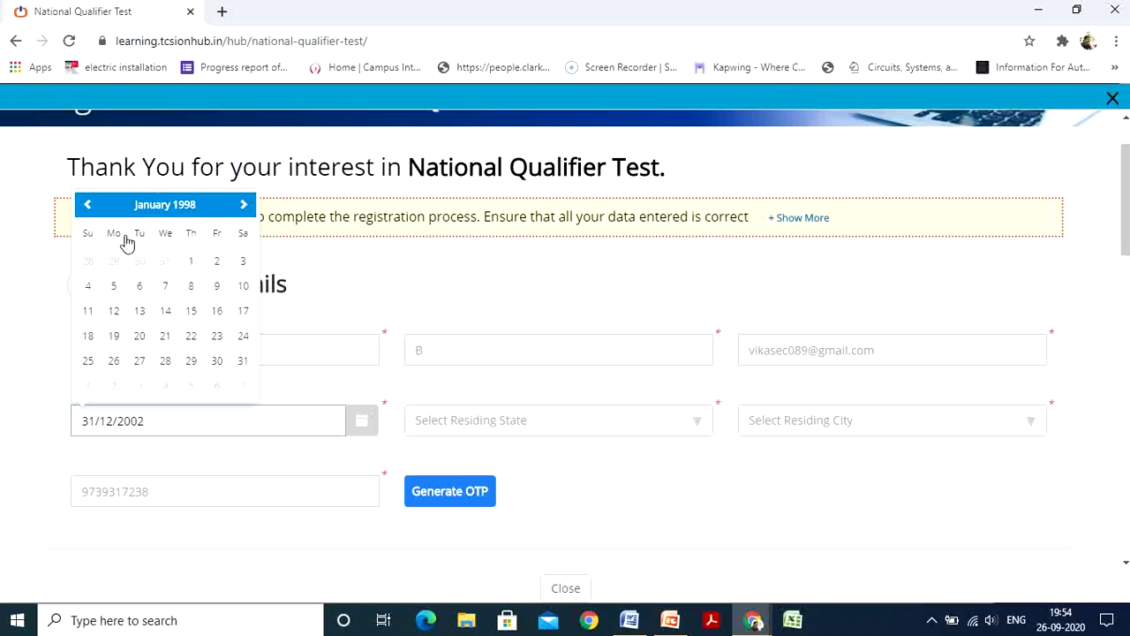
{"action": "left_click", "coordinate": [192, 261]}
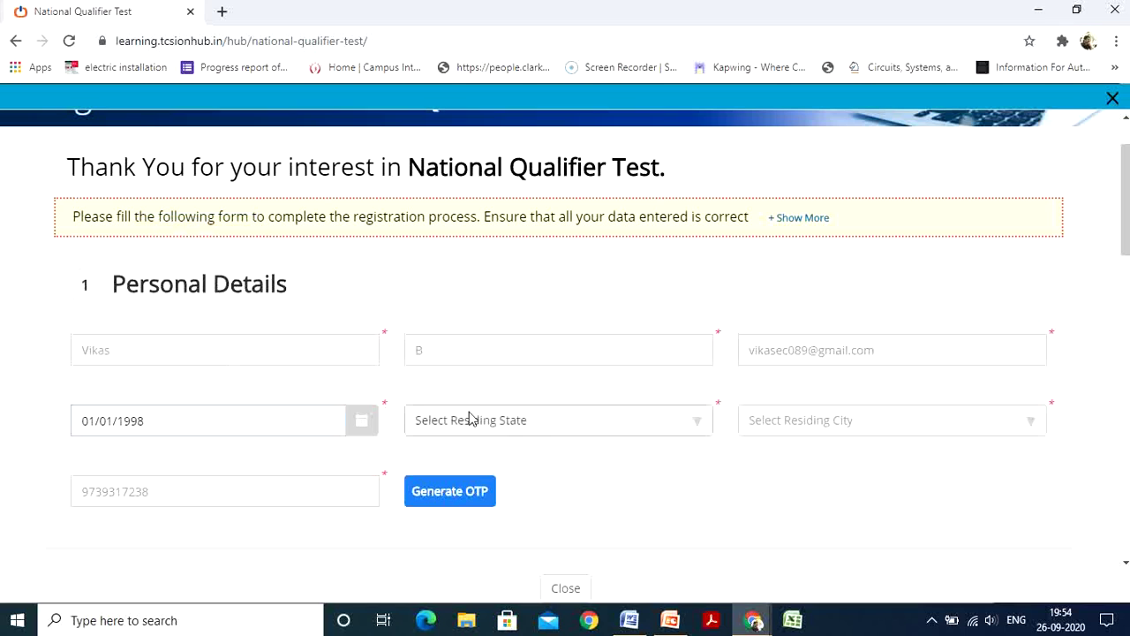
{"action": "left_click", "coordinate": [540, 429]}
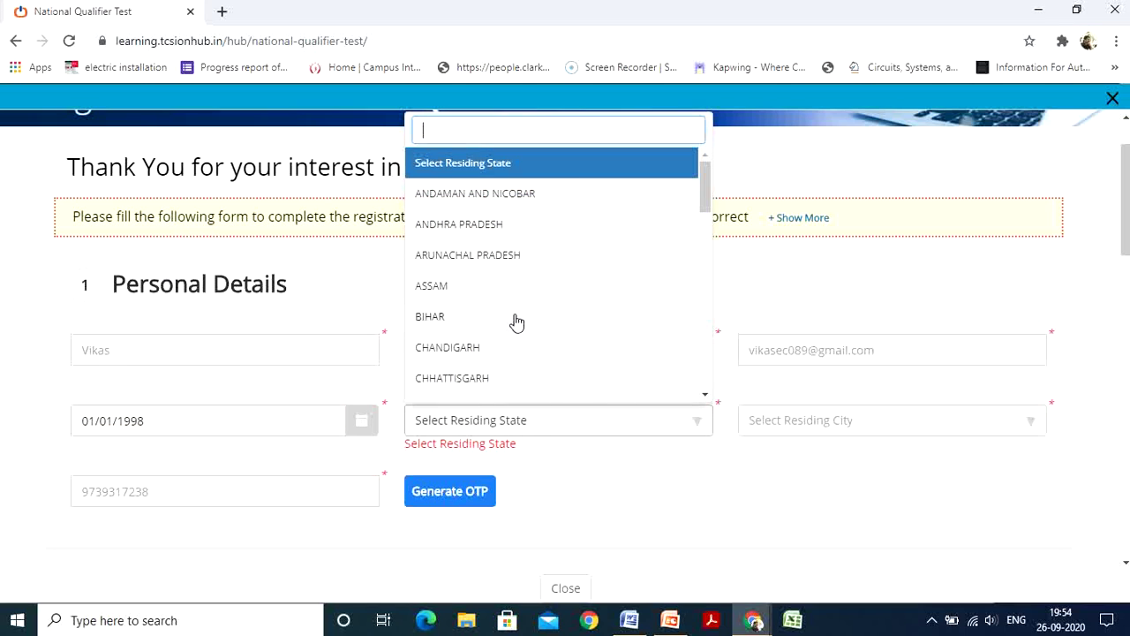
- Search 'k' and choose KARNATAKA as the residing state
{"action": "type", "text": "ka"}
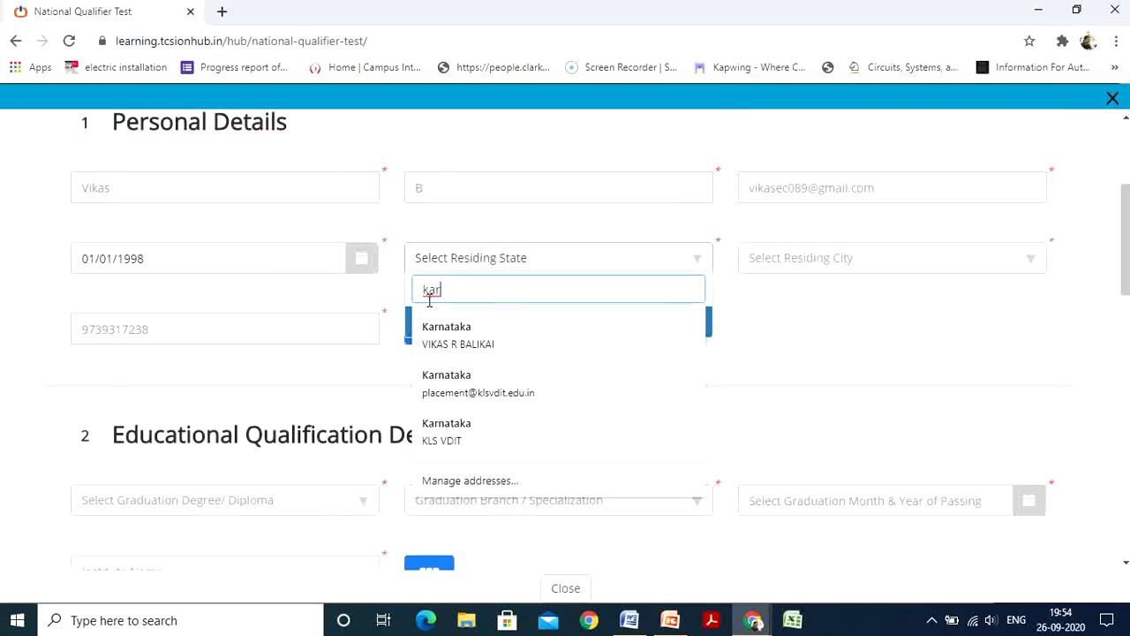
{"action": "left_click", "coordinate": [440, 329]}
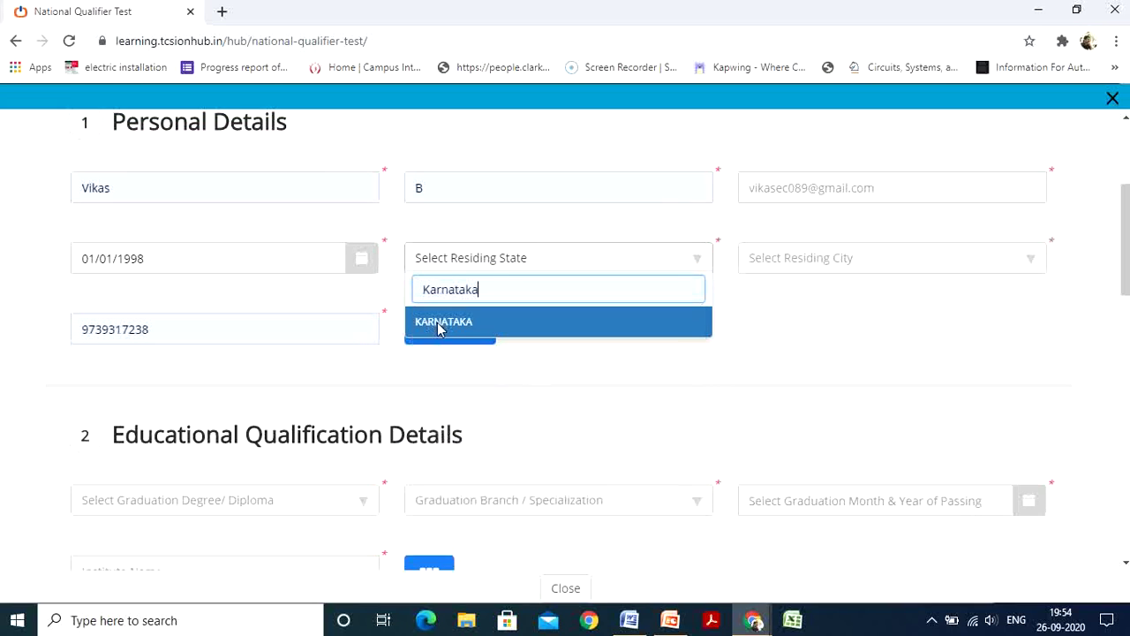
{"action": "left_click", "coordinate": [442, 327]}
- Choose DHARWAD from the residing city list
{"action": "left_click", "coordinate": [830, 257]}
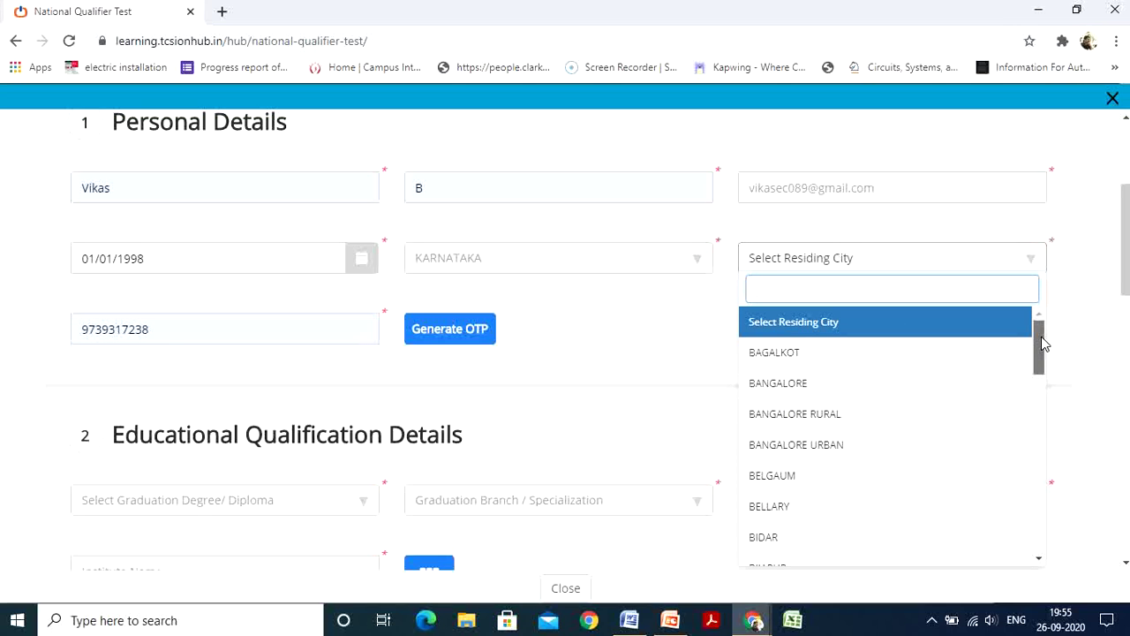
{"action": "left_click_drag", "start_coordinate": [1041, 344], "coordinate": [1040, 434]}
{"action": "left_click", "coordinate": [849, 404]}
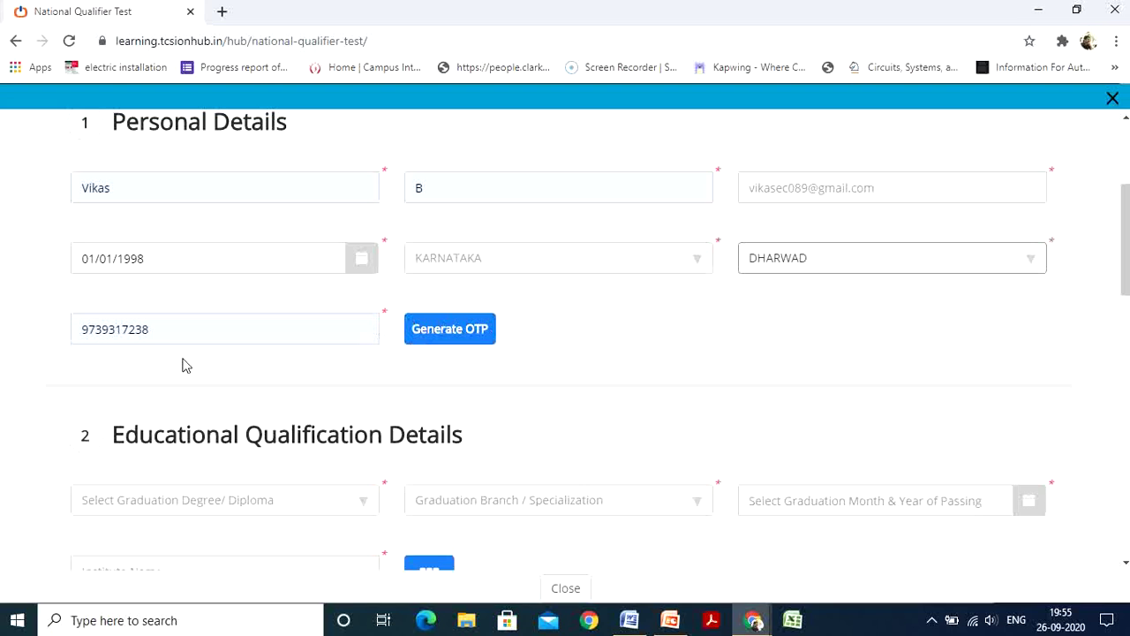
{"action": "left_click", "coordinate": [139, 332]}
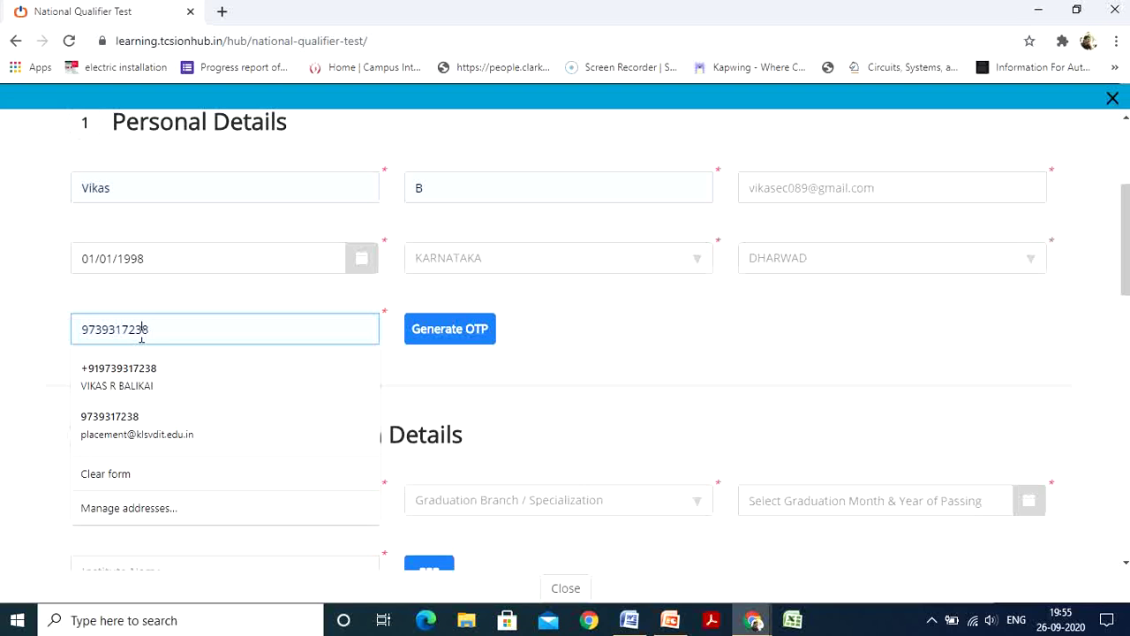
{"action": "left_click", "coordinate": [653, 314]}
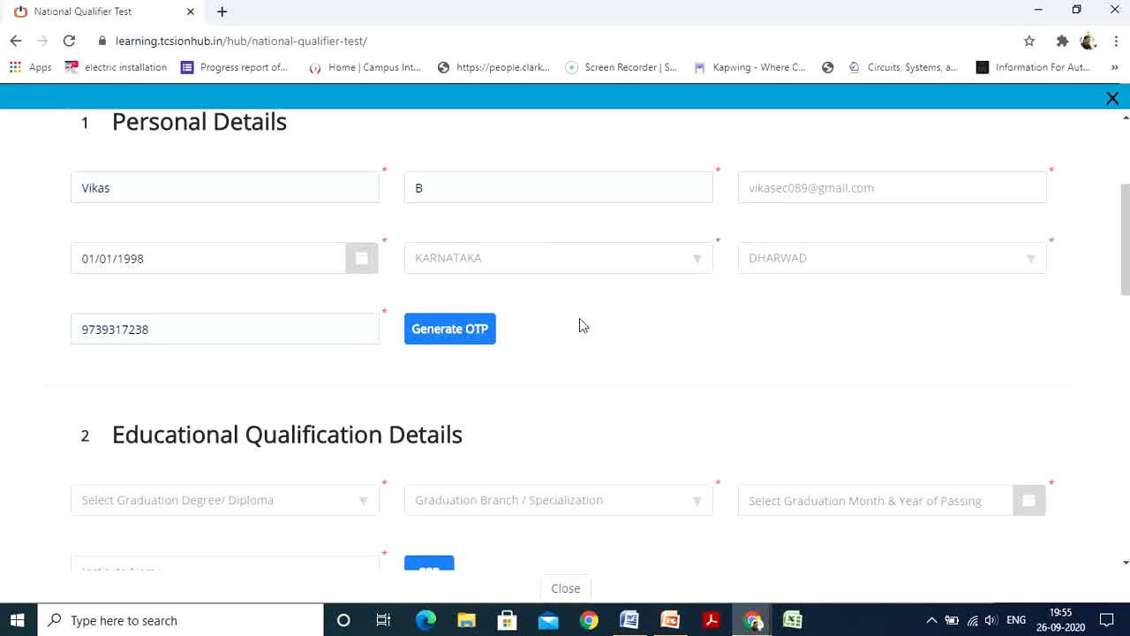
- Generate an OTP for the mobile number by submitting the captcha text, then dismiss the notice
{"action": "left_click", "coordinate": [442, 336]}
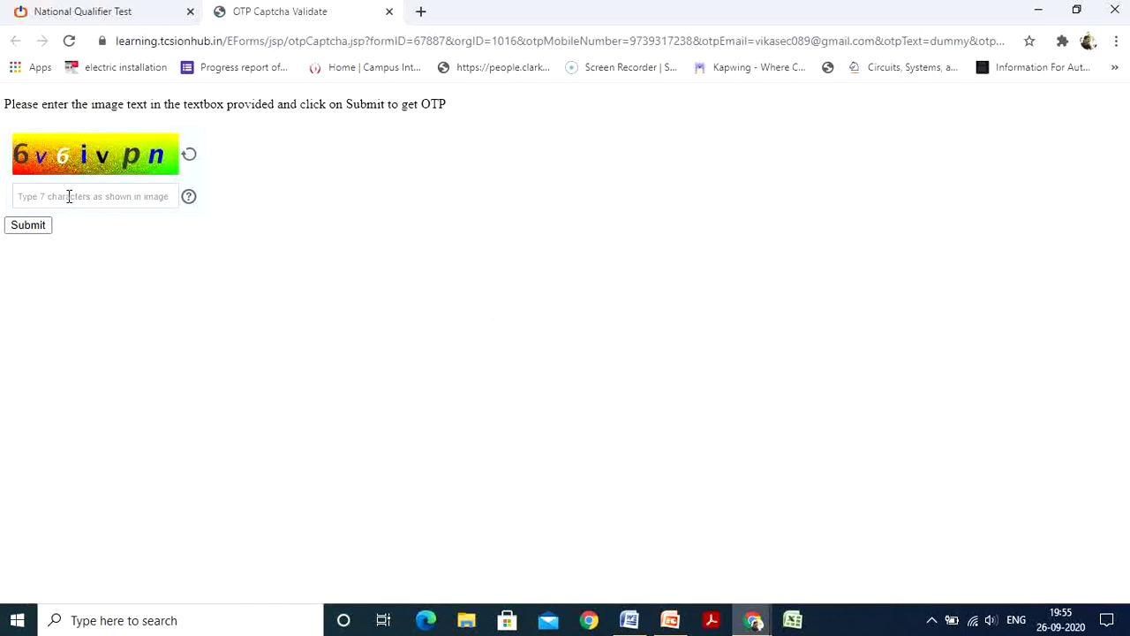
{"action": "left_click", "coordinate": [69, 196]}
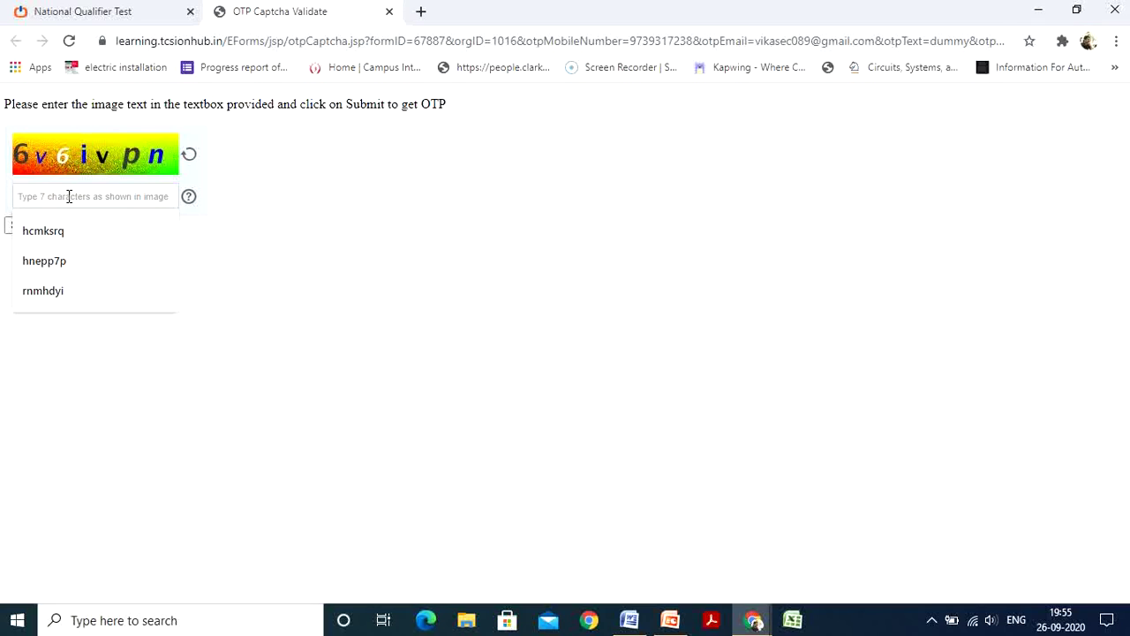
{"action": "type", "text": "6v6"}
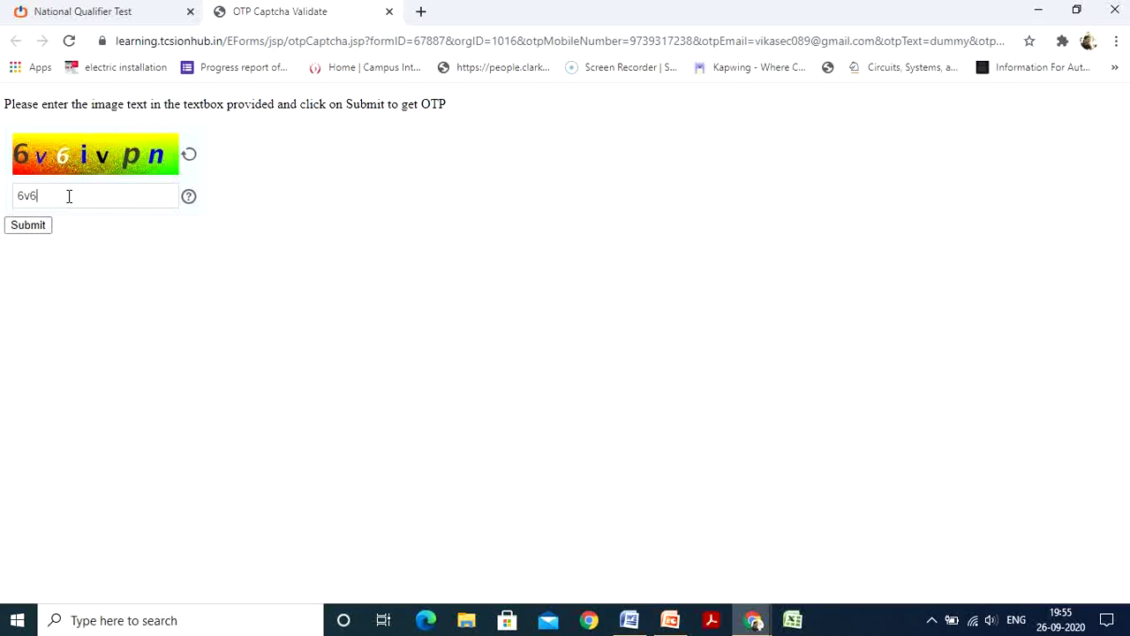
{"action": "type", "text": "ivpn"}
{"action": "left_click", "coordinate": [29, 228]}
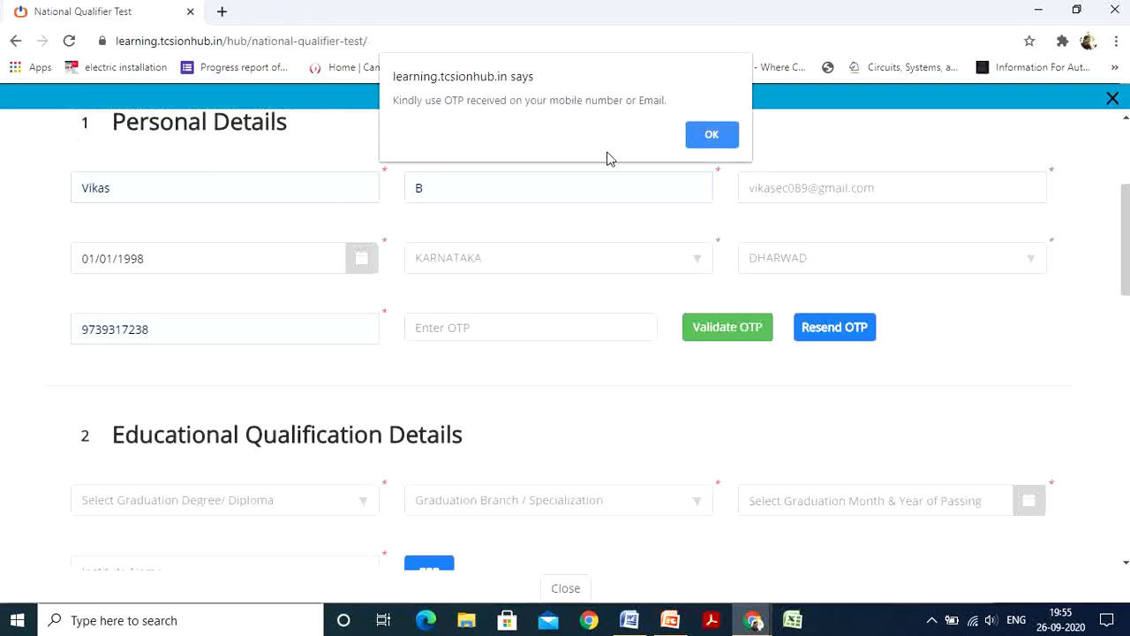
{"action": "left_click", "coordinate": [712, 137]}
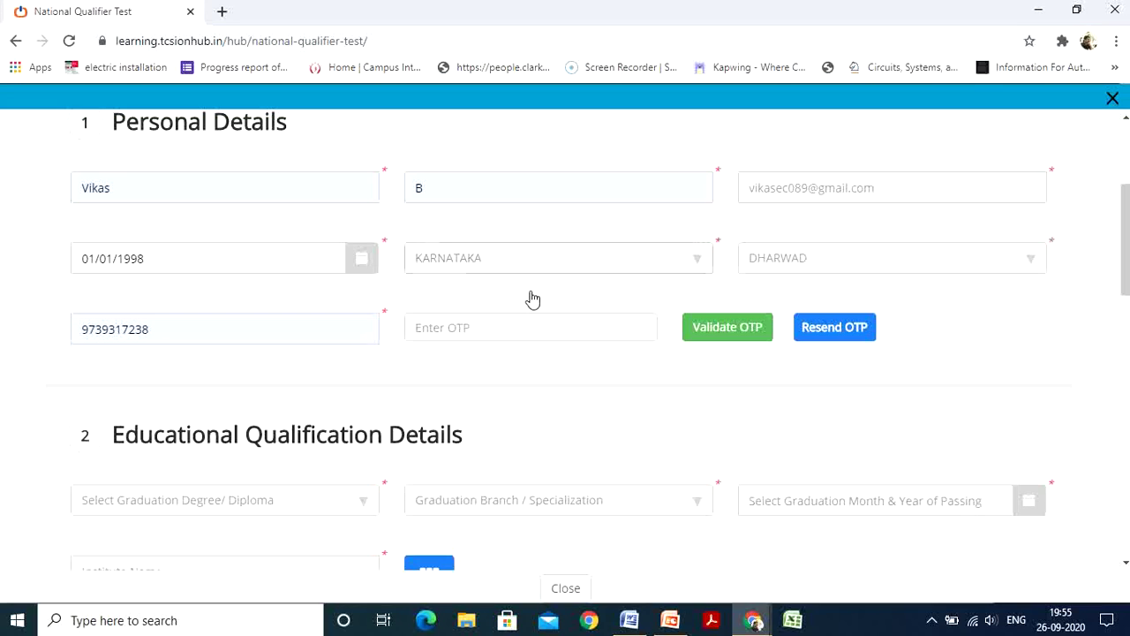
- Enter the received OTP, validate it and acknowledge the success message
{"action": "left_click", "coordinate": [487, 323]}
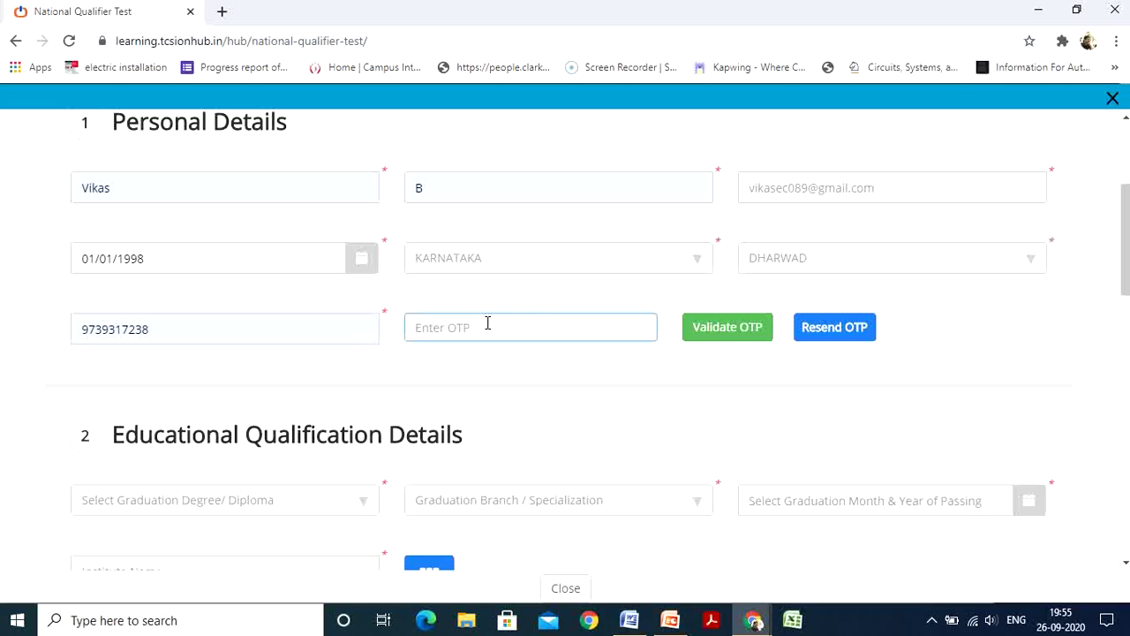
{"action": "type", "text": "•••"}
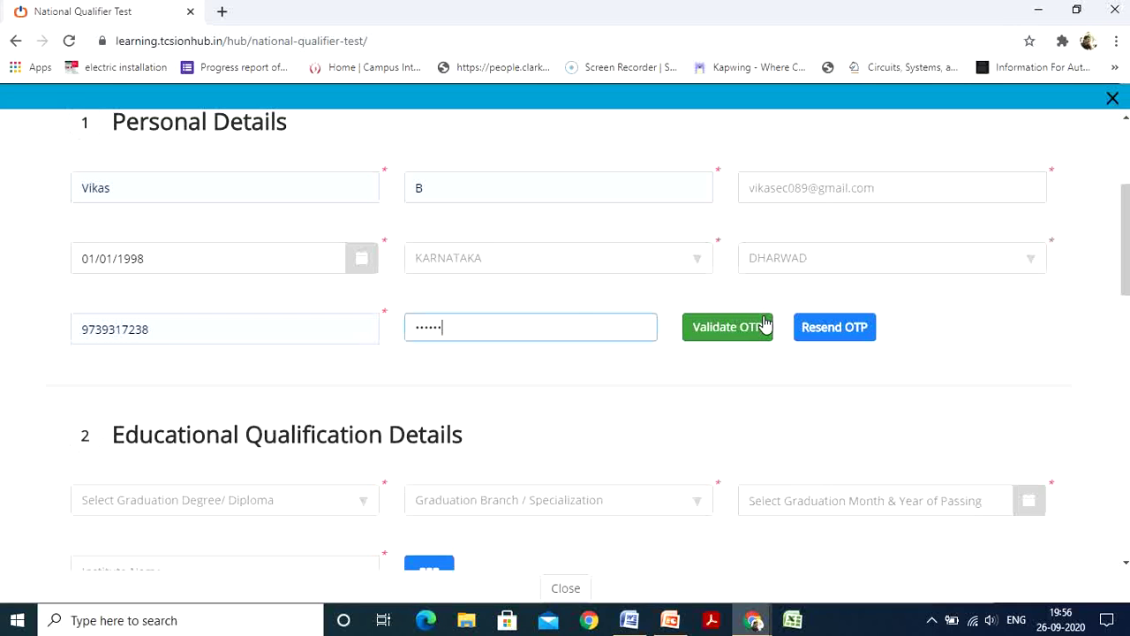
{"action": "left_click", "coordinate": [725, 329]}
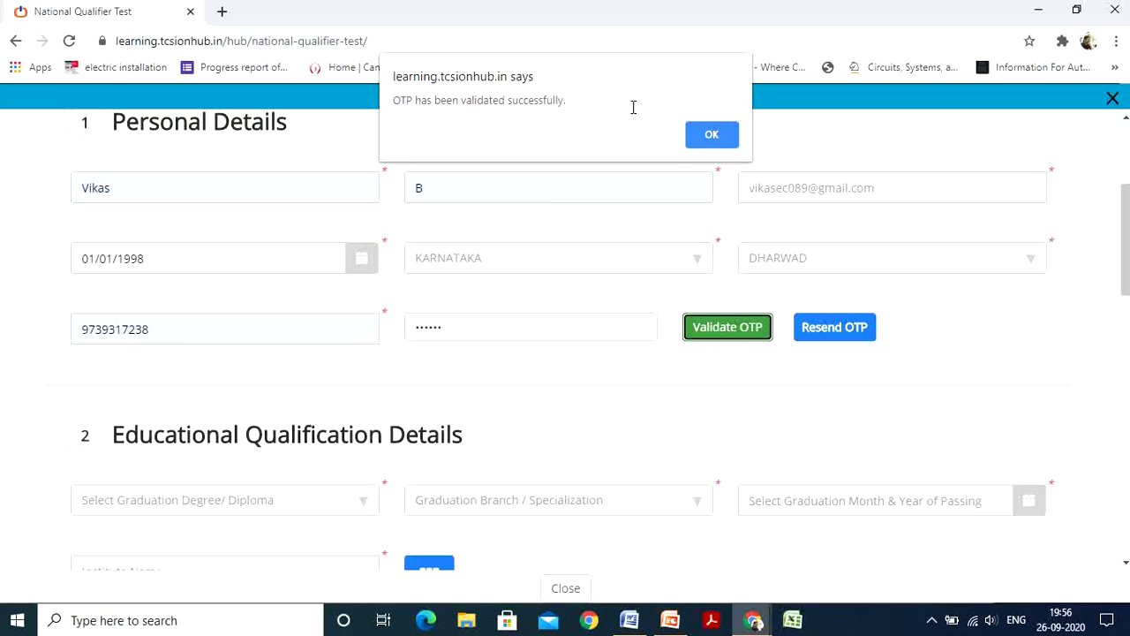
{"action": "left_click", "coordinate": [709, 135]}
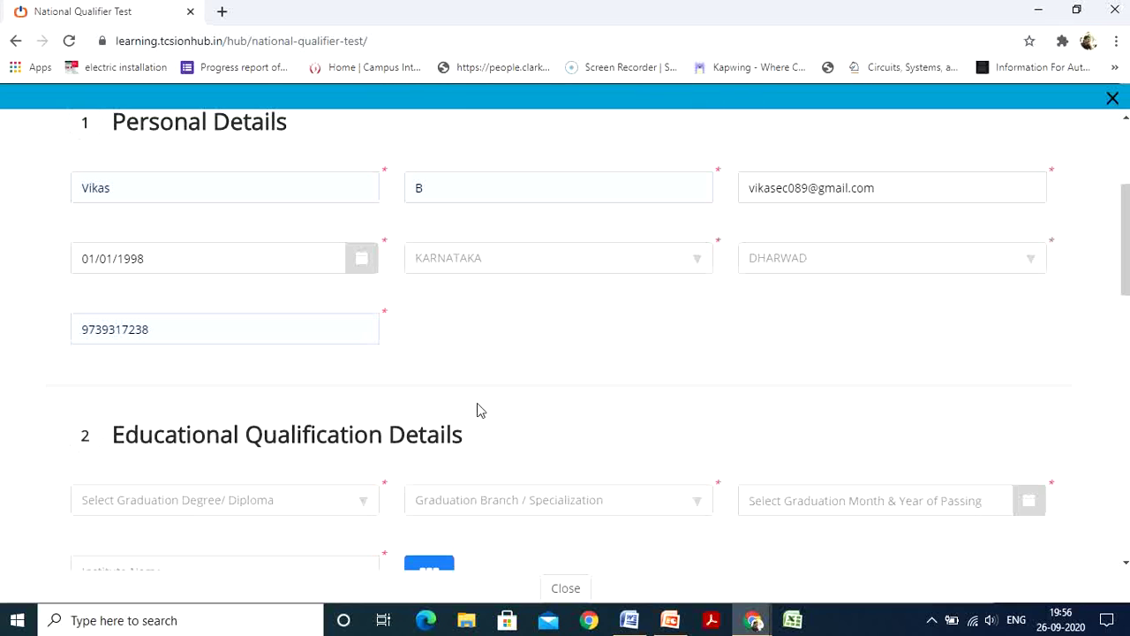
- Search 'bachelor of en' and choose Bachelor of Engineering - B.E as the degree
{"action": "left_click_drag", "start_coordinate": [1125, 257], "coordinate": [1127, 300]}
{"action": "left_click", "coordinate": [280, 300]}
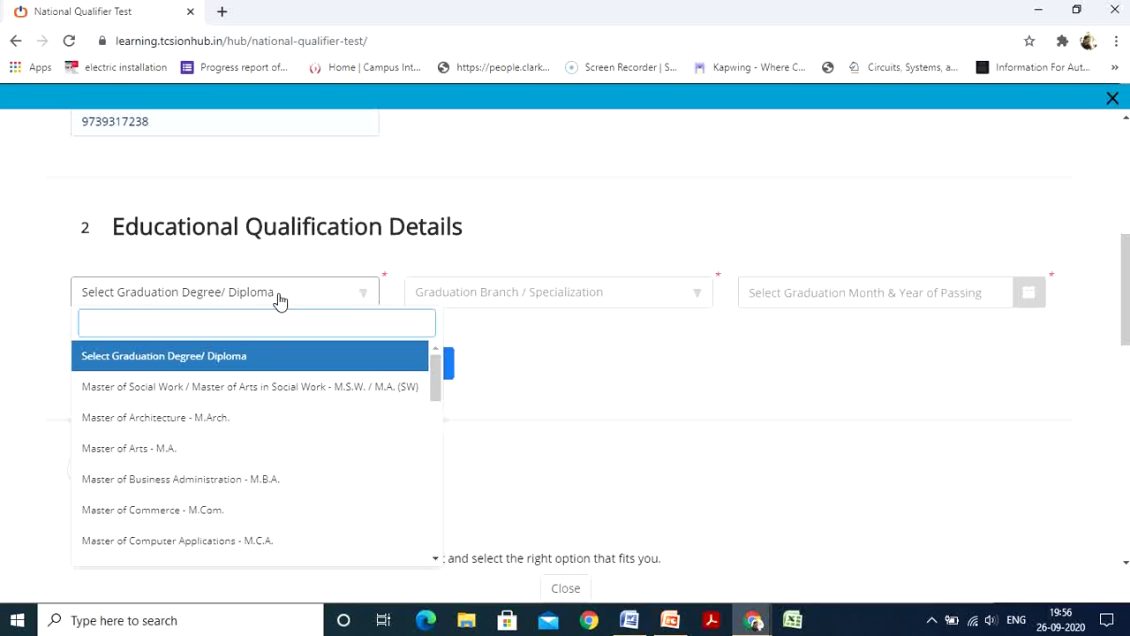
{"action": "type", "text": "bache"}
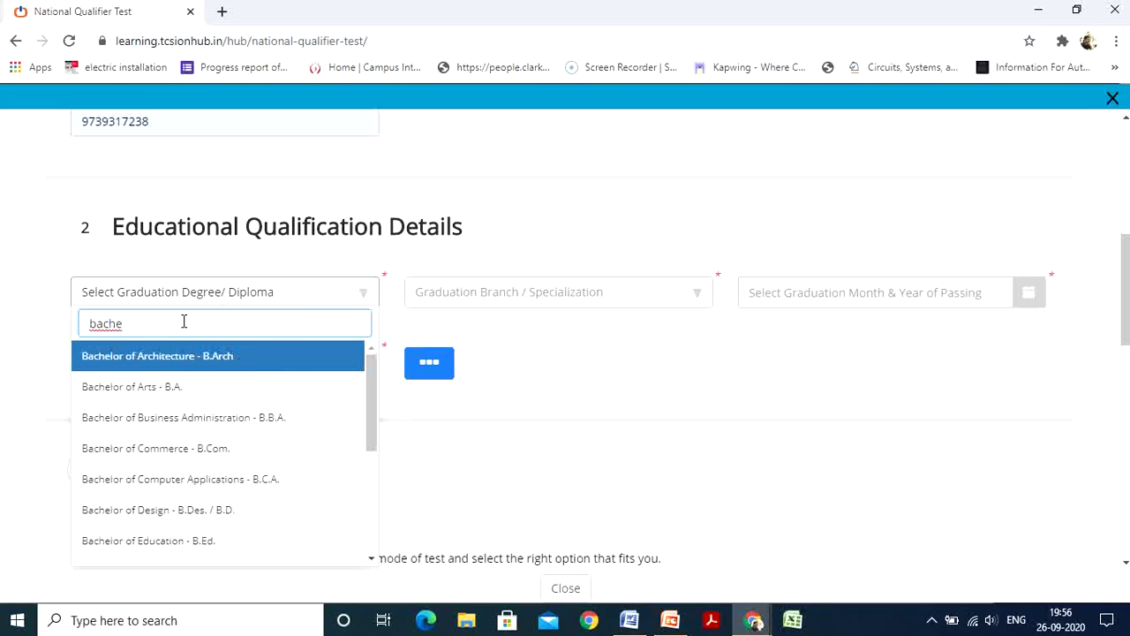
{"action": "type", "text": "lor of en"}
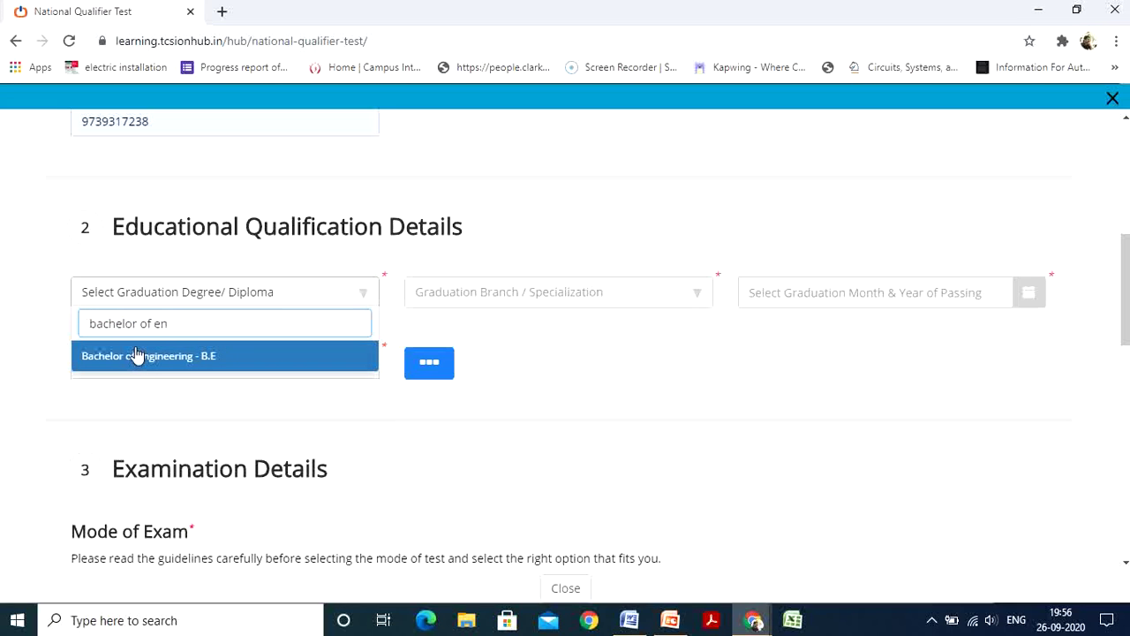
{"action": "left_click", "coordinate": [137, 356]}
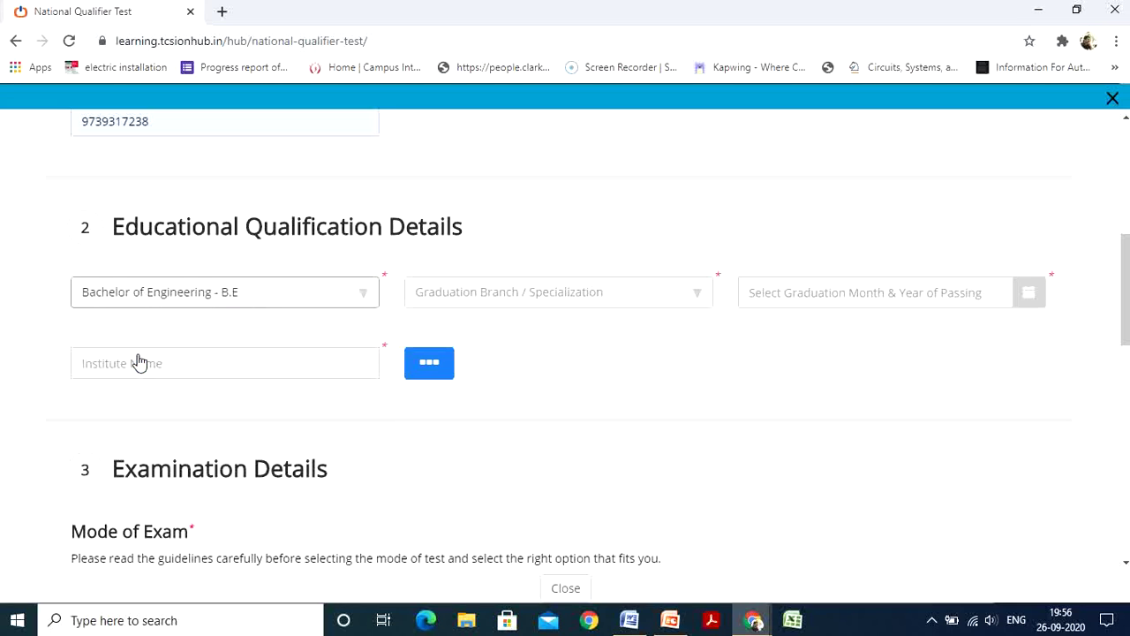
- Choose Electronics as the graduation branch
{"action": "left_click", "coordinate": [544, 297]}
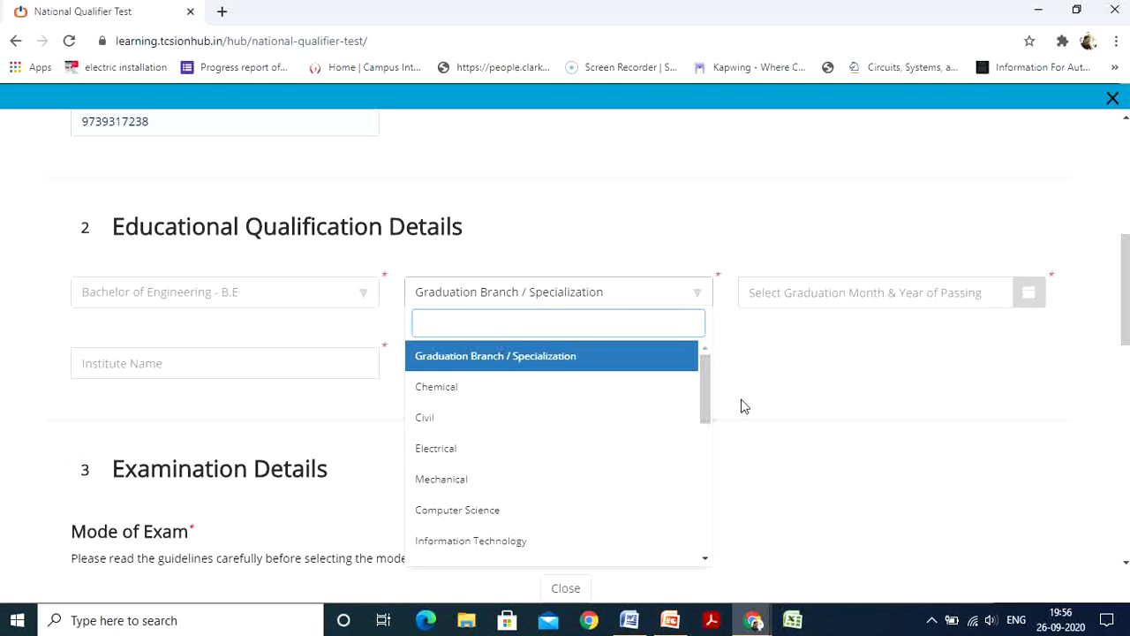
{"action": "left_click_drag", "start_coordinate": [705, 378], "coordinate": [706, 396]}
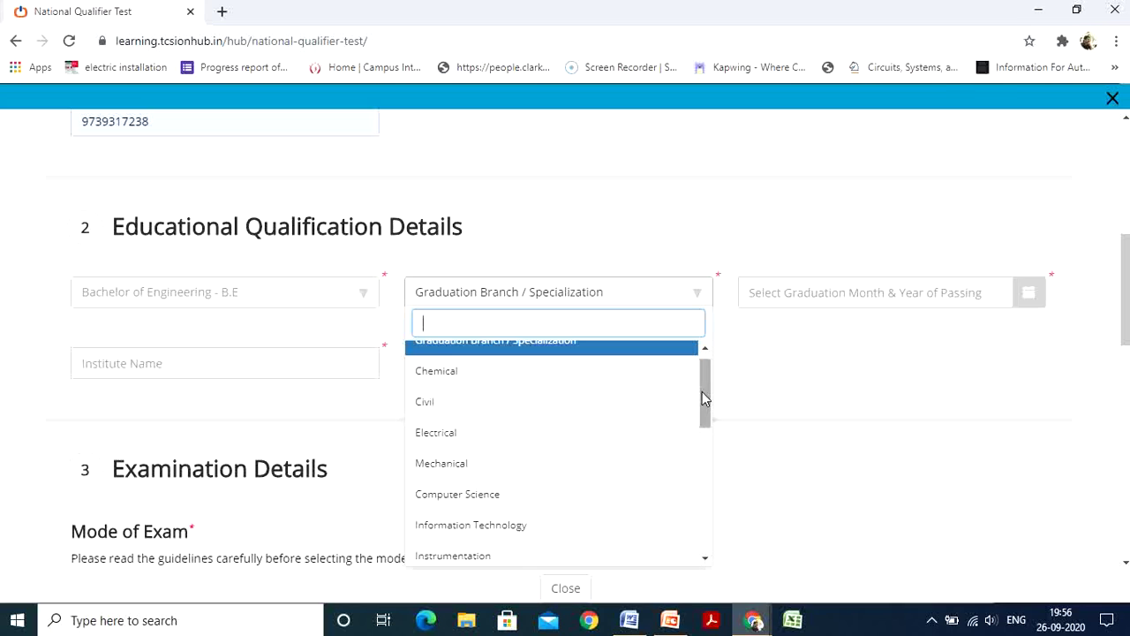
{"action": "left_click_drag", "start_coordinate": [703, 396], "coordinate": [623, 444]}
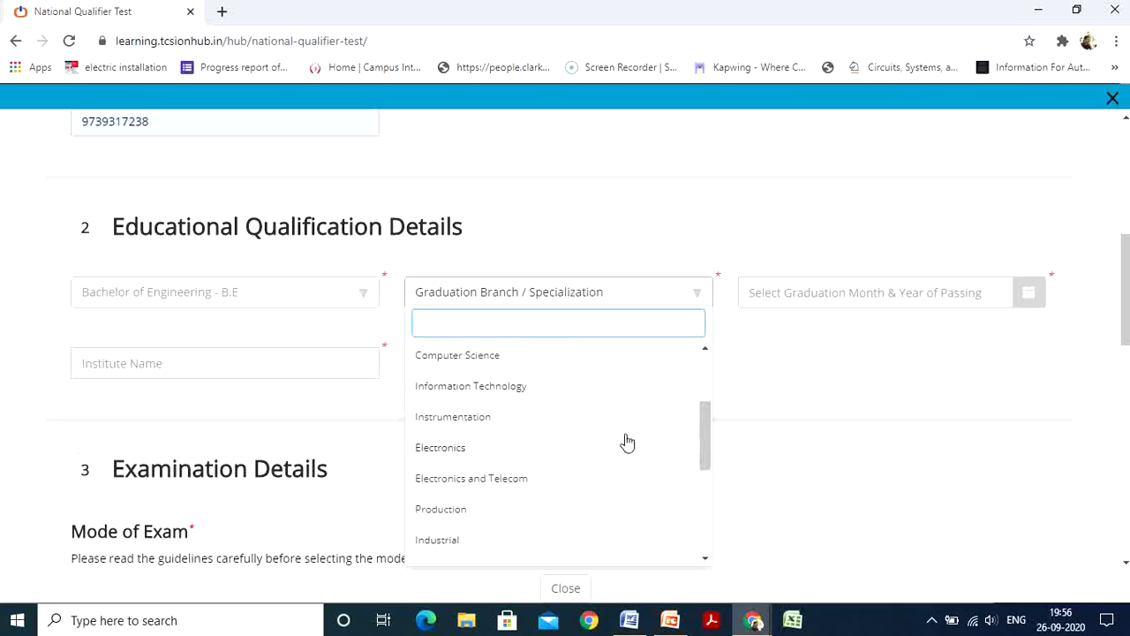
{"action": "left_click", "coordinate": [439, 447]}
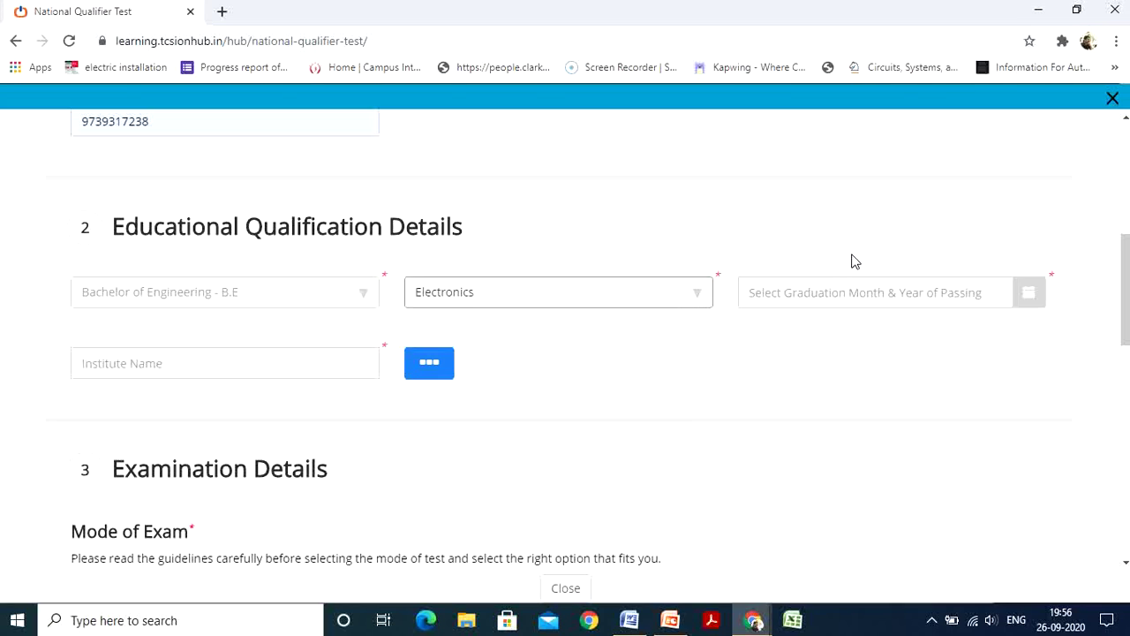
{"action": "left_click", "coordinate": [825, 292]}
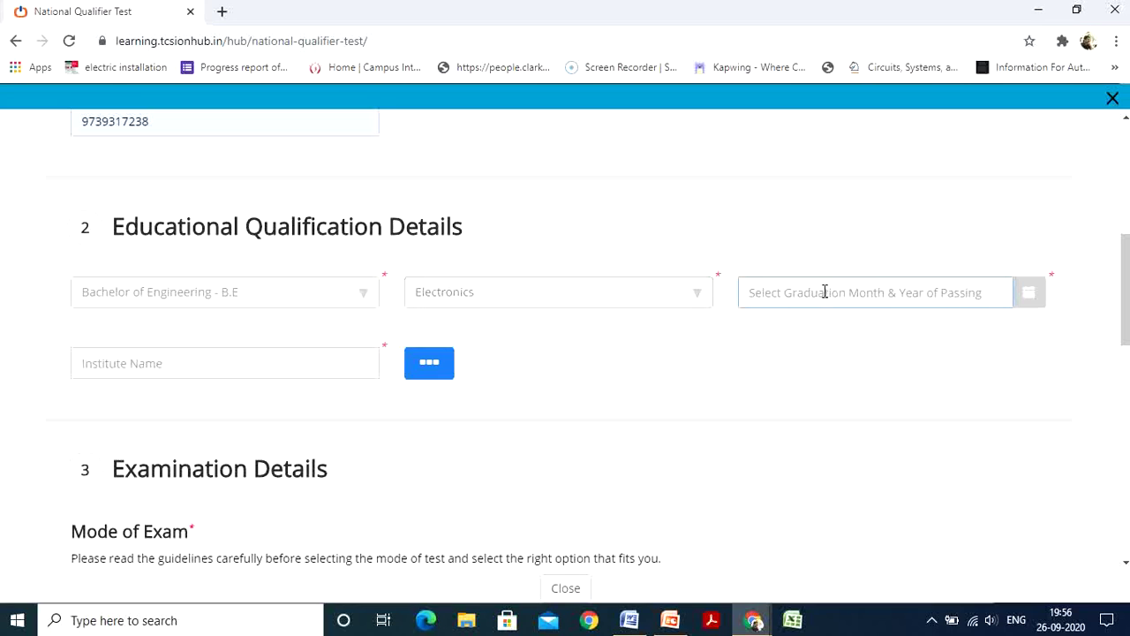
- Set the passing month and year to June 2021 (06/2021) in the month picker
{"action": "left_click", "coordinate": [1030, 299]}
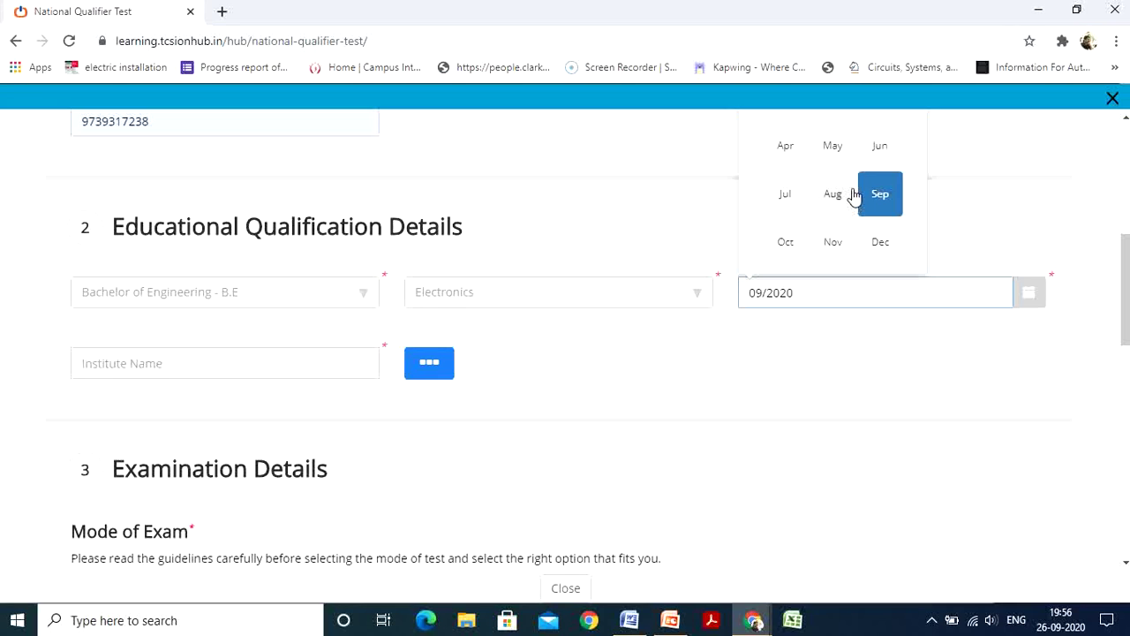
{"action": "left_click", "coordinate": [880, 149]}
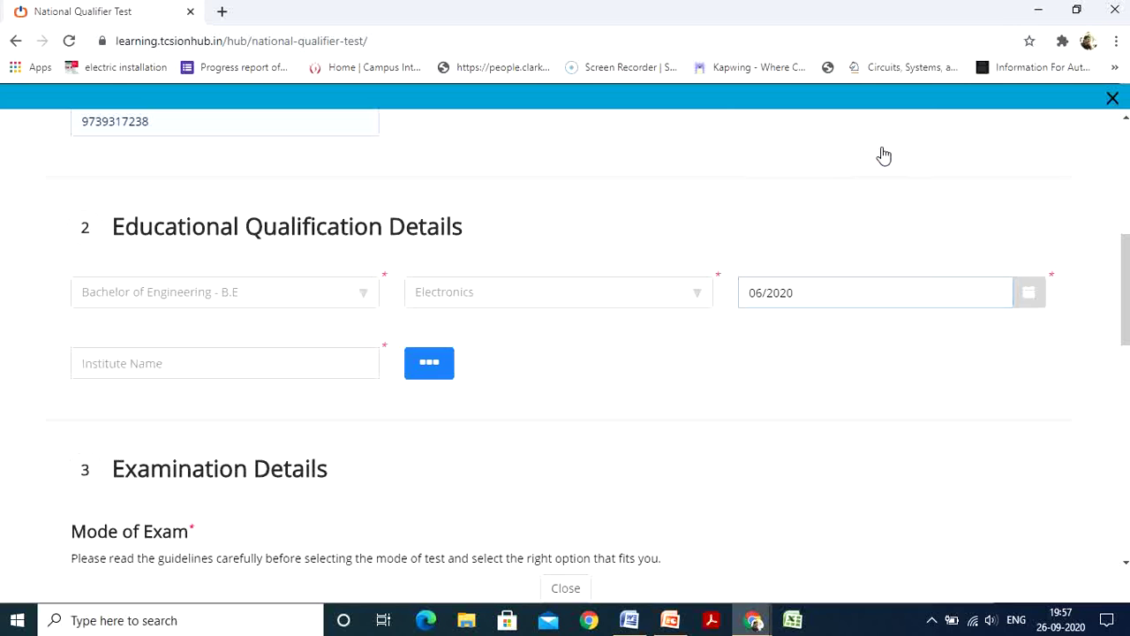
{"action": "left_click", "coordinate": [1030, 293]}
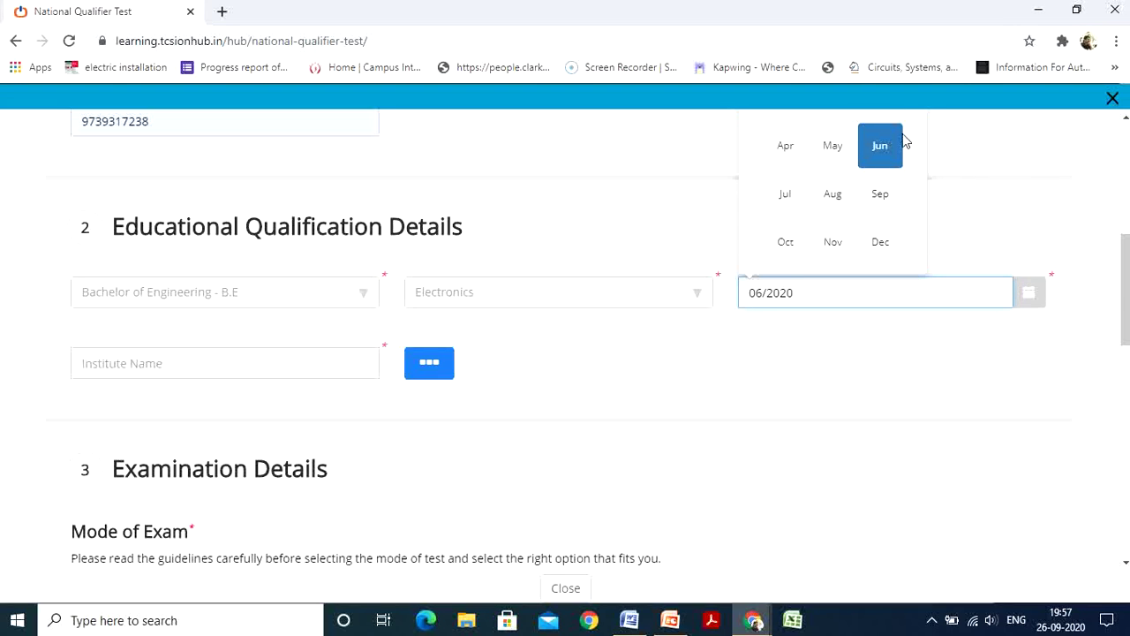
{"action": "left_click_drag", "start_coordinate": [1125, 288], "coordinate": [1126, 269]}
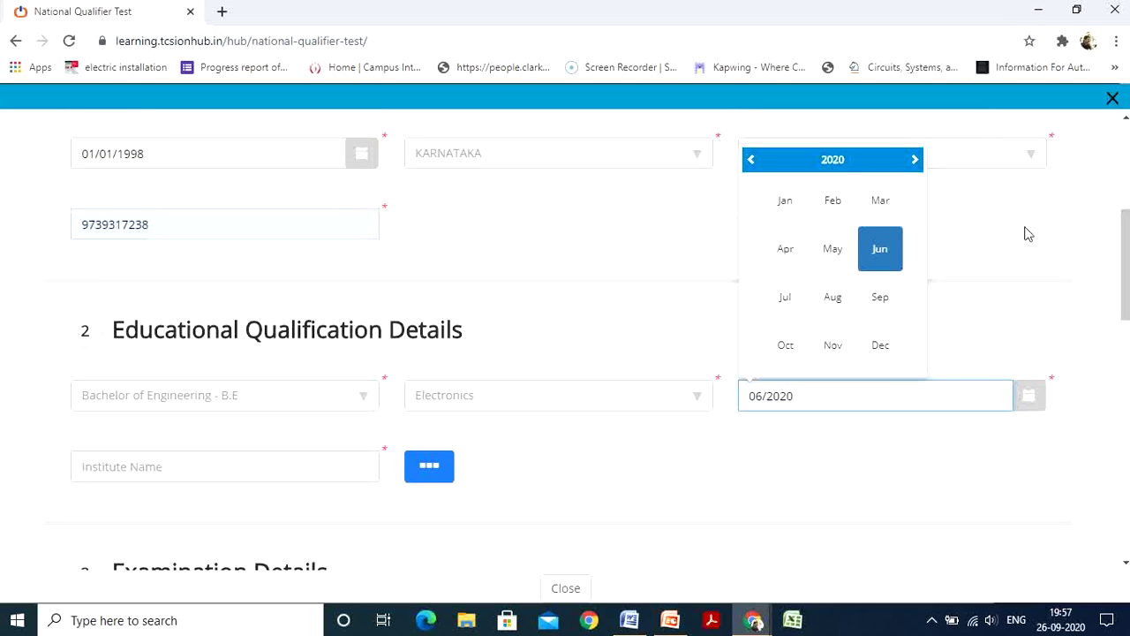
{"action": "left_click", "coordinate": [915, 160]}
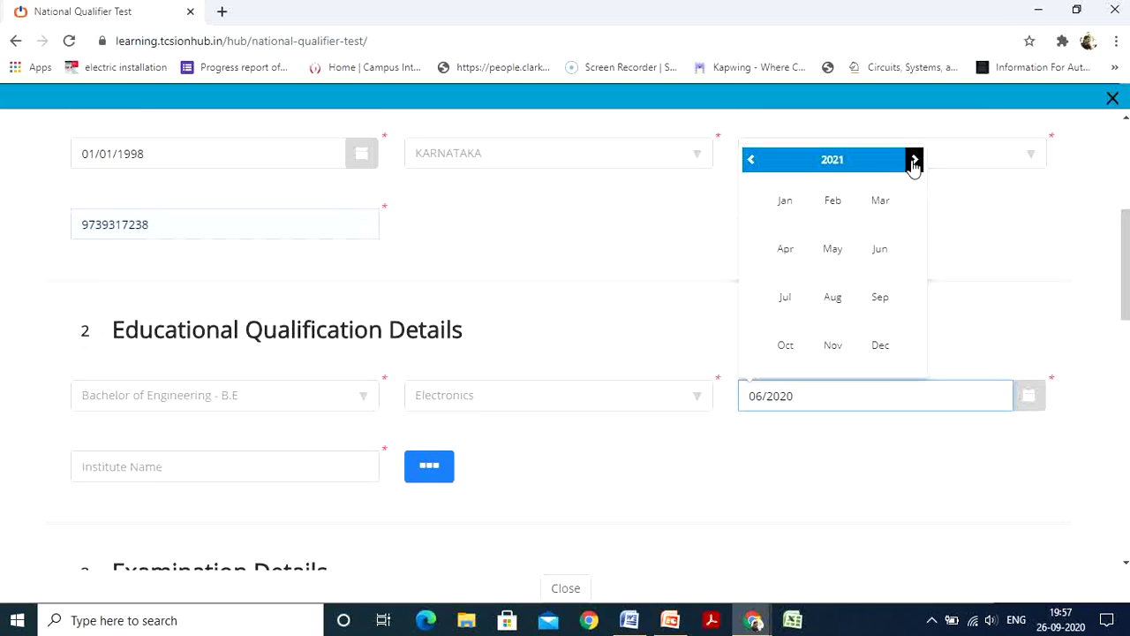
{"action": "left_click", "coordinate": [882, 250]}
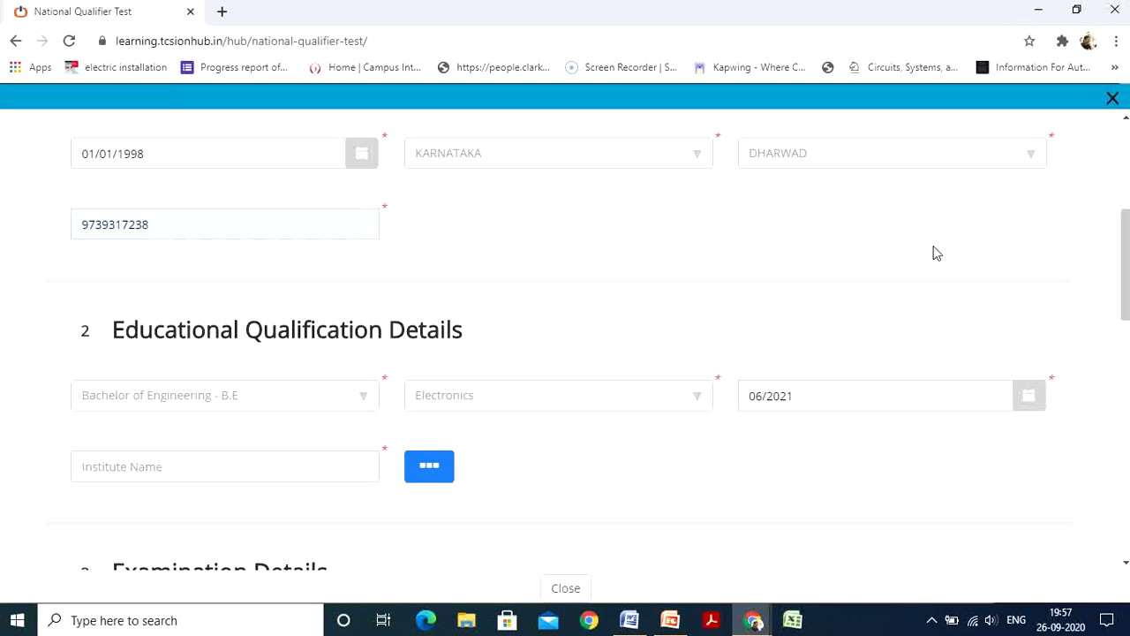
{"action": "left_click_drag", "start_coordinate": [1125, 279], "coordinate": [1124, 212]}
- Open the institute search and set its State to KARNATAKA
{"action": "scroll", "coordinate": [1125, 217], "scroll_direction": "down", "scroll_amount": 4}
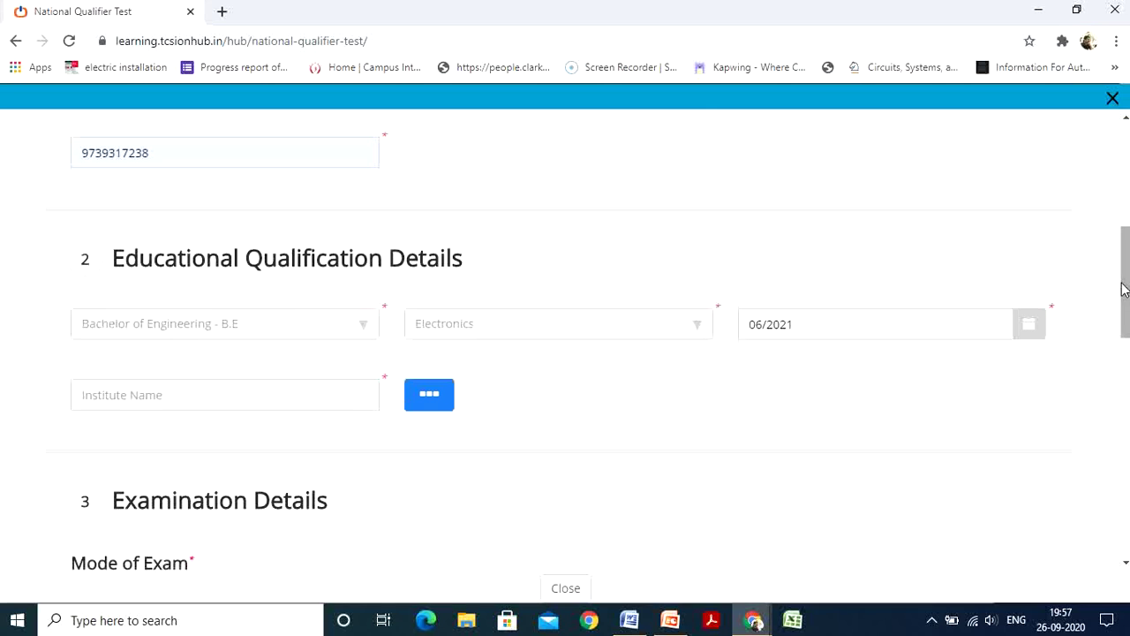
{"action": "scroll", "coordinate": [1126, 330], "scroll_direction": "down", "scroll_amount": 2}
{"action": "scroll", "coordinate": [1127, 330], "scroll_direction": "up", "scroll_amount": 1}
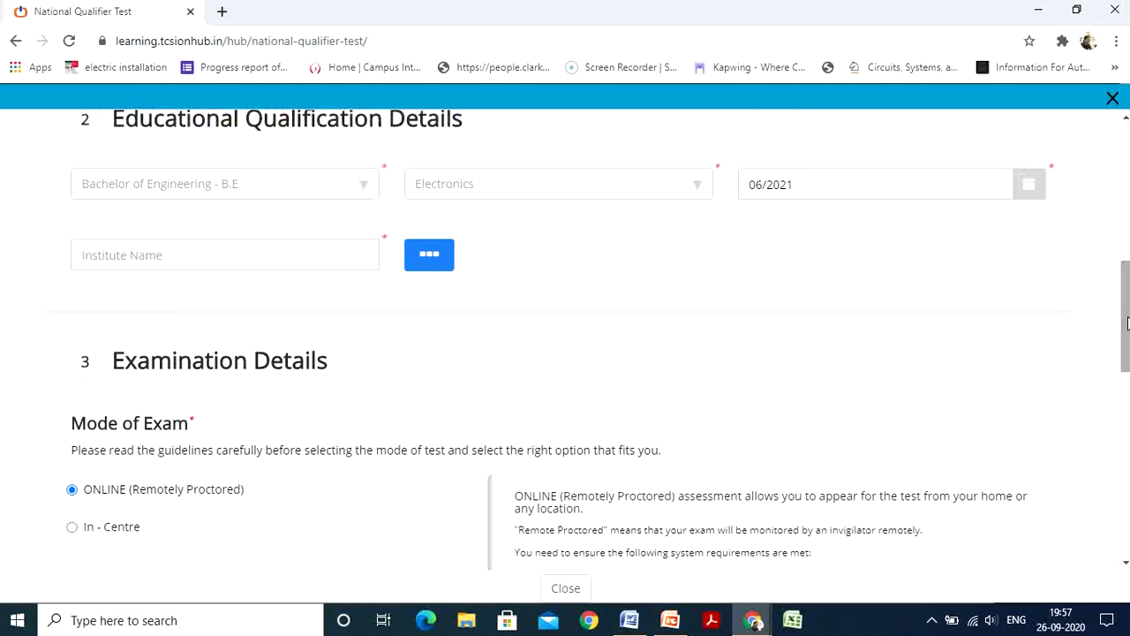
{"action": "left_click", "coordinate": [152, 262]}
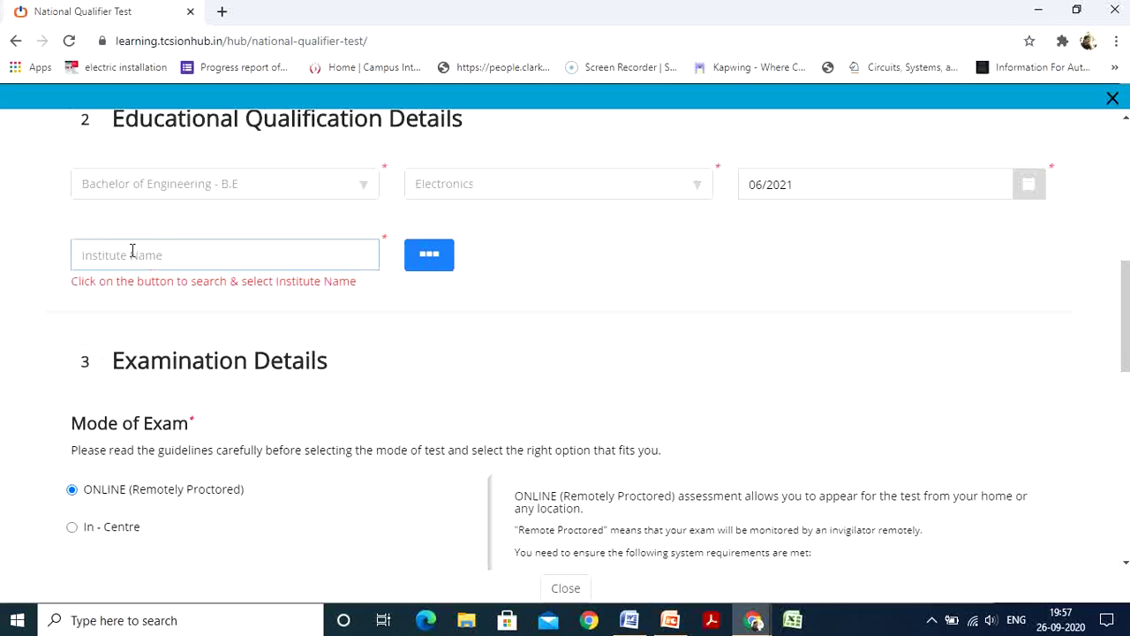
{"action": "left_click", "coordinate": [430, 256]}
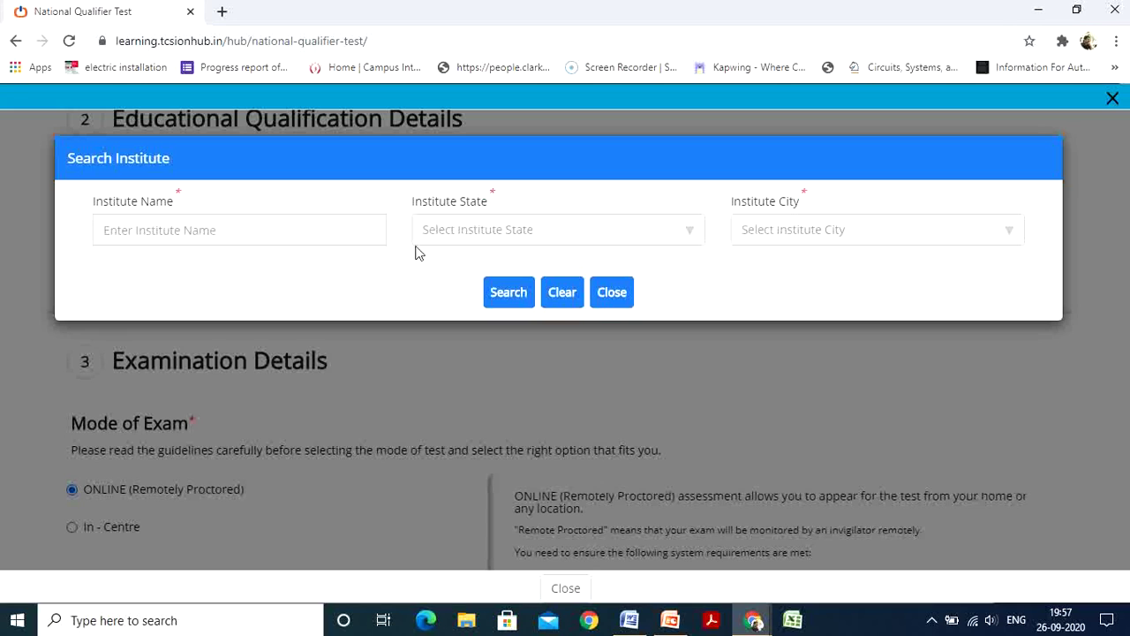
{"action": "left_click", "coordinate": [620, 229]}
{"action": "type", "text": "kar"}
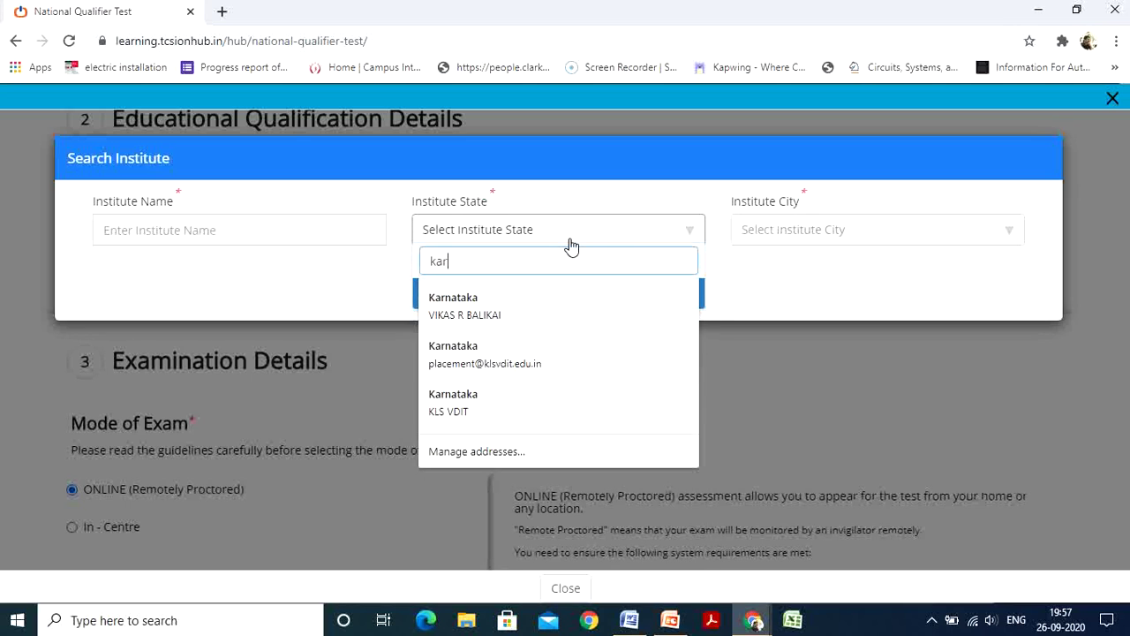
{"action": "left_click", "coordinate": [454, 300]}
{"action": "left_click", "coordinate": [474, 294]}
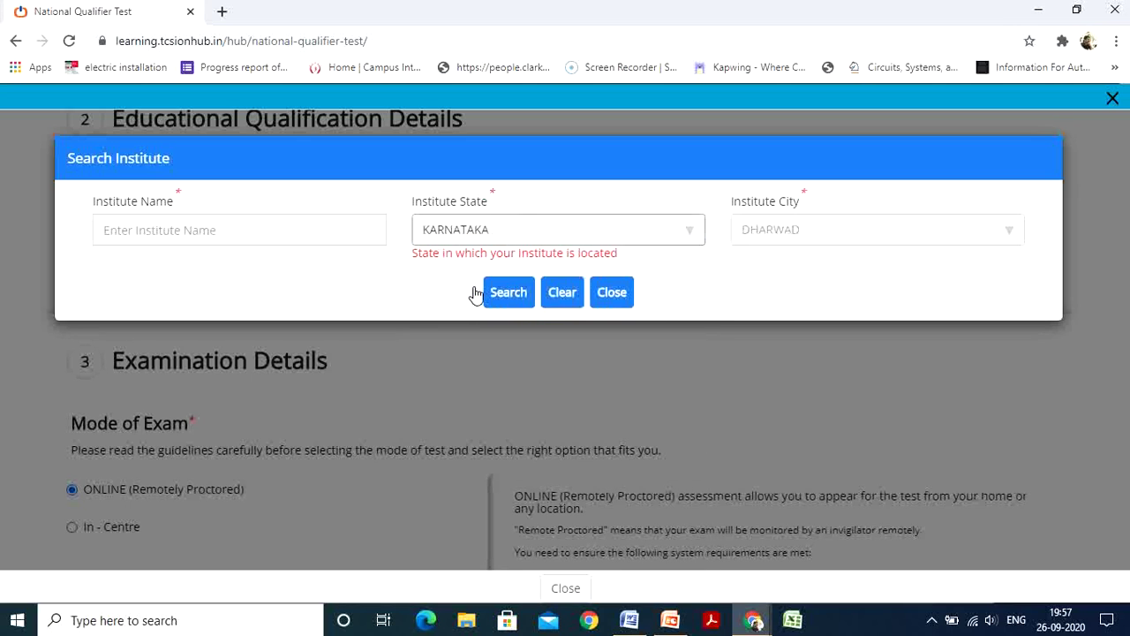
- Set City to UTTARA KANNADA, enter 'vishwanathrao' as the institute name, and search
{"action": "left_click", "coordinate": [807, 231]}
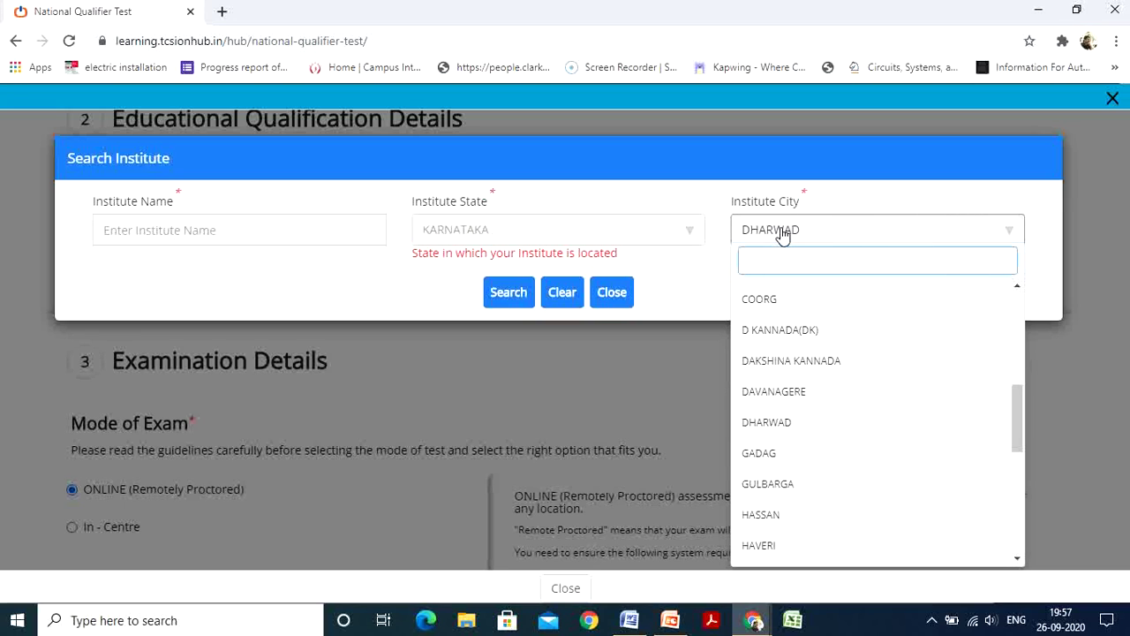
{"action": "type", "text": "ut"}
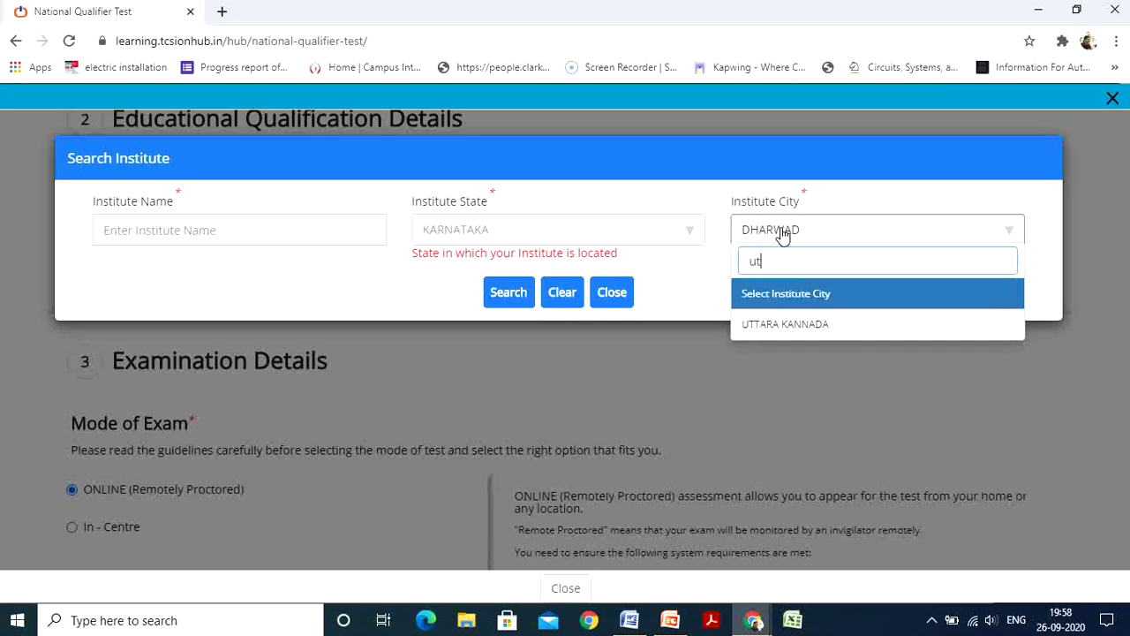
{"action": "left_click", "coordinate": [768, 332]}
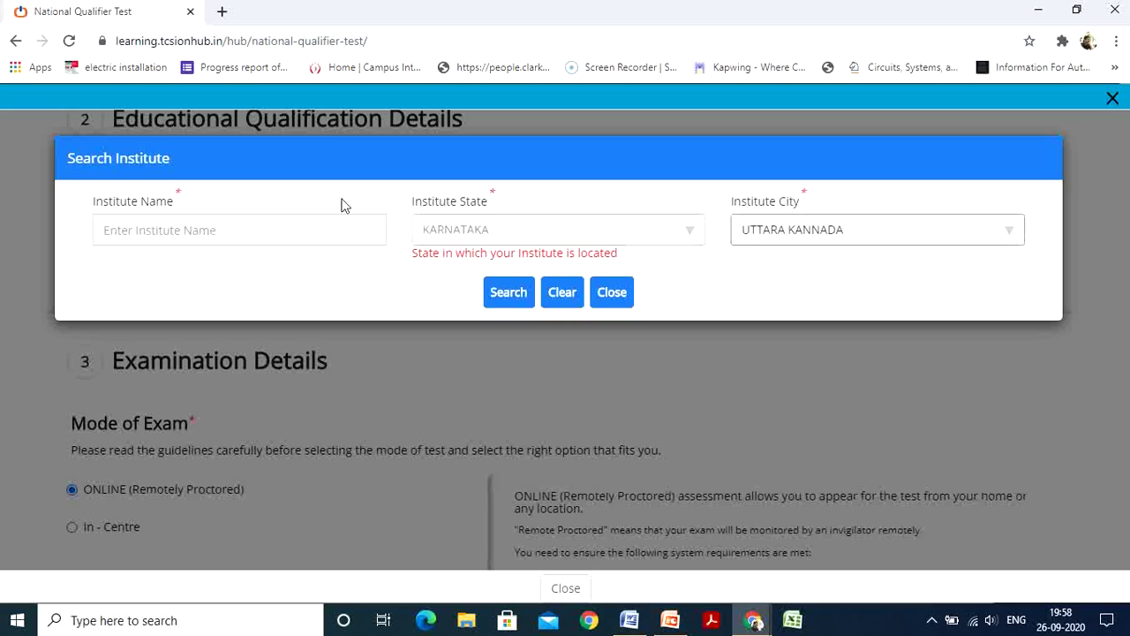
{"action": "left_click", "coordinate": [235, 223]}
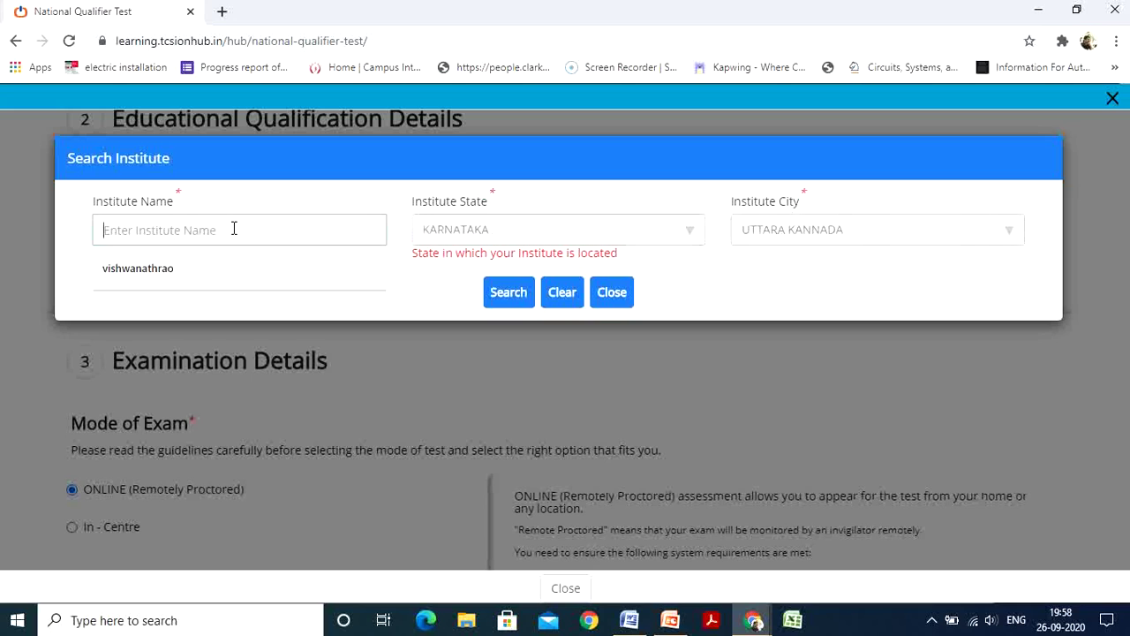
{"action": "left_click", "coordinate": [164, 268]}
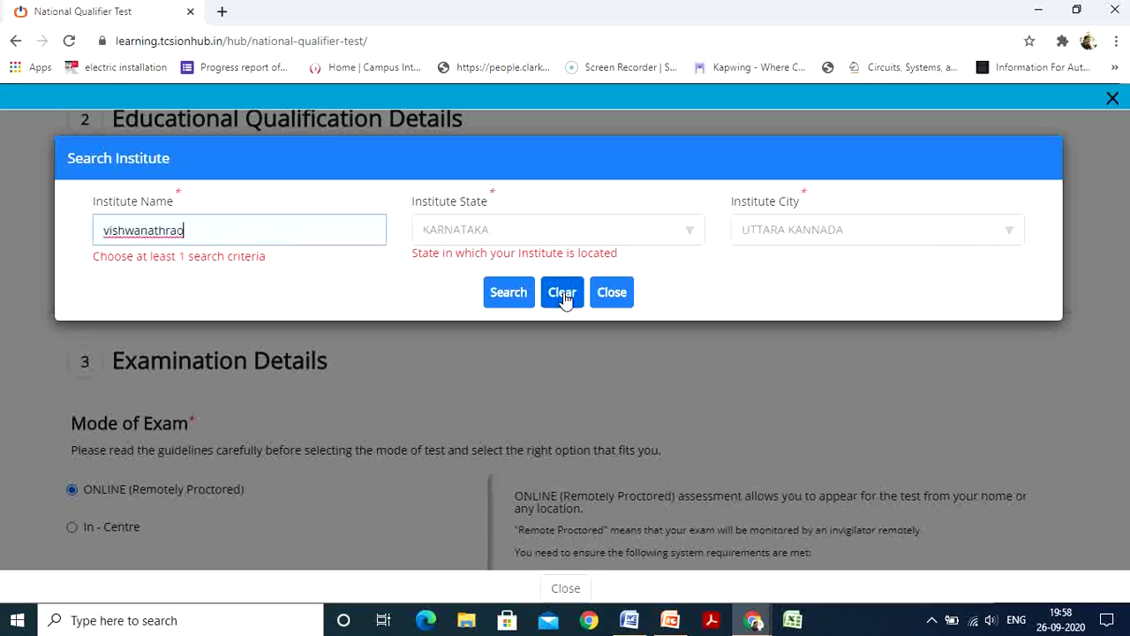
{"action": "left_click", "coordinate": [499, 292]}
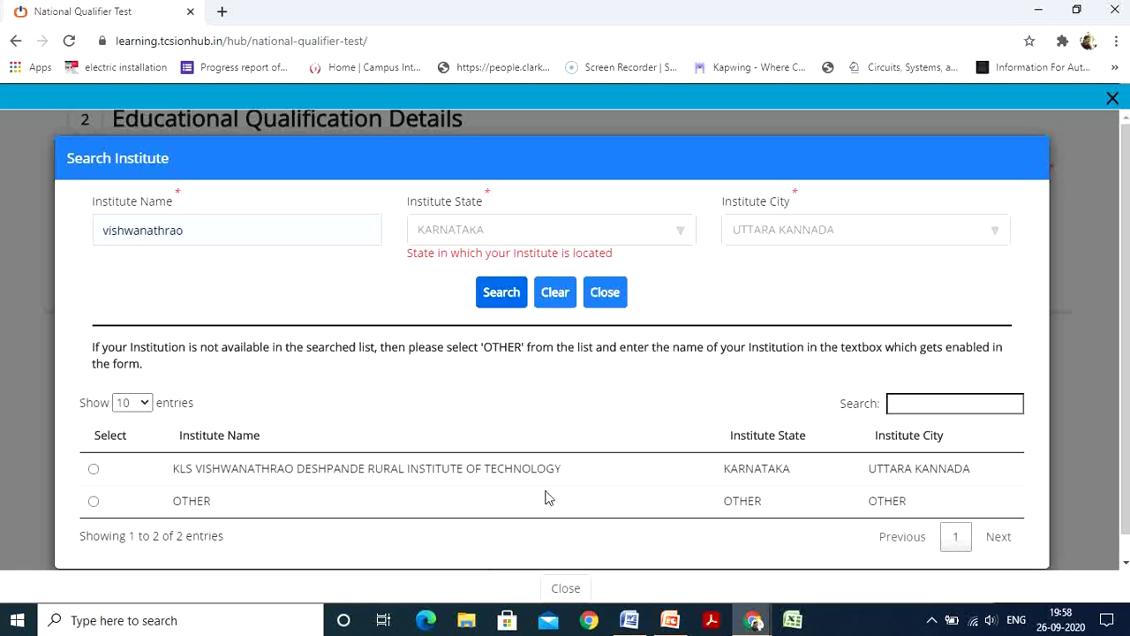
- Choose KLS Vishwanathrao Deshpande Rural Institute of Technology from the search results as the institute
{"action": "left_click", "coordinate": [94, 468]}
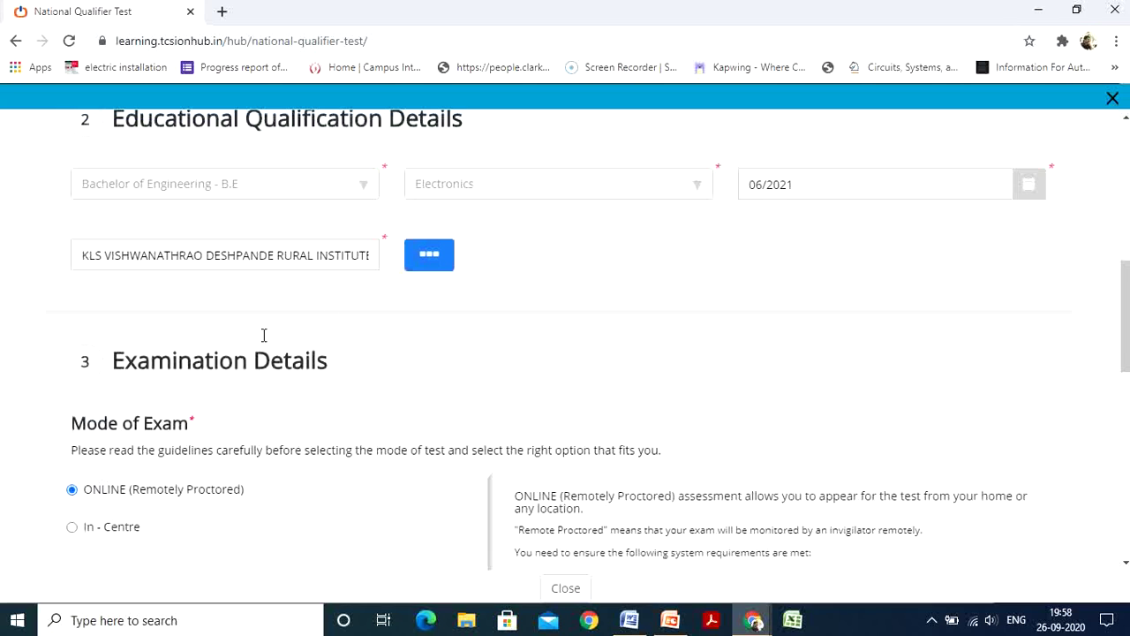
{"action": "left_click", "coordinate": [441, 269]}
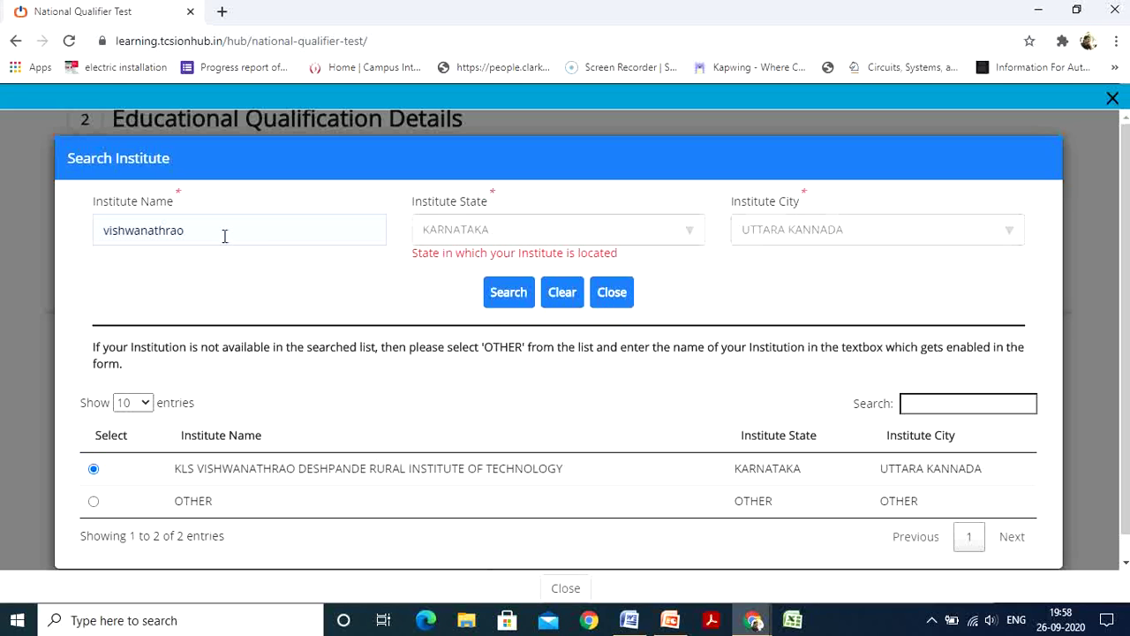
{"action": "left_click", "coordinate": [497, 294]}
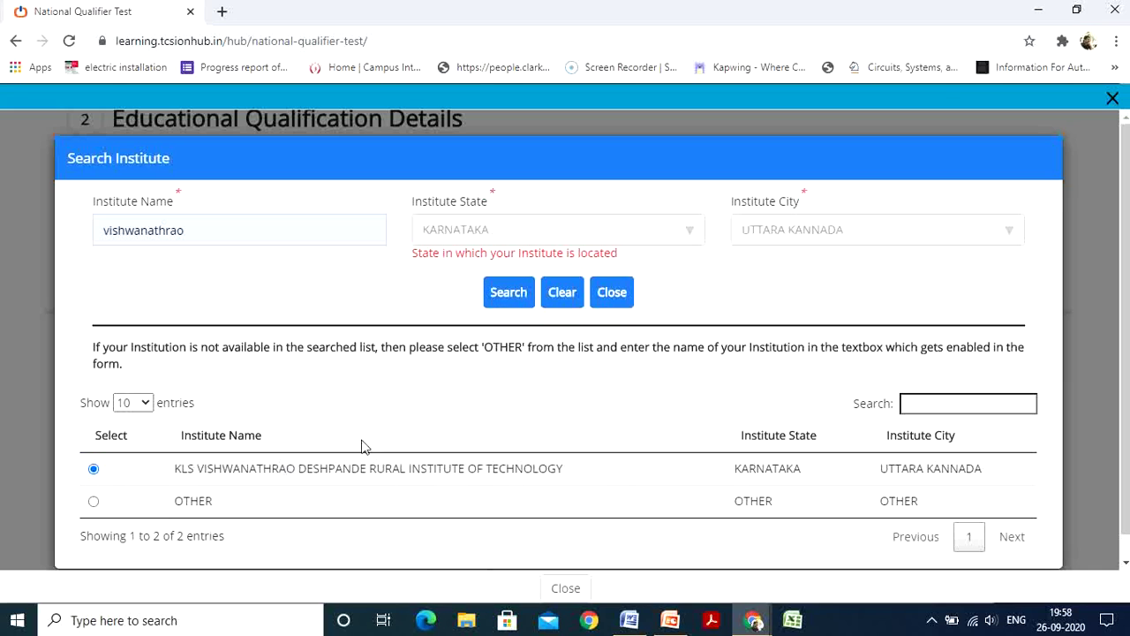
{"action": "left_click", "coordinate": [95, 468]}
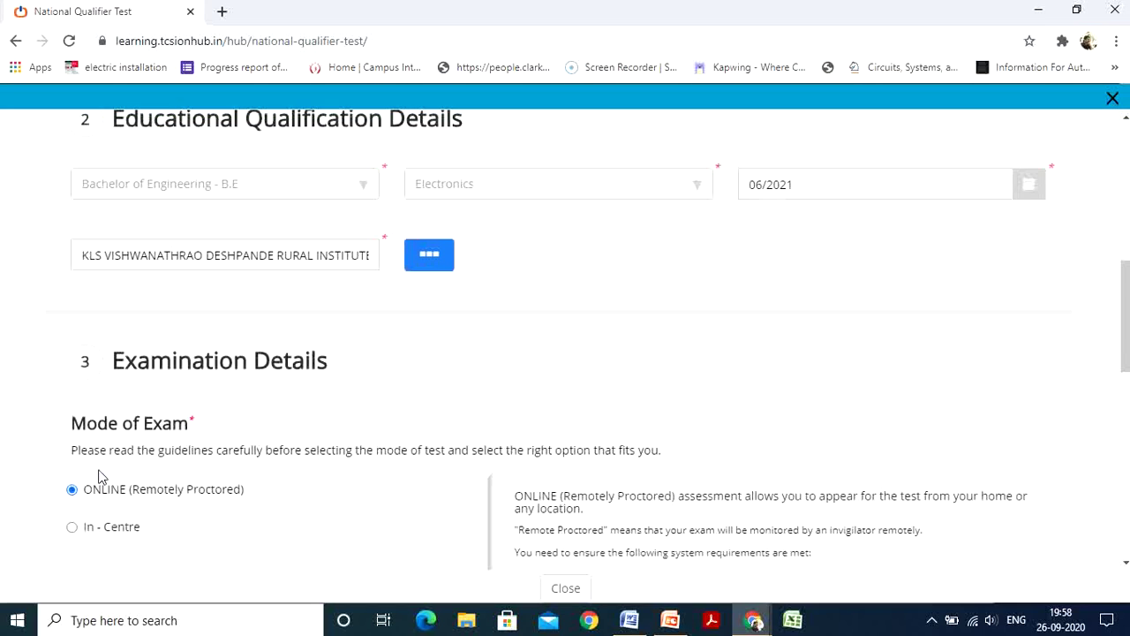
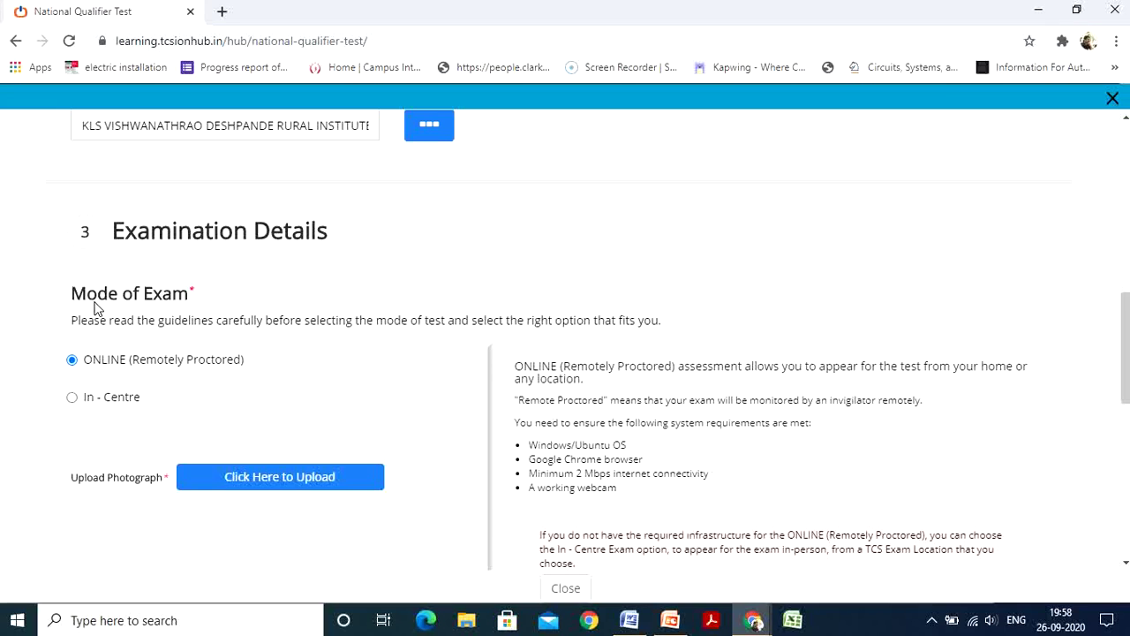
- Compare the ONLINE and In-Centre modes, review the 2 Mbps and Ubuntu requirements, then choose In-Centre
{"action": "left_click", "coordinate": [72, 397]}
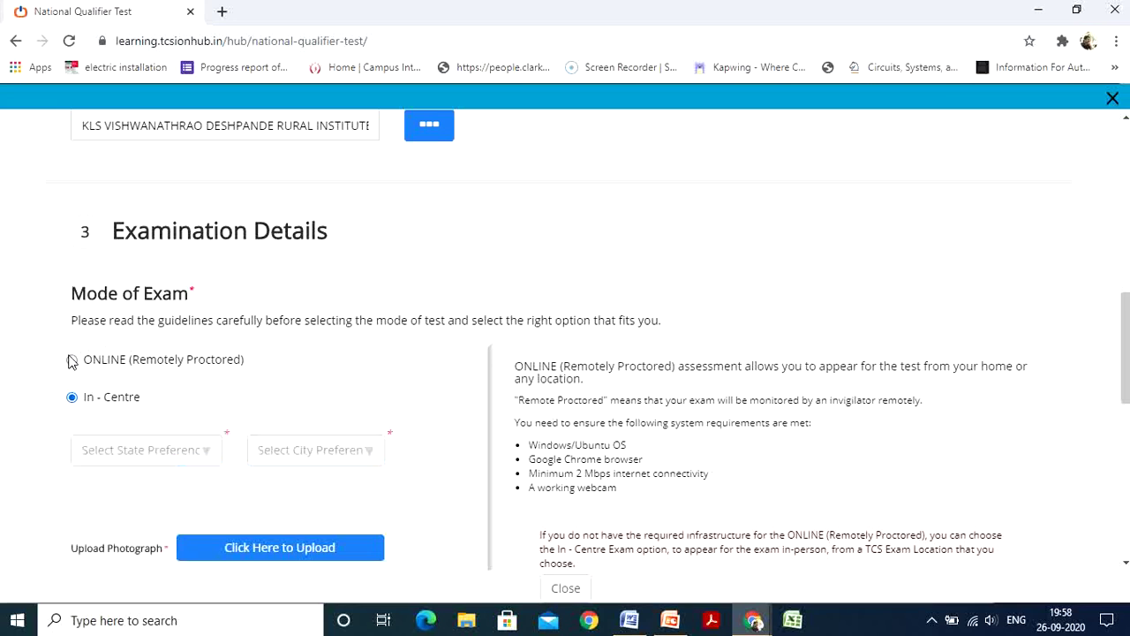
{"action": "left_click", "coordinate": [74, 361]}
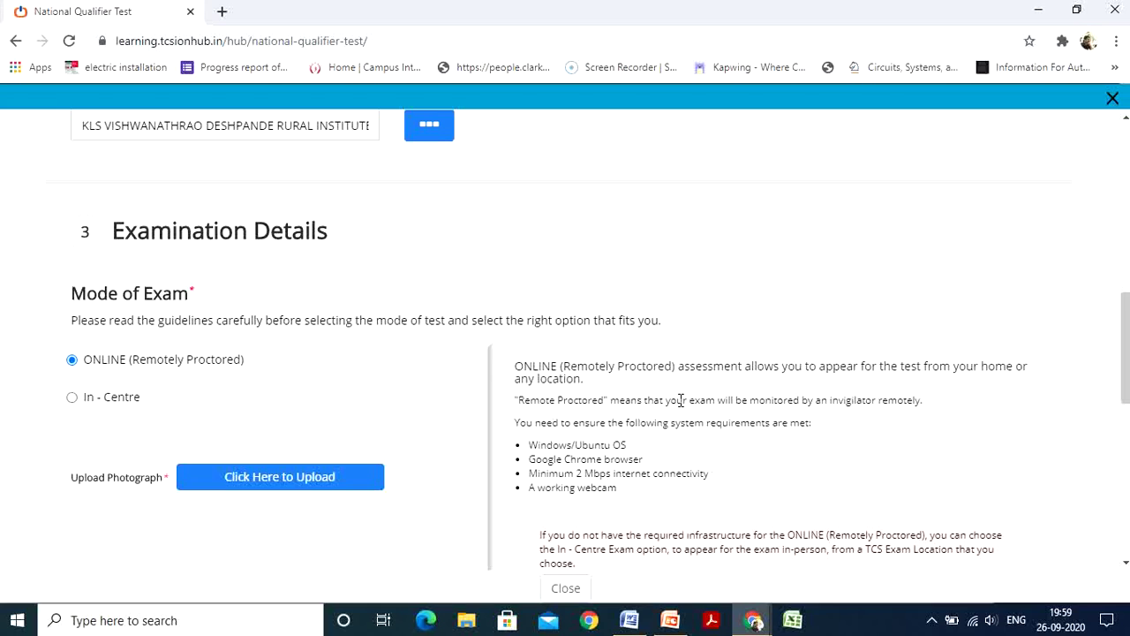
{"action": "left_click_drag", "start_coordinate": [577, 474], "coordinate": [615, 475]}
{"action": "left_click", "coordinate": [588, 488]}
{"action": "left_click_drag", "start_coordinate": [531, 444], "coordinate": [623, 446]}
{"action": "double_click", "coordinate": [593, 445]}
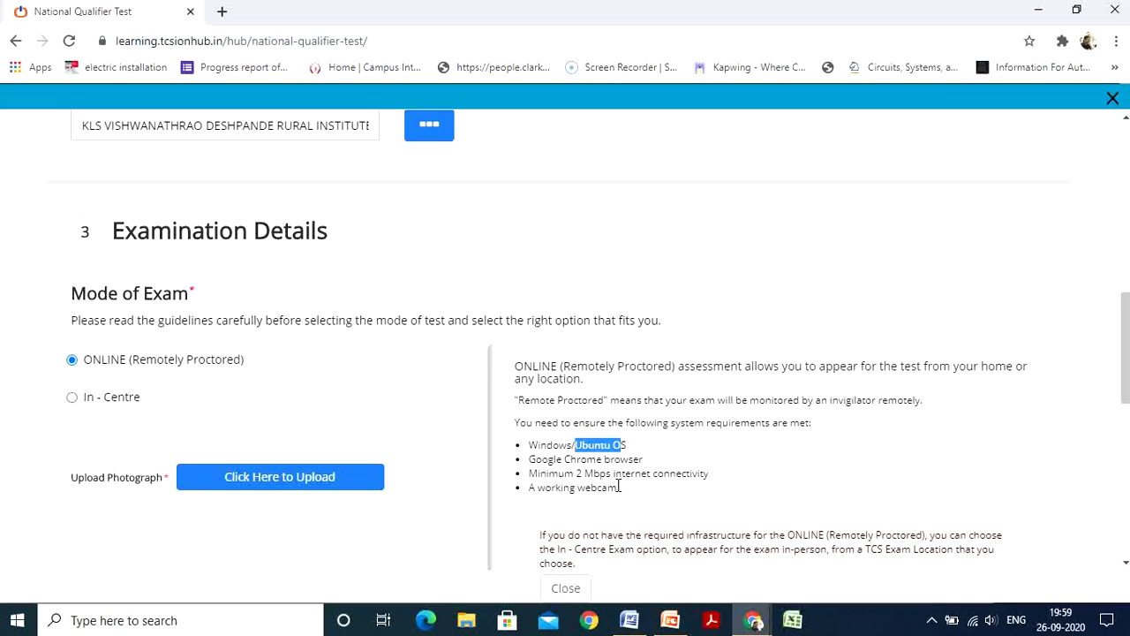
{"action": "left_click_drag", "start_coordinate": [1123, 347], "coordinate": [1123, 372]}
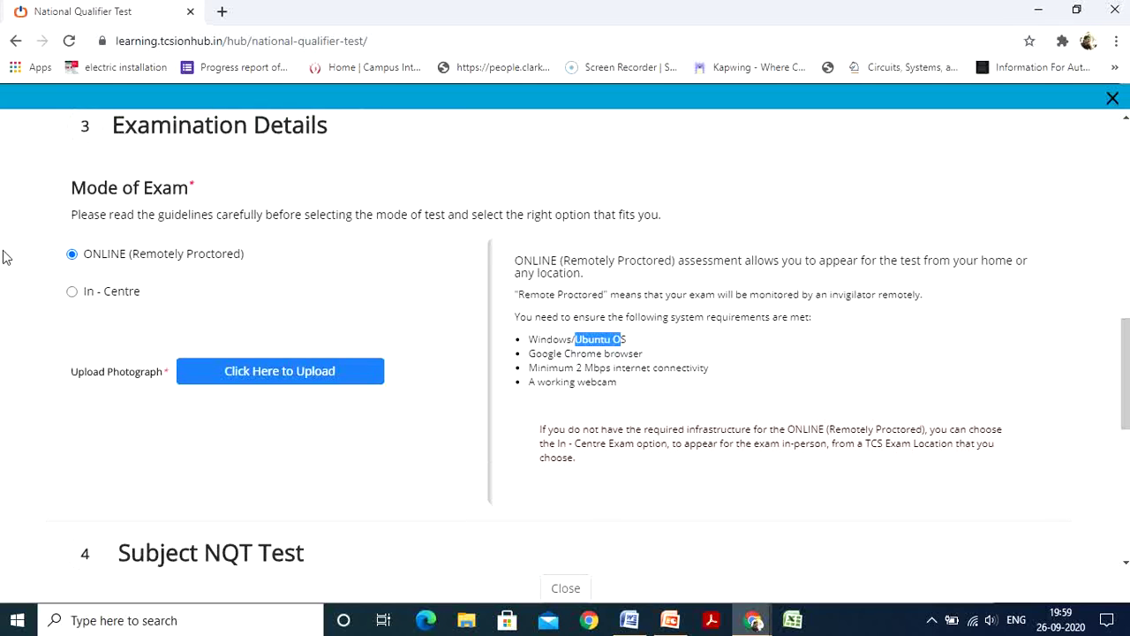
{"action": "left_click", "coordinate": [71, 291]}
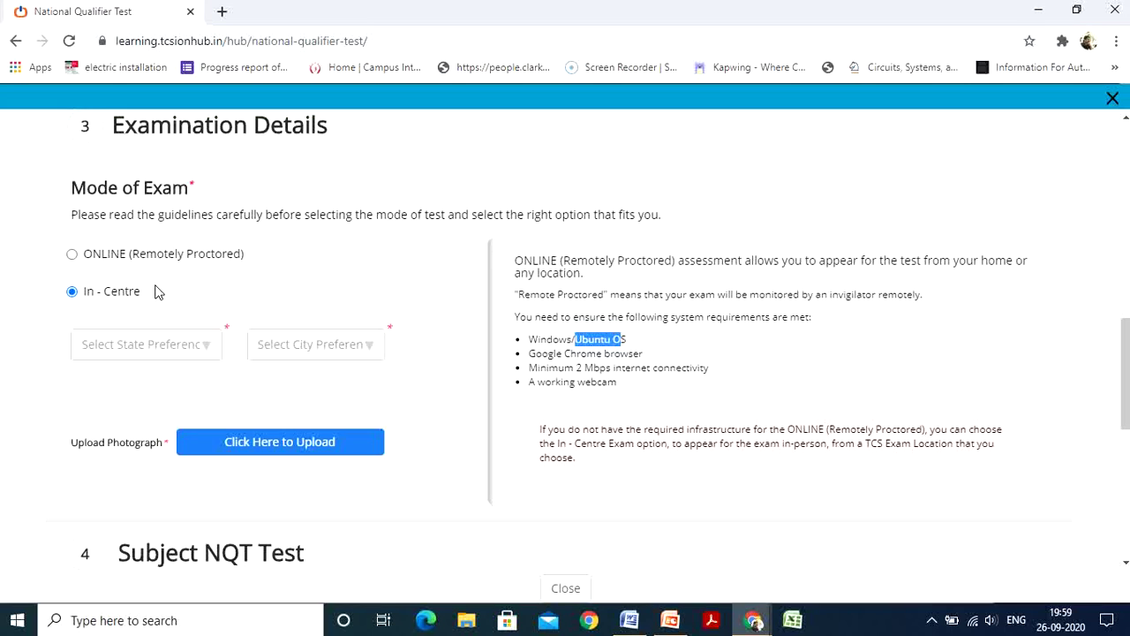
- Search the state preferences and set KARNATAKA as the preferred state
{"action": "left_click", "coordinate": [203, 353]}
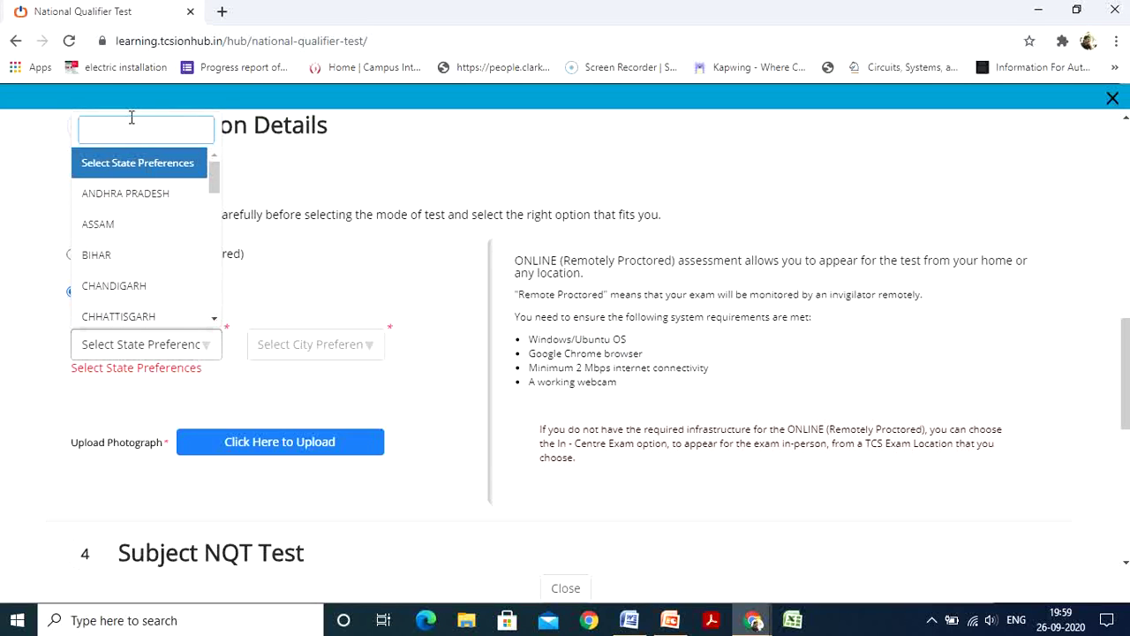
{"action": "type", "text": "ka"}
{"action": "type", "text": "a"}
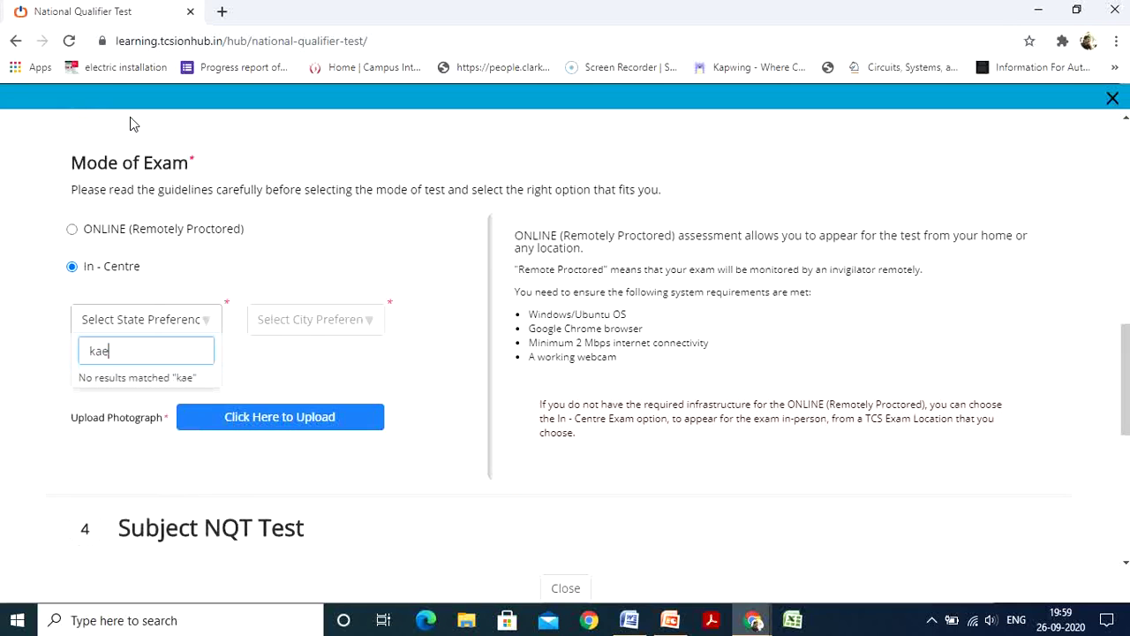
{"action": "key", "text": "BackSpace"}
{"action": "type", "text": "ranata"}
{"action": "key", "text": "BackSpace"}
{"action": "key", "text": "BackSpace"}
{"action": "key", "text": "BackSpace"}
{"action": "key", "text": "BackSpace"}
{"action": "key", "text": "BackSpace"}
{"action": "left_click", "coordinate": [122, 413]}
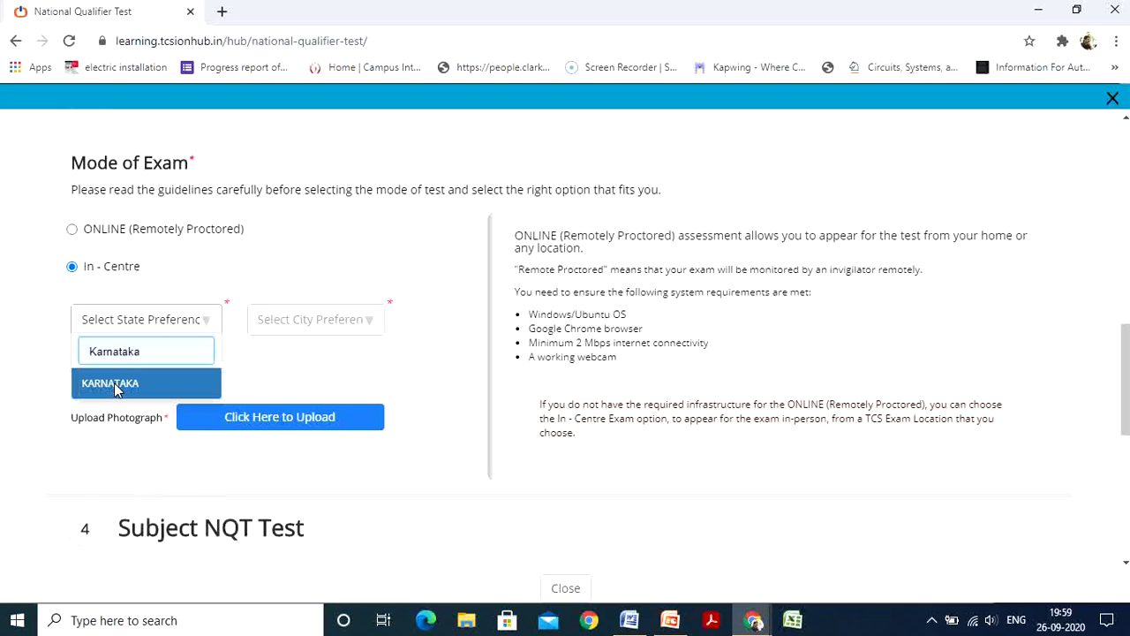
{"action": "left_click", "coordinate": [114, 382]}
- Set HUBBALLI(HUBLI) as the preferred exam city
{"action": "left_click", "coordinate": [283, 334]}
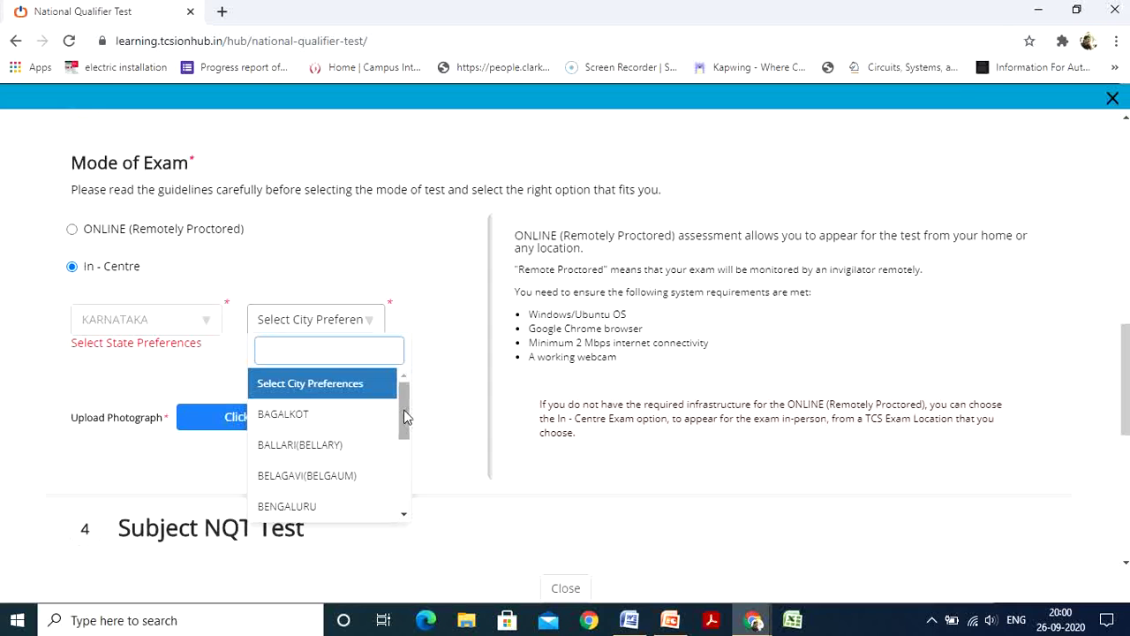
{"action": "left_click_drag", "start_coordinate": [405, 417], "coordinate": [409, 454]}
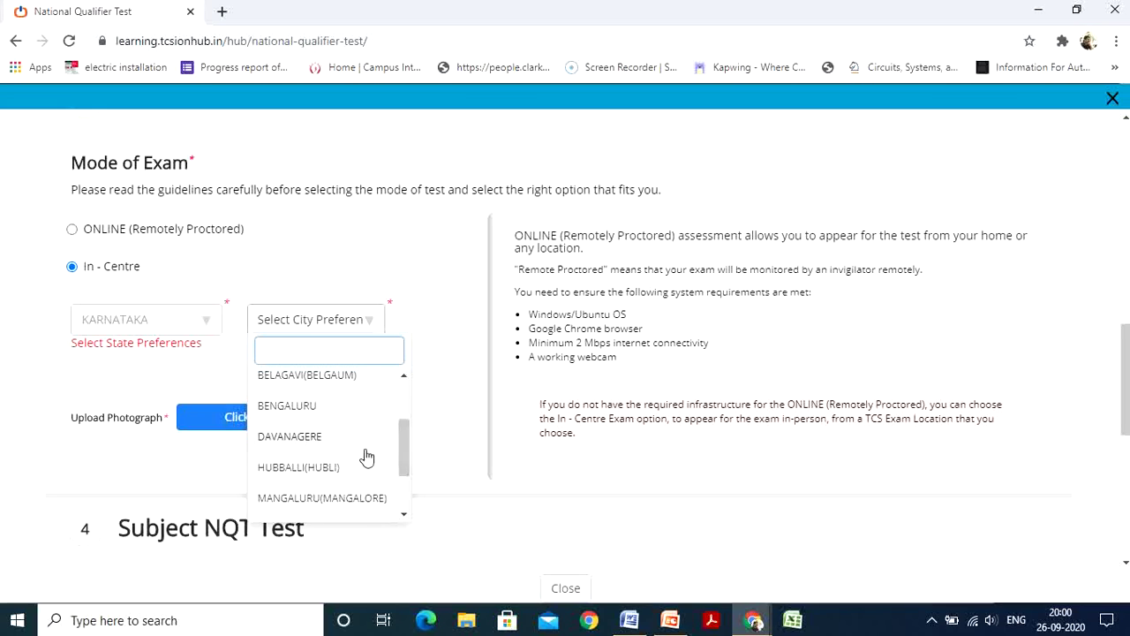
{"action": "left_click", "coordinate": [310, 467]}
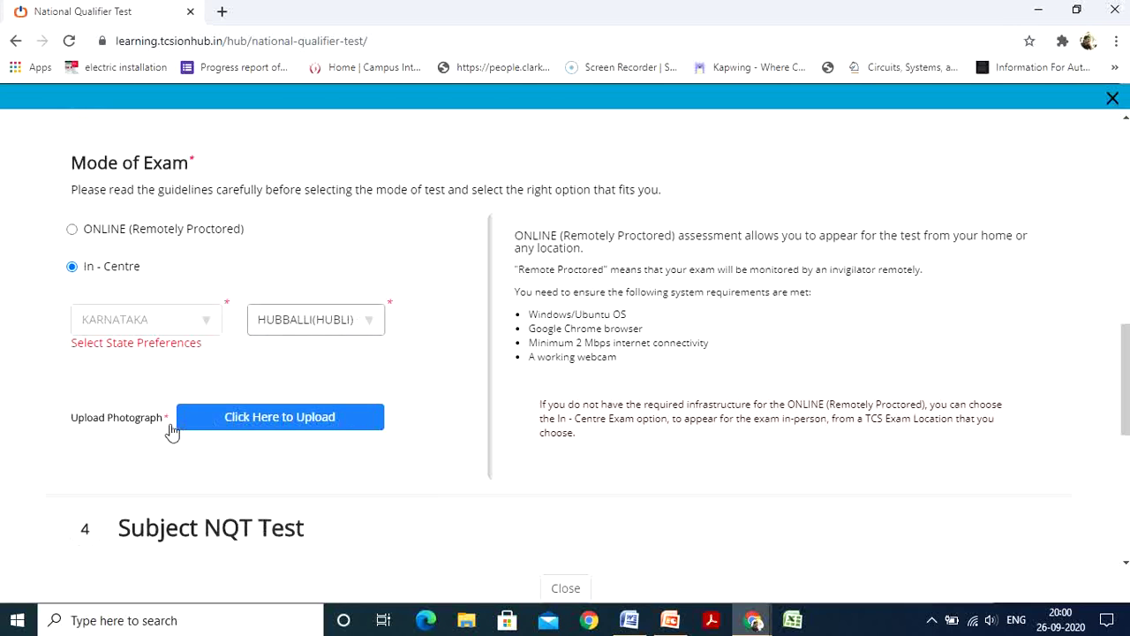
{"action": "left_click", "coordinate": [255, 420]}
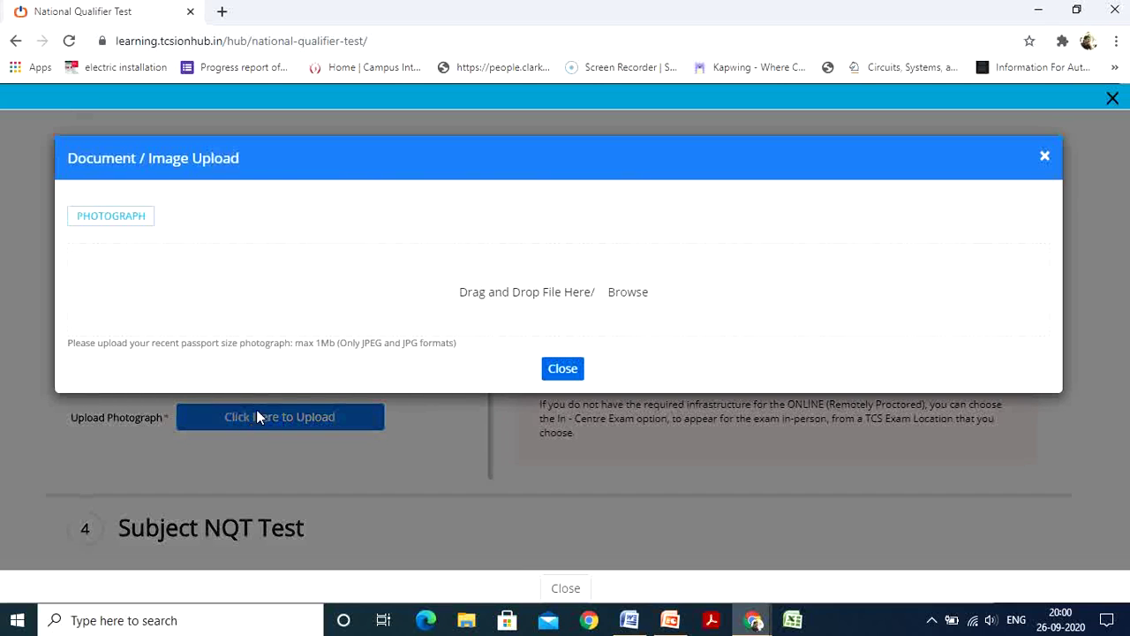
- Browse to the passport photo on the Desktop, upload it, and close the upload dialog
{"action": "left_click", "coordinate": [617, 300]}
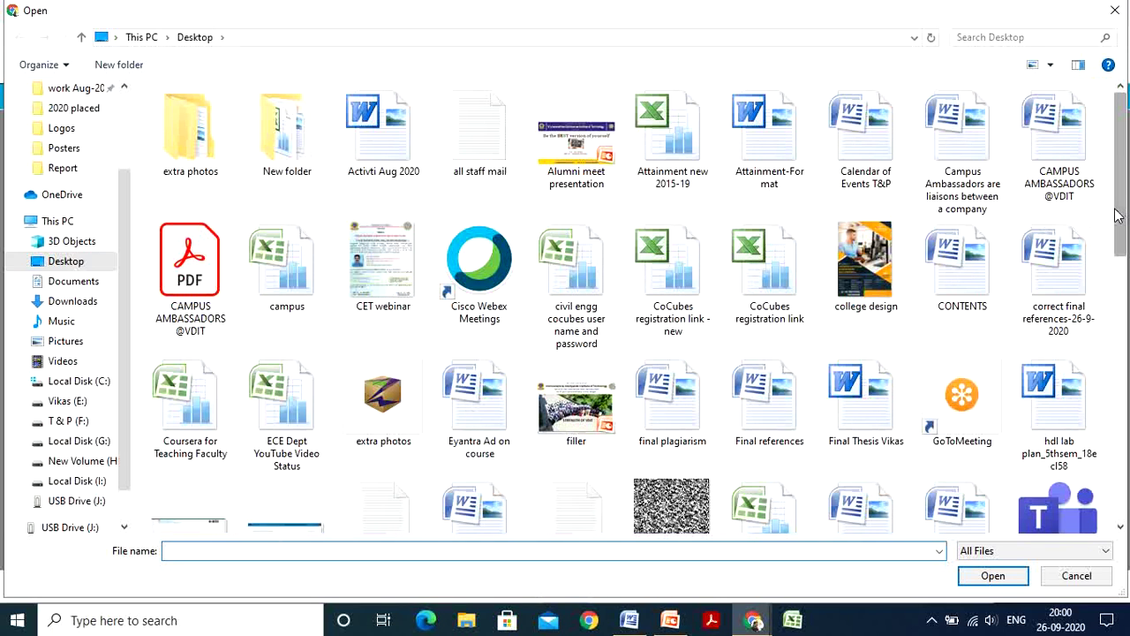
{"action": "scroll", "coordinate": [940, 221], "scroll_direction": "down", "scroll_amount": 4}
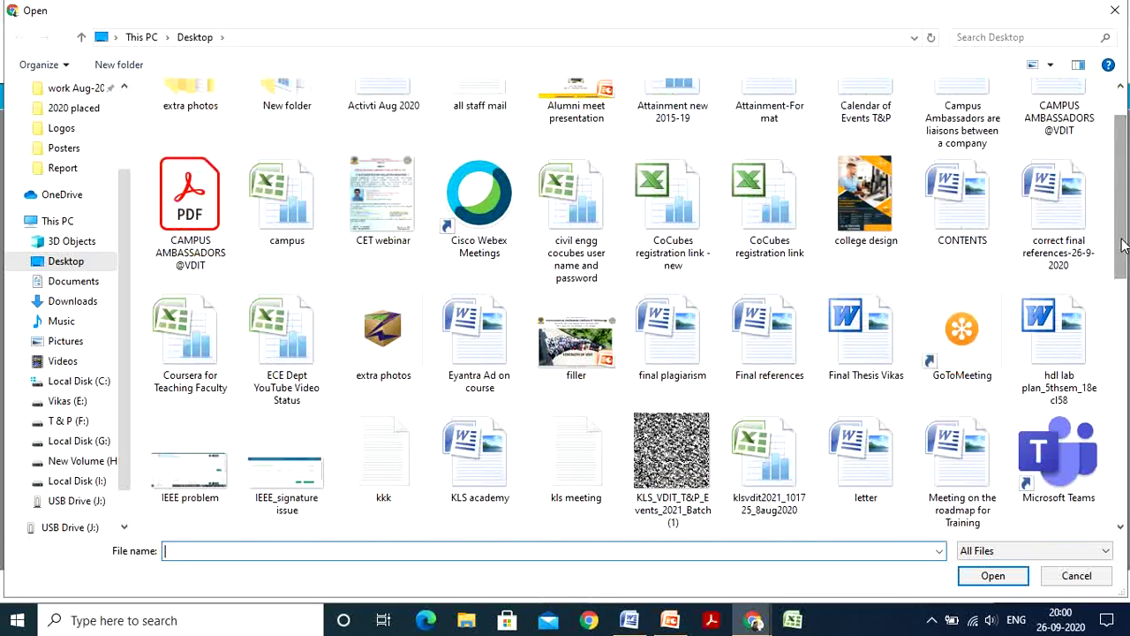
{"action": "scroll", "coordinate": [640, 308], "scroll_direction": "down", "scroll_amount": 1}
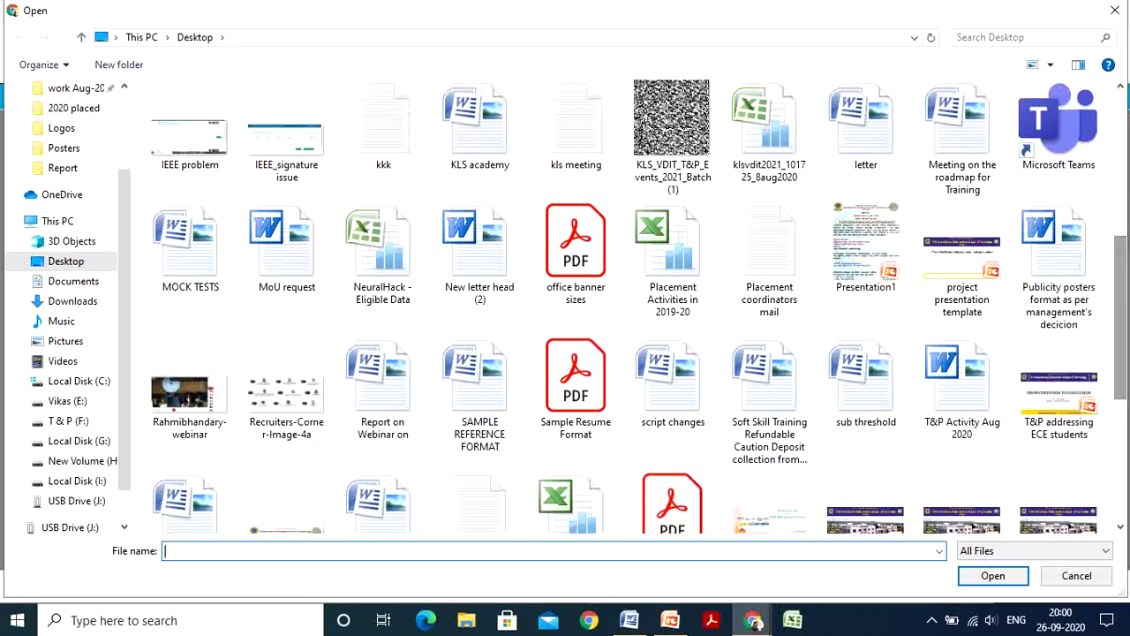
{"action": "left_click", "coordinate": [1122, 473]}
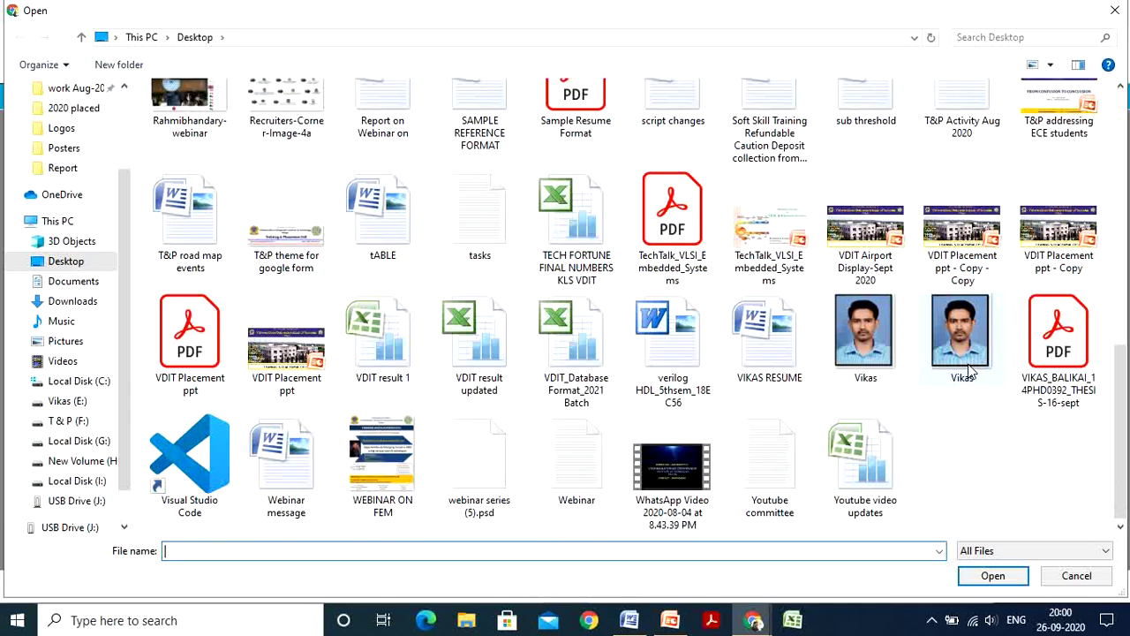
{"action": "double_click", "coordinate": [850, 348]}
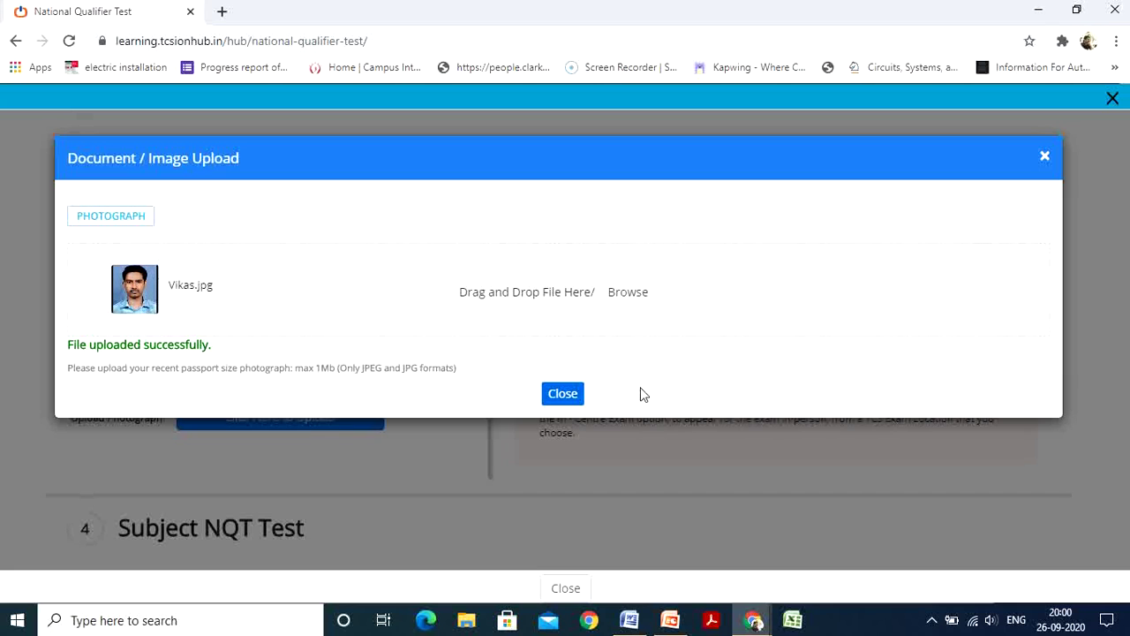
{"action": "left_click", "coordinate": [563, 394]}
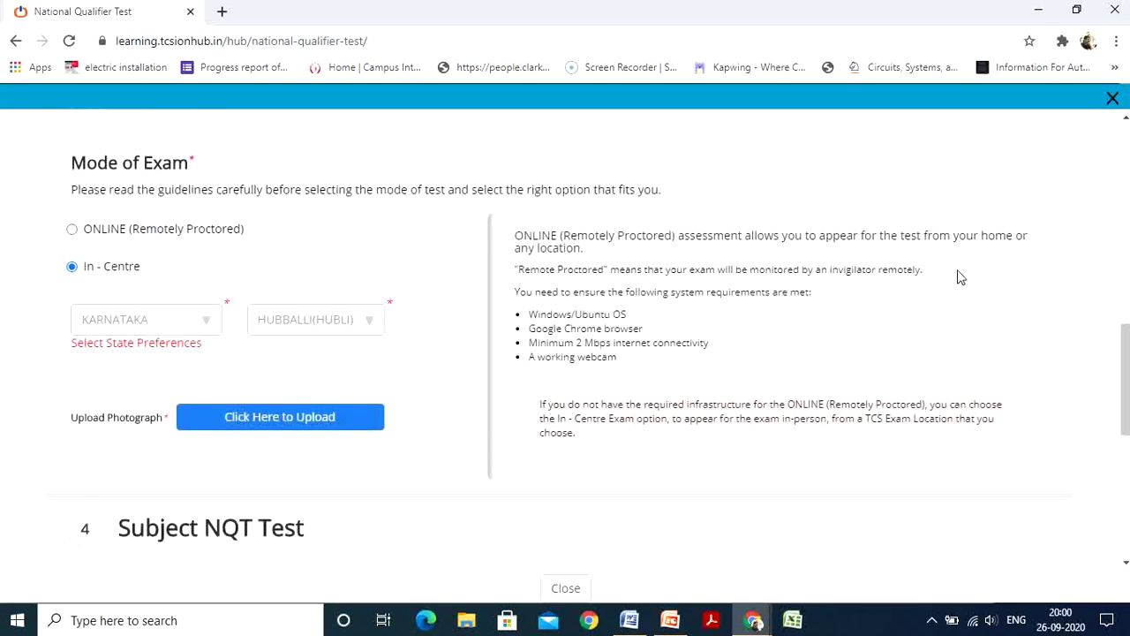
- Scroll down to the Subject NQT Test section with the 1-hour Programming test
{"action": "left_click_drag", "start_coordinate": [1125, 322], "coordinate": [1125, 410]}
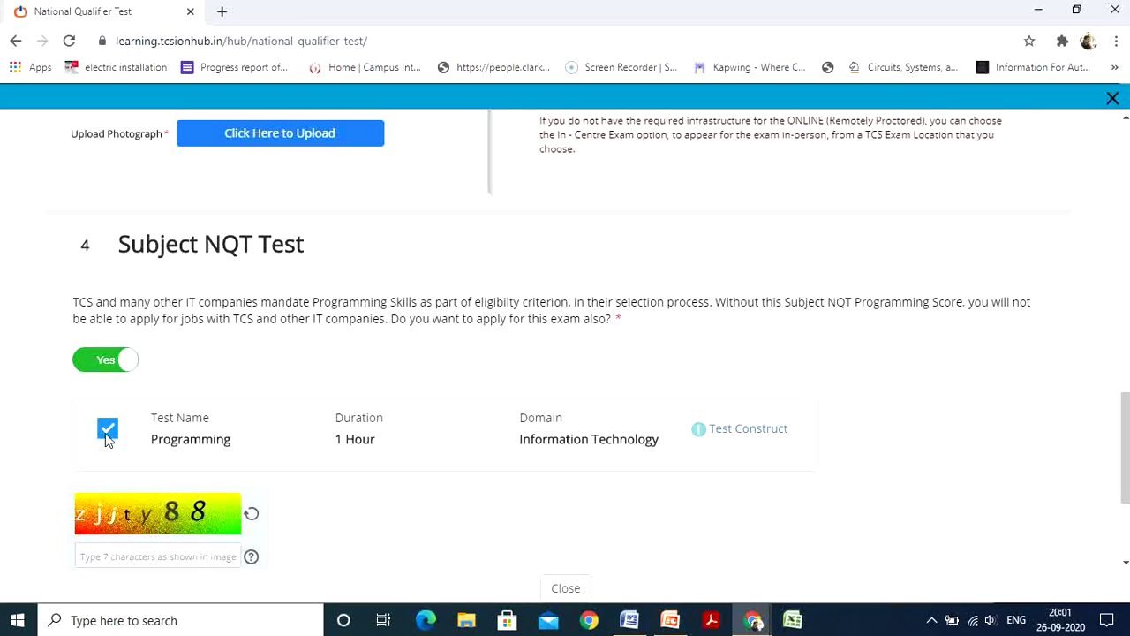
- Keep the Subject NQT Programming test set to Yes and enter the captcha characters
{"action": "left_click", "coordinate": [104, 364]}
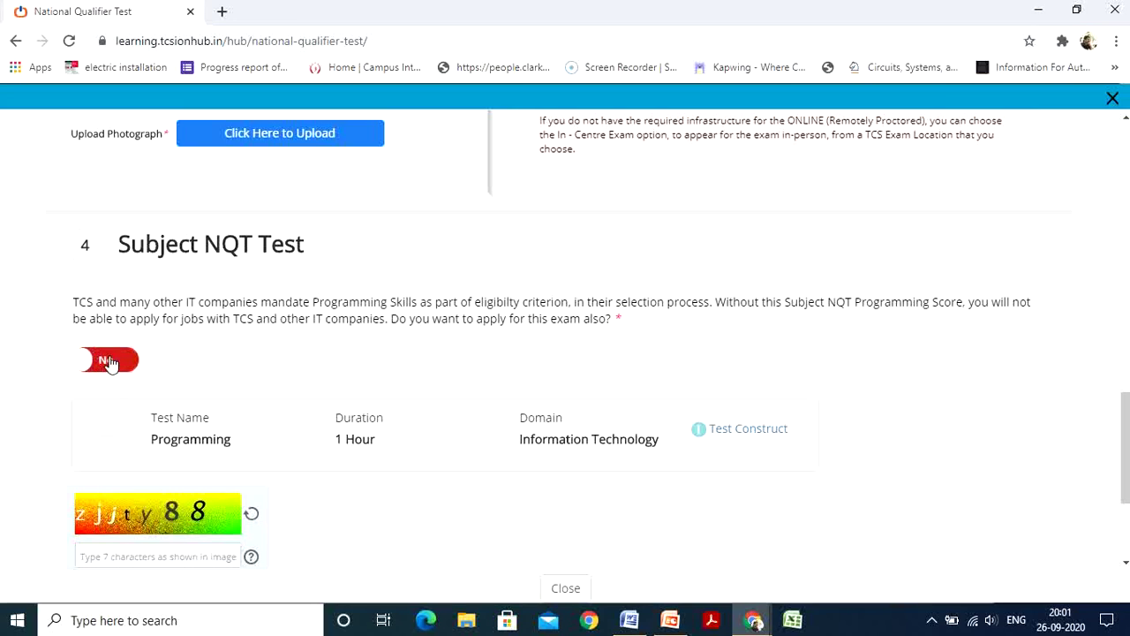
{"action": "left_click", "coordinate": [107, 364]}
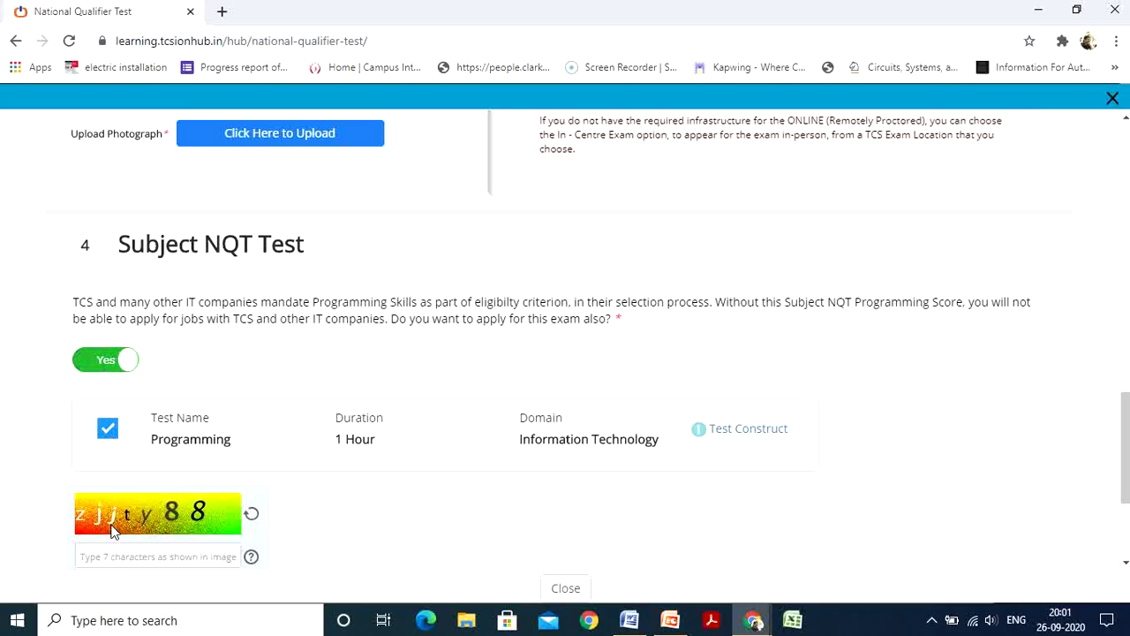
{"action": "left_click", "coordinate": [114, 562]}
{"action": "type", "text": "z"}
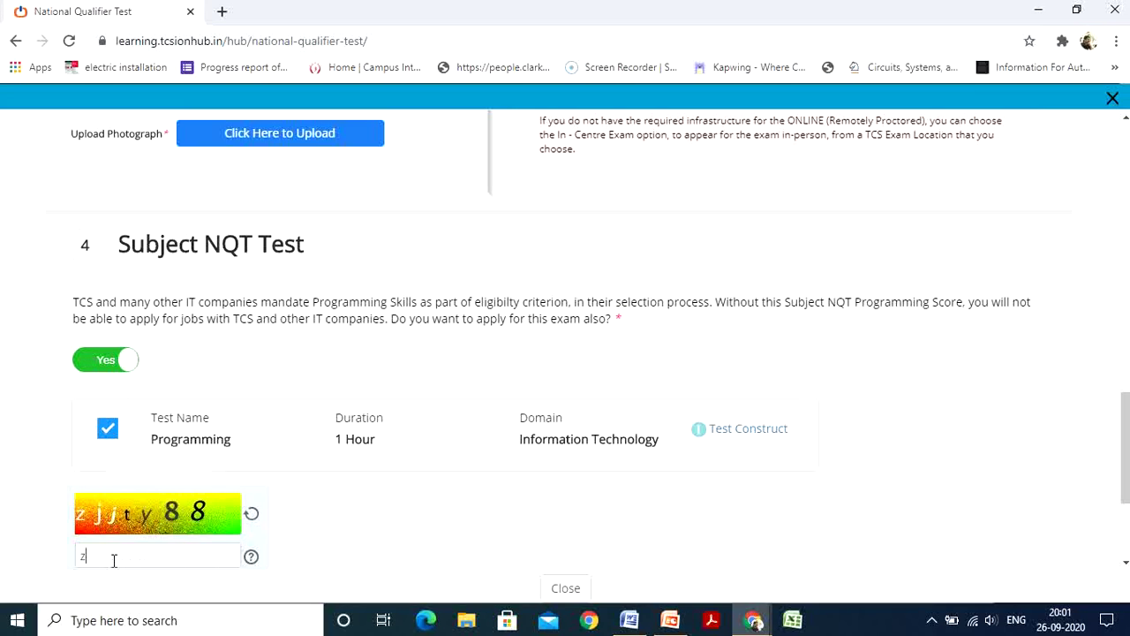
{"action": "type", "text": "jjty88"}
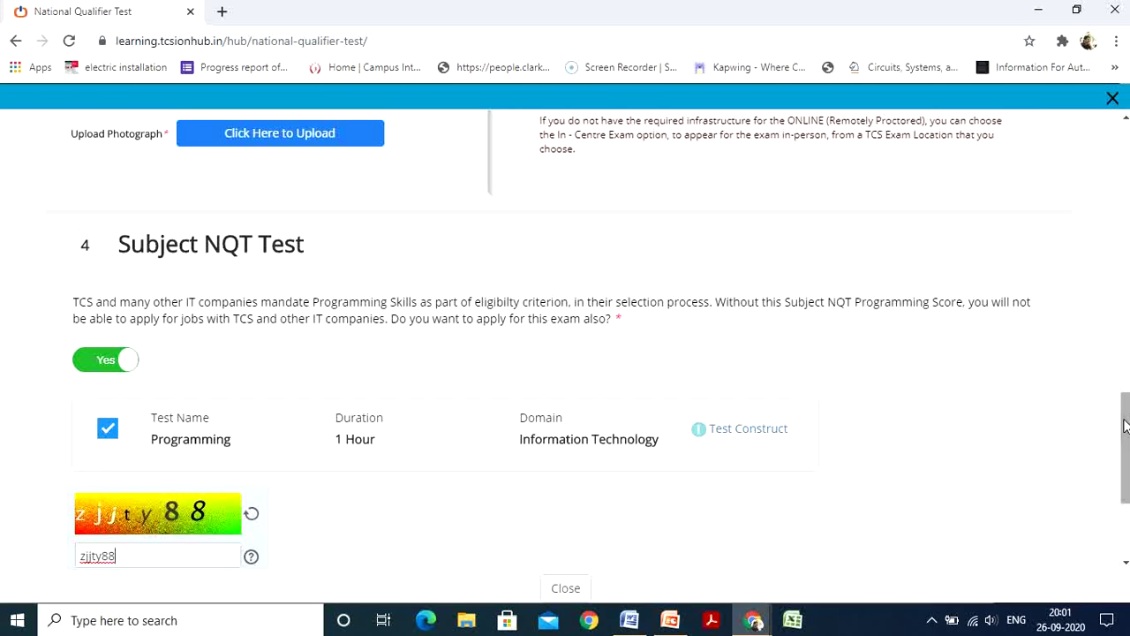
- Accept the NQT score-sharing declaration and submit the application
{"action": "left_click_drag", "start_coordinate": [1125, 425], "coordinate": [1126, 479]}
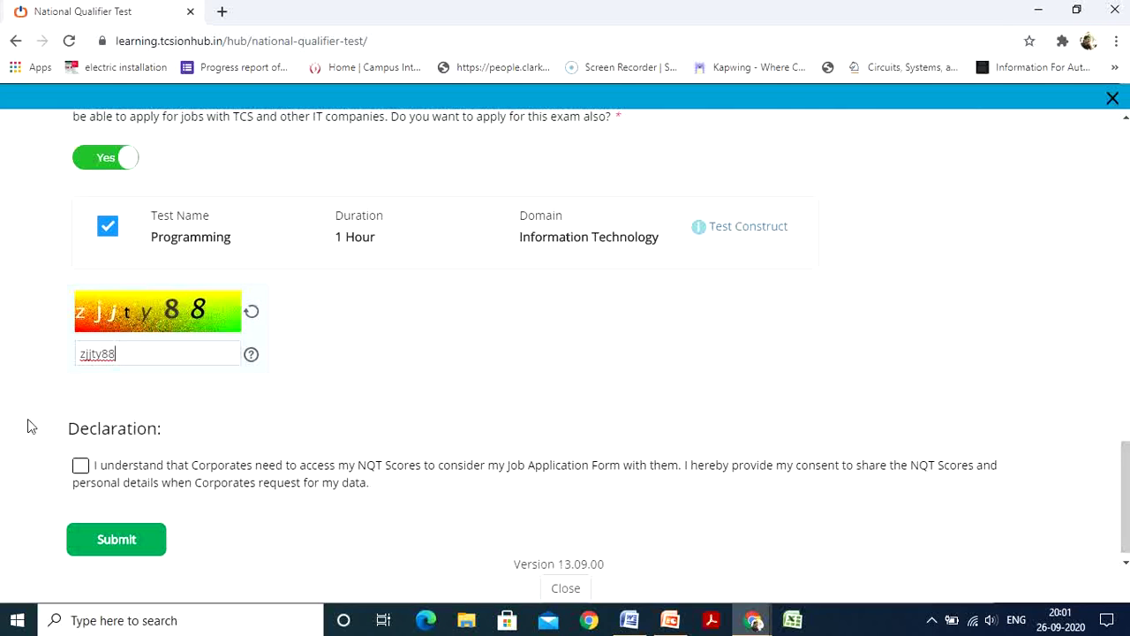
{"action": "left_click", "coordinate": [80, 468]}
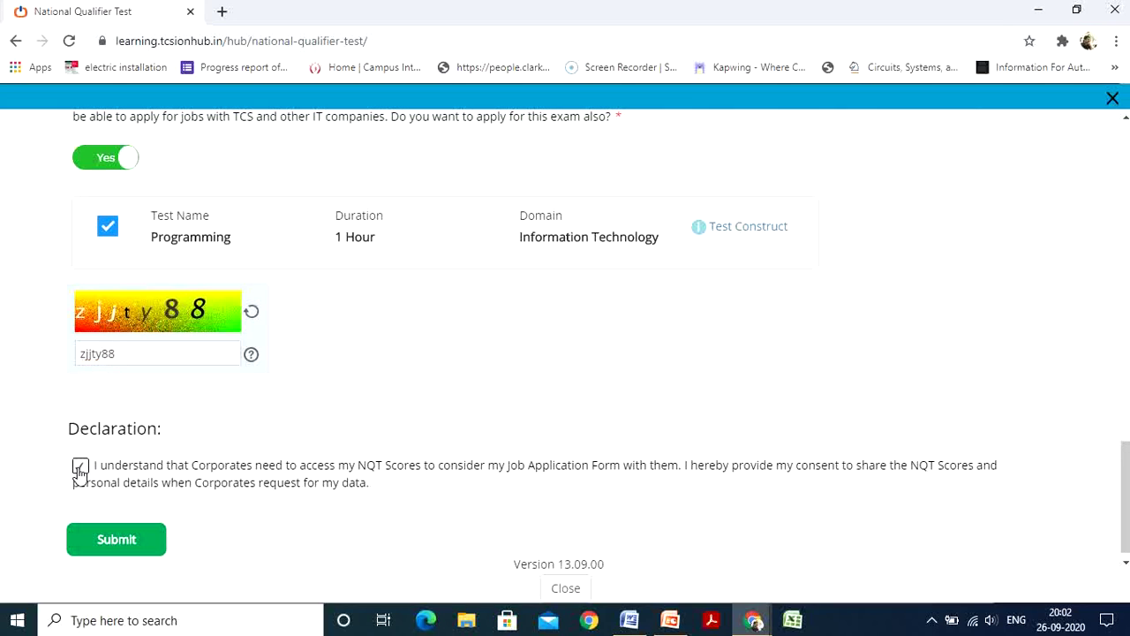
{"action": "left_click", "coordinate": [107, 545]}
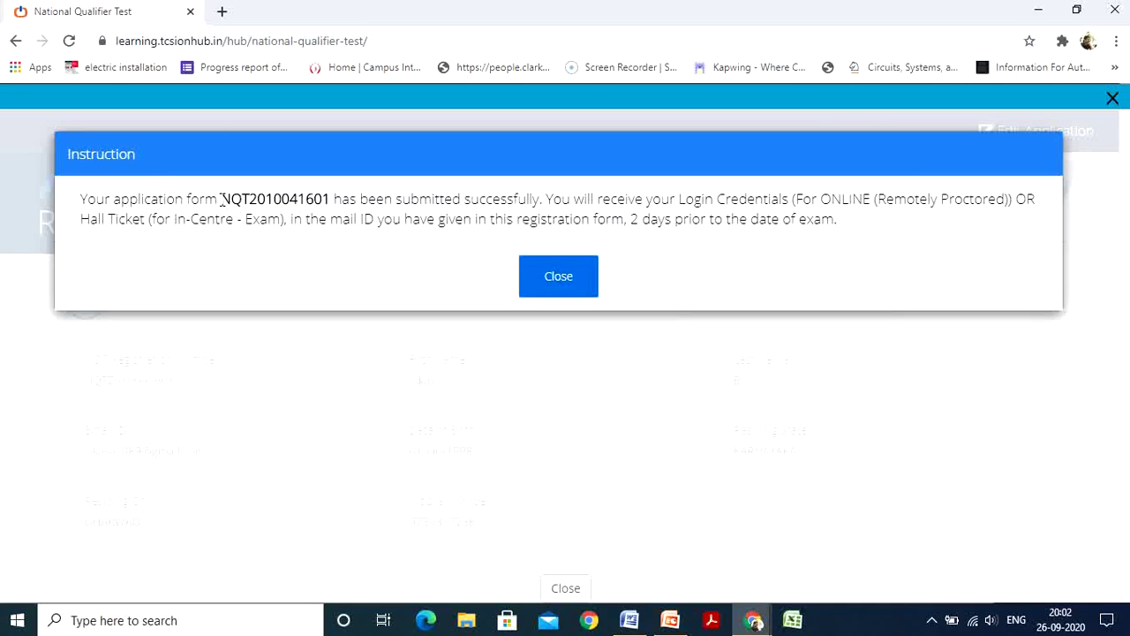
- Copy the application number into a new Notepad note, then minimize Notepad to reveal the confirmation
{"action": "left_click_drag", "start_coordinate": [221, 198], "coordinate": [331, 200]}
{"action": "key", "text": "ctrl+c"}
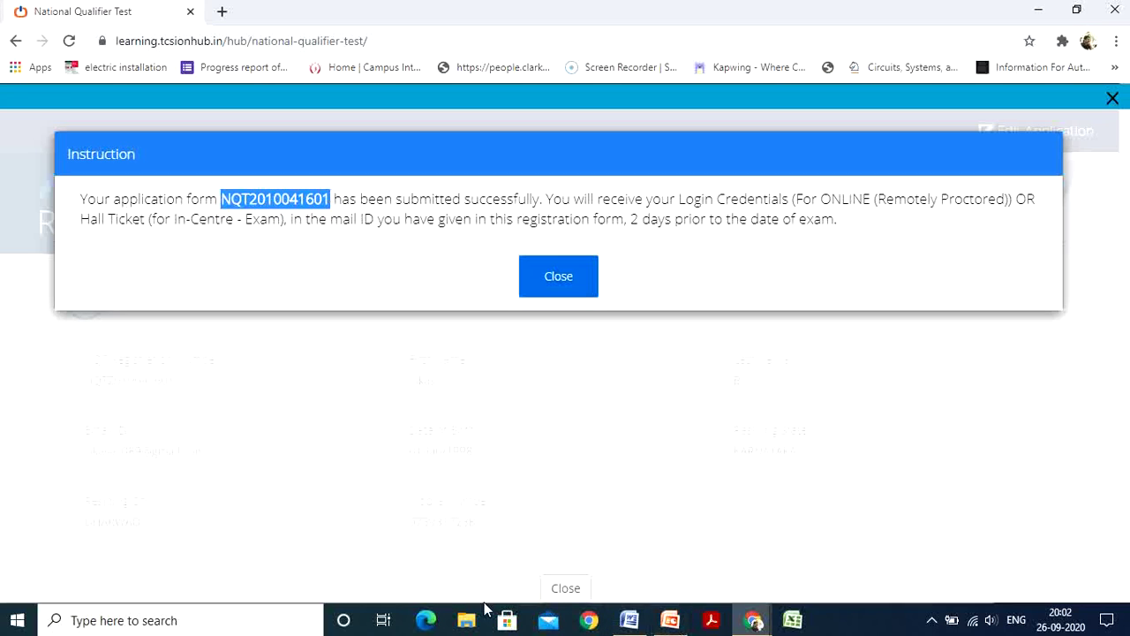
{"action": "left_click", "coordinate": [285, 619]}
{"action": "type", "text": "note"}
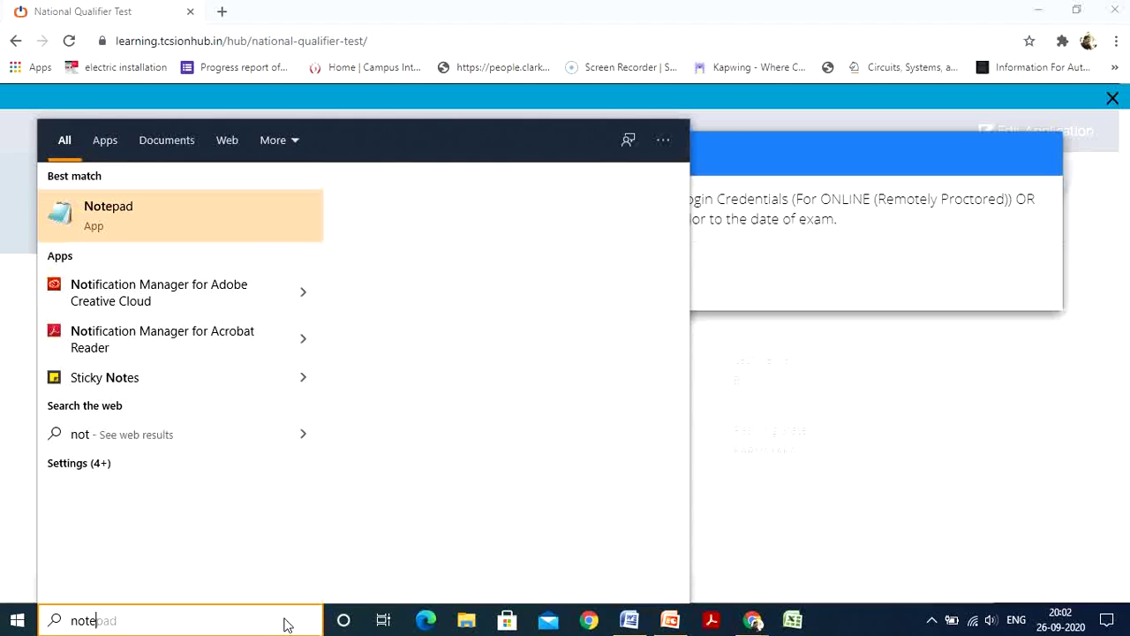
{"action": "key", "text": "Return"}
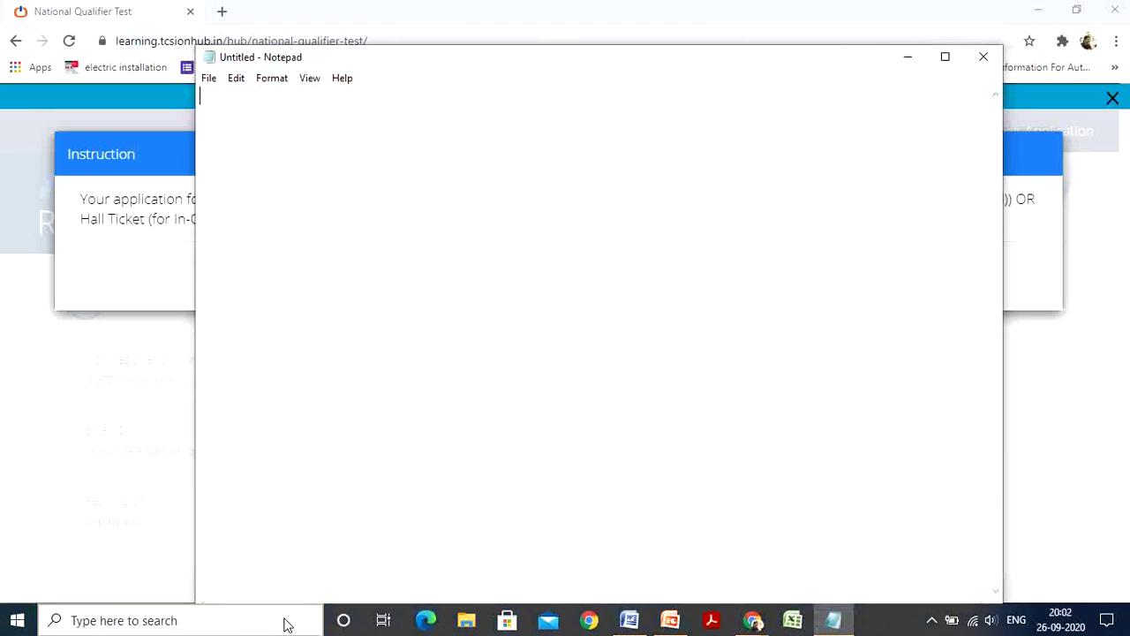
{"action": "key", "text": "ctrl+v"}
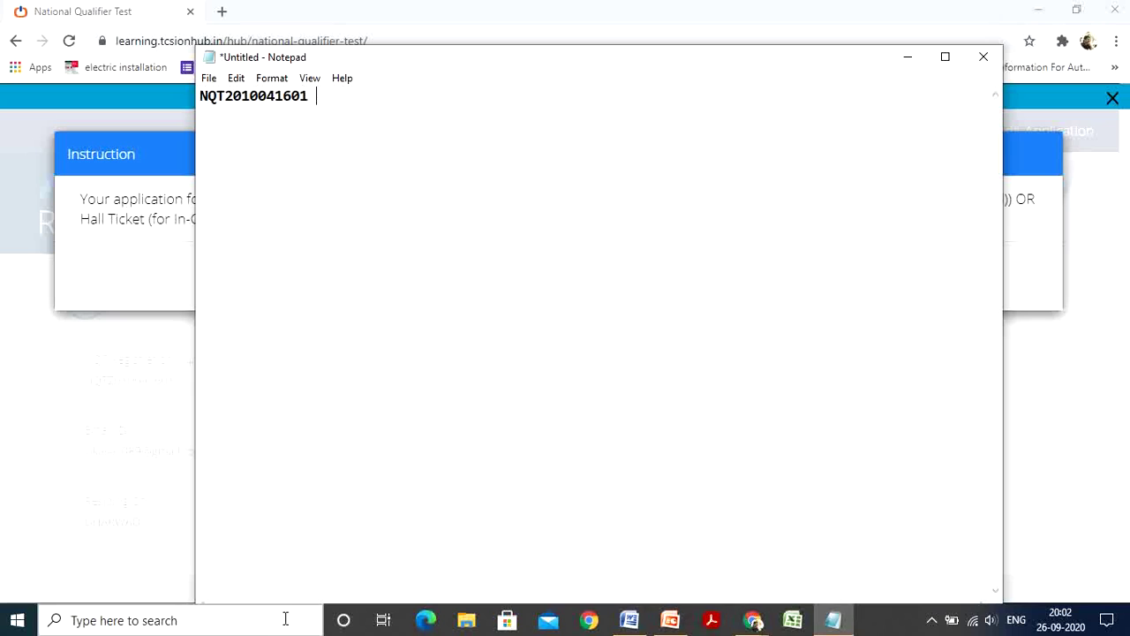
{"action": "type", "text": "-"}
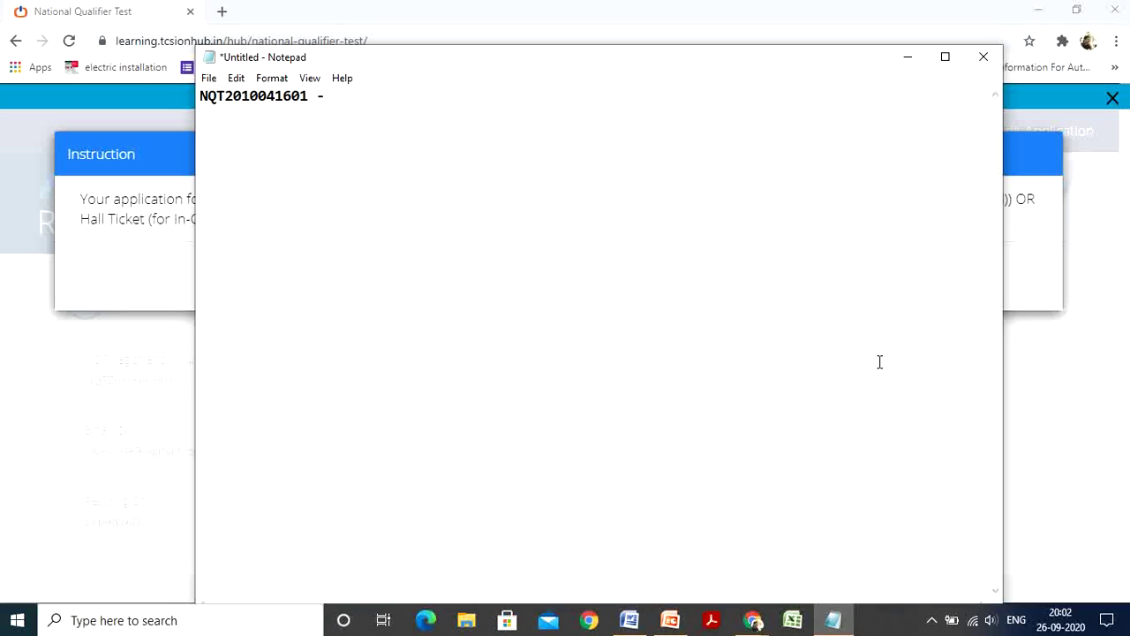
{"action": "left_click", "coordinate": [905, 56]}
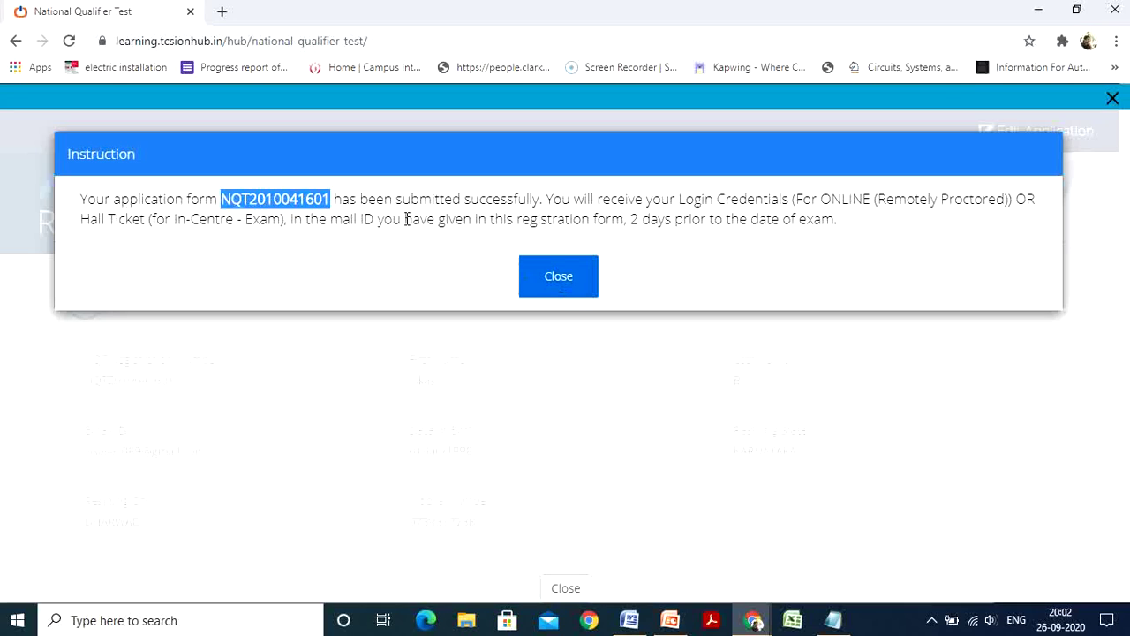
{"action": "left_click", "coordinate": [287, 203]}
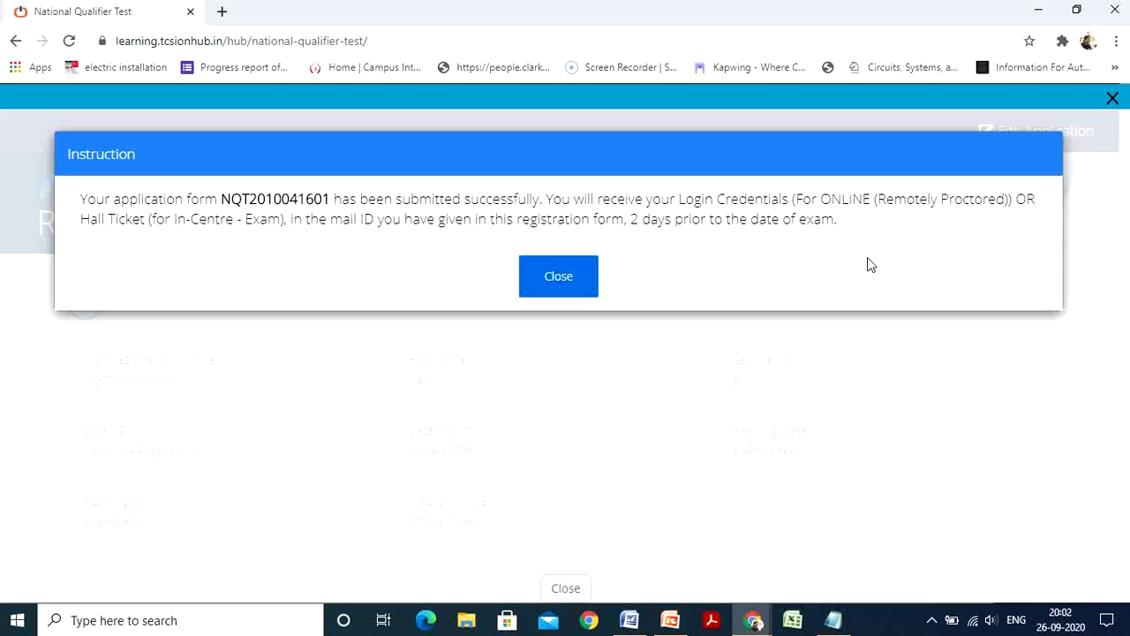
- Close the submission confirmation, scroll through the registration summary, and close it
{"action": "left_click", "coordinate": [546, 287]}
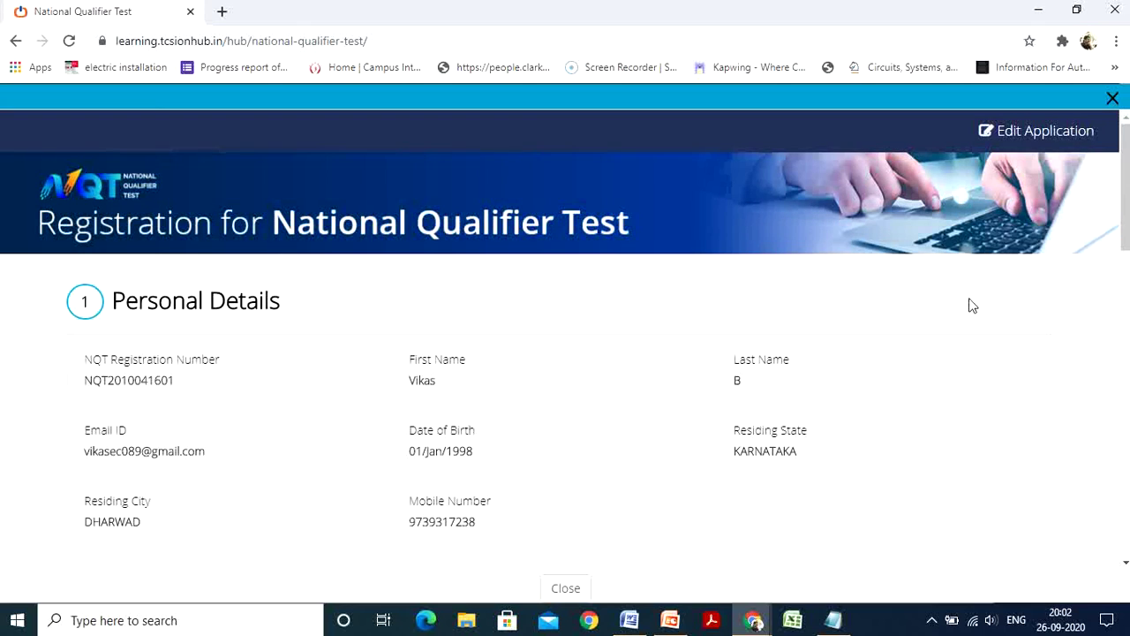
{"action": "left_click_drag", "start_coordinate": [1117, 252], "coordinate": [1125, 536]}
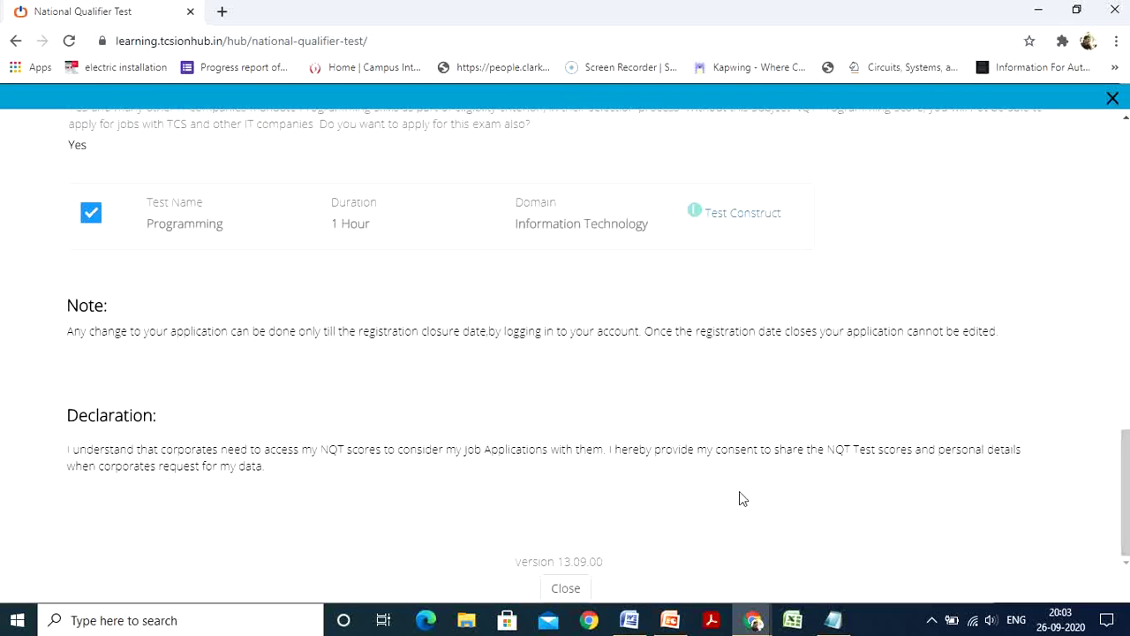
{"action": "left_click", "coordinate": [565, 588]}
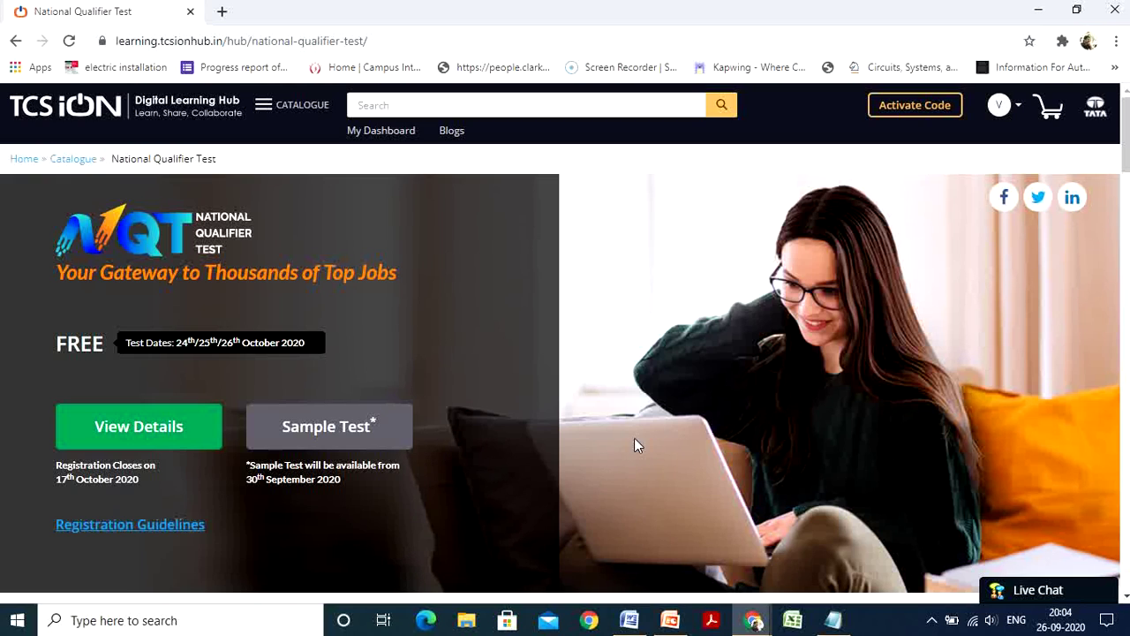
{"action": "left_click", "coordinate": [222, 11]}
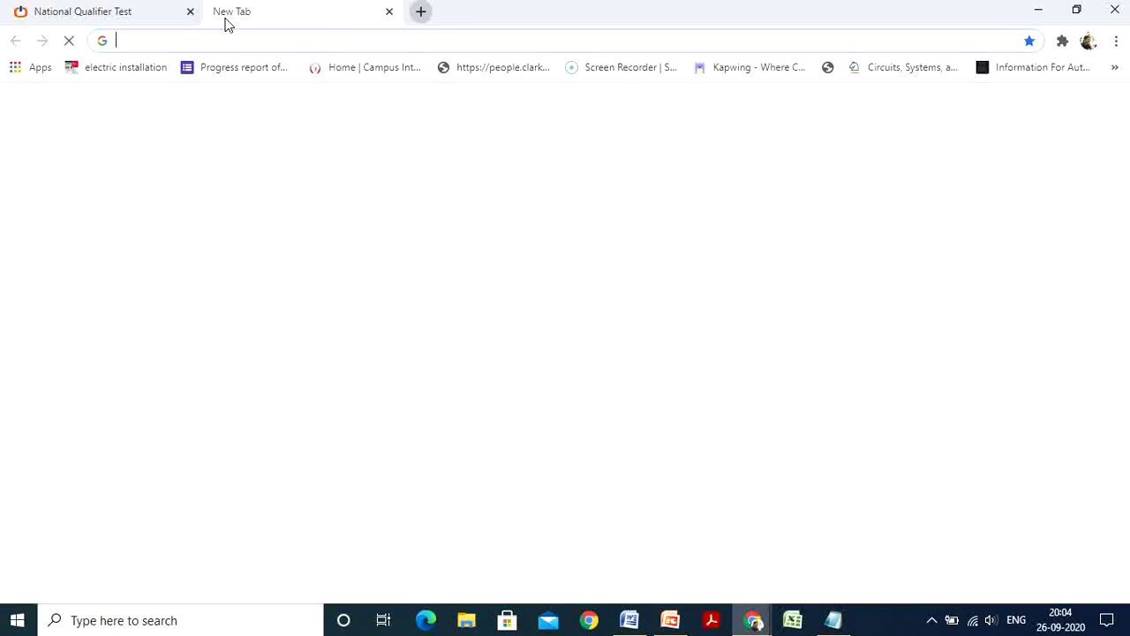
{"action": "left_click", "coordinate": [230, 42]}
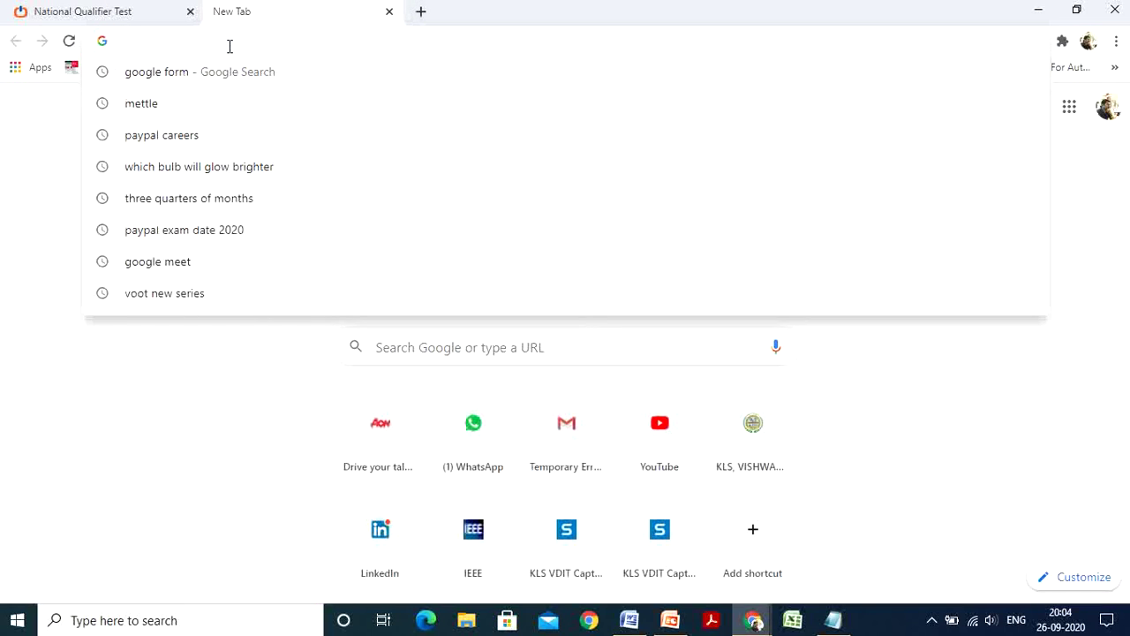
{"action": "type", "text": "https://nextstep.tcs.com"}
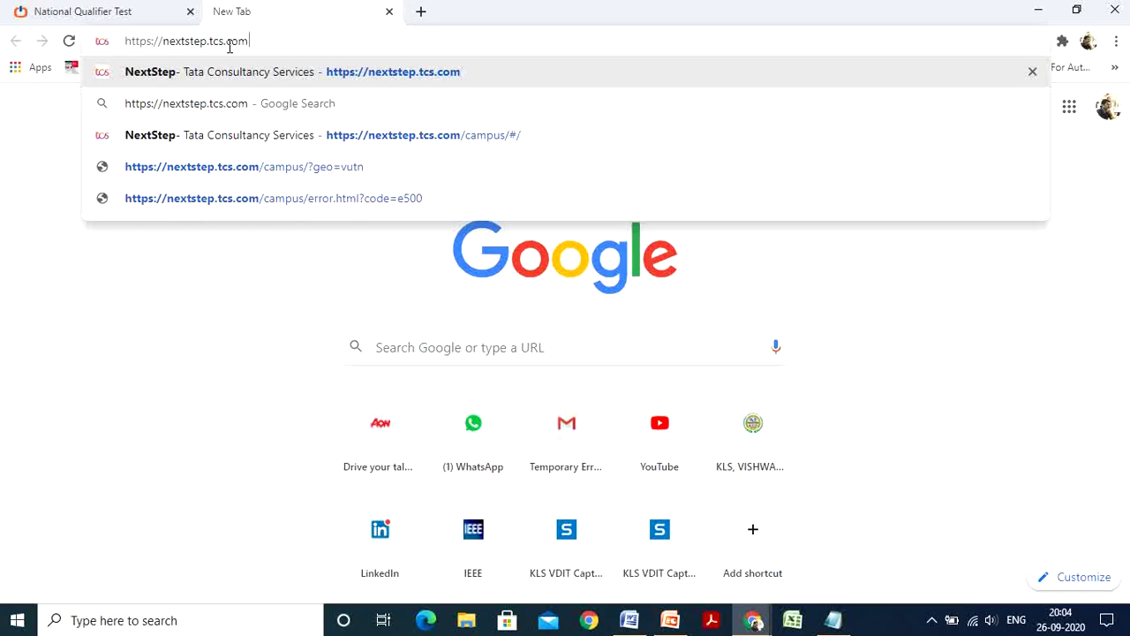
{"action": "key", "text": "Return"}
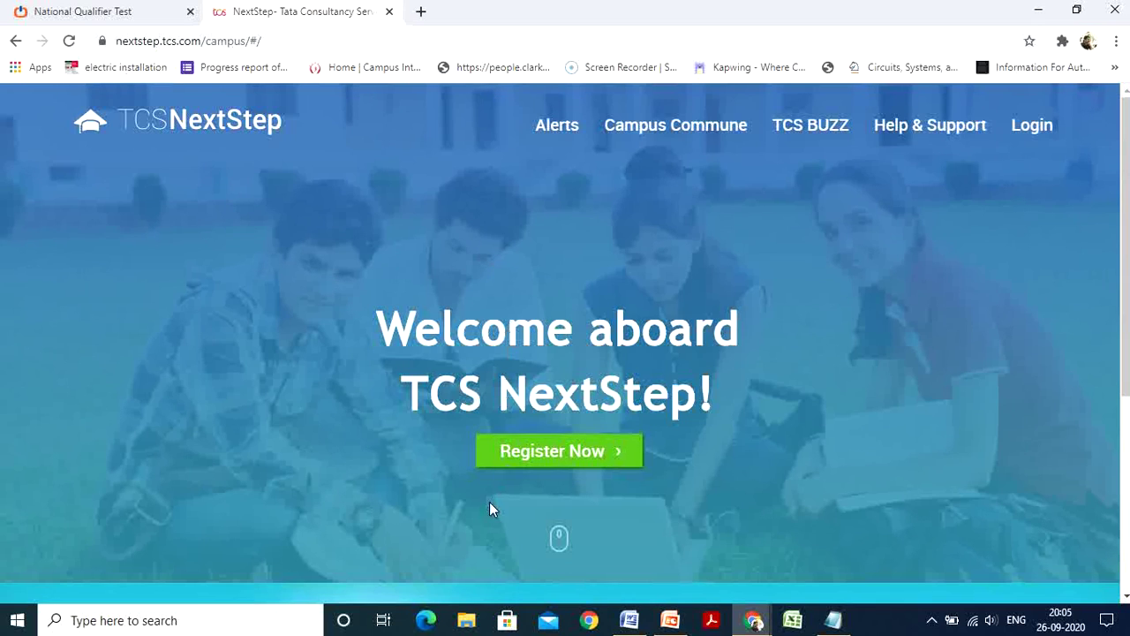
- Begin a NextStep registration under the IT category, then return to the NQT tab
{"action": "left_click", "coordinate": [541, 465]}
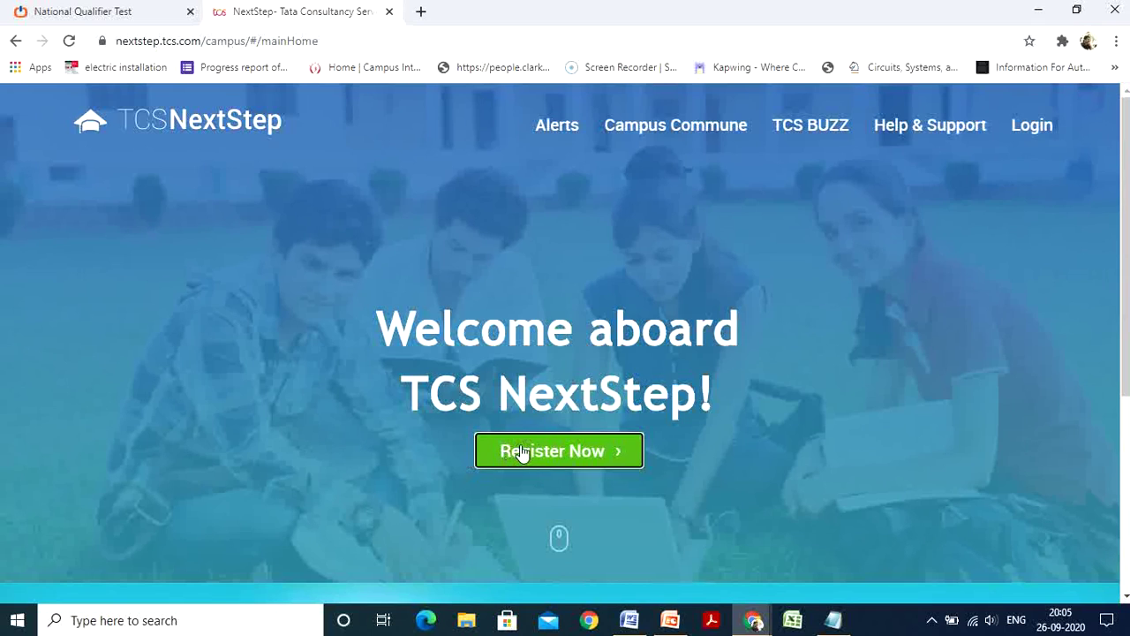
{"action": "left_click", "coordinate": [521, 452]}
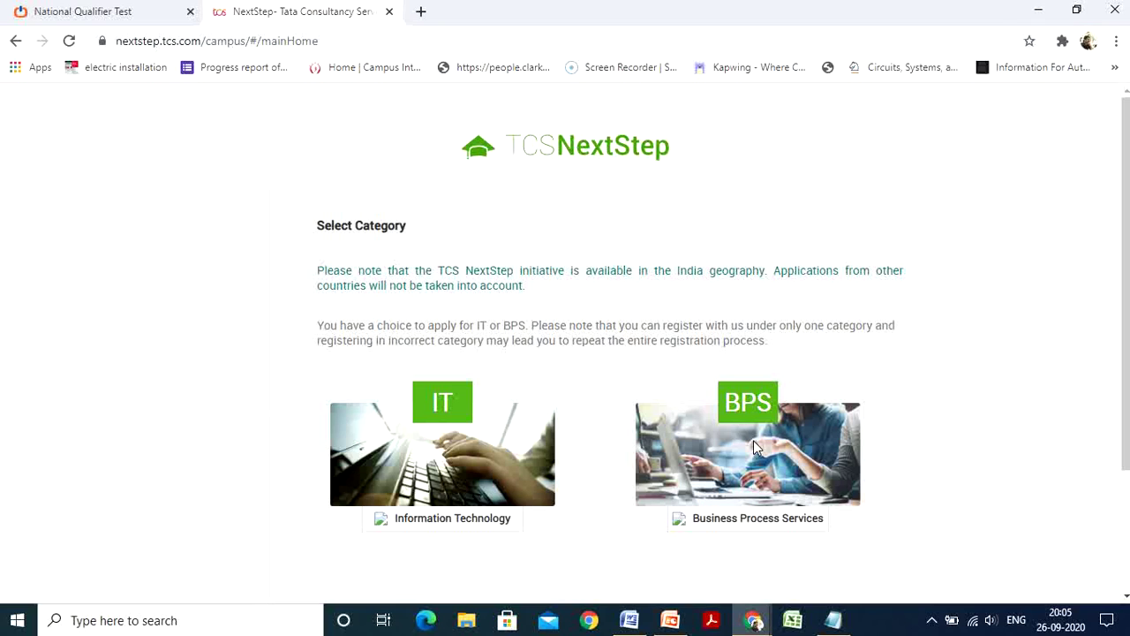
{"action": "left_click", "coordinate": [442, 401]}
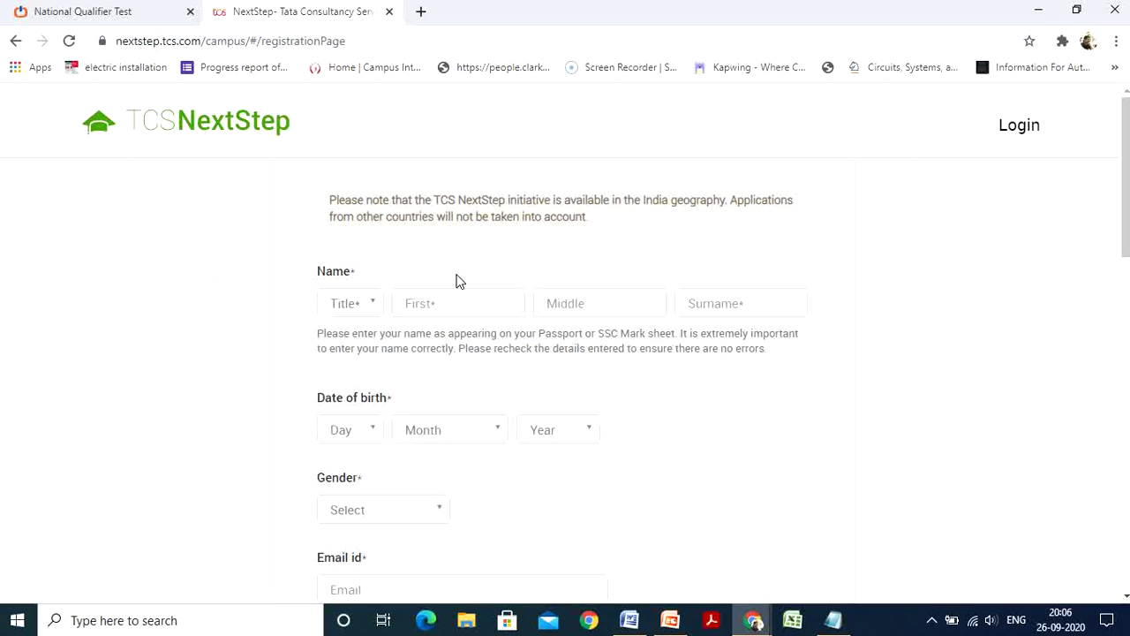
{"action": "left_click", "coordinate": [79, 15]}
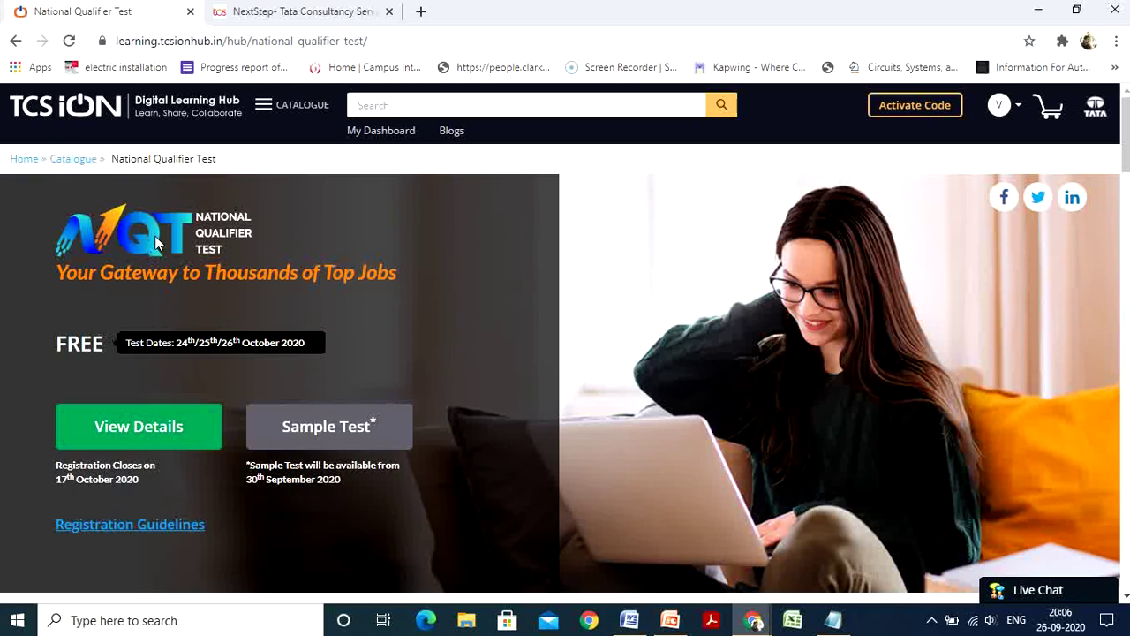
- On the NextStep form, choose title Mr and enter the candidate's first name and surname
{"action": "left_click", "coordinate": [279, 18]}
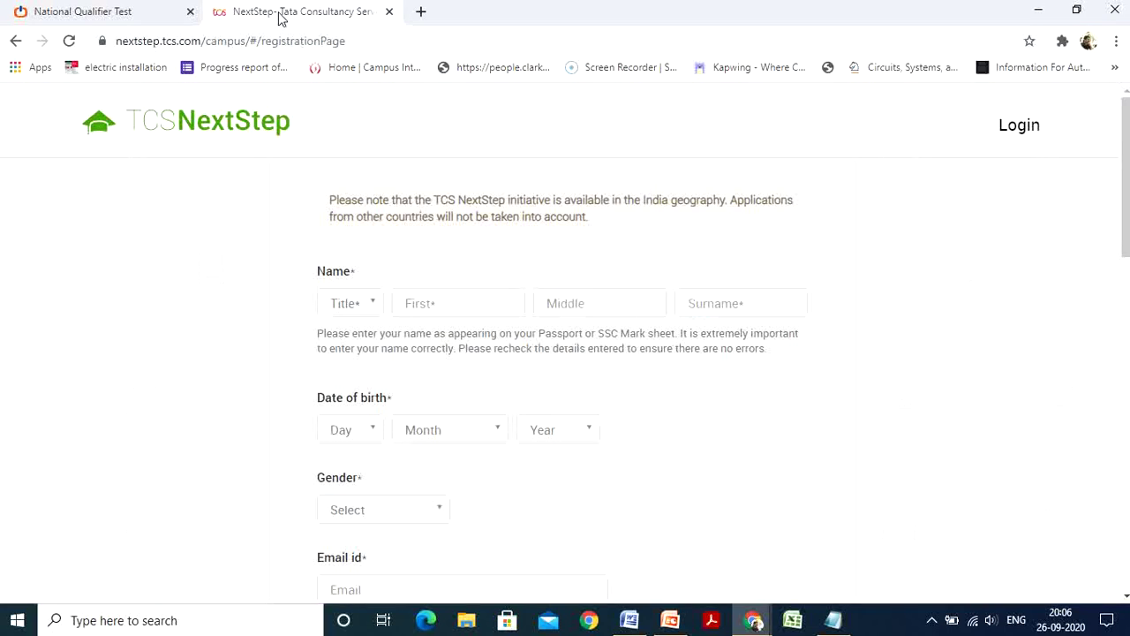
{"action": "left_click", "coordinate": [354, 314]}
{"action": "left_click", "coordinate": [349, 327]}
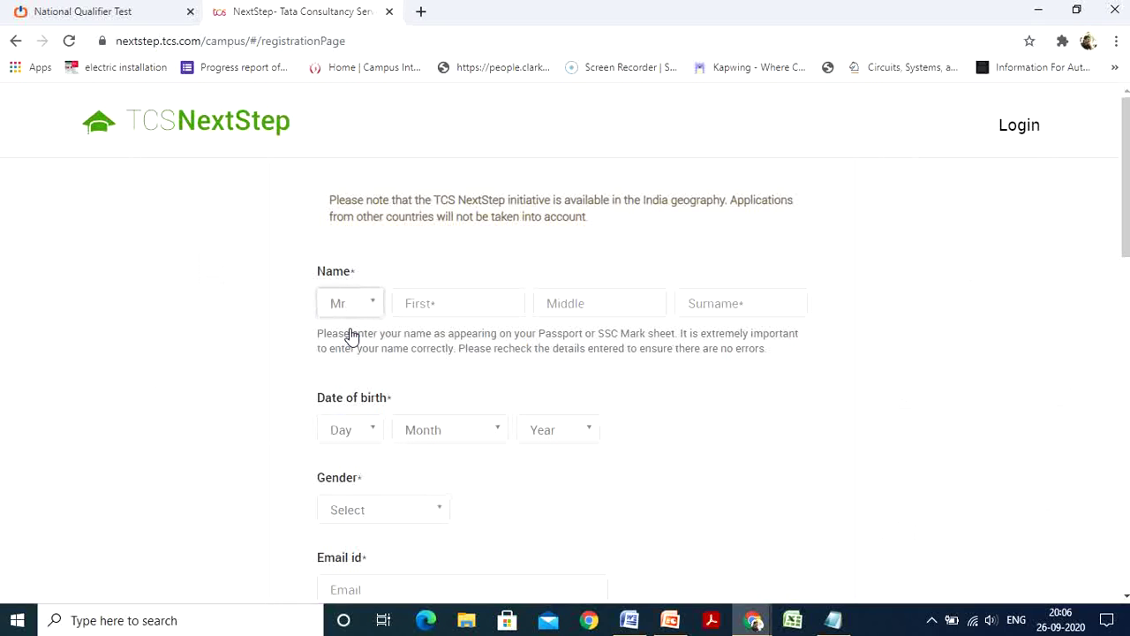
{"action": "left_click", "coordinate": [446, 312]}
{"action": "type", "text": "Vikas"}
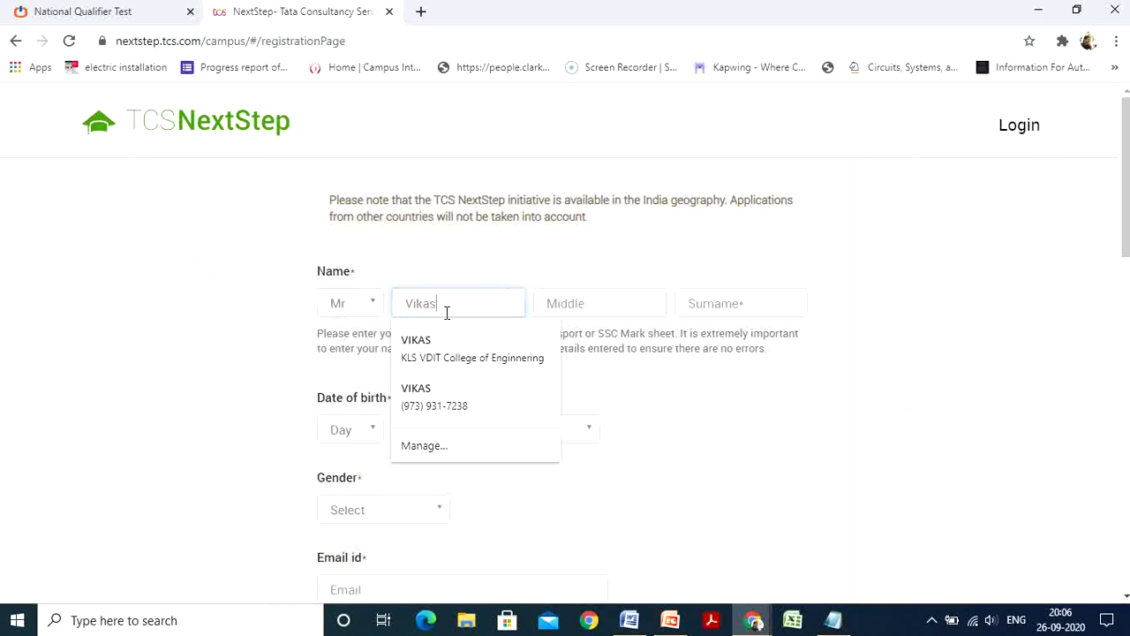
{"action": "key", "text": "Tab"}
{"action": "key", "text": "Tab"}
{"action": "type", "text": "B"}
{"action": "key", "text": "Tab"}
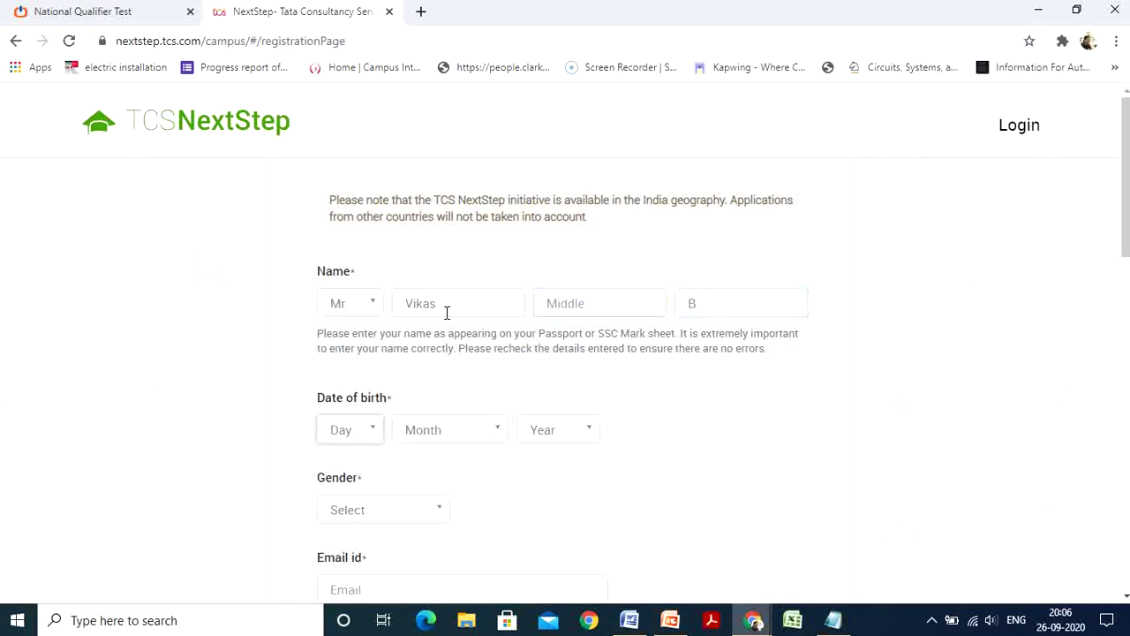
{"action": "left_click", "coordinate": [353, 421]}
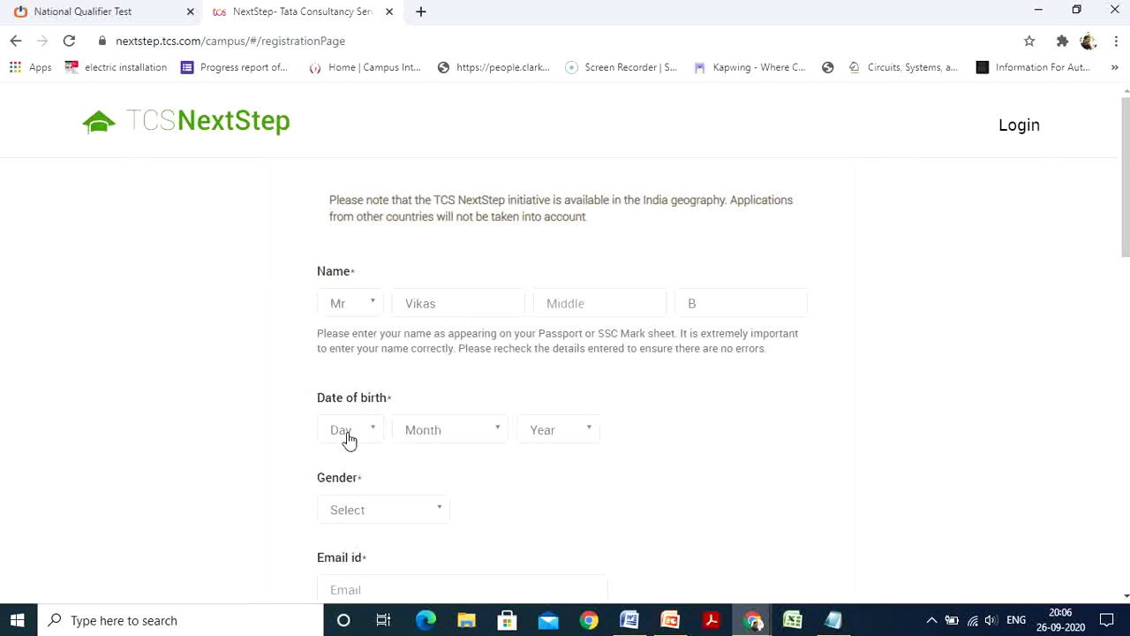
- Set the birth day to 1 and month to January, leaving the year blank
{"action": "left_click", "coordinate": [348, 438]}
{"action": "key", "text": "Escape"}
{"action": "left_click", "coordinate": [374, 437]}
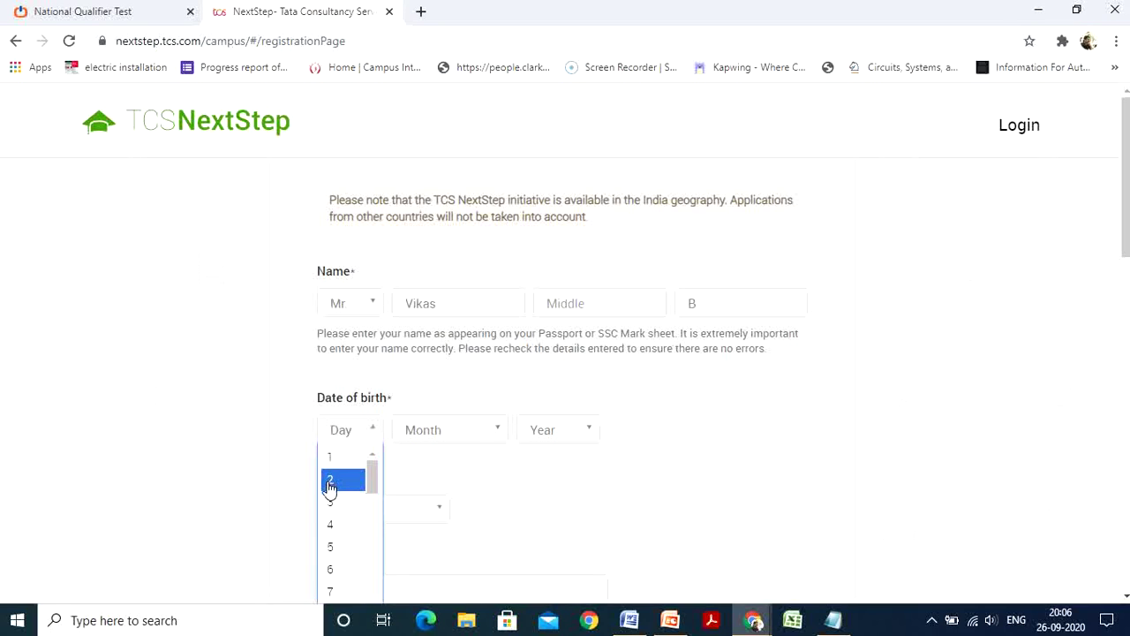
{"action": "left_click", "coordinate": [328, 461]}
{"action": "left_click", "coordinate": [446, 429]}
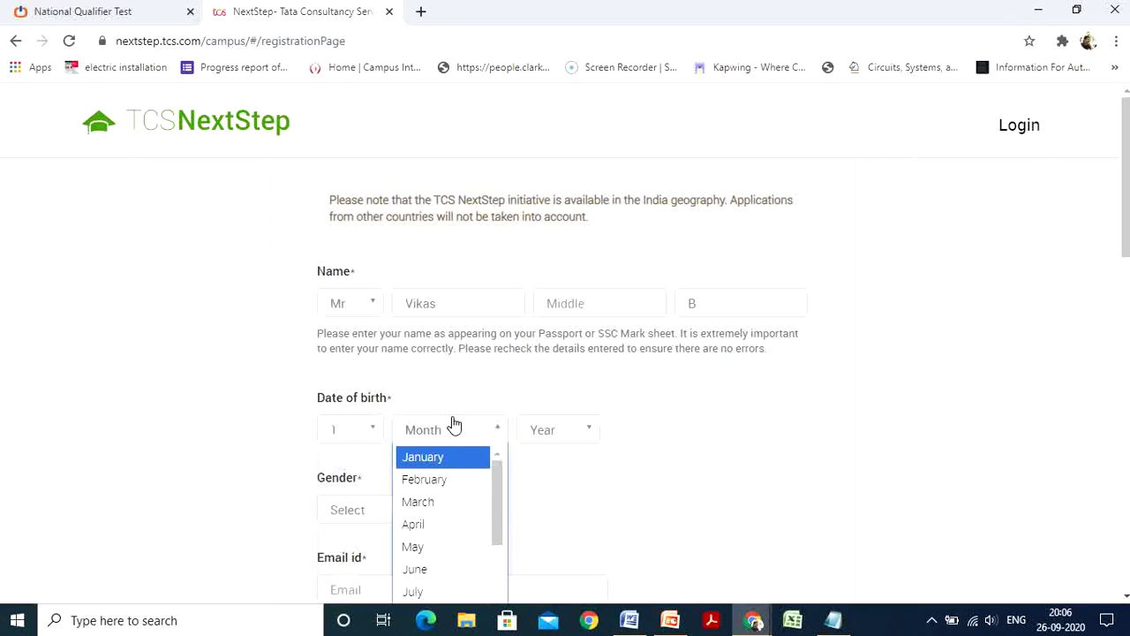
{"action": "left_click", "coordinate": [462, 473]}
{"action": "left_click", "coordinate": [558, 430]}
{"action": "left_click", "coordinate": [565, 433]}
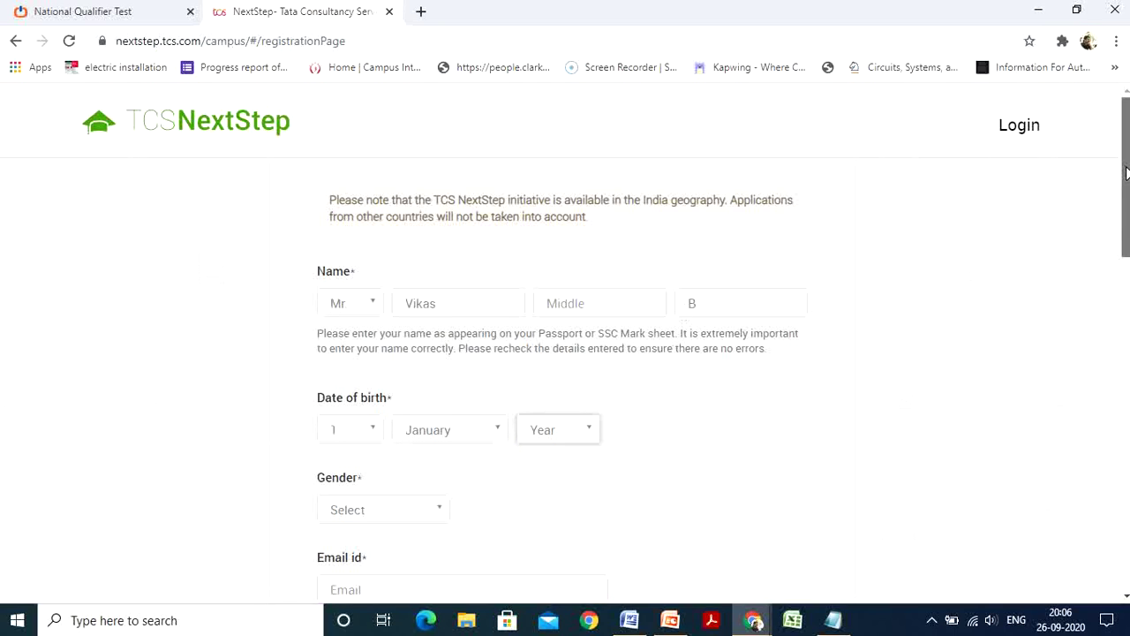
{"action": "scroll", "coordinate": [1126, 185], "scroll_direction": "down", "scroll_amount": 1}
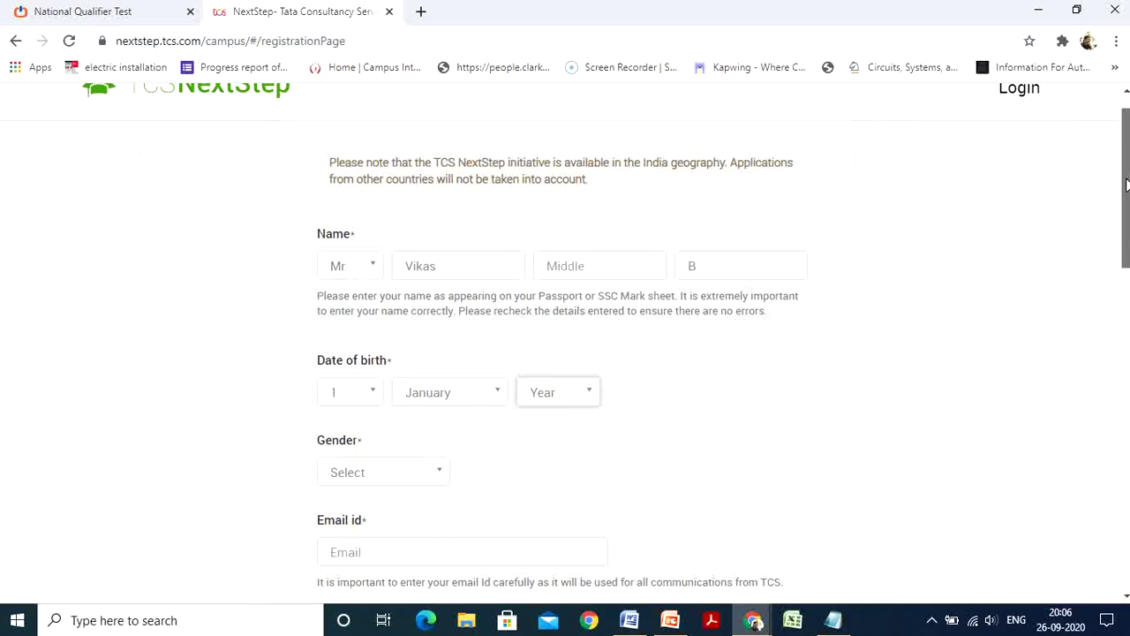
- Set the birth year to 1998 and the gender to Male
{"action": "left_click_drag", "start_coordinate": [1126, 185], "coordinate": [1126, 201]}
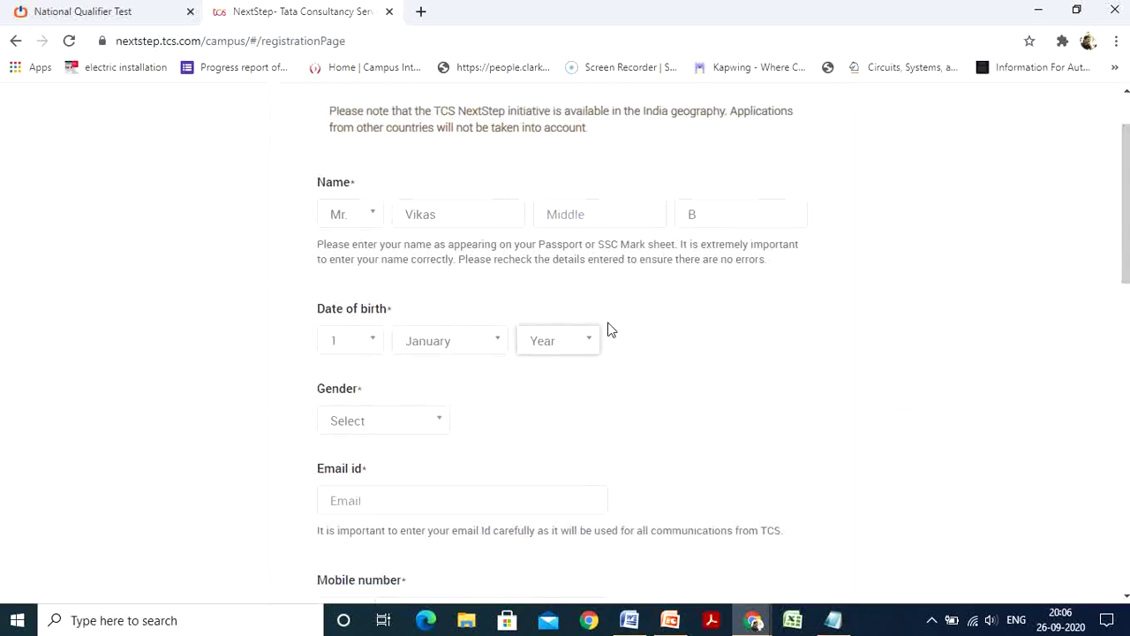
{"action": "left_click", "coordinate": [559, 351]}
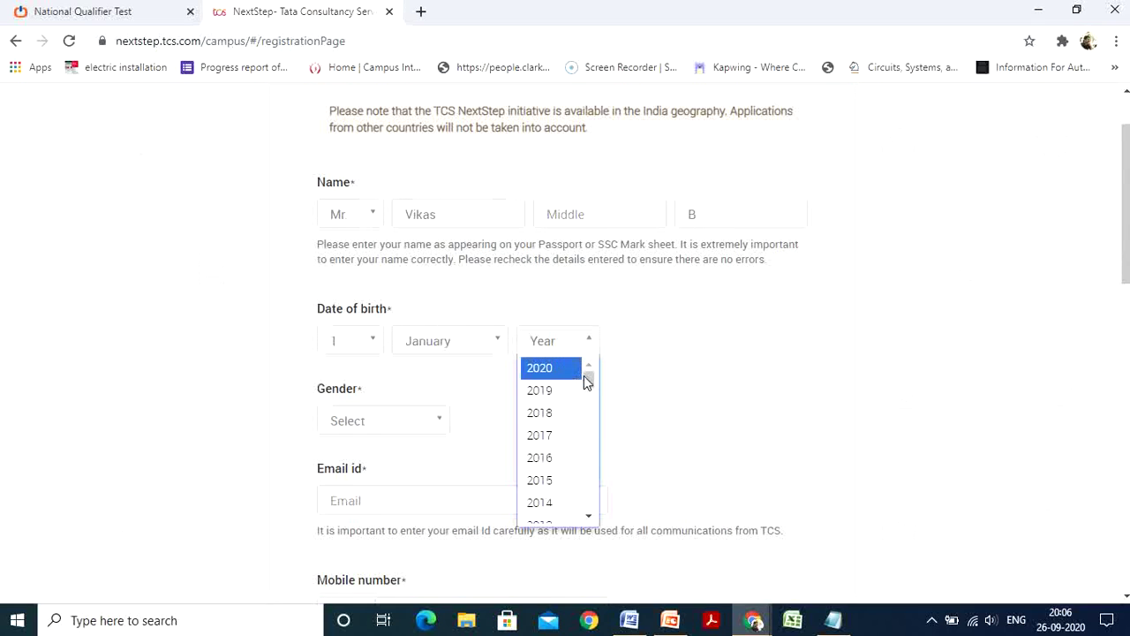
{"action": "left_click_drag", "start_coordinate": [591, 381], "coordinate": [591, 421]}
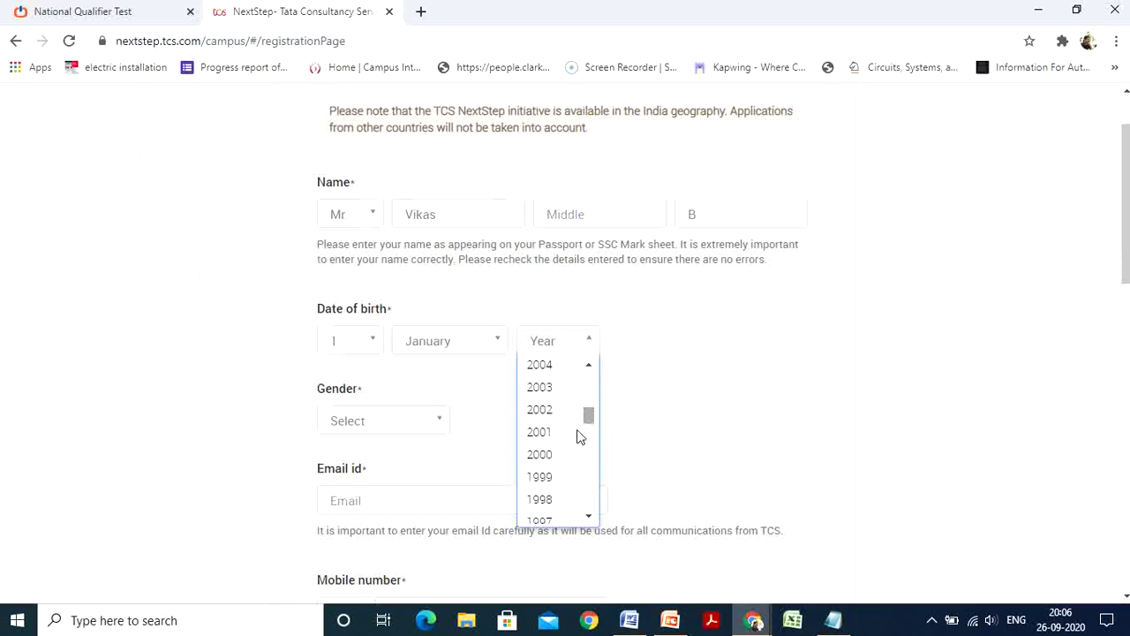
{"action": "left_click", "coordinate": [542, 498]}
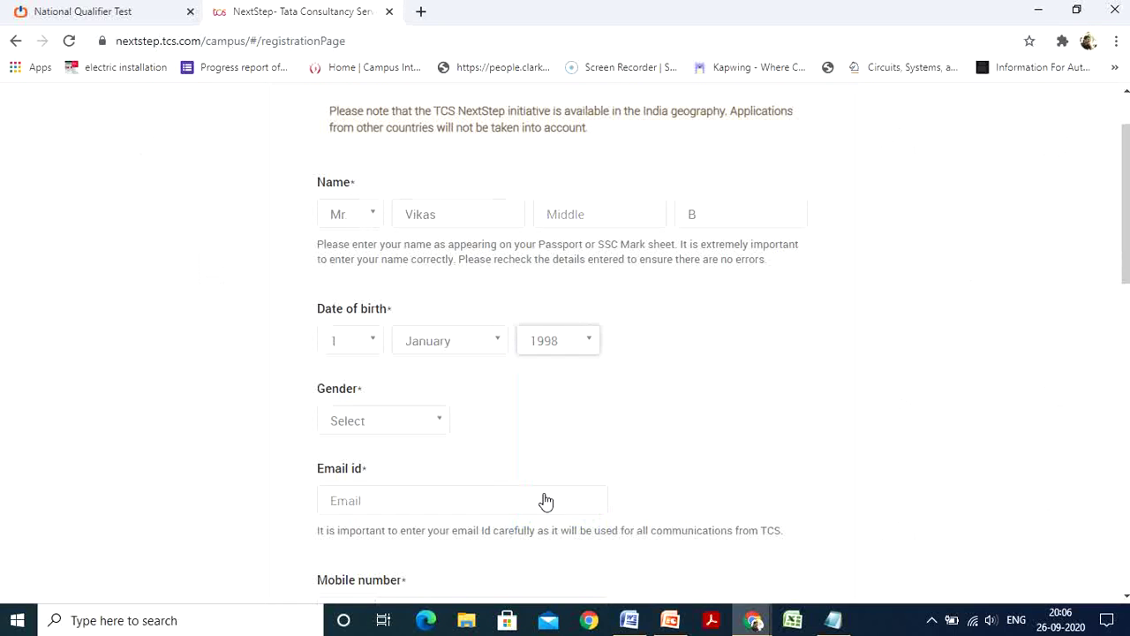
{"action": "left_click", "coordinate": [345, 421]}
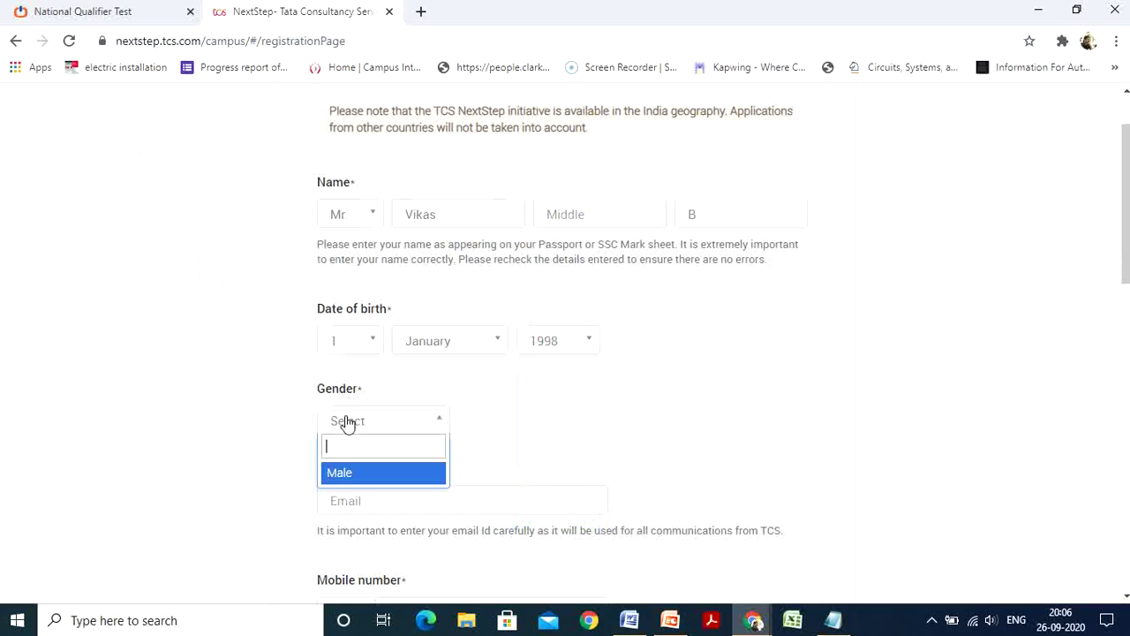
{"action": "left_click", "coordinate": [336, 477]}
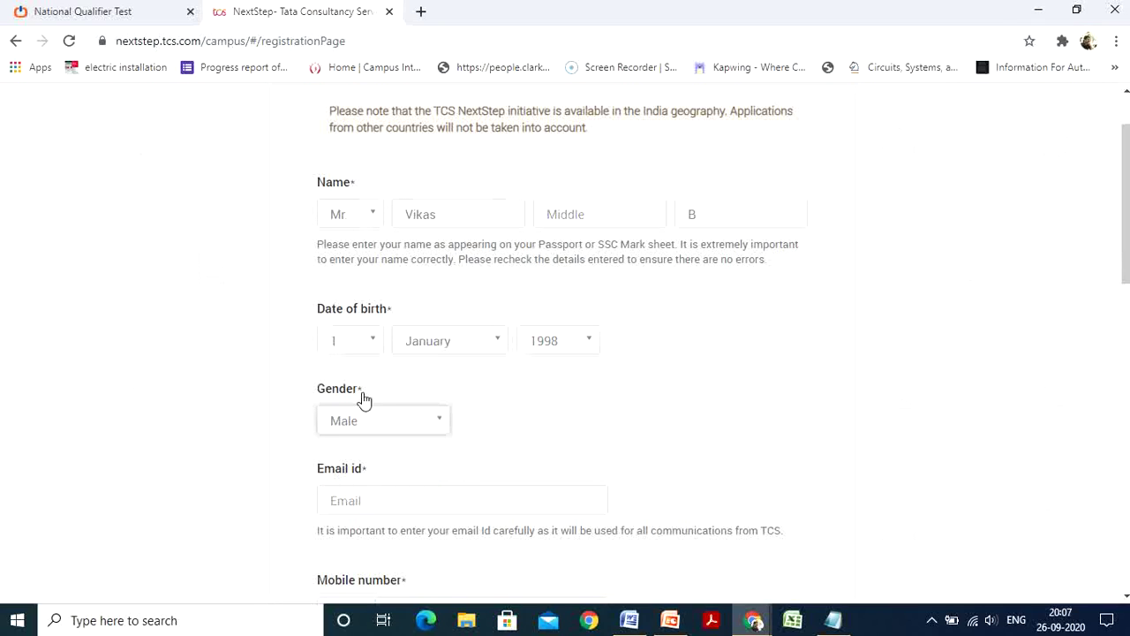
- Correct the name title to Mr. and reselect Male as the gender
{"action": "left_click", "coordinate": [342, 219]}
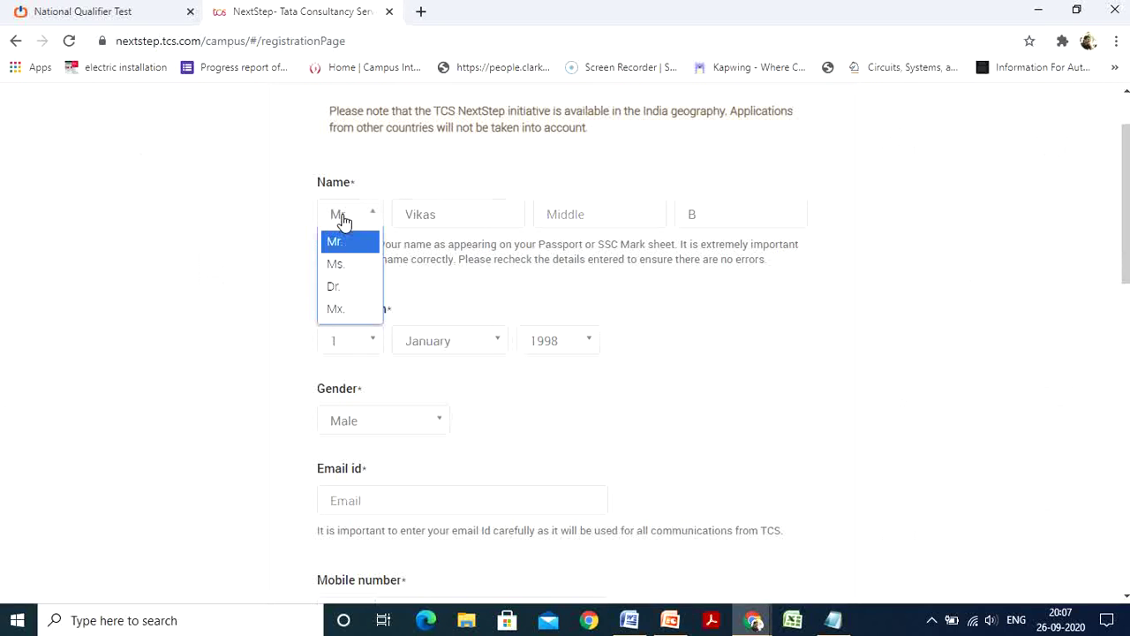
{"action": "left_click", "coordinate": [336, 265]}
{"action": "left_click", "coordinate": [342, 428]}
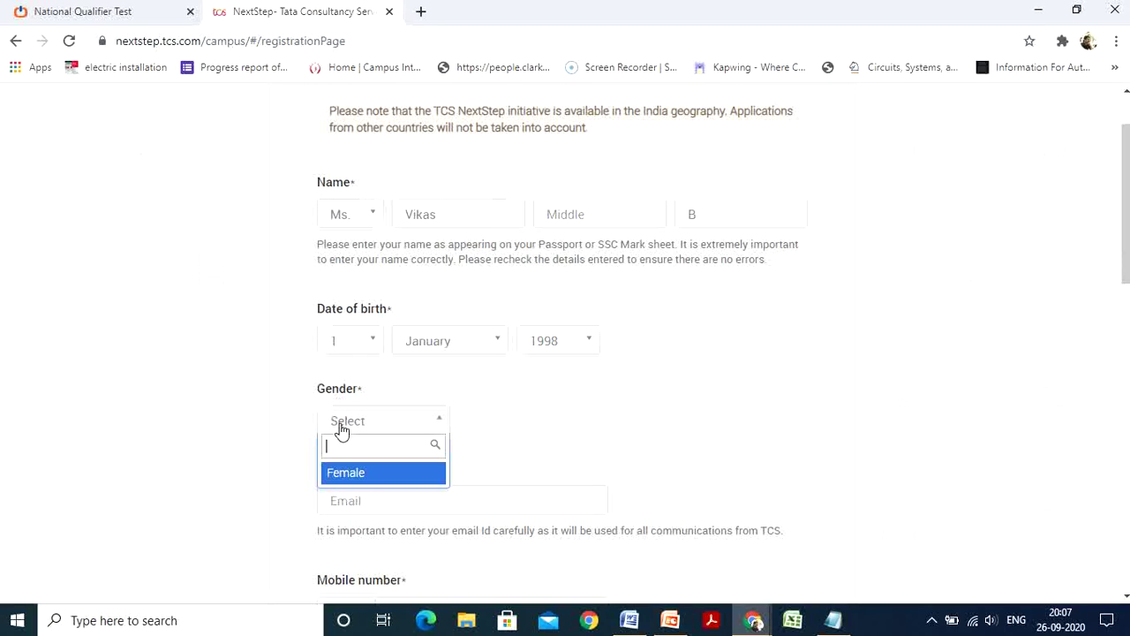
{"action": "left_click", "coordinate": [343, 215]}
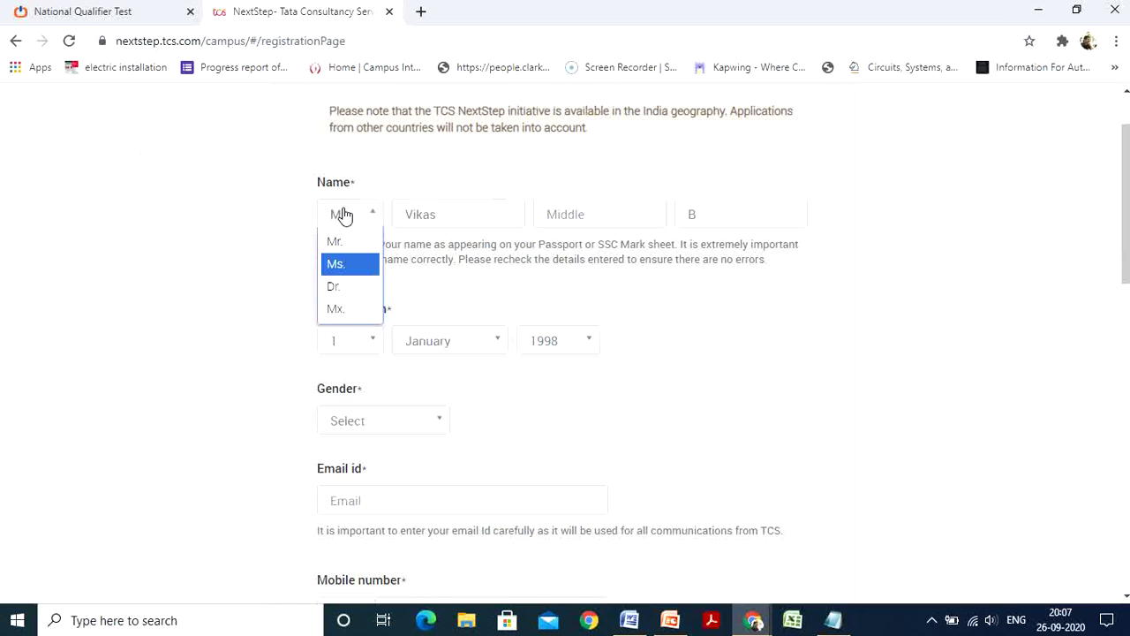
{"action": "left_click", "coordinate": [335, 241]}
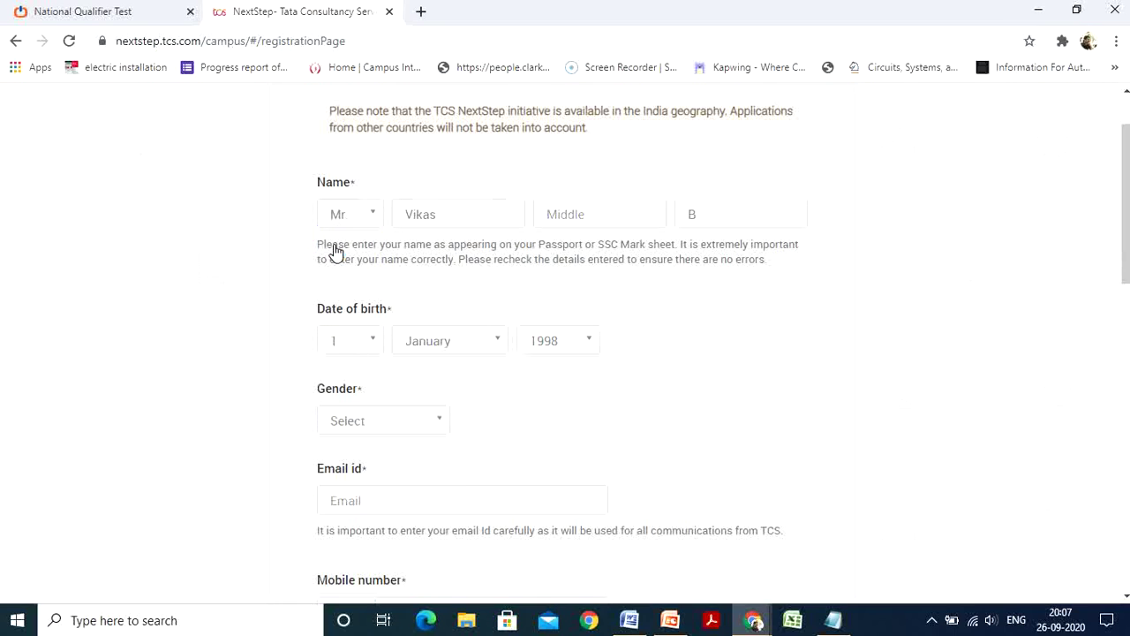
{"action": "left_click", "coordinate": [342, 424]}
{"action": "left_click", "coordinate": [337, 470]}
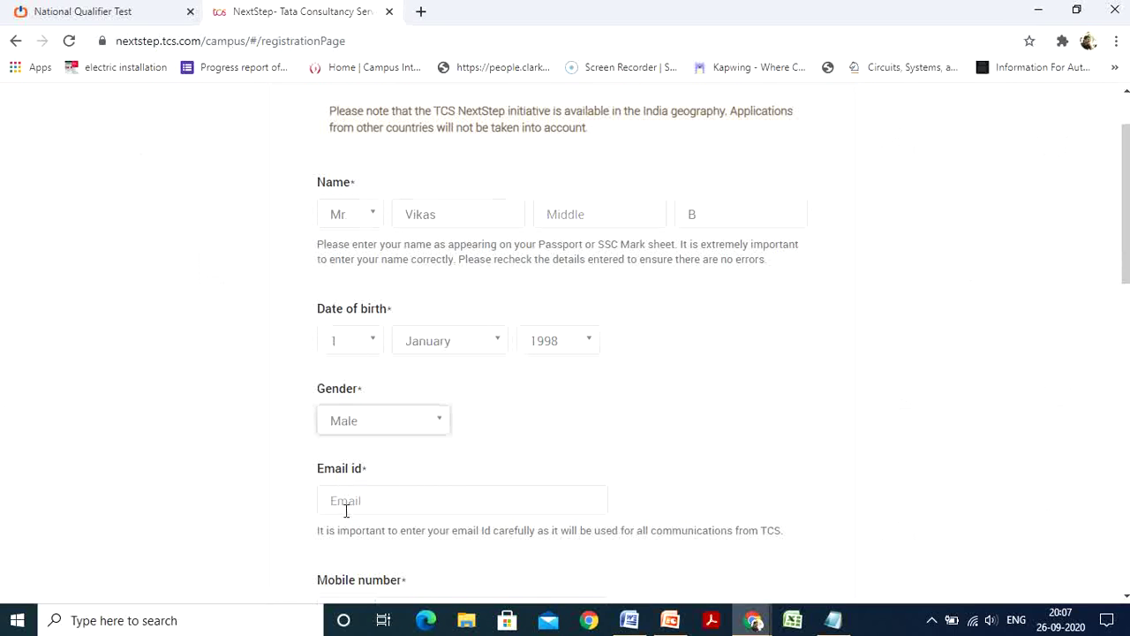
- Enter the applicant's e-mail address in the Email id field
{"action": "left_click", "coordinate": [346, 501]}
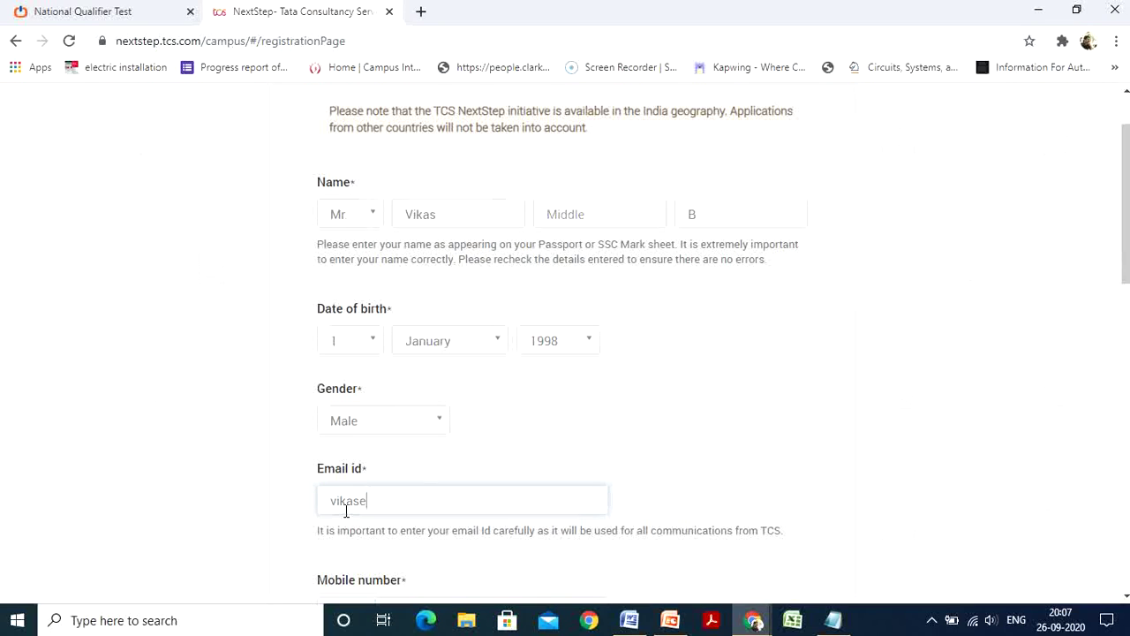
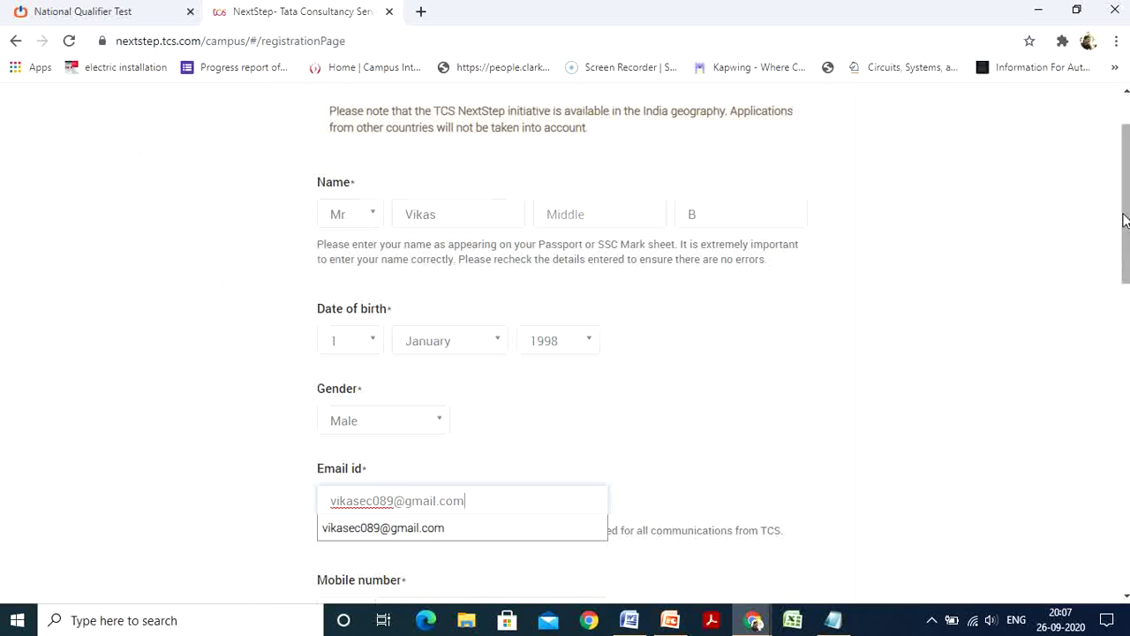
{"action": "left_click_drag", "start_coordinate": [1121, 220], "coordinate": [1107, 323]}
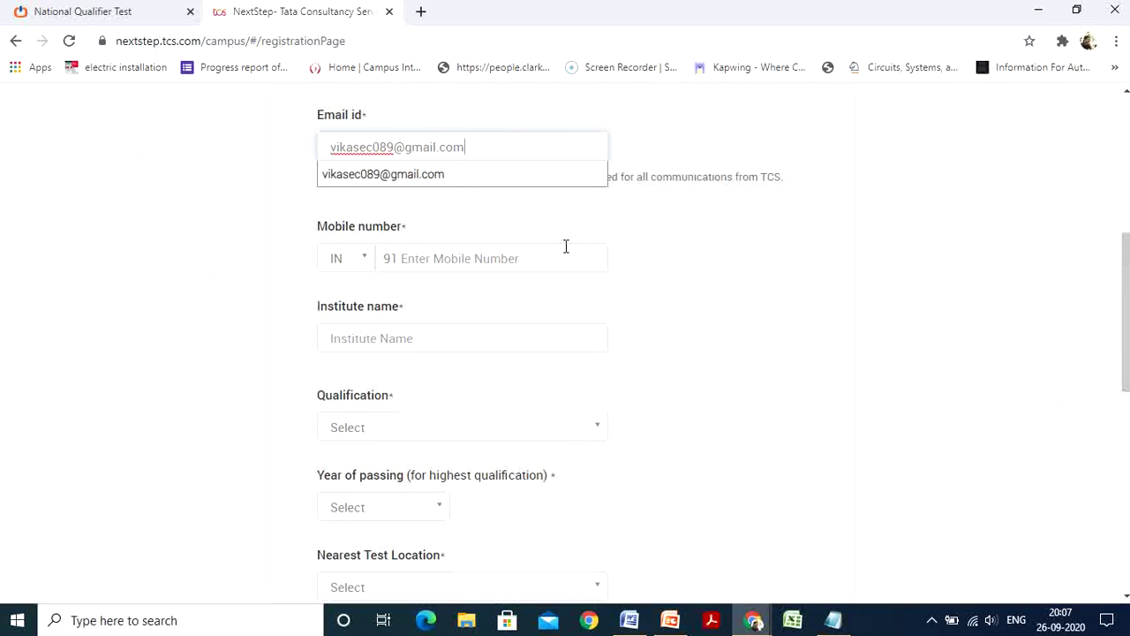
- Enter the applicant's mobile number
{"action": "left_click", "coordinate": [436, 172]}
{"action": "left_click", "coordinate": [431, 258]}
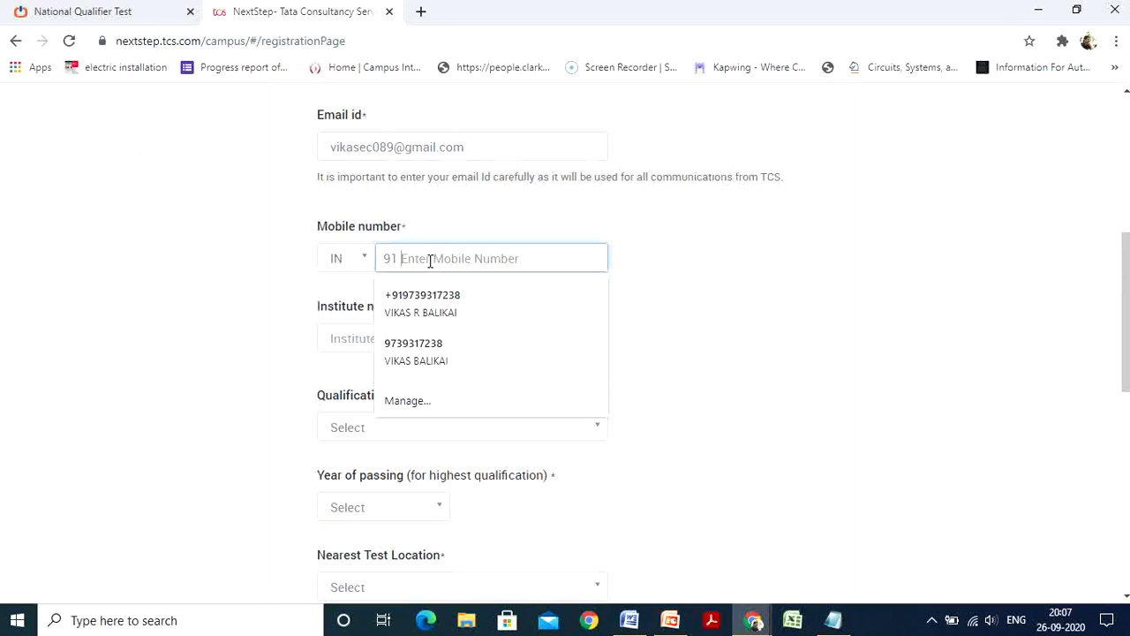
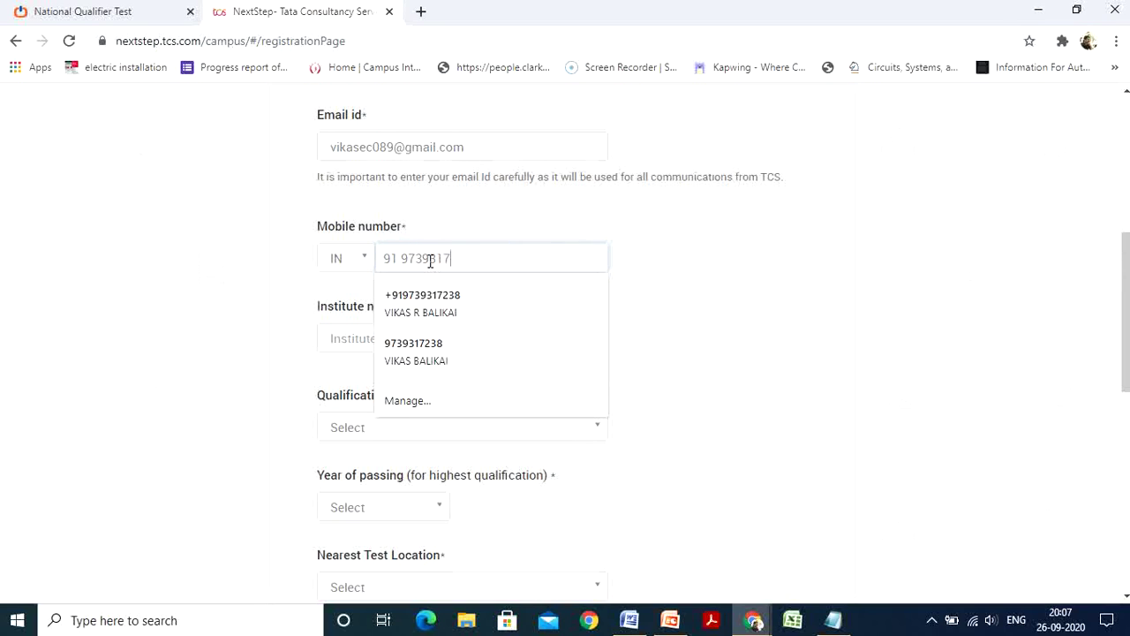
{"action": "left_click", "coordinate": [724, 265]}
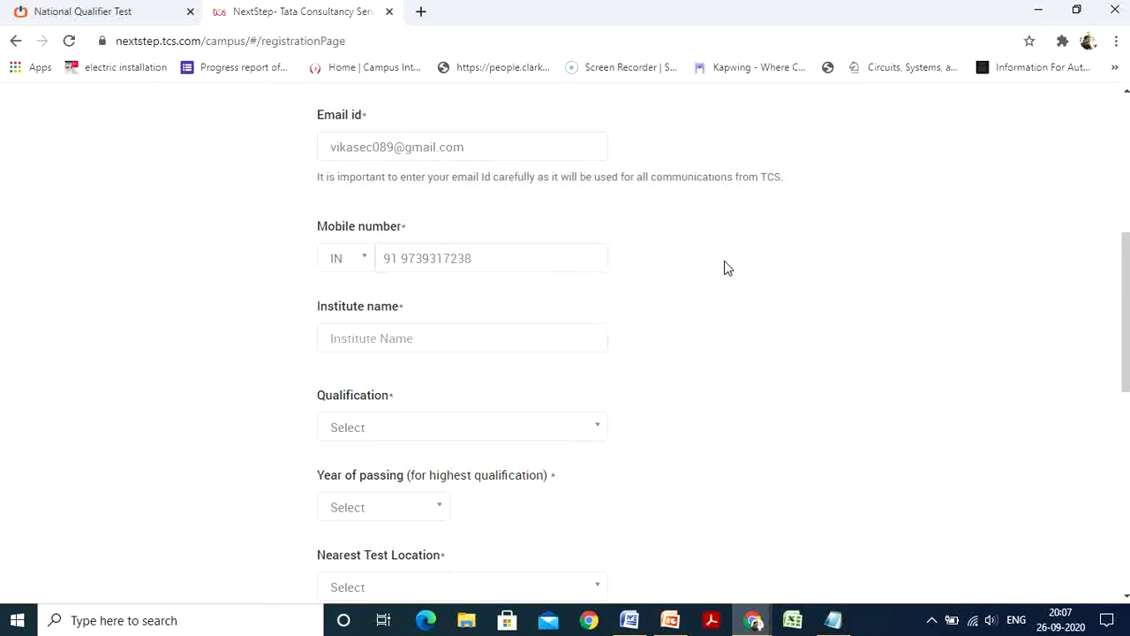
- Search the institute list, then enter 'KLS VDIT, Haliyal' as the institute name
{"action": "left_click", "coordinate": [476, 346]}
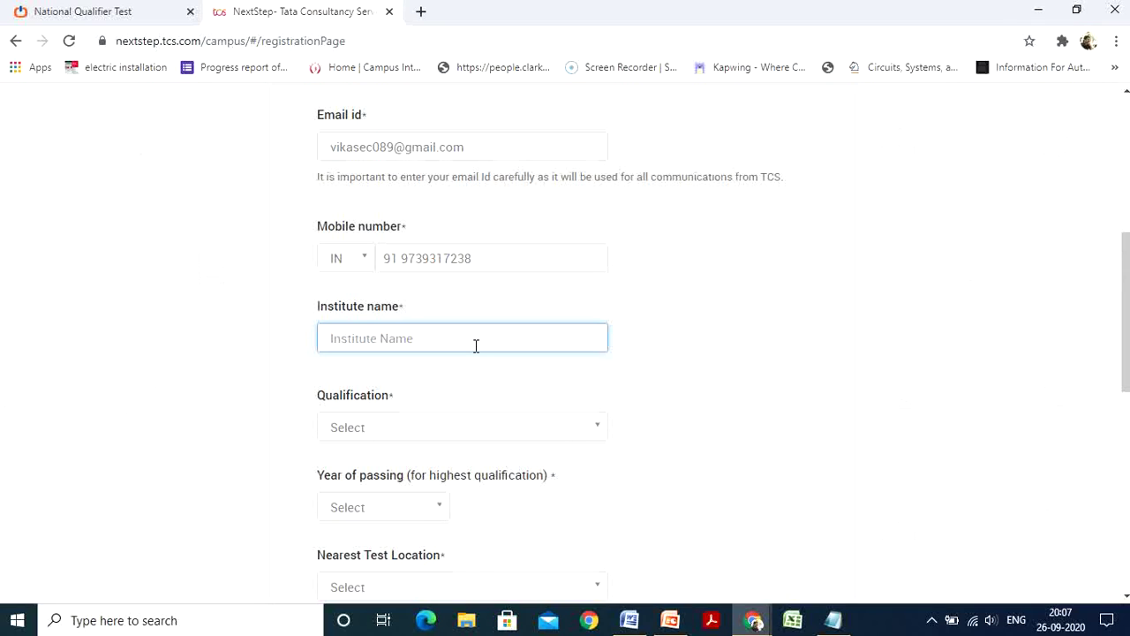
{"action": "type", "text": "KLS"}
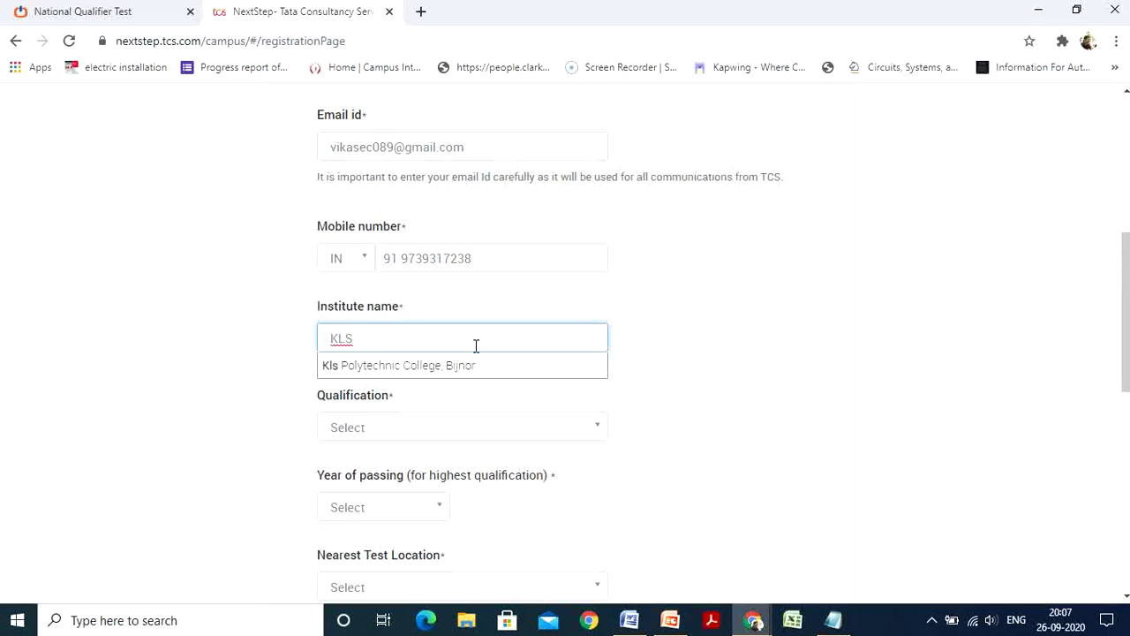
{"action": "key", "text": "BackSpace"}
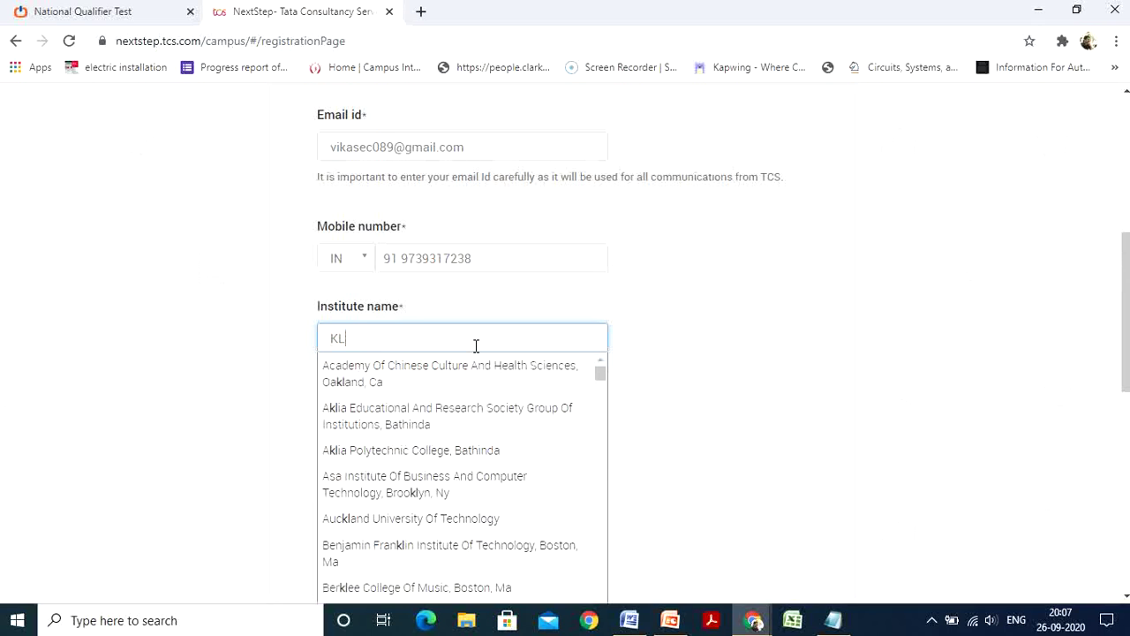
{"action": "key", "text": "BackSpace"}
{"action": "key", "text": "BackSpace"}
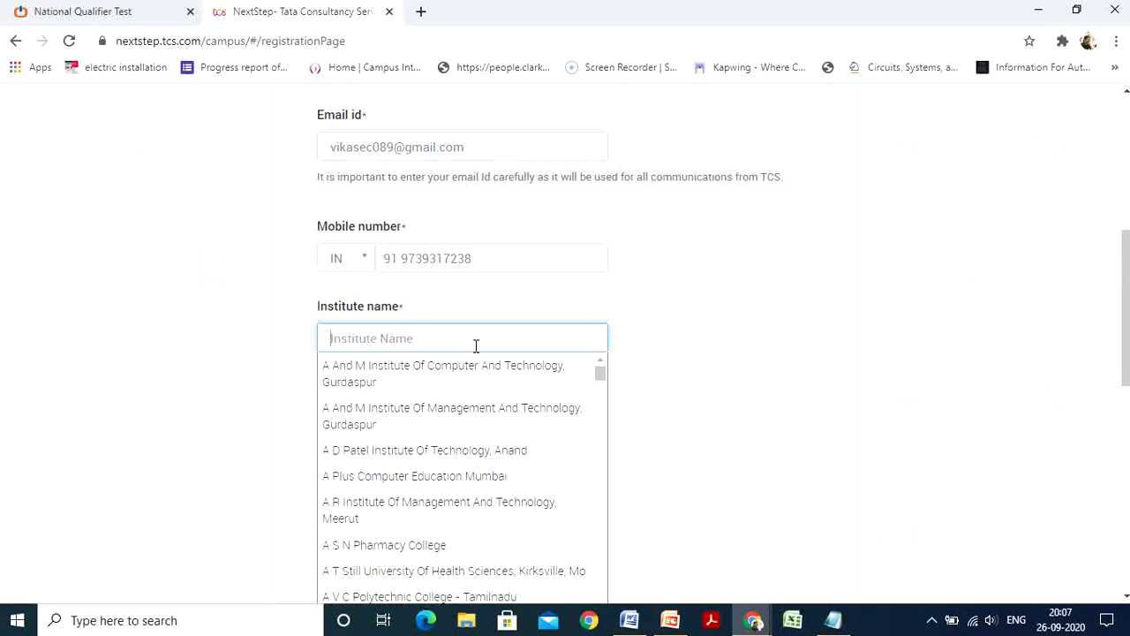
{"action": "type", "text": "VISHWANATH"}
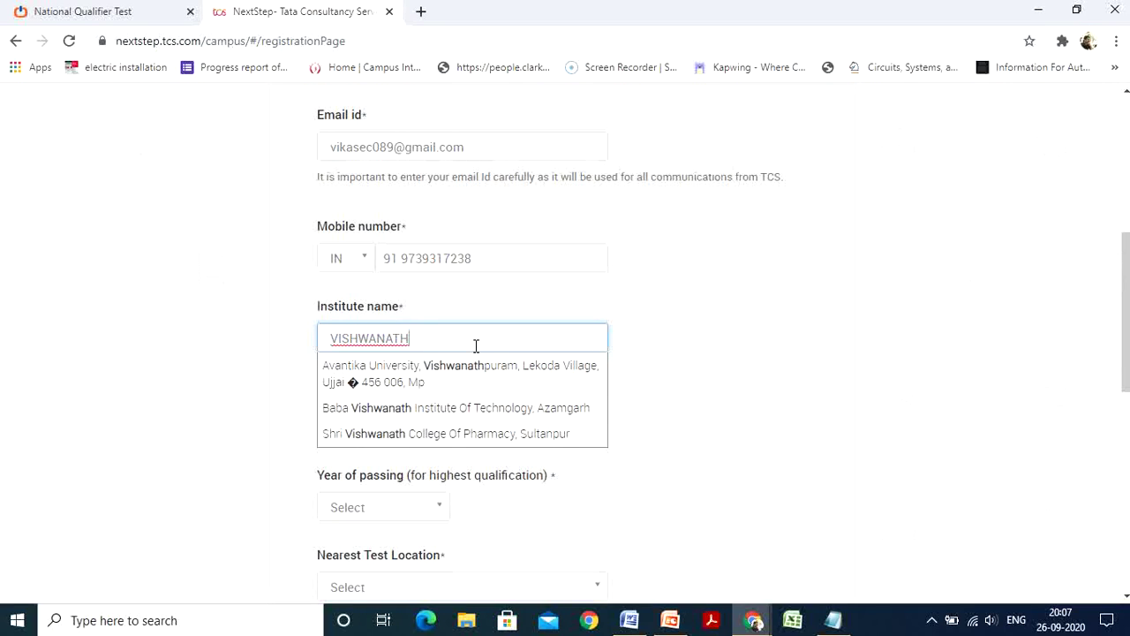
{"action": "key", "text": "BackSpace"}
{"action": "key", "text": "BackSpace"}
{"action": "key", "text": "BackSpace"}
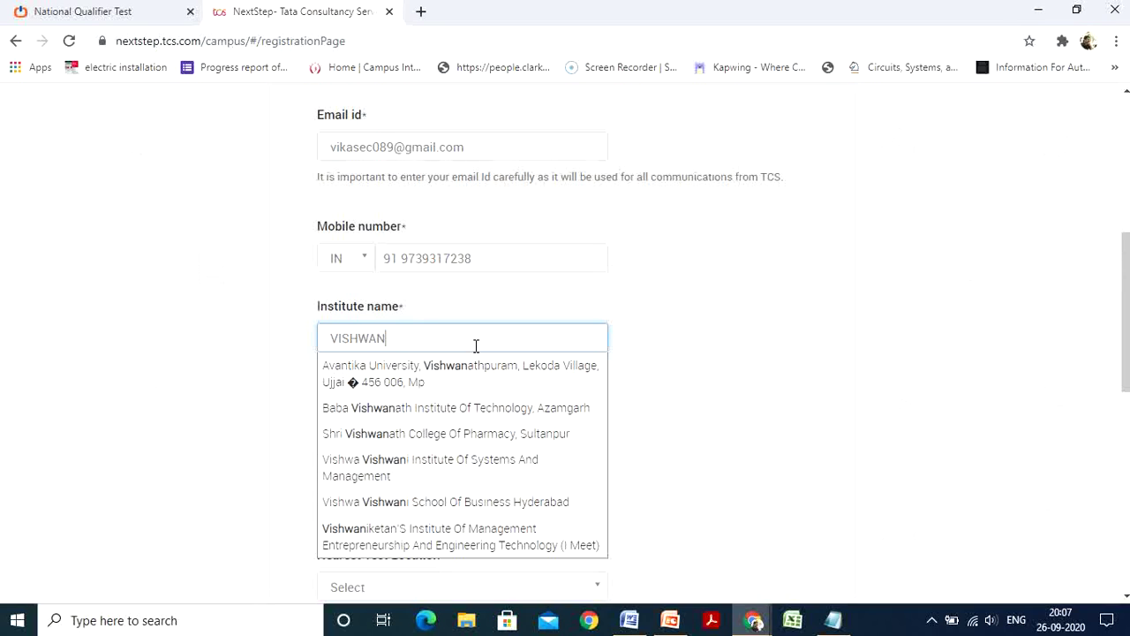
{"action": "key", "text": "BackSpace"}
{"action": "key", "text": "BackSpace"}
{"action": "key", "text": "BackSpace"}
{"action": "key", "text": "BackSpace"}
{"action": "key", "text": "BackSpace"}
{"action": "key", "text": "BackSpace"}
{"action": "key", "text": "BackSpace"}
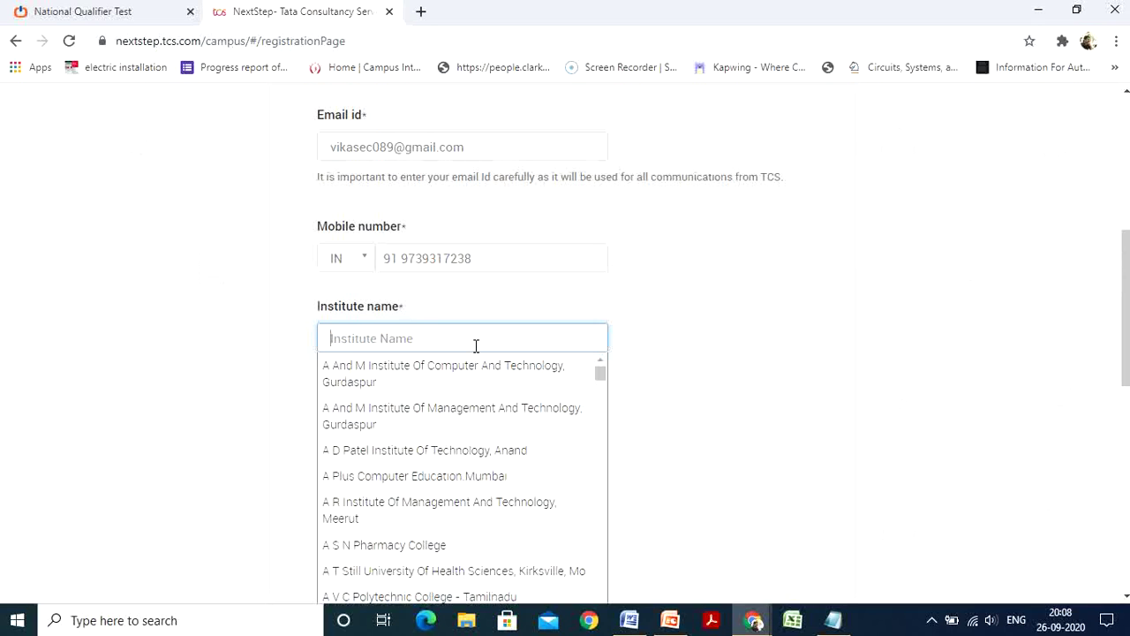
{"action": "type", "text": "VDIR"}
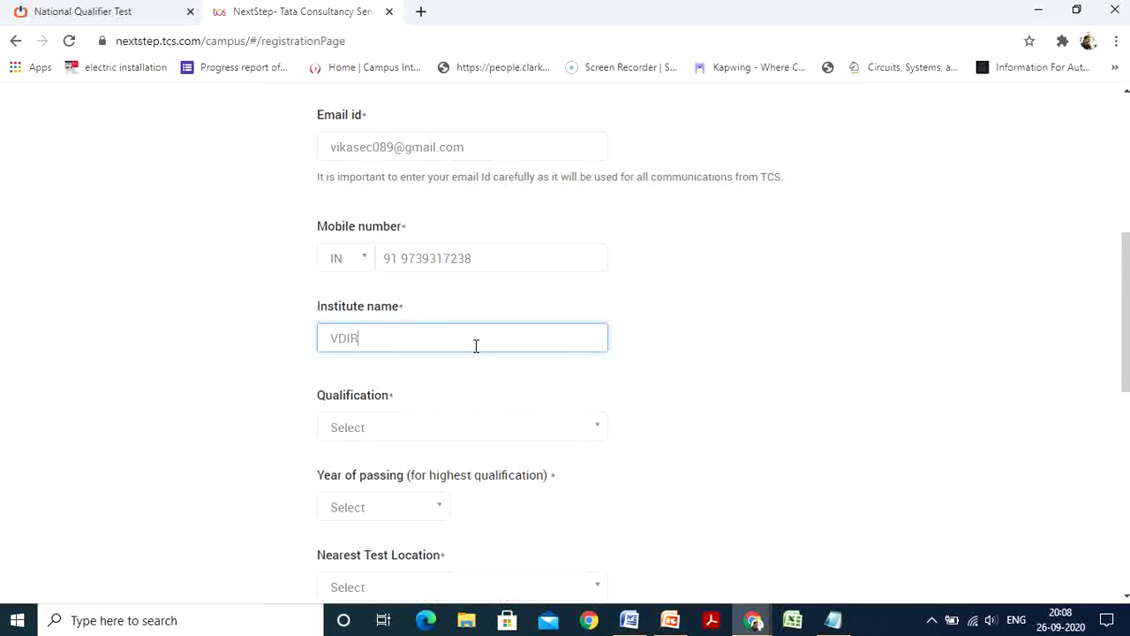
{"action": "key", "text": "BackSpace"}
{"action": "key", "text": "BackSpace"}
{"action": "type", "text": "RIT"}
{"action": "key", "text": "BackSpace"}
{"action": "key", "text": "BackSpace"}
{"action": "key", "text": "BackSpace"}
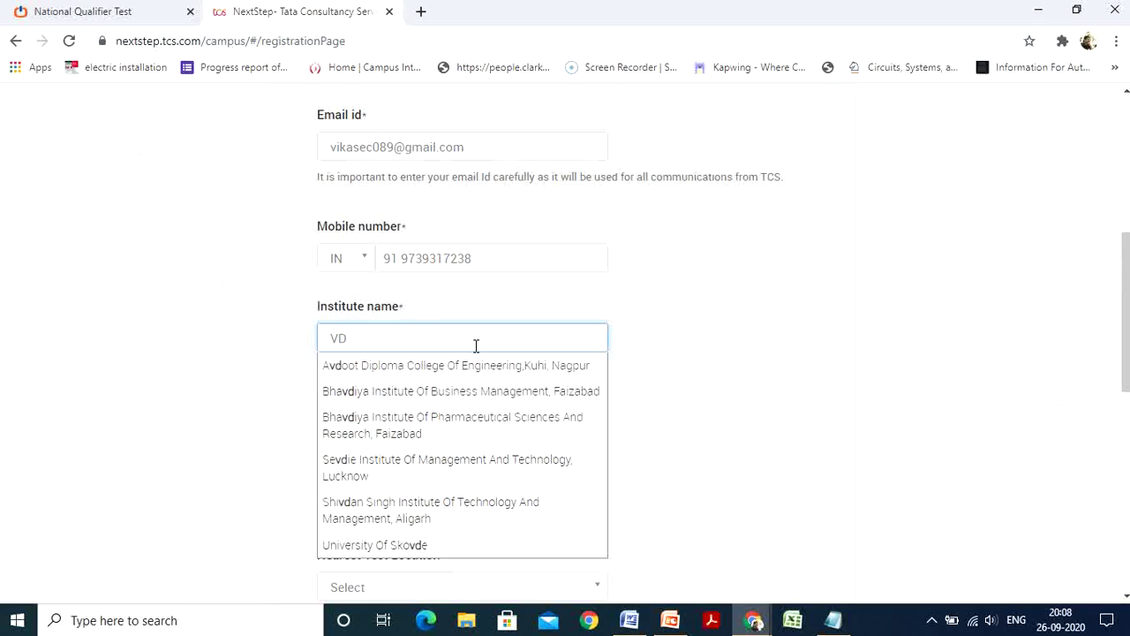
{"action": "key", "text": "BackSpace"}
{"action": "key", "text": "BackSpace"}
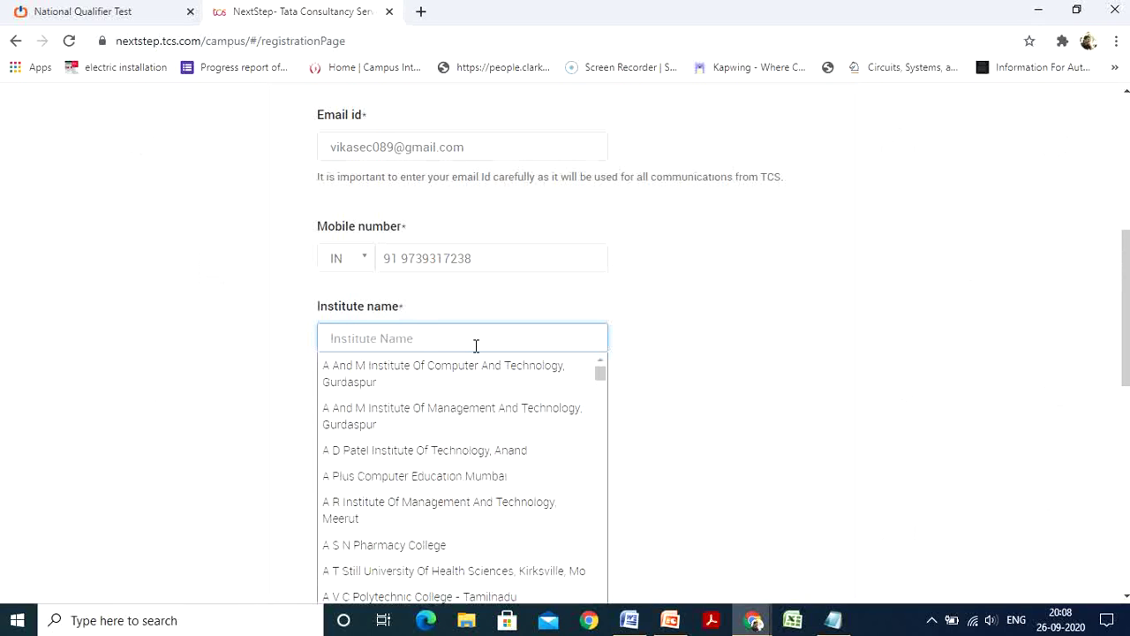
{"action": "type", "text": "KLS"}
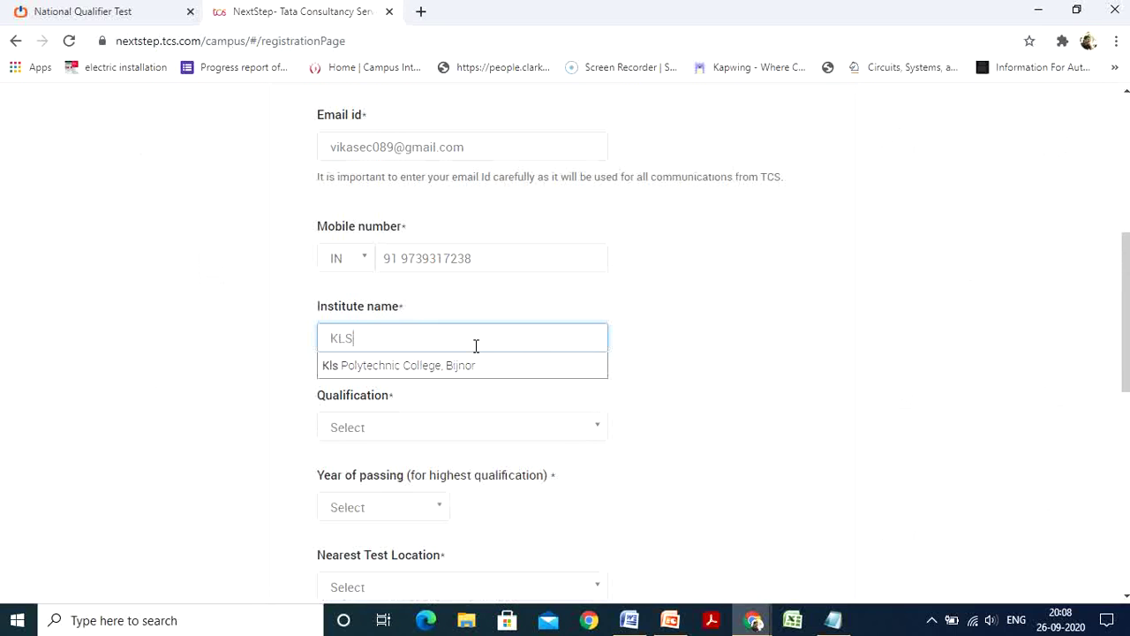
{"action": "type", "text": " VDIT, H"}
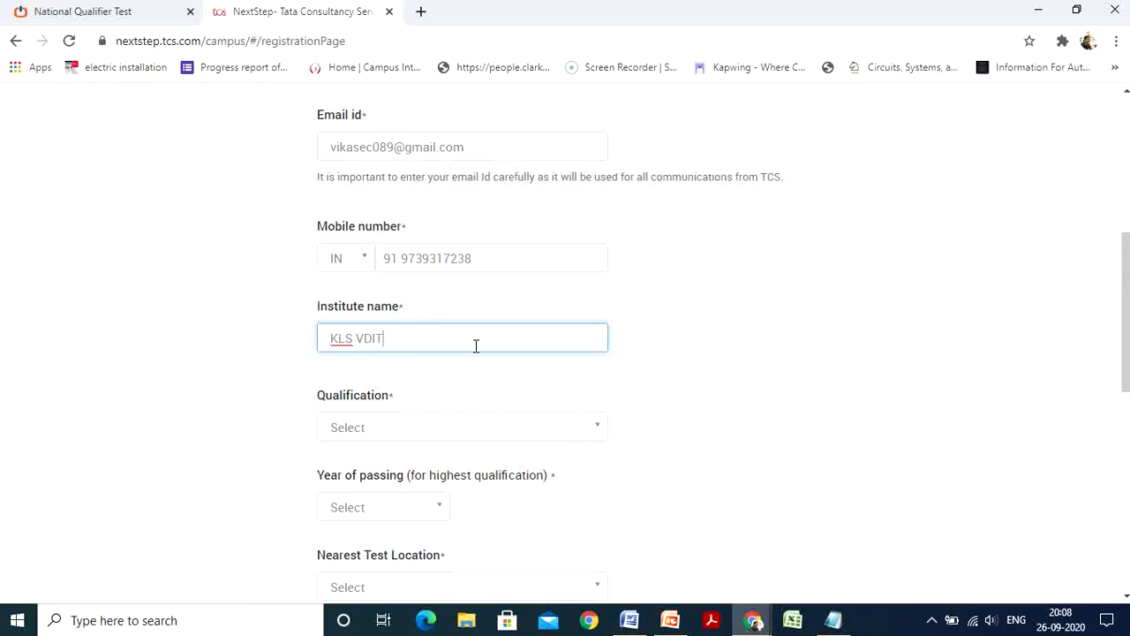
{"action": "type", "text": "aliyal"}
{"action": "key", "text": "BackSpace"}
{"action": "key", "text": "BackSpace"}
{"action": "key", "text": "BackSpace"}
{"action": "key", "text": "BackSpace"}
{"action": "key", "text": "BackSpace"}
{"action": "key", "text": "BackSpace"}
{"action": "key", "text": "BackSpace"}
{"action": "key", "text": "BackSpace"}
{"action": "key", "text": "BackSpace"}
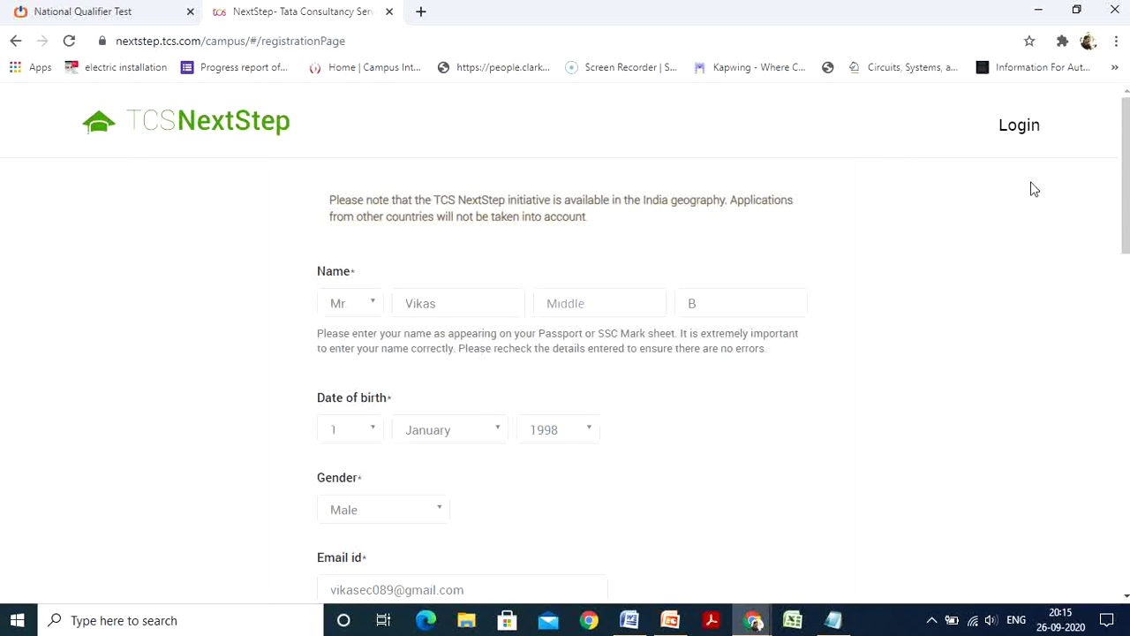
- Replace the institute entry with the pasted full name 'KLS VISHWANATHRAO DESHPANDE RURAL INS…'
{"action": "left_click_drag", "start_coordinate": [1126, 194], "coordinate": [1127, 327]}
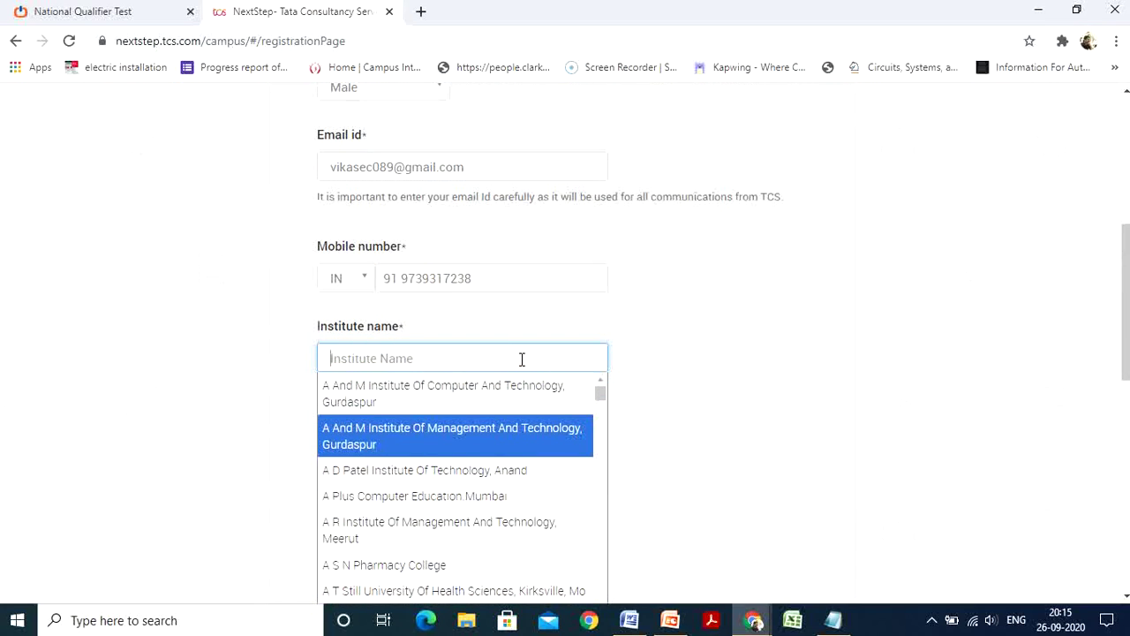
{"action": "key", "text": "Down"}
{"action": "key", "text": "Up"}
{"action": "key", "text": "Up"}
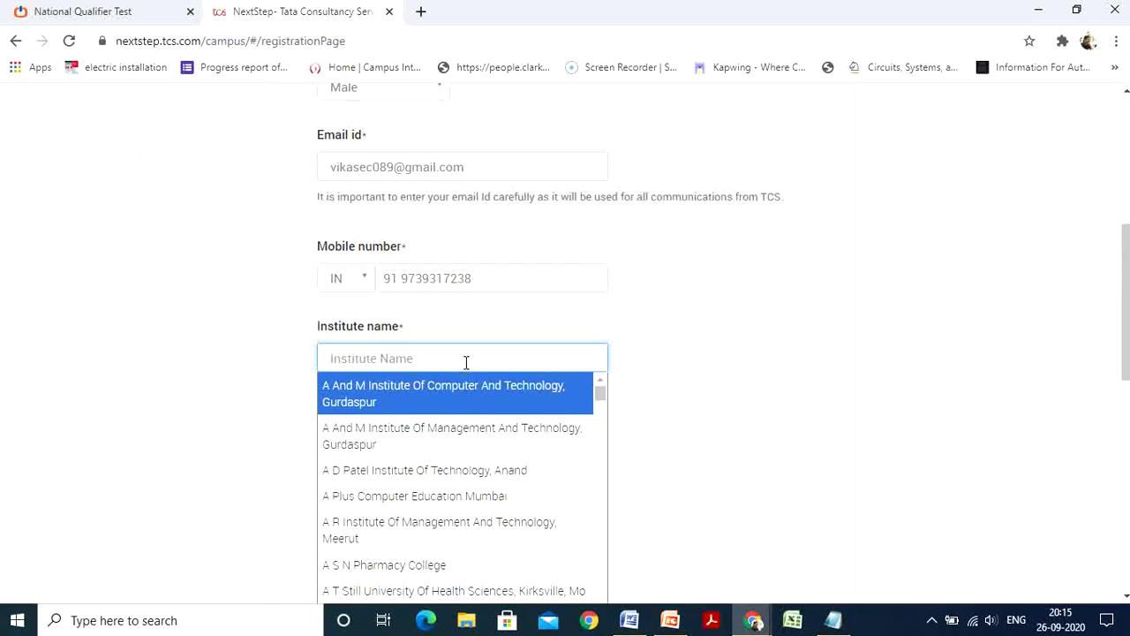
{"action": "type", "text": "ESHPANDE RURAL INSTITUTE OF TECHNOLOGY"}
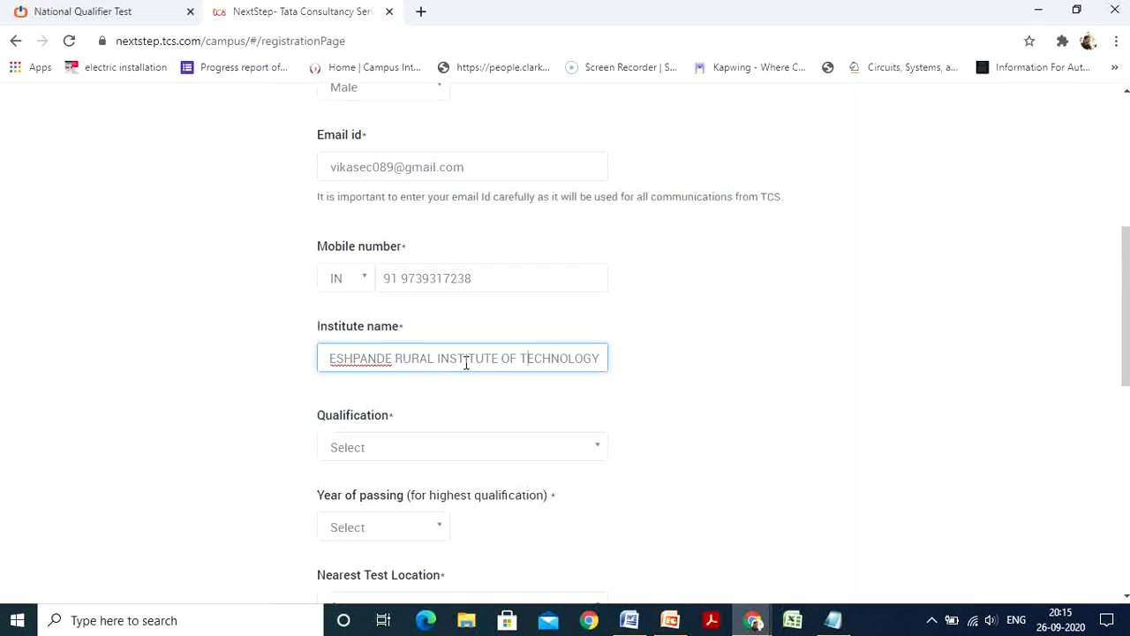
{"action": "key", "text": "Home"}
{"action": "type", "text": "KLS"}
- Review the full institute name text, then open the Qualification dropdown
{"action": "key", "text": "Home"}
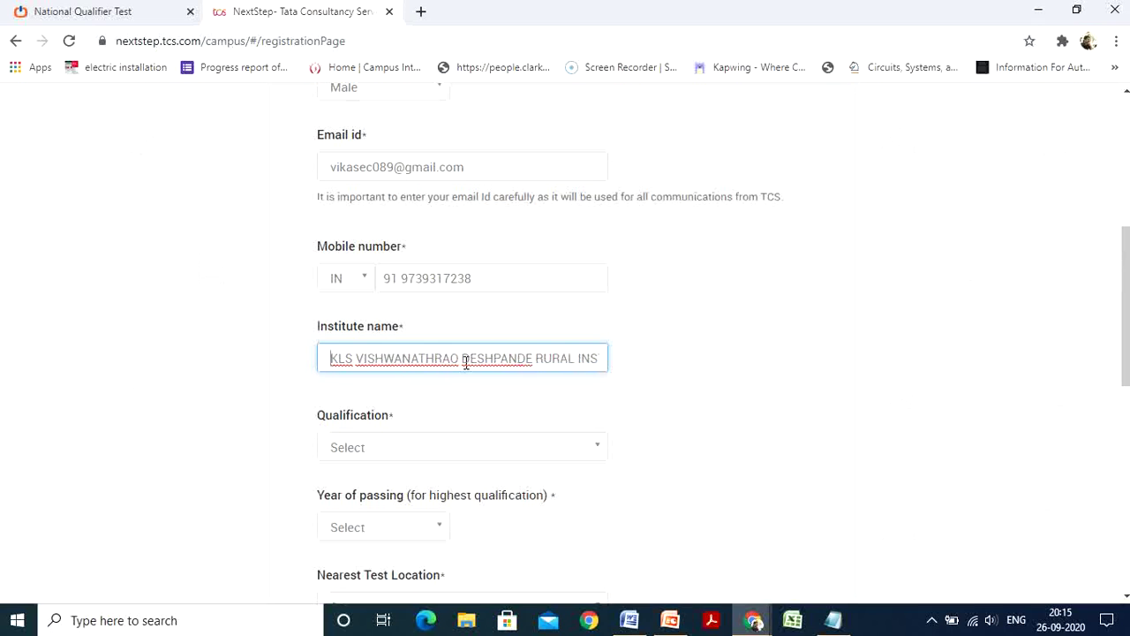
{"action": "key", "text": "Right"}
{"action": "key", "text": "Right"}
{"action": "key", "text": "Right"}
{"action": "key", "text": "Right"}
{"action": "key", "text": "Right"}
{"action": "key", "text": "Right"}
{"action": "key", "text": "Right"}
{"action": "key", "text": "Right"}
{"action": "key", "text": "Right"}
{"action": "key", "text": "Right"}
{"action": "key", "text": "Right"}
{"action": "key", "text": "Right"}
{"action": "key", "text": "Right"}
{"action": "key", "text": "Right"}
{"action": "key", "text": "Right"}
{"action": "key", "text": "Right"}
{"action": "key", "text": "Right"}
{"action": "key", "text": "Right"}
{"action": "key", "text": "Right"}
{"action": "key", "text": "Right"}
{"action": "key", "text": "Right"}
{"action": "key", "text": "Right"}
{"action": "key", "text": "Right"}
{"action": "key", "text": "Right"}
{"action": "key", "text": "Right"}
{"action": "key", "text": "Right"}
{"action": "key", "text": "Right"}
{"action": "key", "text": "Right"}
{"action": "key", "text": "Right"}
{"action": "key", "text": "Right"}
{"action": "key", "text": "Right"}
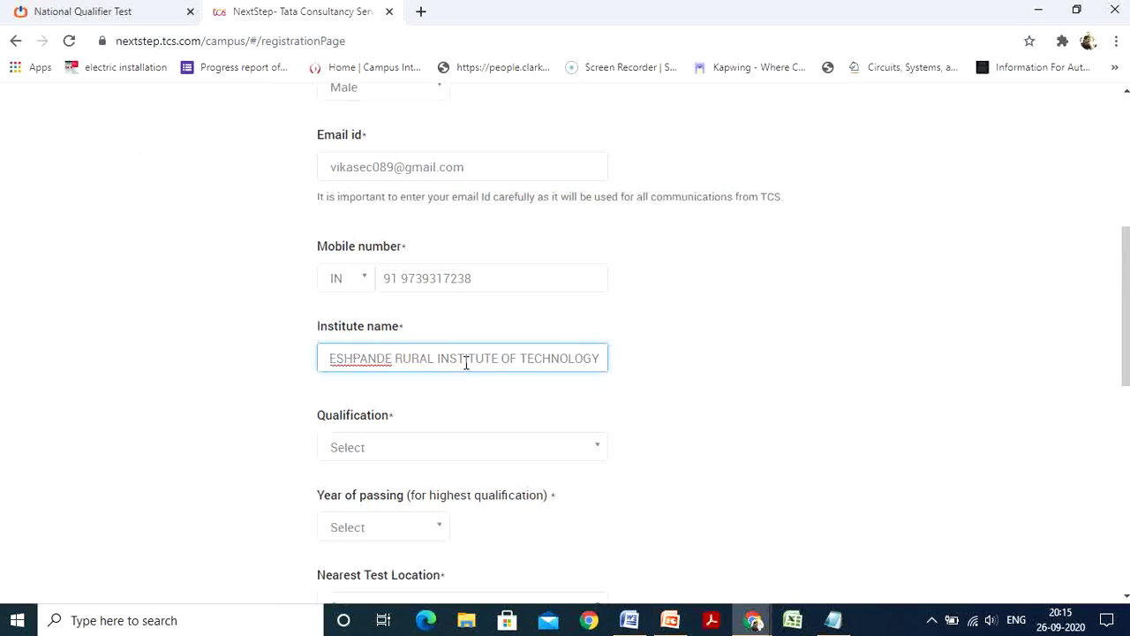
{"action": "key", "text": "Left"}
{"action": "key", "text": "Left"}
{"action": "key", "text": "Left"}
{"action": "key", "text": "Left"}
{"action": "key", "text": "Left"}
{"action": "key", "text": "Left"}
{"action": "key", "text": "Left"}
{"action": "key", "text": "Left"}
{"action": "key", "text": "Left"}
{"action": "key", "text": "Left"}
{"action": "key", "text": "Left"}
{"action": "key", "text": "Left"}
{"action": "key", "text": "Left"}
{"action": "key", "text": "Left"}
{"action": "key", "text": "Left"}
{"action": "key", "text": "Left"}
{"action": "key", "text": "Left"}
{"action": "key", "text": "Left"}
{"action": "key", "text": "Left"}
{"action": "key", "text": "Left"}
{"action": "key", "text": "Left"}
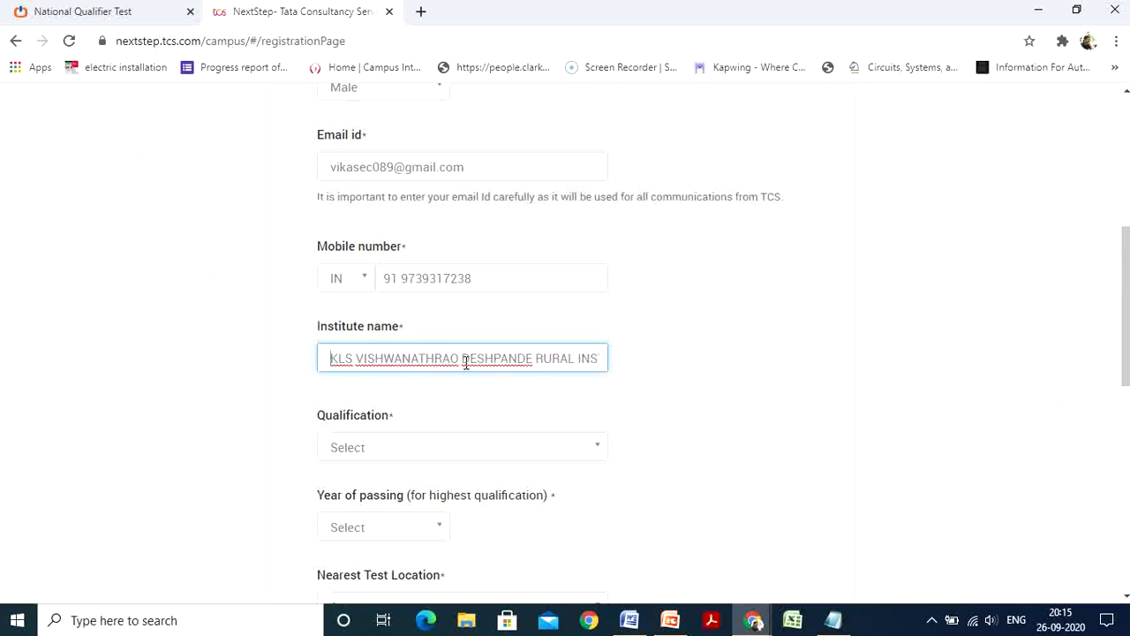
{"action": "key", "text": "Right"}
{"action": "key", "text": "Right"}
{"action": "key", "text": "Right"}
{"action": "key", "text": "Right"}
{"action": "key", "text": "Right"}
{"action": "key", "text": "Right"}
{"action": "key", "text": "Right"}
{"action": "key", "text": "Right"}
{"action": "key", "text": "Right"}
{"action": "key", "text": "Right"}
{"action": "key", "text": "Right"}
{"action": "key", "text": "Right"}
{"action": "key", "text": "Right"}
{"action": "key", "text": "Right"}
{"action": "key", "text": "Right"}
{"action": "key", "text": "Right"}
{"action": "key", "text": "Right"}
{"action": "key", "text": "Right"}
{"action": "key", "text": "Right"}
{"action": "key", "text": "Right"}
{"action": "key", "text": "Right"}
{"action": "key", "text": "Right"}
{"action": "key", "text": "Right"}
{"action": "key", "text": "Right"}
{"action": "key", "text": "Right"}
{"action": "key", "text": "Right"}
{"action": "key", "text": "Right"}
{"action": "key", "text": "Right"}
{"action": "key", "text": "Right"}
{"action": "key", "text": "Right"}
{"action": "key", "text": "Right"}
{"action": "key", "text": "Right"}
{"action": "key", "text": "Right"}
{"action": "key", "text": "Right"}
{"action": "key", "text": "Right"}
{"action": "key", "text": "Right"}
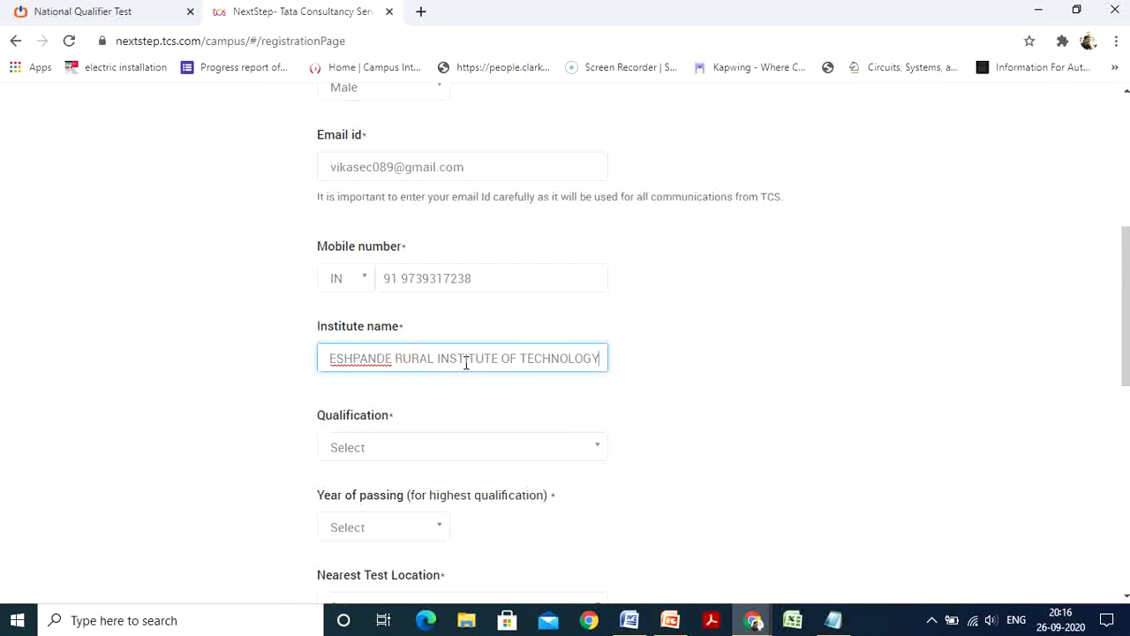
{"action": "key", "text": "Left"}
{"action": "key", "text": "Left"}
{"action": "key", "text": "Left"}
{"action": "key", "text": "Left"}
{"action": "key", "text": "Left"}
{"action": "key", "text": "Left"}
{"action": "key", "text": "Left"}
{"action": "key", "text": "Left"}
{"action": "key", "text": "Left"}
{"action": "key", "text": "Left"}
{"action": "key", "text": "Left"}
{"action": "key", "text": "Left"}
{"action": "key", "text": "Left"}
{"action": "key", "text": "Left"}
{"action": "key", "text": "Left"}
{"action": "key", "text": "Left"}
{"action": "key", "text": "Left"}
{"action": "key", "text": "Left"}
{"action": "key", "text": "Left"}
{"action": "key", "text": "Left"}
{"action": "key", "text": "Left"}
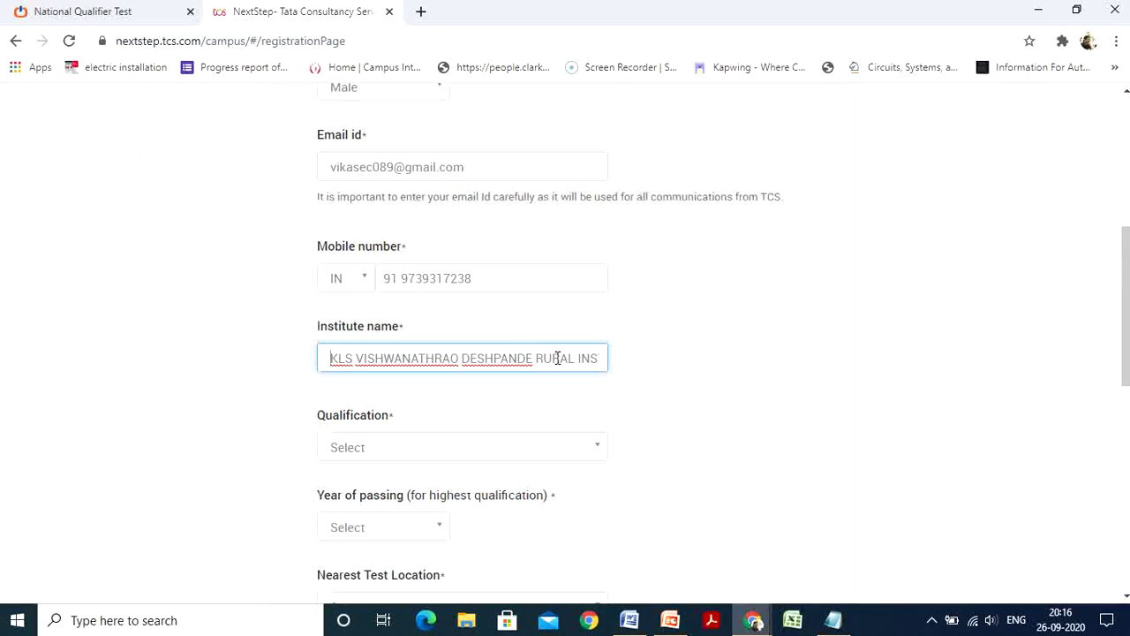
{"action": "triple_click", "coordinate": [490, 358]}
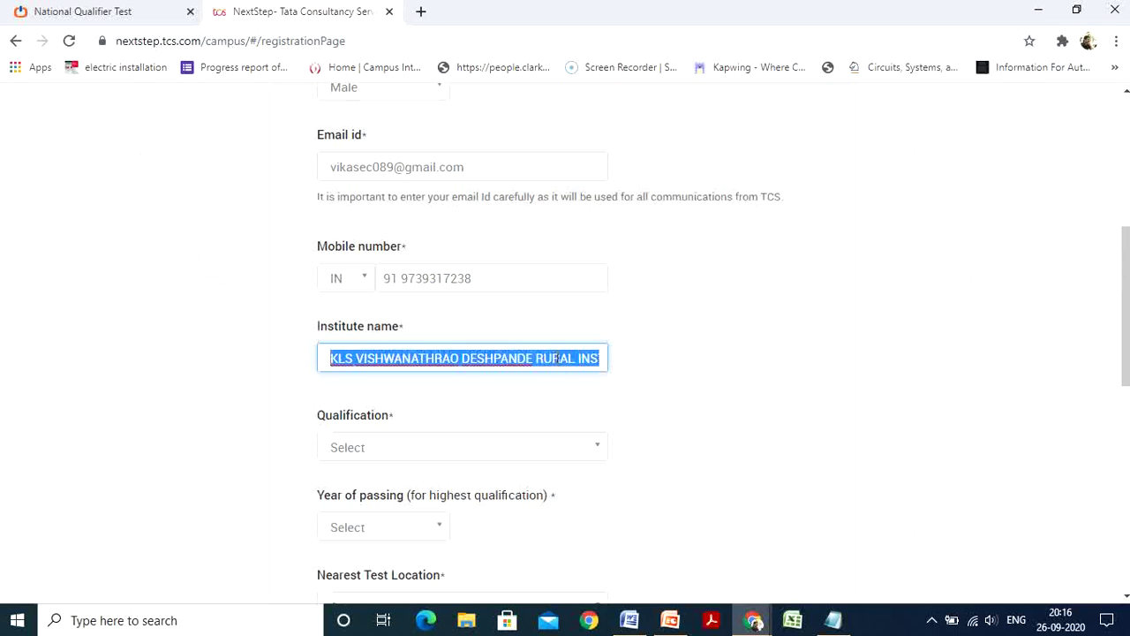
{"action": "left_click", "coordinate": [503, 357]}
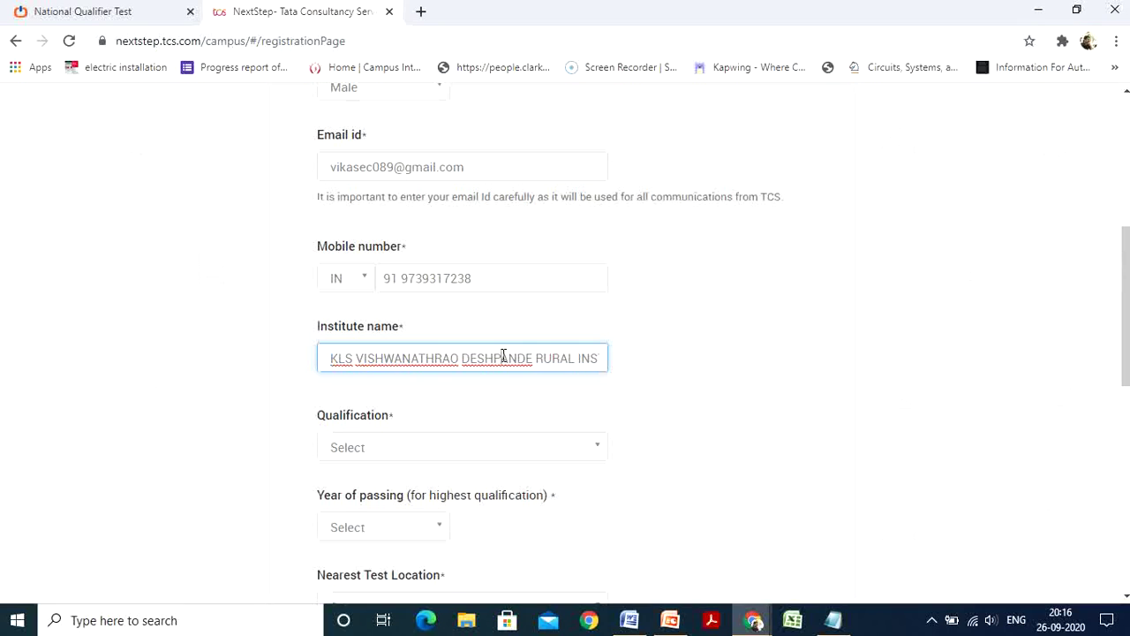
{"action": "left_click", "coordinate": [424, 452]}
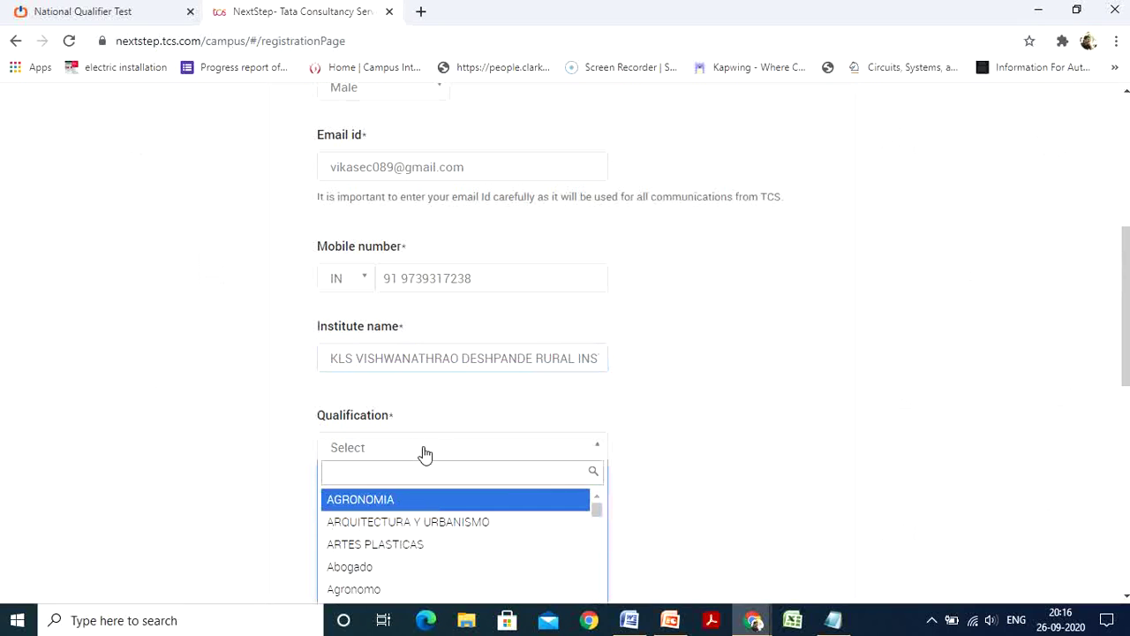
- Search 'bachelor of' and select BACHELOR OF ENGINEERING as the qualification
{"action": "type", "text": "b"}
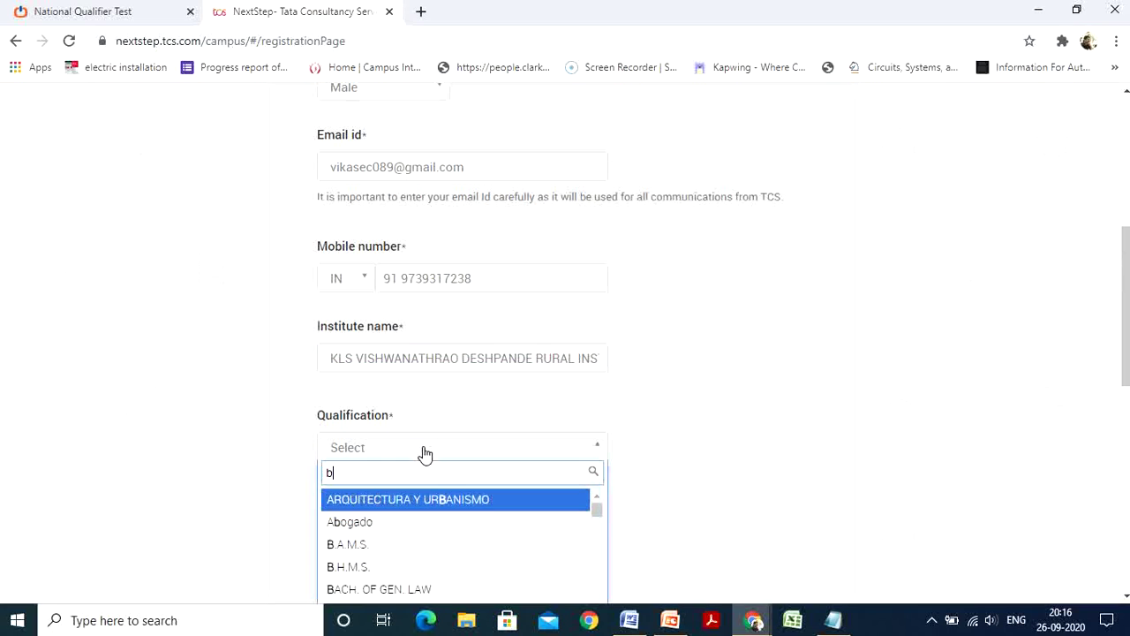
{"action": "key", "text": "BackSpace"}
{"action": "type", "text": "aq"}
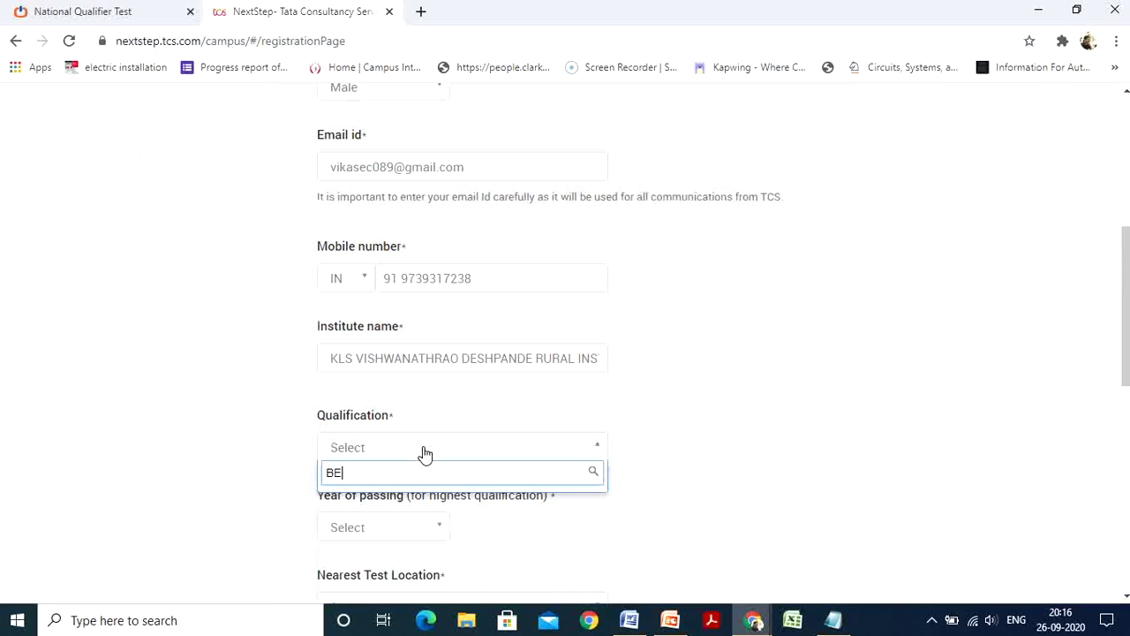
{"action": "key", "text": "BackSpace"}
{"action": "key", "text": "BackSpace"}
{"action": "type", "text": "bache"}
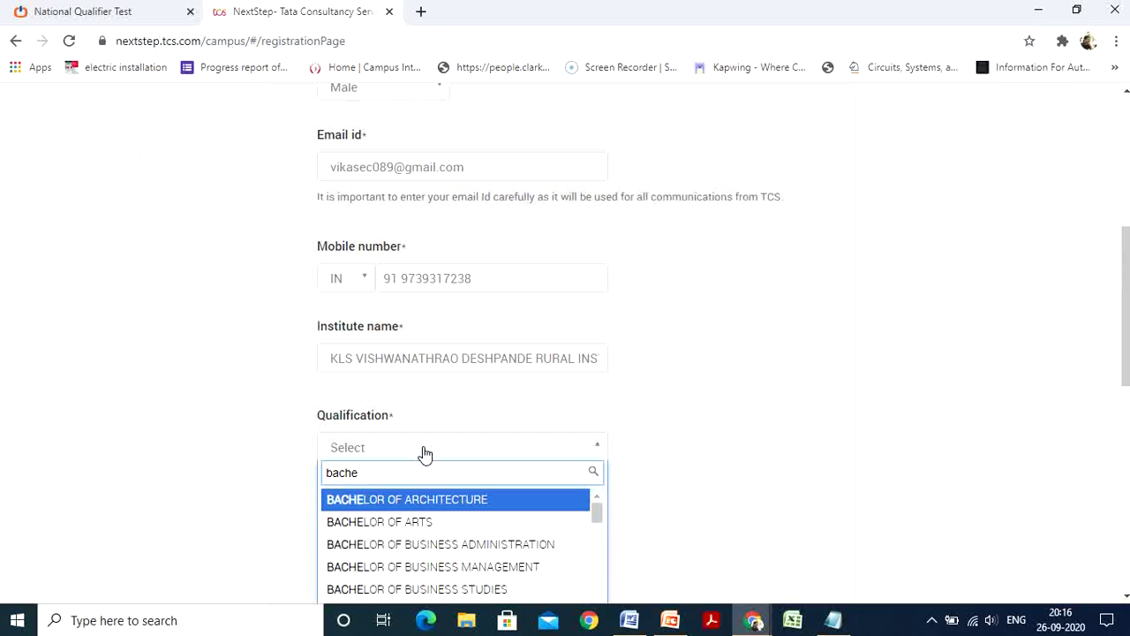
{"action": "type", "text": "lor of e"}
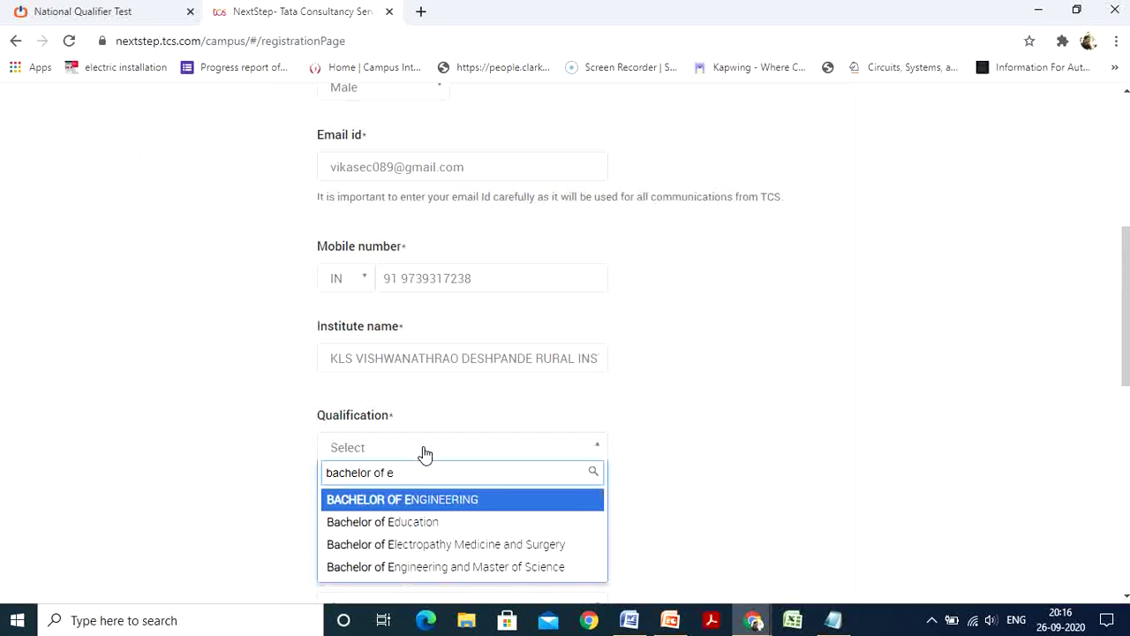
{"action": "left_click", "coordinate": [391, 509]}
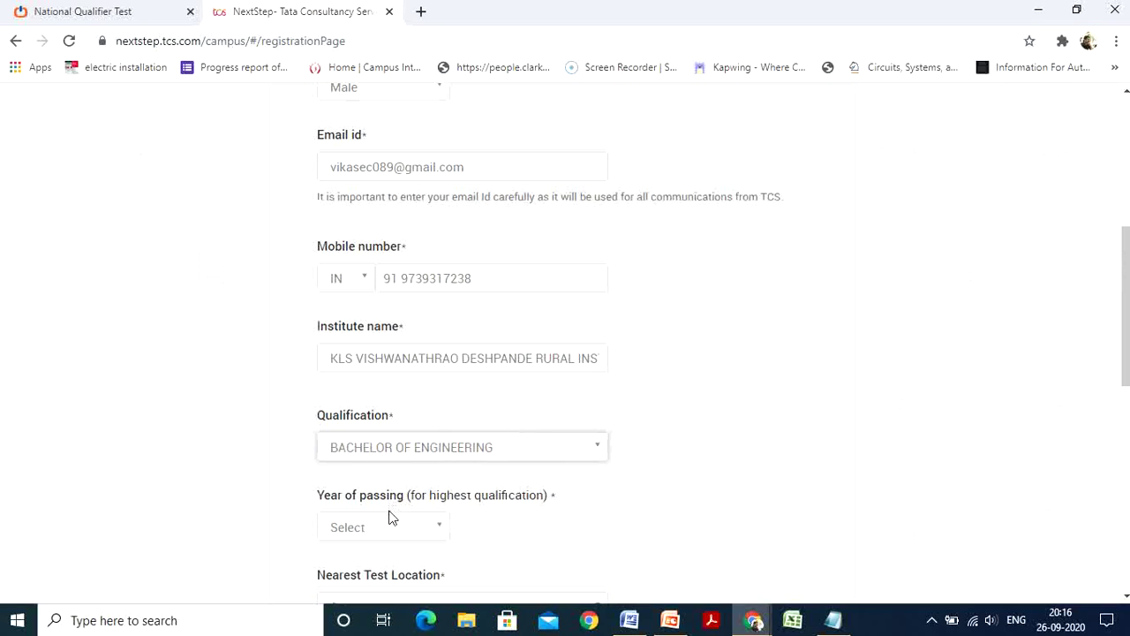
- Set the year of passing to 2021
{"action": "left_click", "coordinate": [379, 530]}
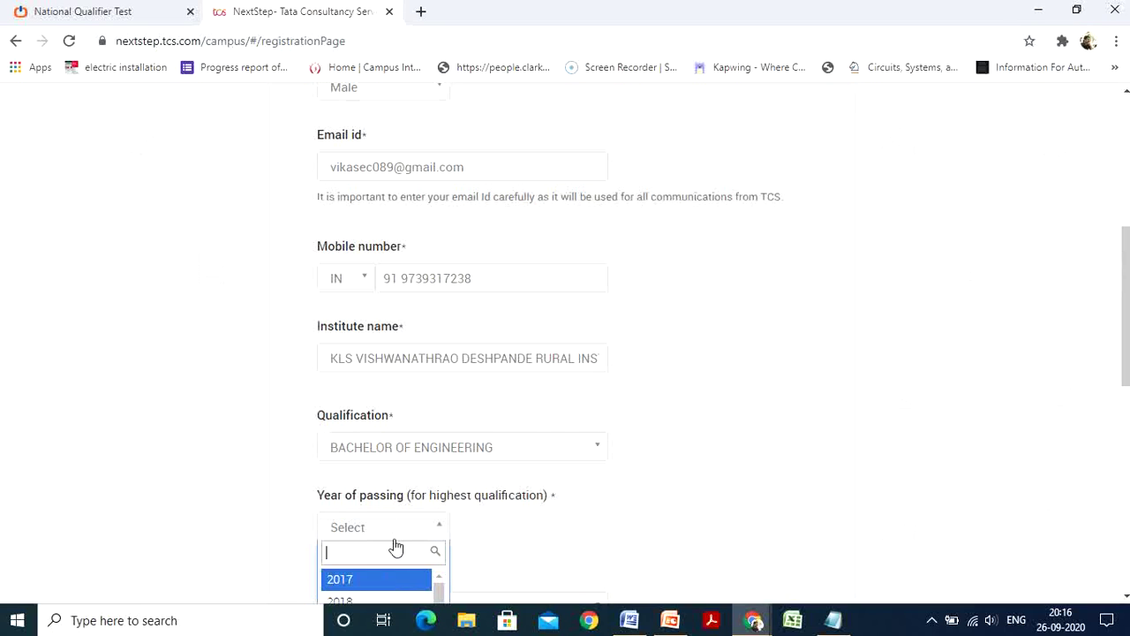
{"action": "type", "text": "2021"}
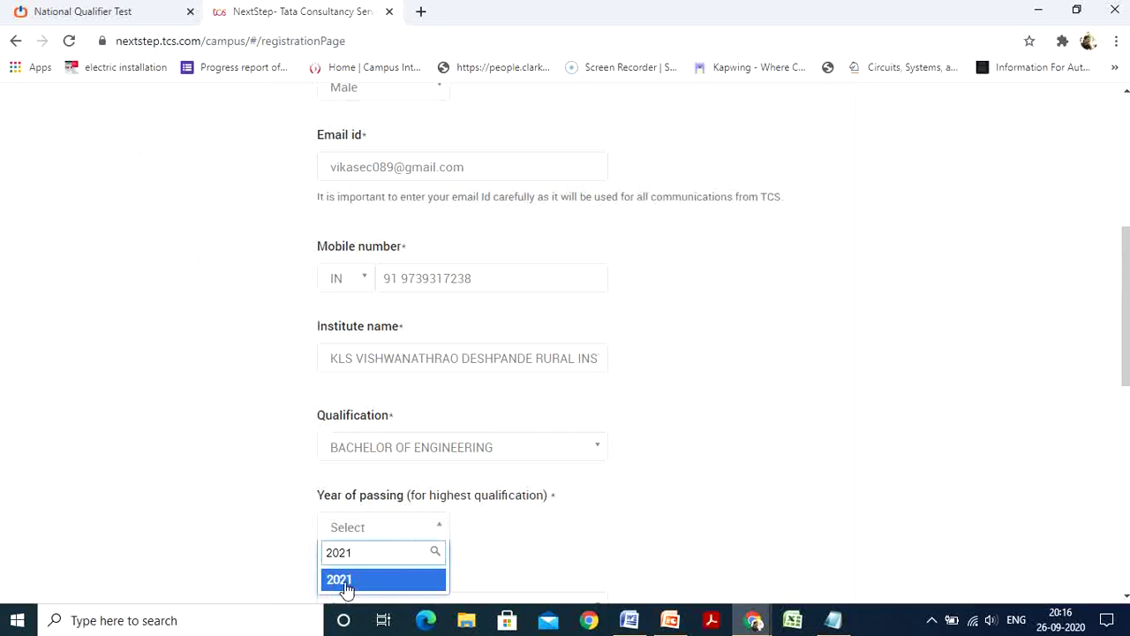
{"action": "left_click", "coordinate": [348, 582]}
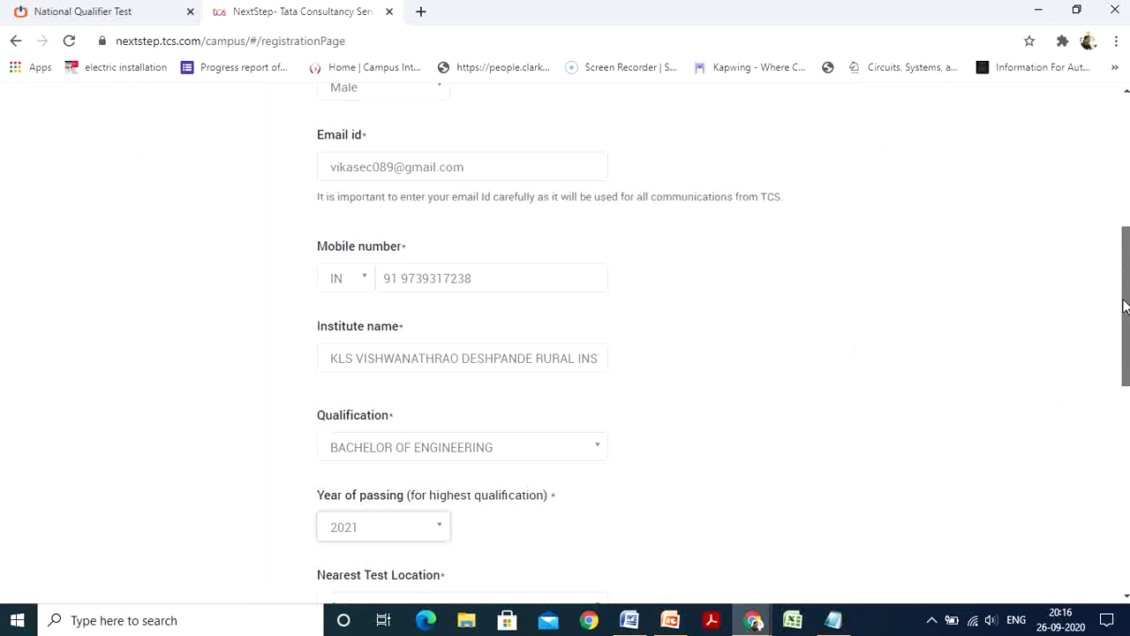
{"action": "left_click_drag", "start_coordinate": [1126, 305], "coordinate": [1125, 399]}
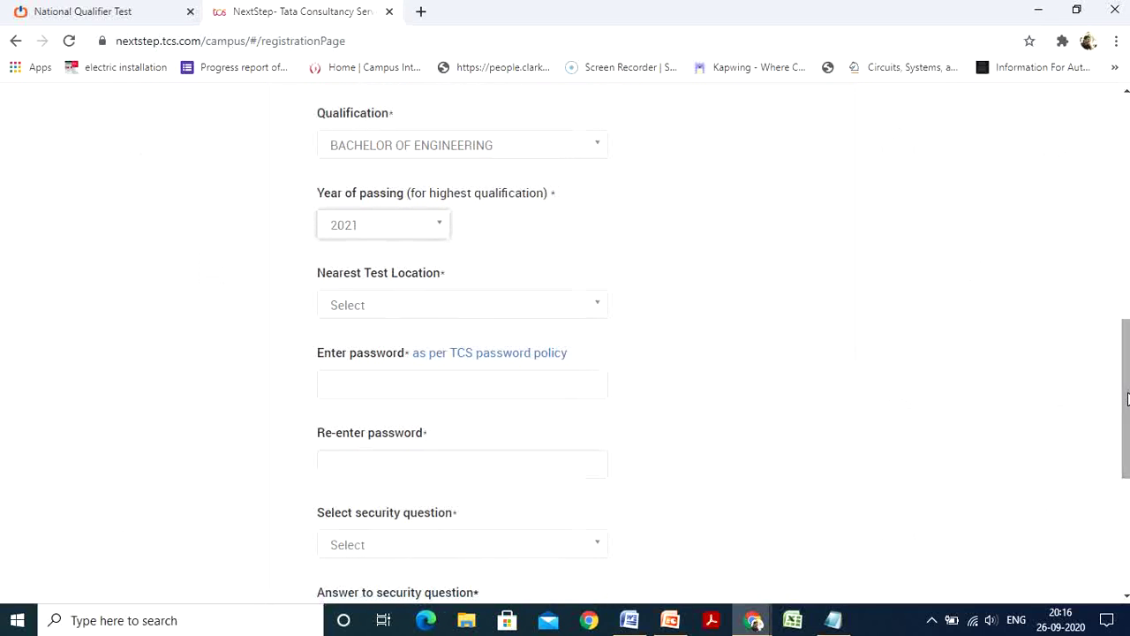
- Choose HUBLI as the nearest test location
{"action": "left_click", "coordinate": [353, 305]}
{"action": "type", "text": "hub"}
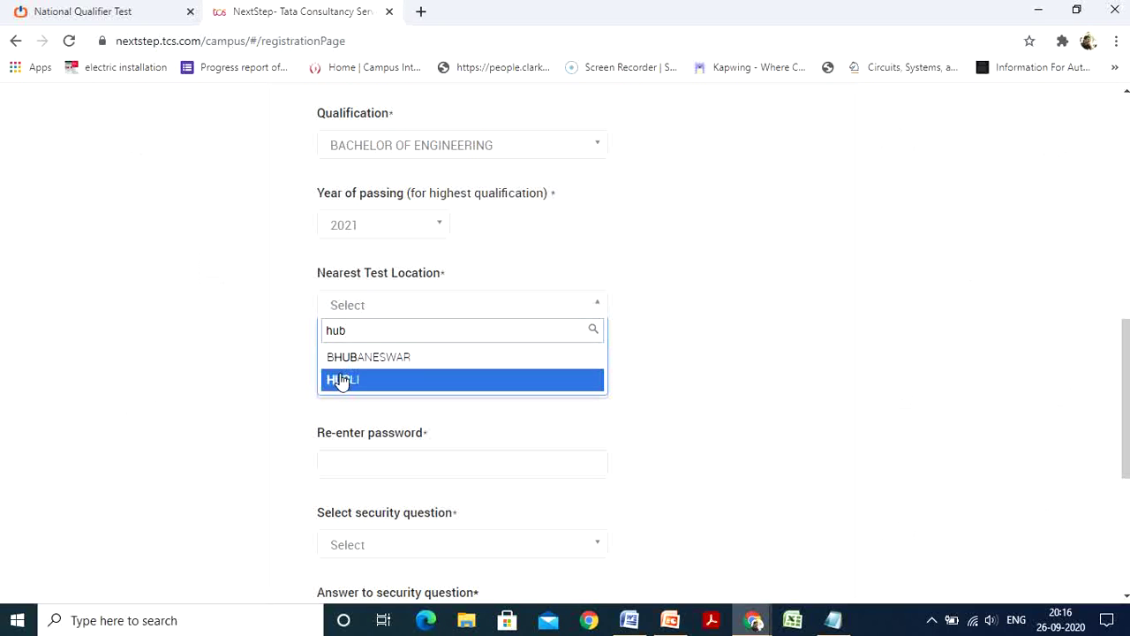
{"action": "left_click", "coordinate": [342, 380]}
- Check the password rules, then enter and re-enter the account password
{"action": "left_click", "coordinate": [351, 384]}
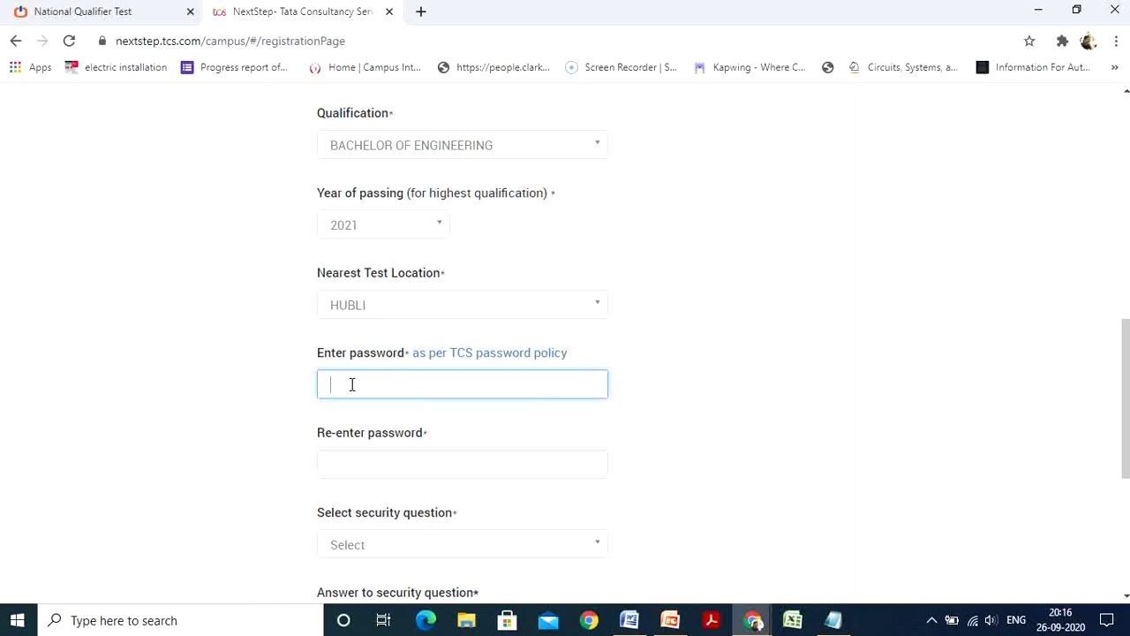
{"action": "left_click", "coordinate": [465, 361]}
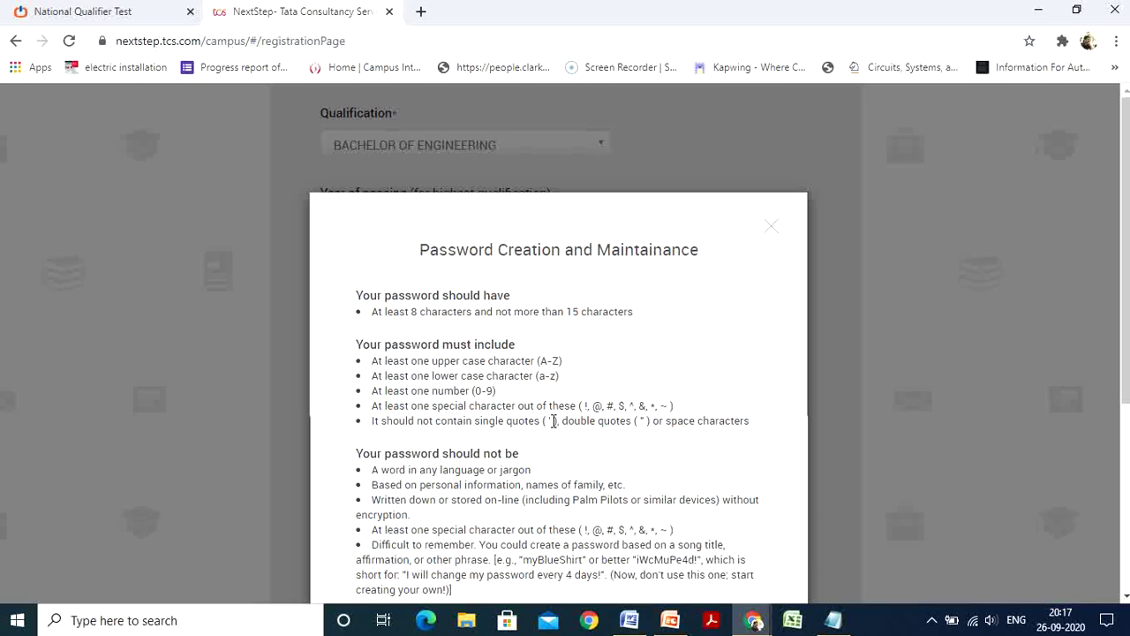
{"action": "left_click", "coordinate": [771, 233]}
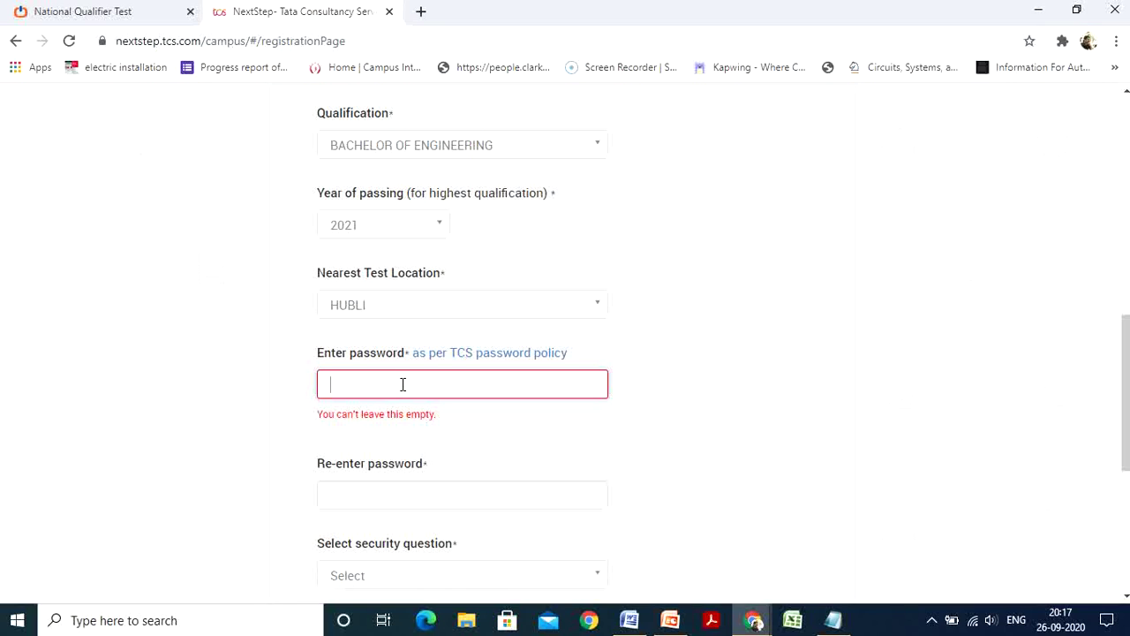
{"action": "type", "text": "•"}
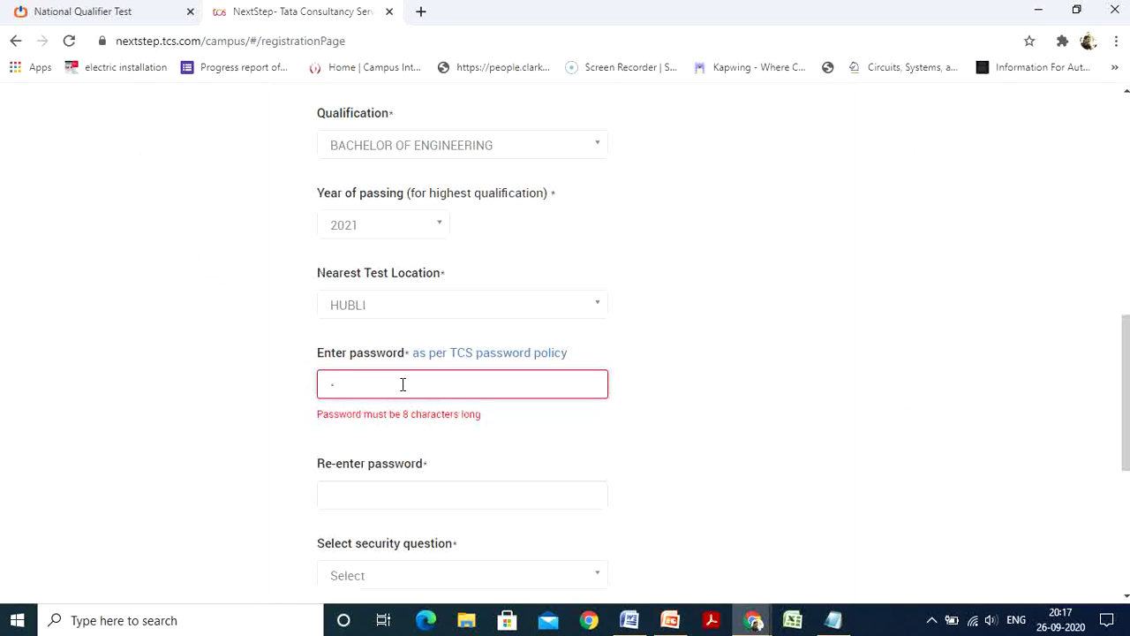
{"action": "type", "text": "••••••••••"}
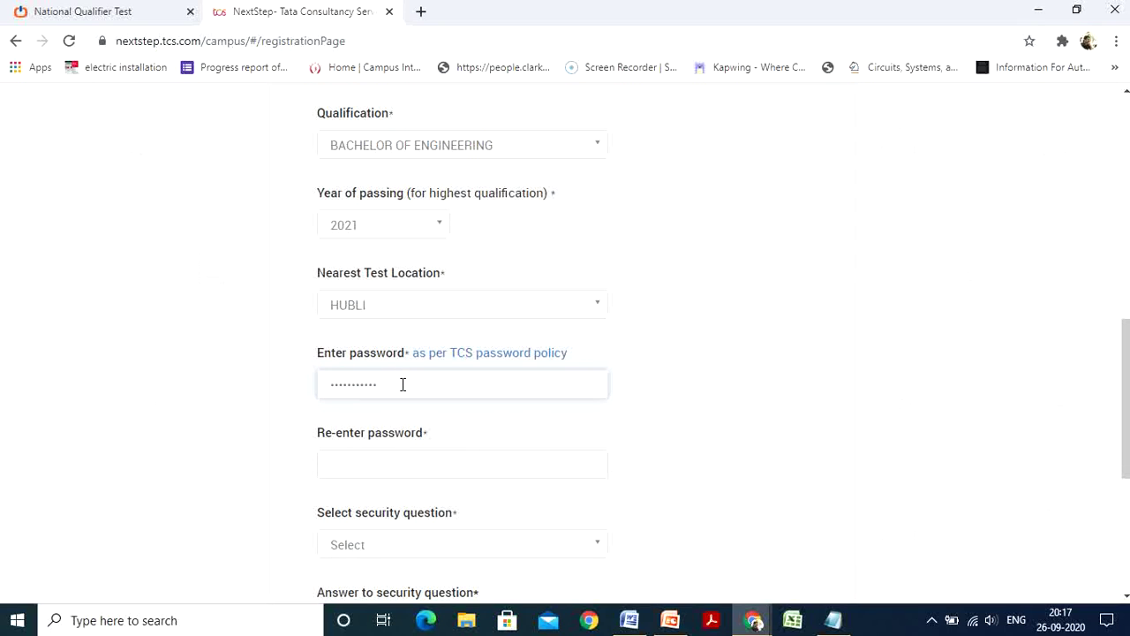
{"action": "key", "text": "Tab"}
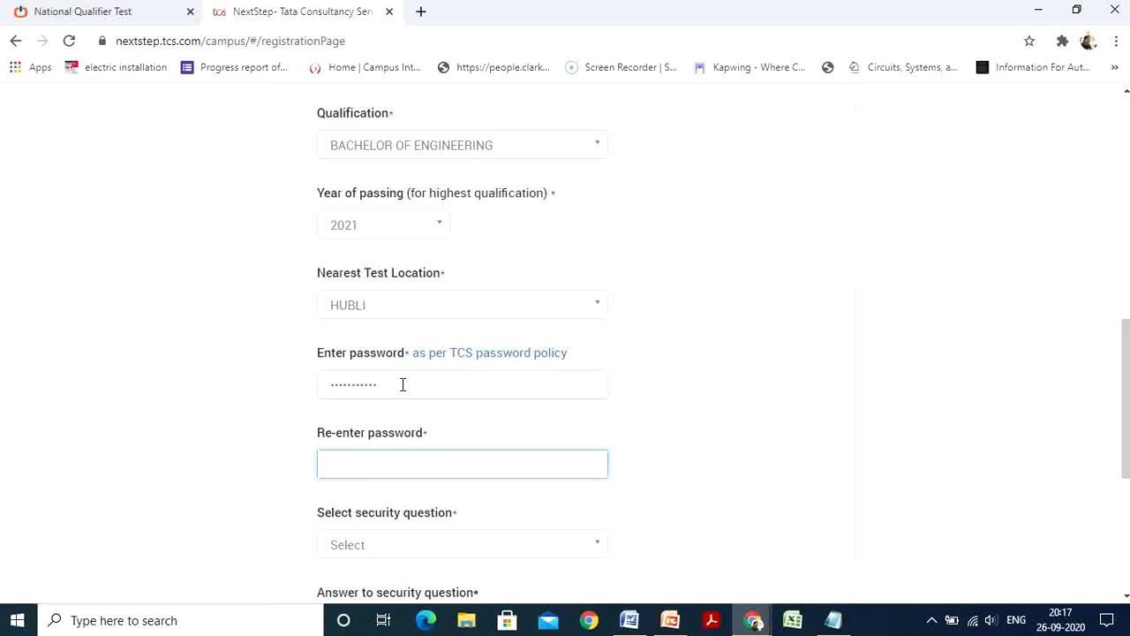
{"action": "type", "text": "•••••••"}
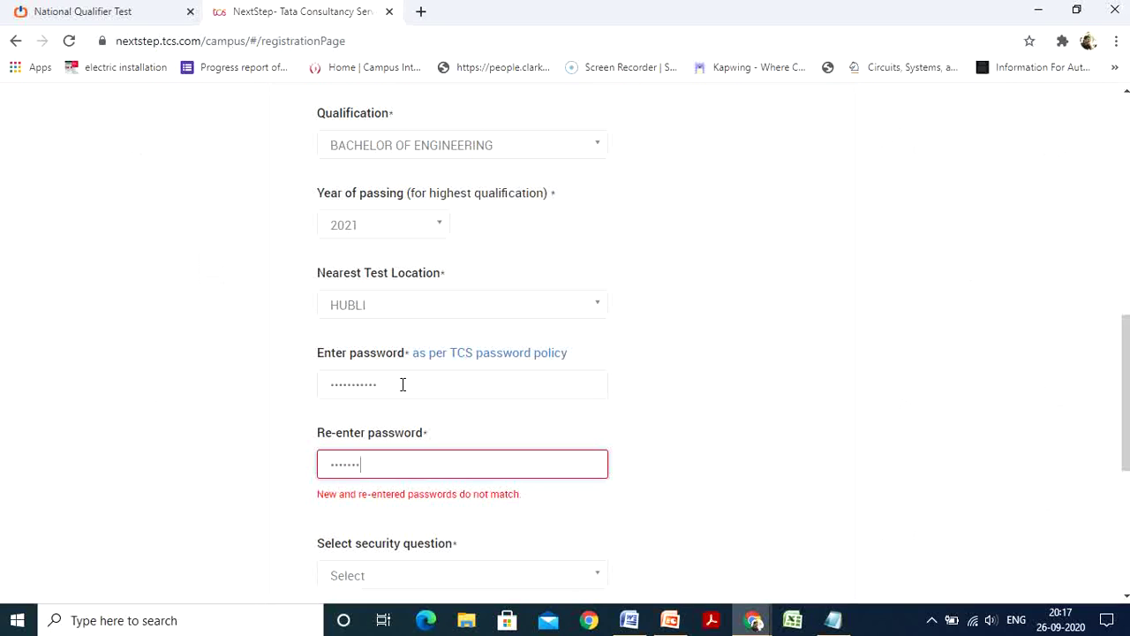
{"action": "type", "text": "••••"}
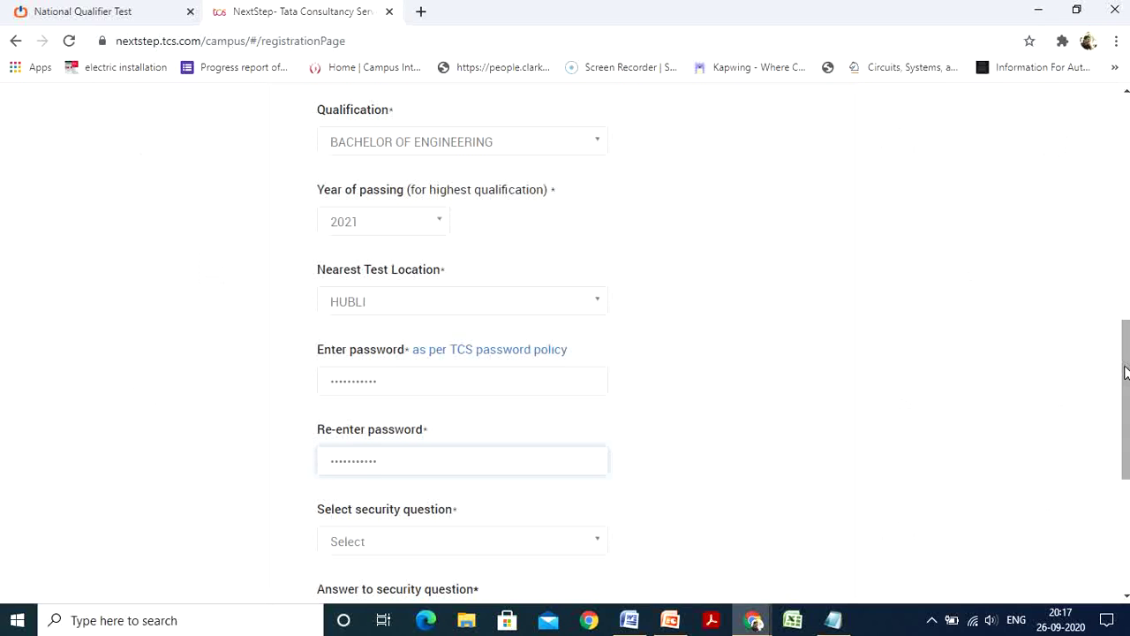
{"action": "scroll", "coordinate": [1125, 370], "scroll_direction": "down", "scroll_amount": 4}
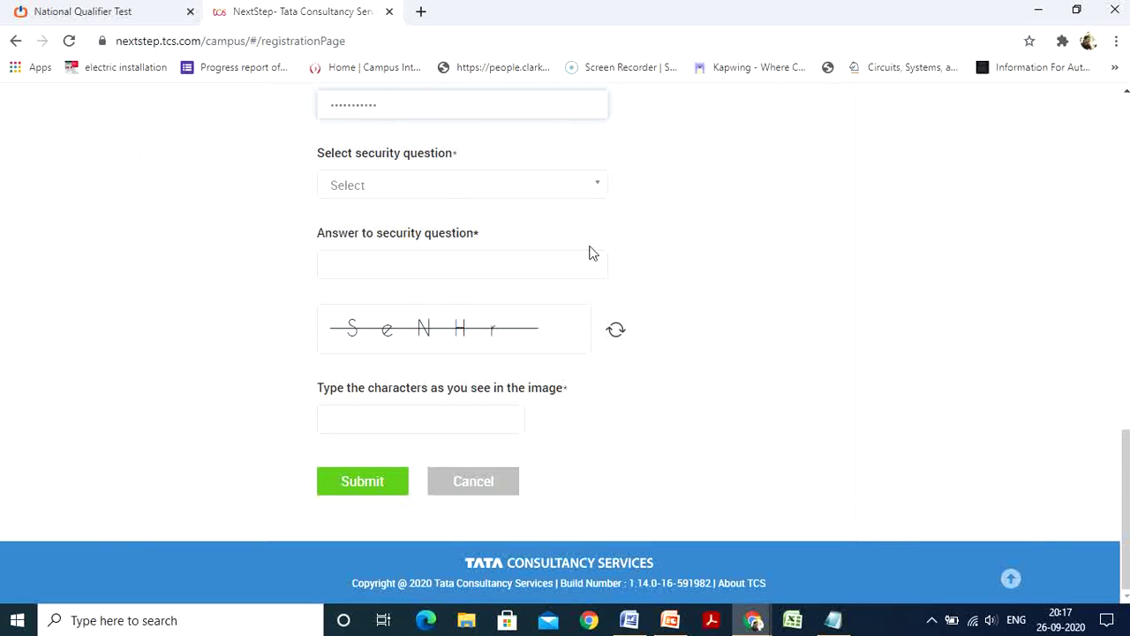
- Choose 'What was your first school name?', answer it, enter the captcha, and submit
{"action": "left_click", "coordinate": [449, 192]}
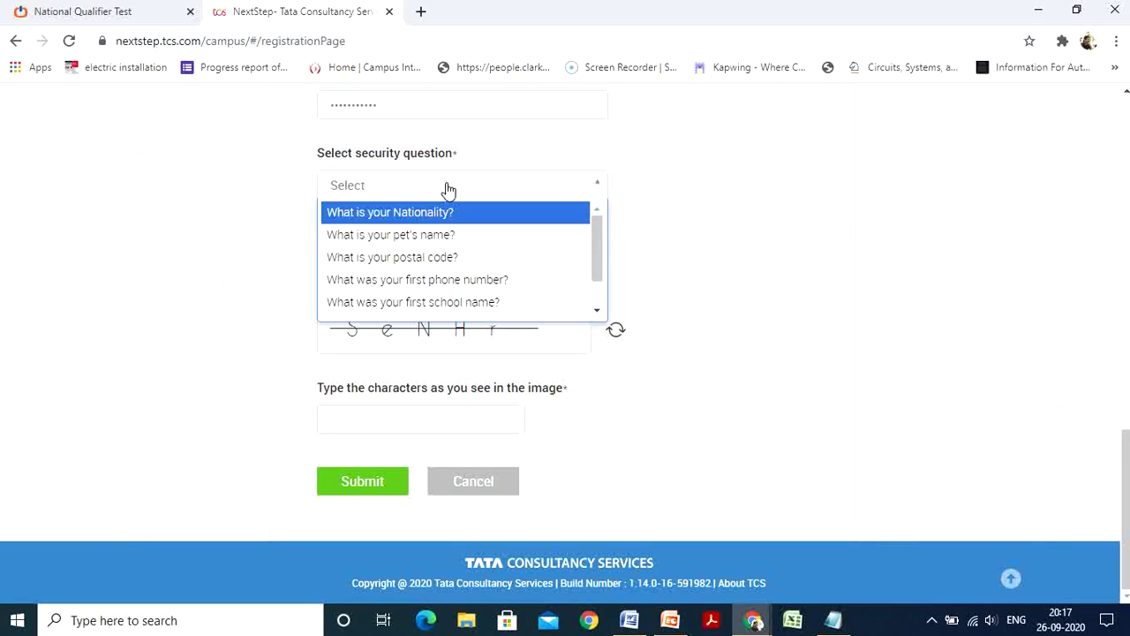
{"action": "left_click", "coordinate": [384, 302]}
{"action": "left_click", "coordinate": [377, 265]}
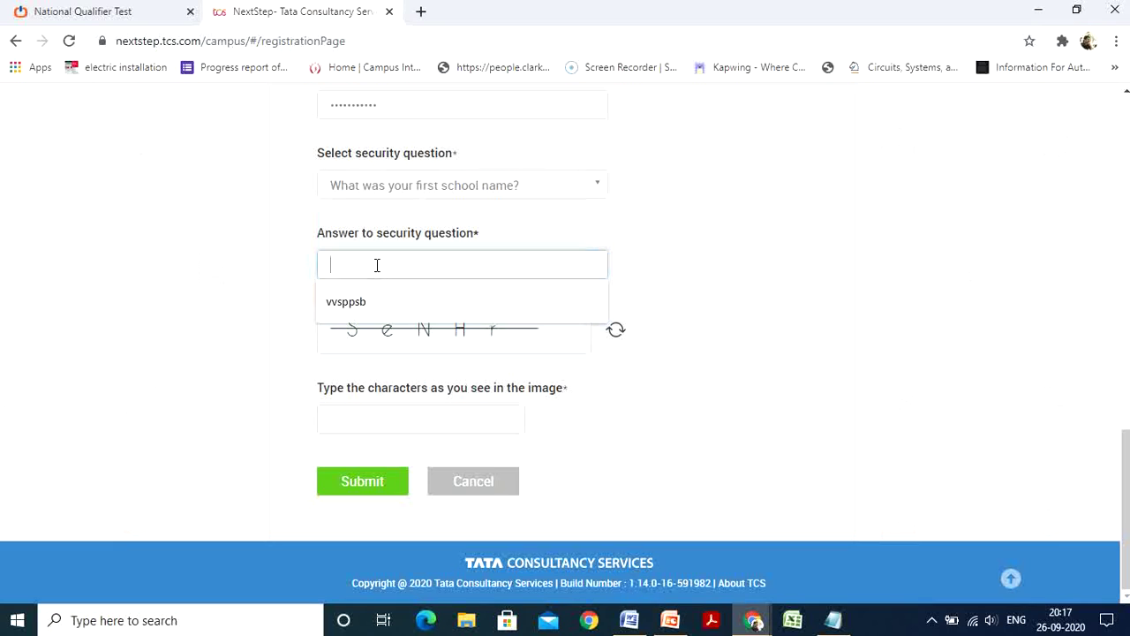
{"action": "key", "text": "Tab"}
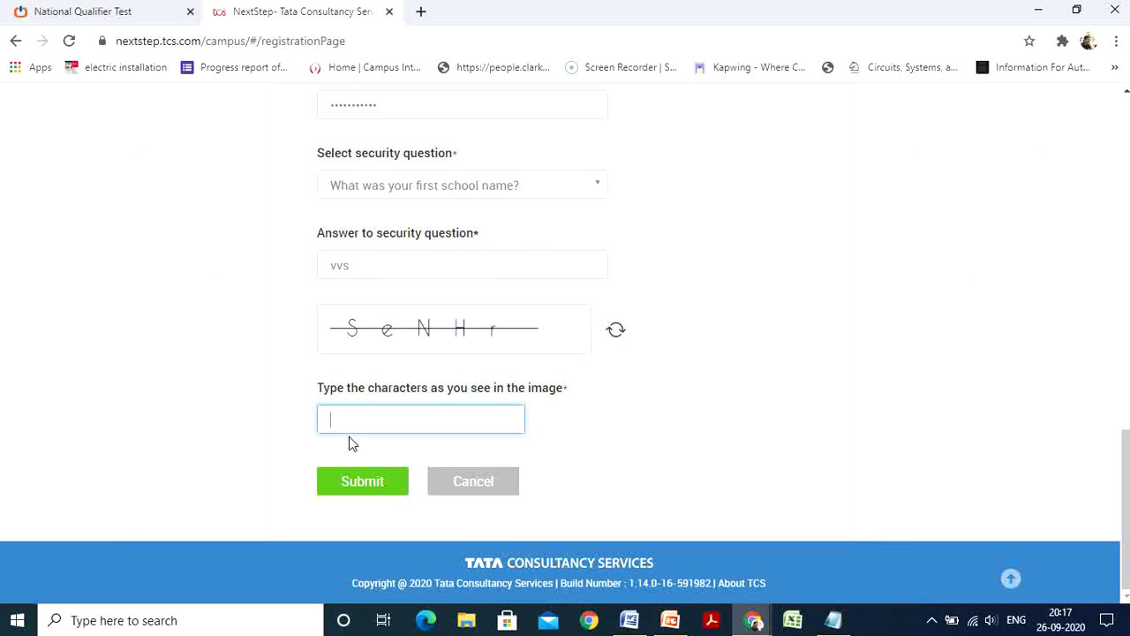
{"action": "type", "text": "S"}
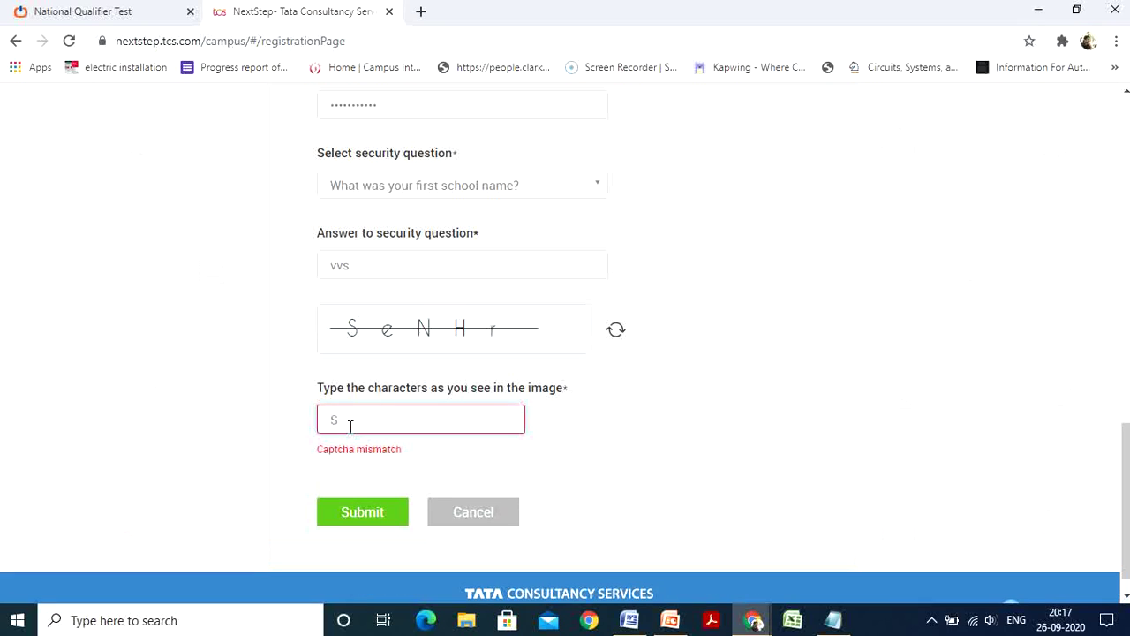
{"action": "type", "text": "eNHr"}
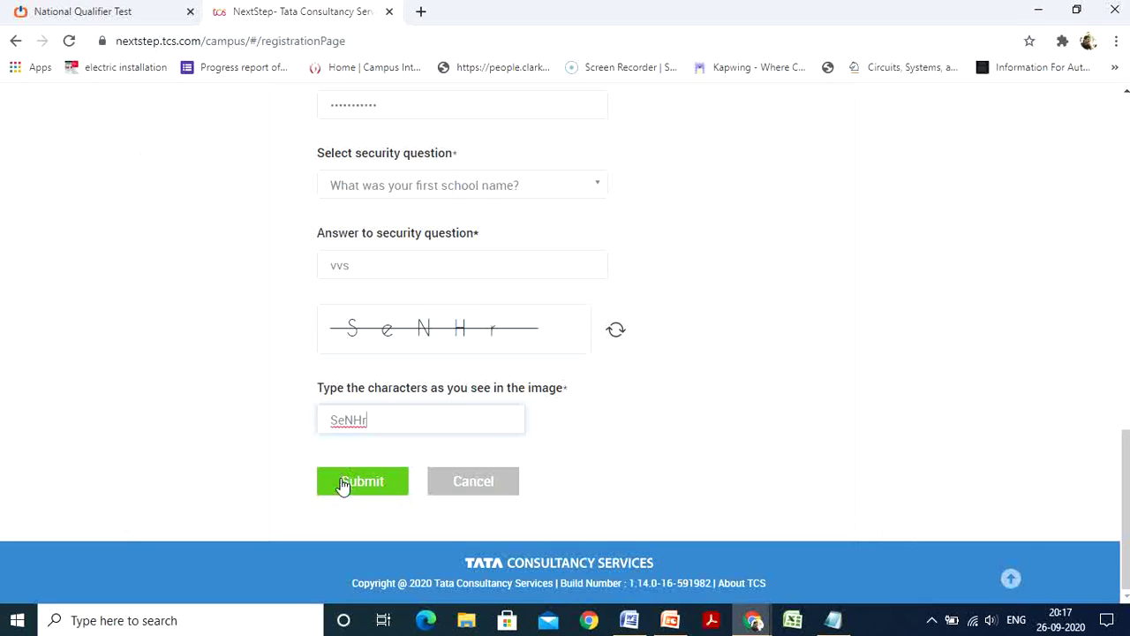
{"action": "left_click", "coordinate": [342, 486]}
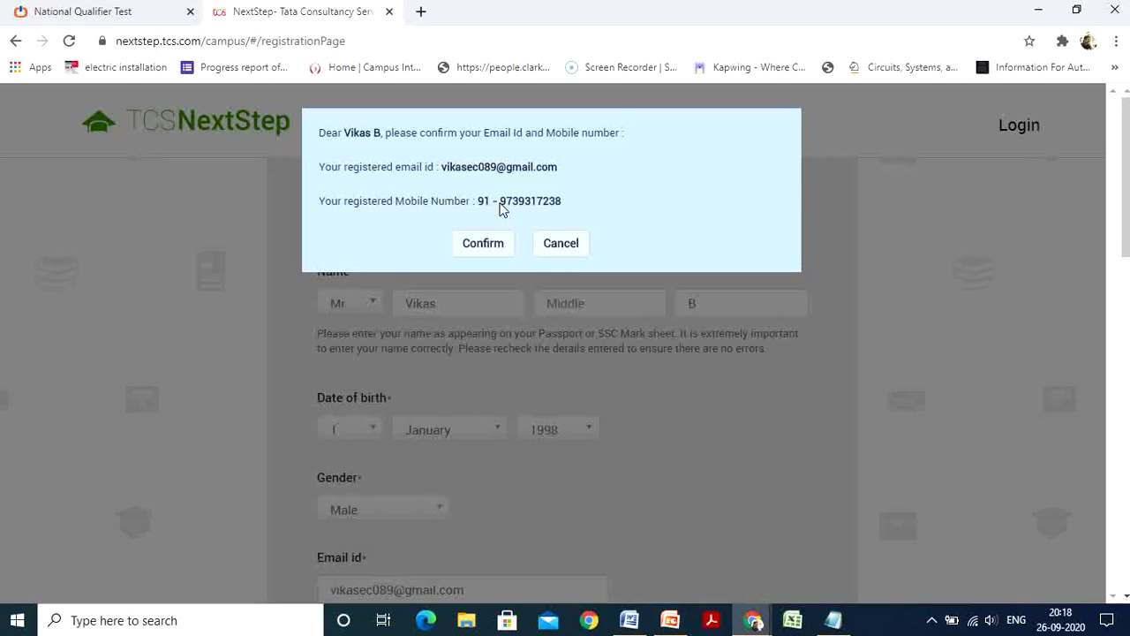
- Confirm the e-mail and mobile details, going back past the error page and confirming again
{"action": "left_click", "coordinate": [483, 245]}
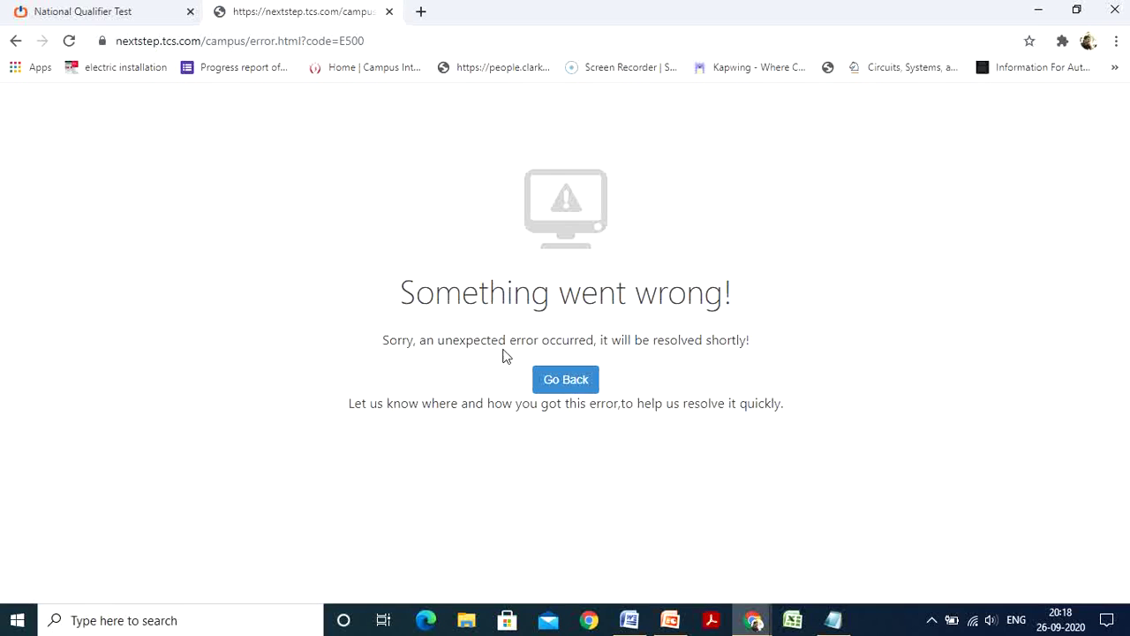
{"action": "left_click", "coordinate": [565, 381]}
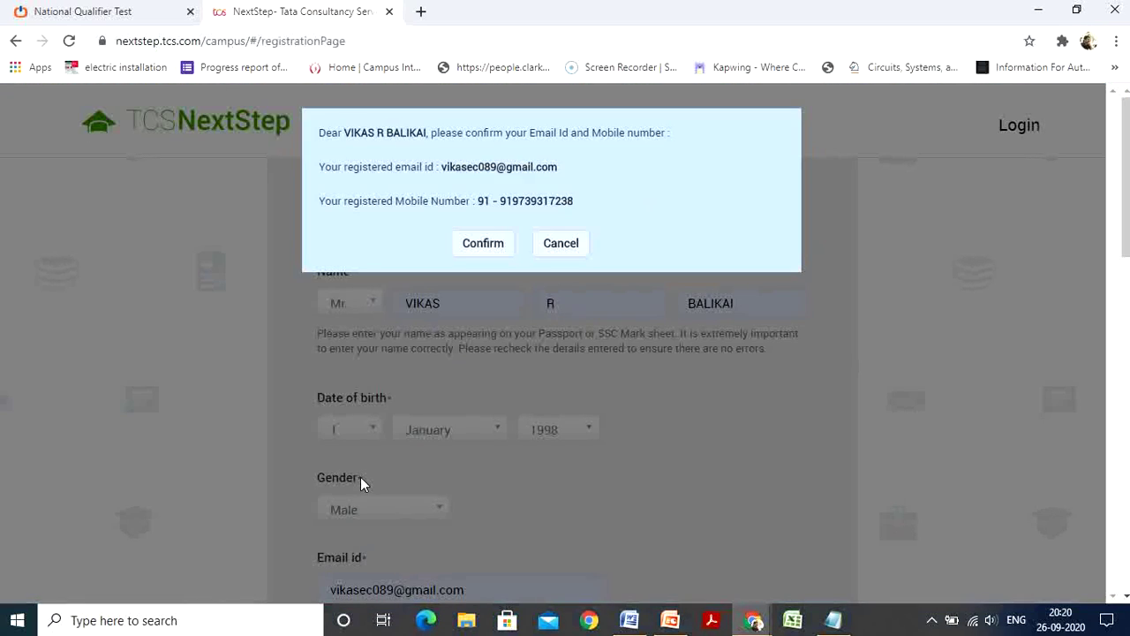
{"action": "left_click", "coordinate": [491, 247]}
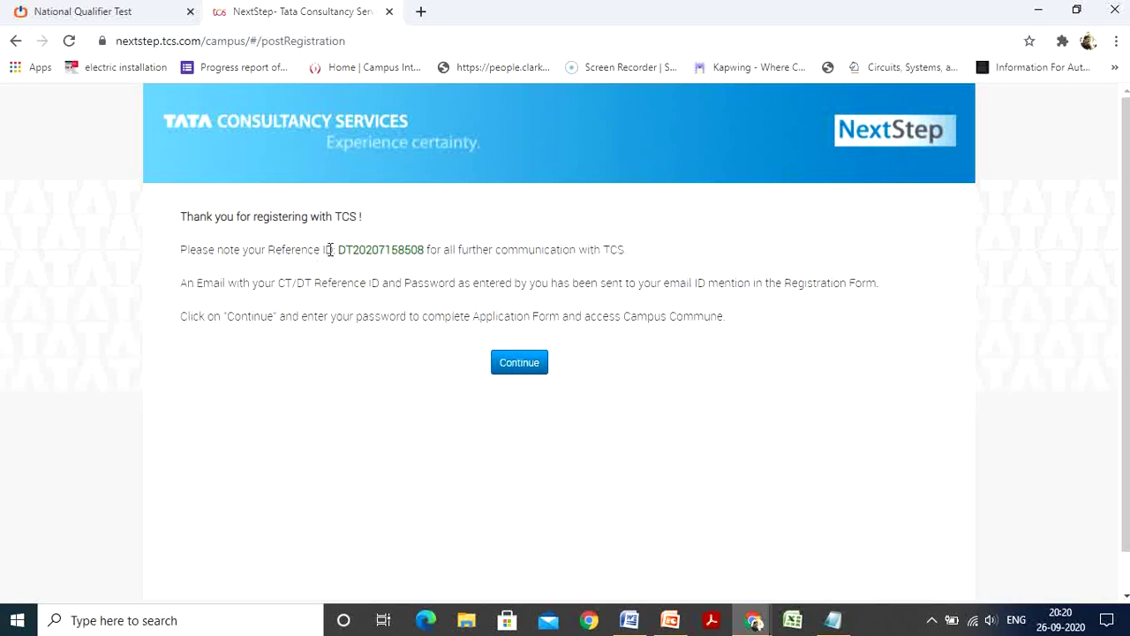
- Copy the reference ID into Notepad on a new line below the NQT application number
{"action": "mouse_move", "coordinate": [340, 250]}
{"action": "left_mouse_down"}
{"action": "mouse_move", "coordinate": [426, 250]}
{"action": "mouse_move", "coordinate": [338, 250]}
{"action": "left_mouse_up"}
{"action": "key", "text": "ctrl+c"}
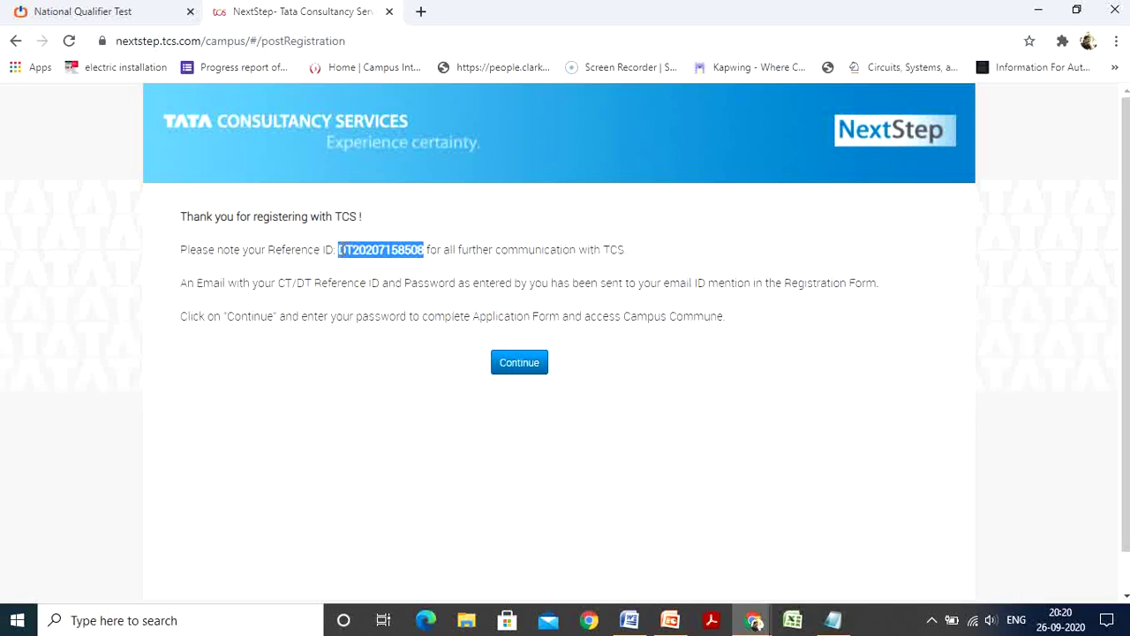
{"action": "key", "text": "alt+Tab"}
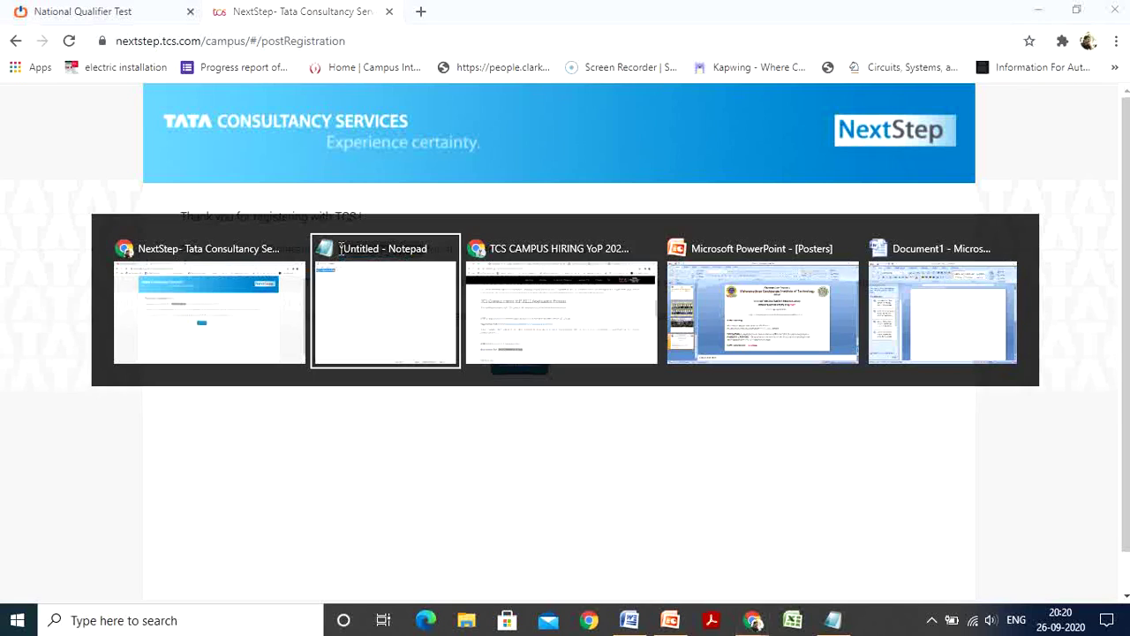
{"action": "key", "text": "Right"}
{"action": "type", "text": "-"}
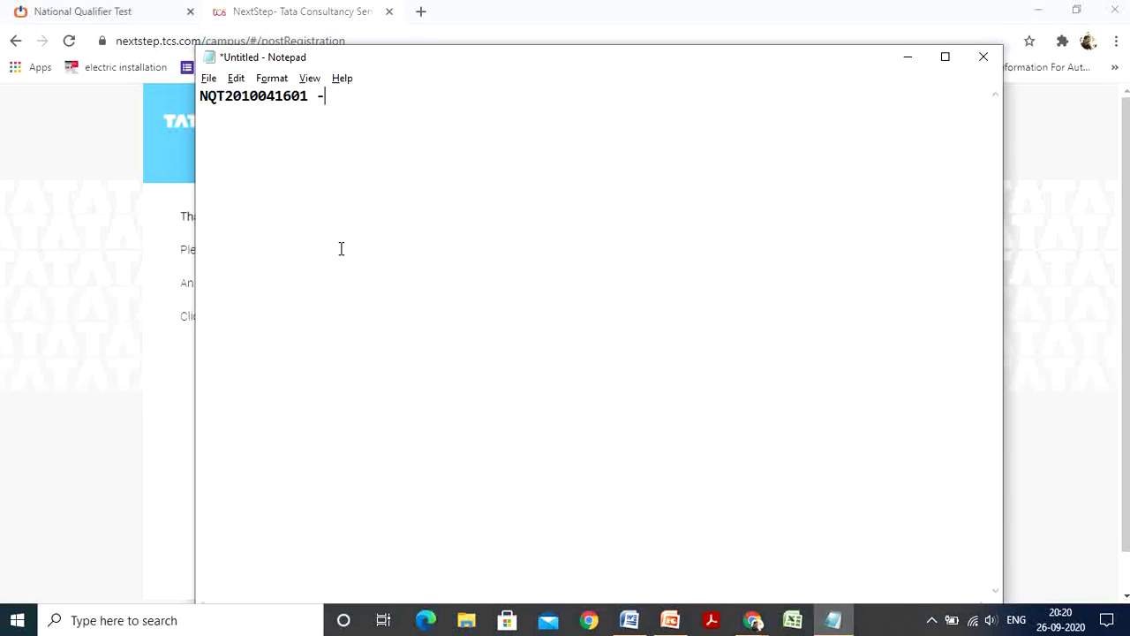
{"action": "key", "text": "Return"}
{"action": "key", "text": "Return"}
{"action": "key", "text": "Return"}
{"action": "key", "text": "ctrl+v"}
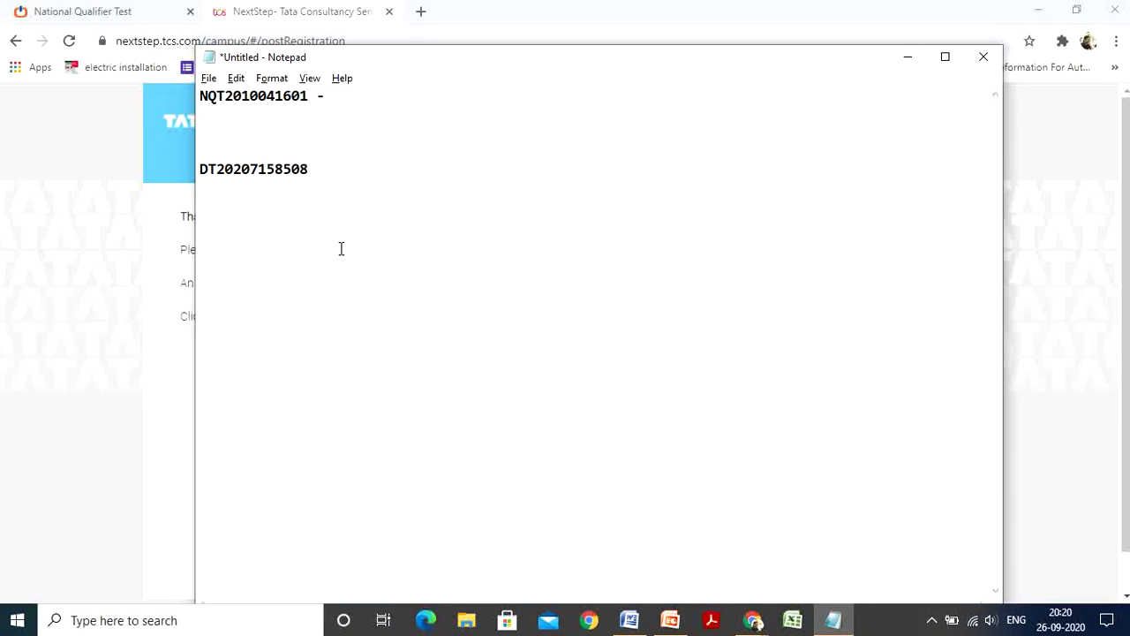
{"action": "key", "text": "alt+Tab"}
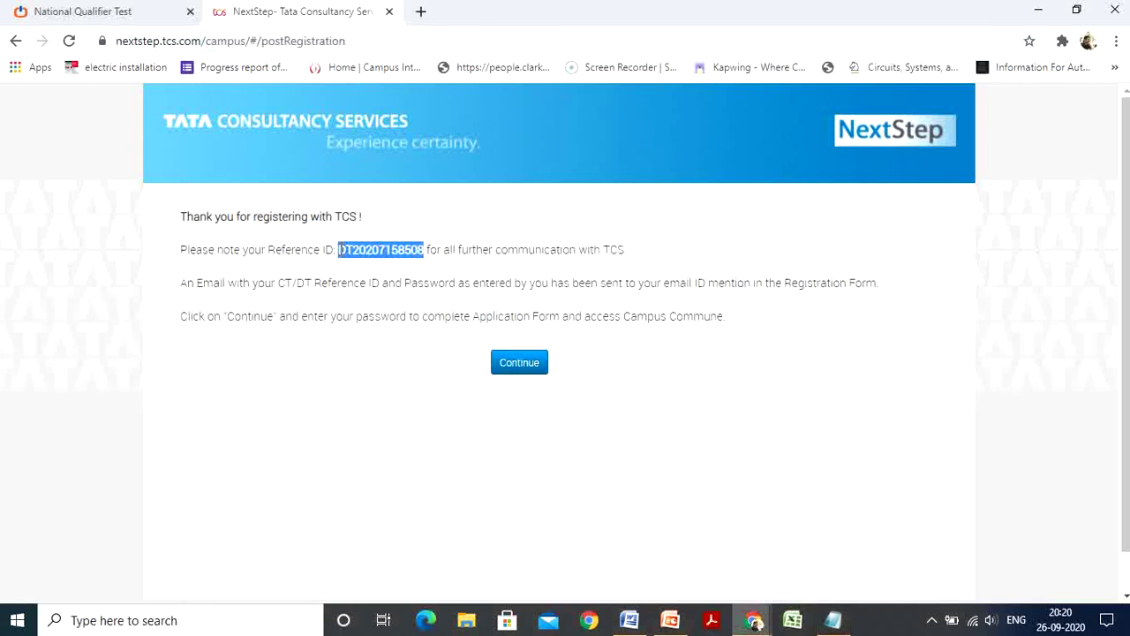
- Continue from the thank-you page and log in with the account password
{"action": "left_click", "coordinate": [413, 309]}
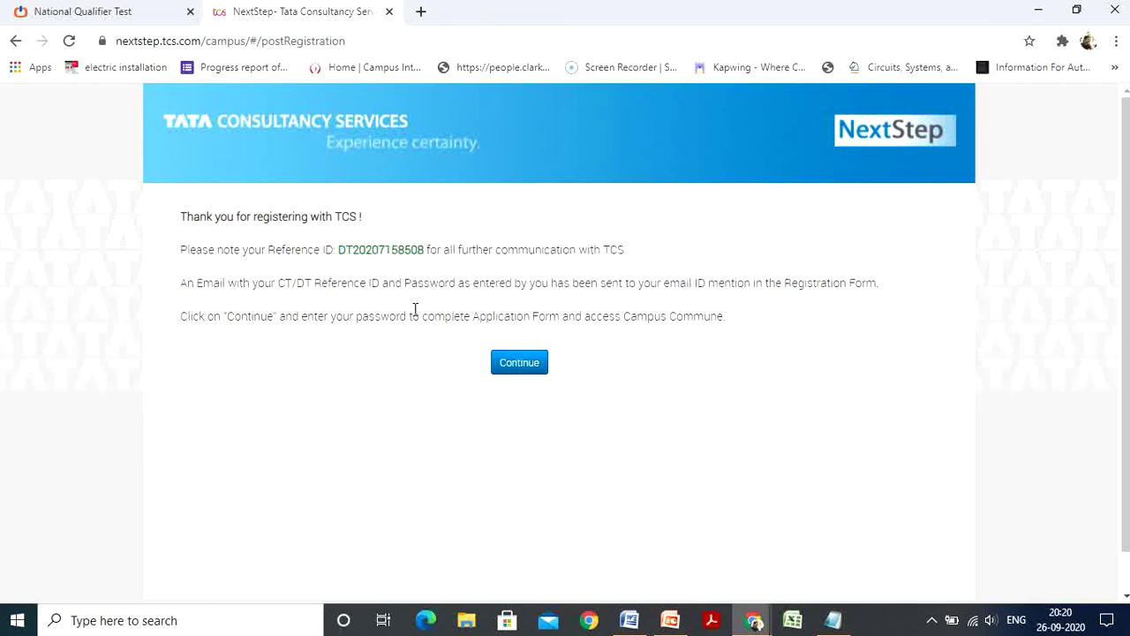
{"action": "left_click", "coordinate": [528, 365]}
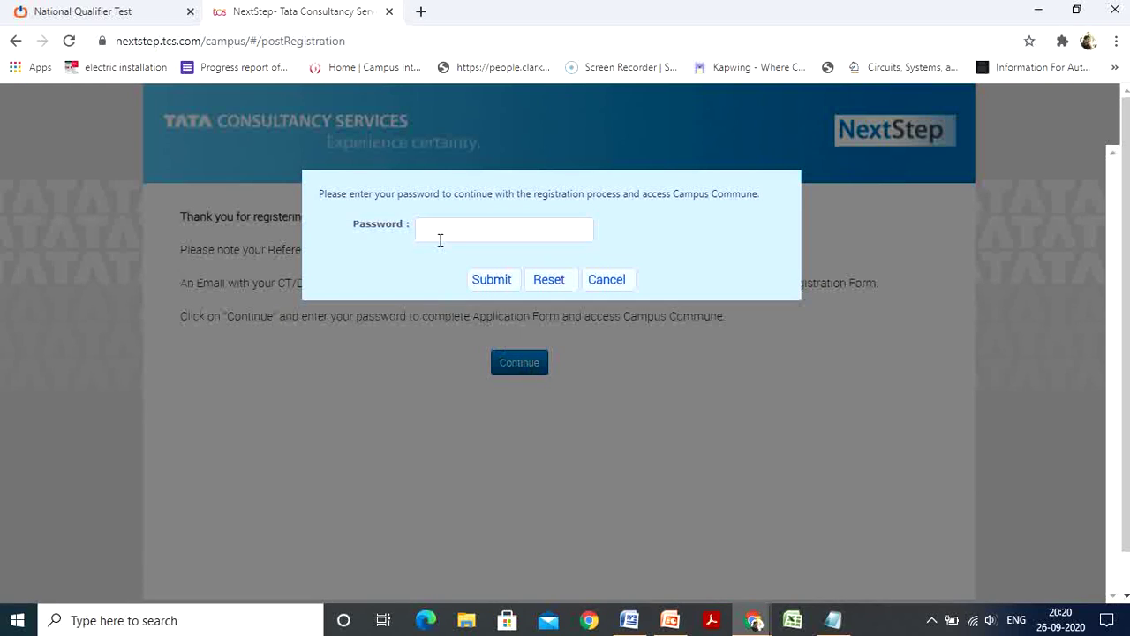
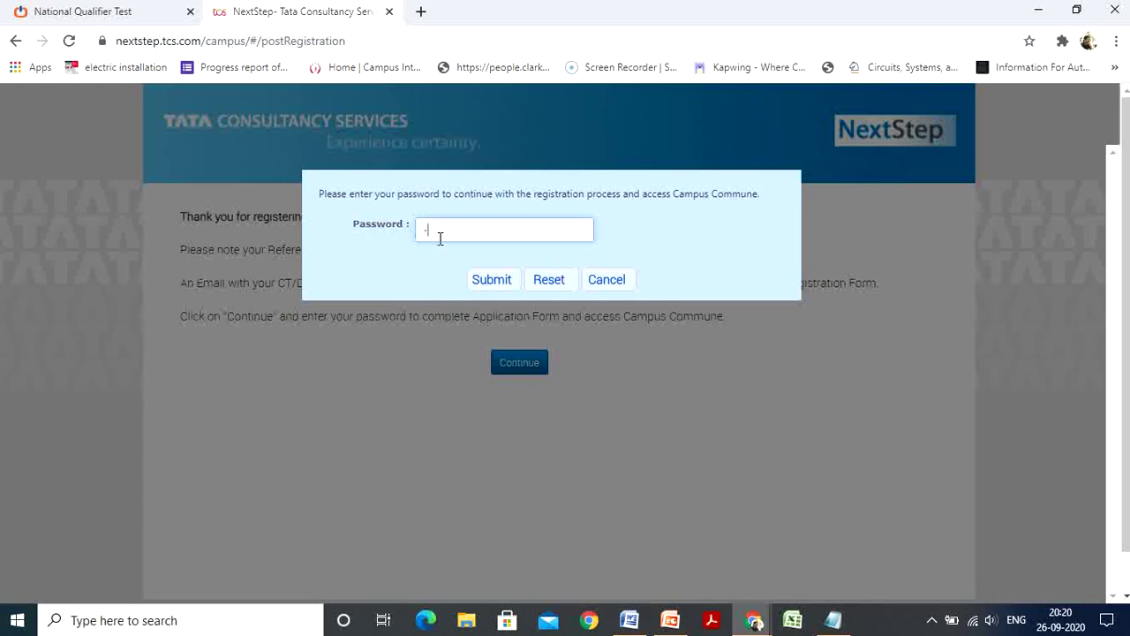
{"action": "left_click", "coordinate": [492, 281]}
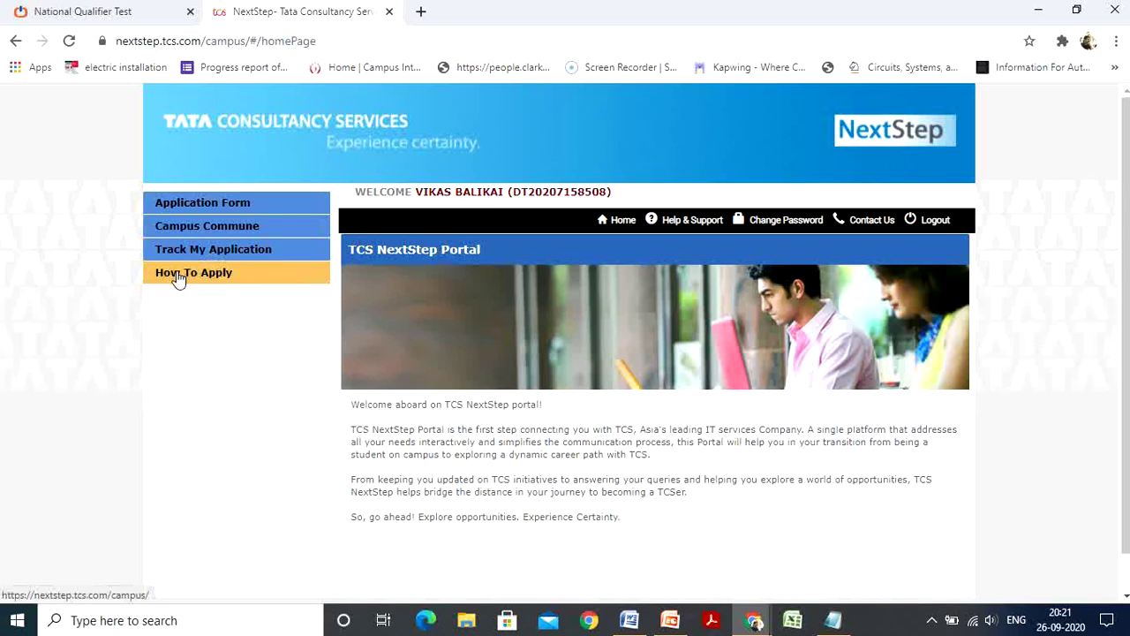
- Open Application Form from the left menu and start filling its Personal Details
{"action": "left_click", "coordinate": [200, 207]}
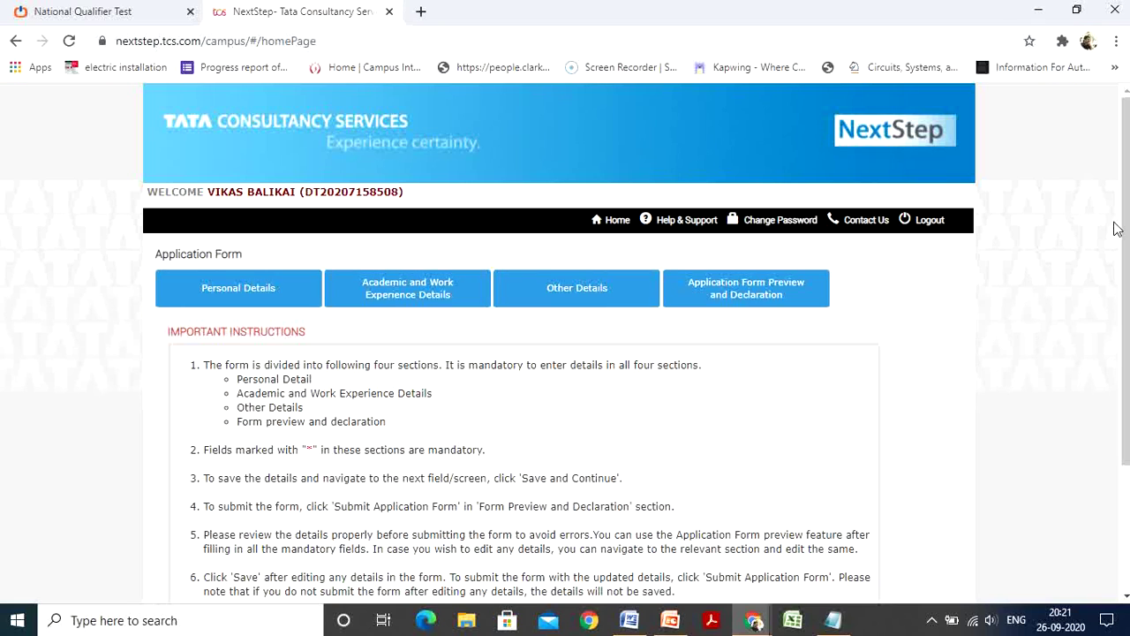
{"action": "left_click_drag", "start_coordinate": [1127, 221], "coordinate": [1128, 291]}
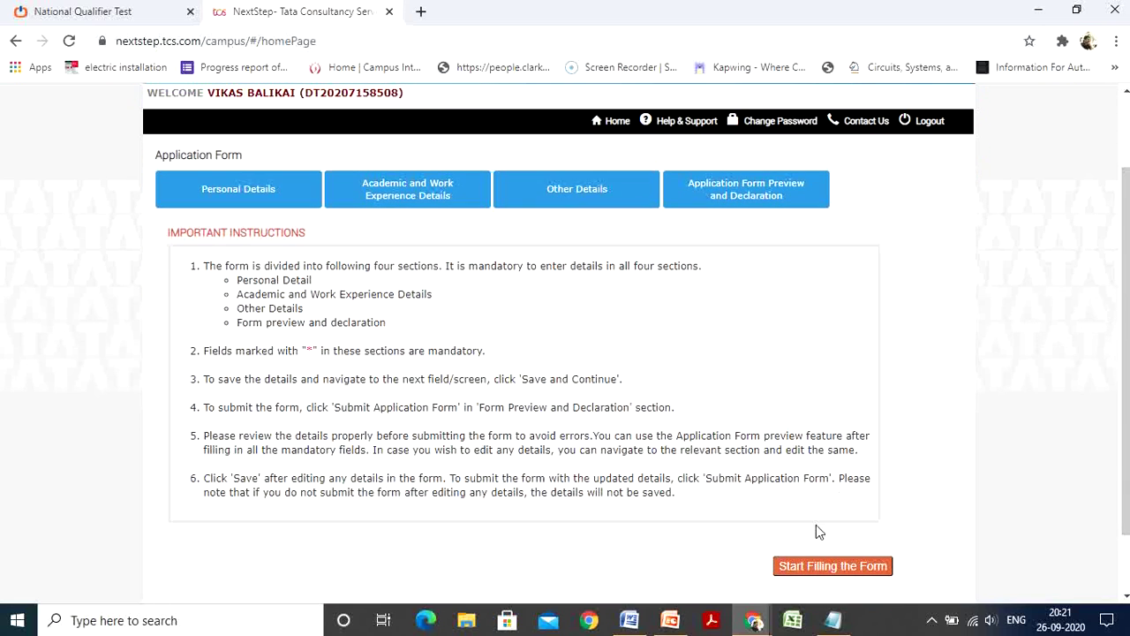
{"action": "left_click", "coordinate": [805, 567]}
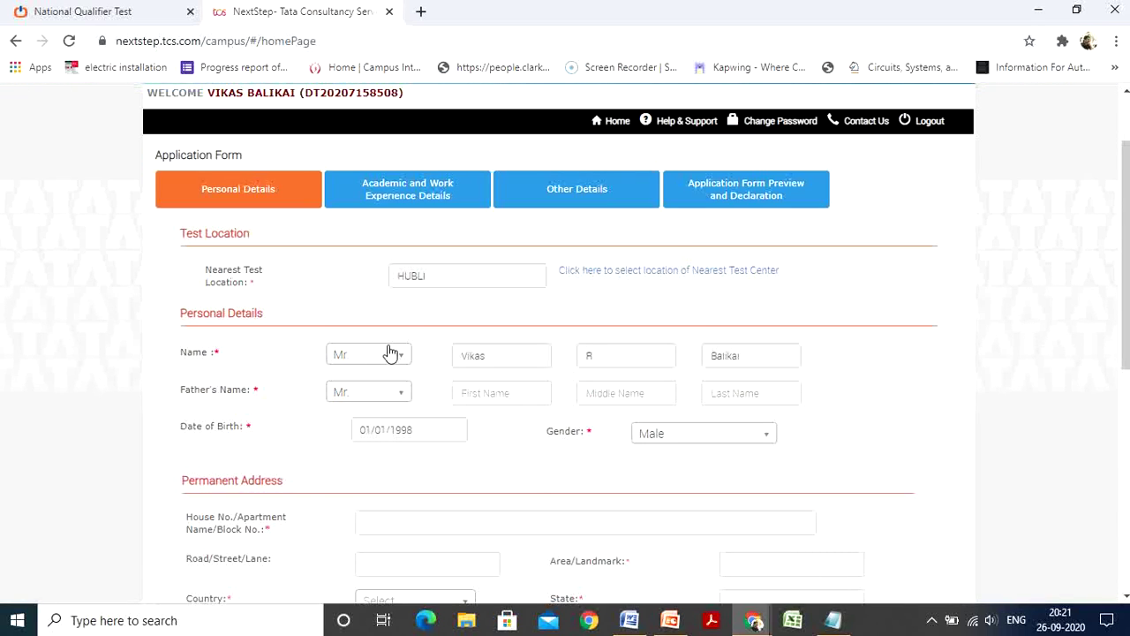
- Enter the father's first name and last name
{"action": "left_click", "coordinate": [492, 391]}
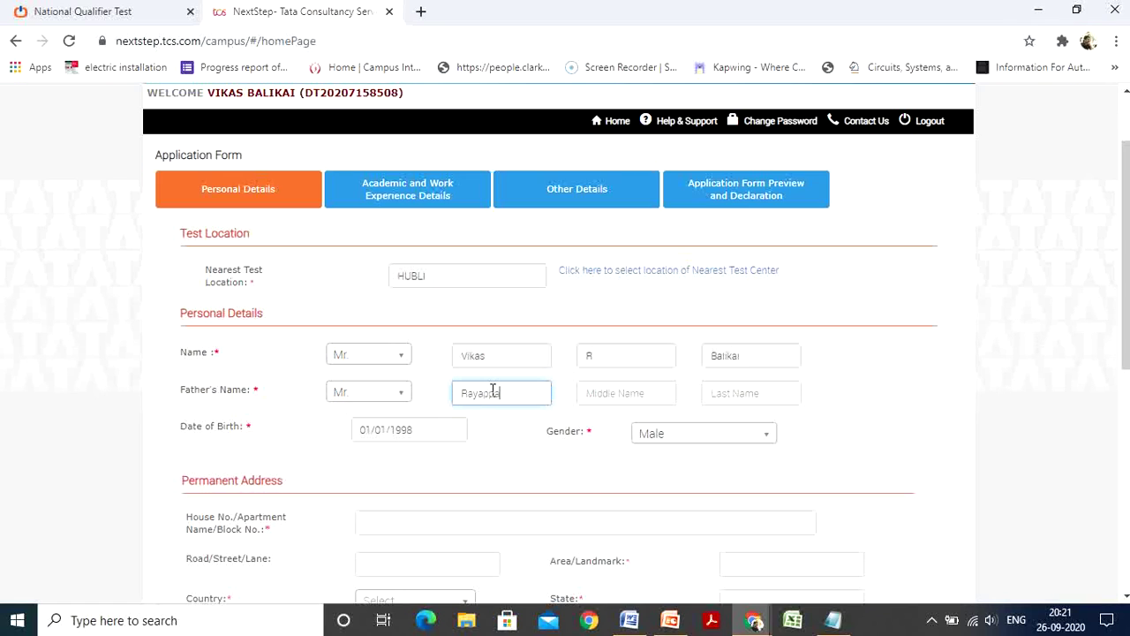
{"action": "key", "text": "Tab"}
{"action": "key", "text": "Tab"}
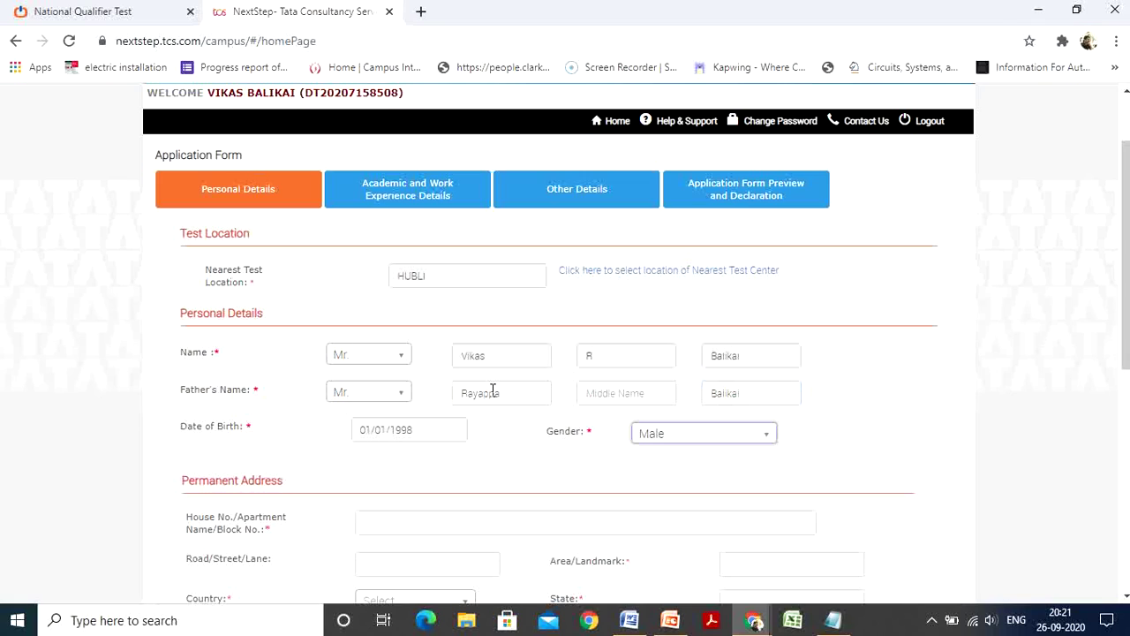
- Fill the permanent address house number, road/street and area/landmark lines
{"action": "key", "text": "Tab"}
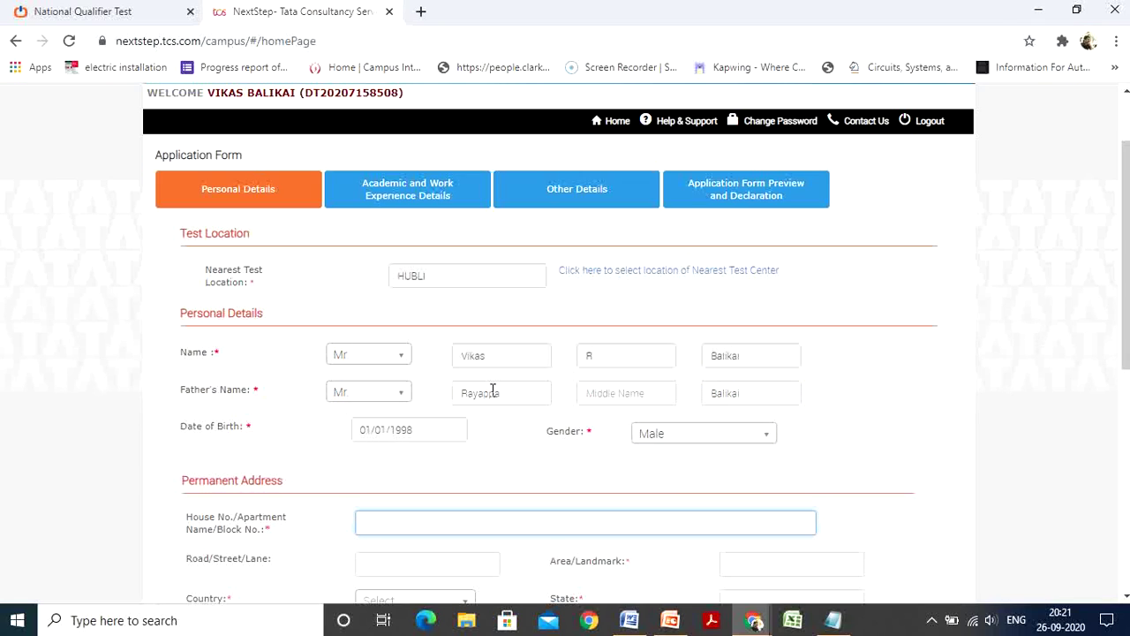
{"action": "key", "text": "Tab"}
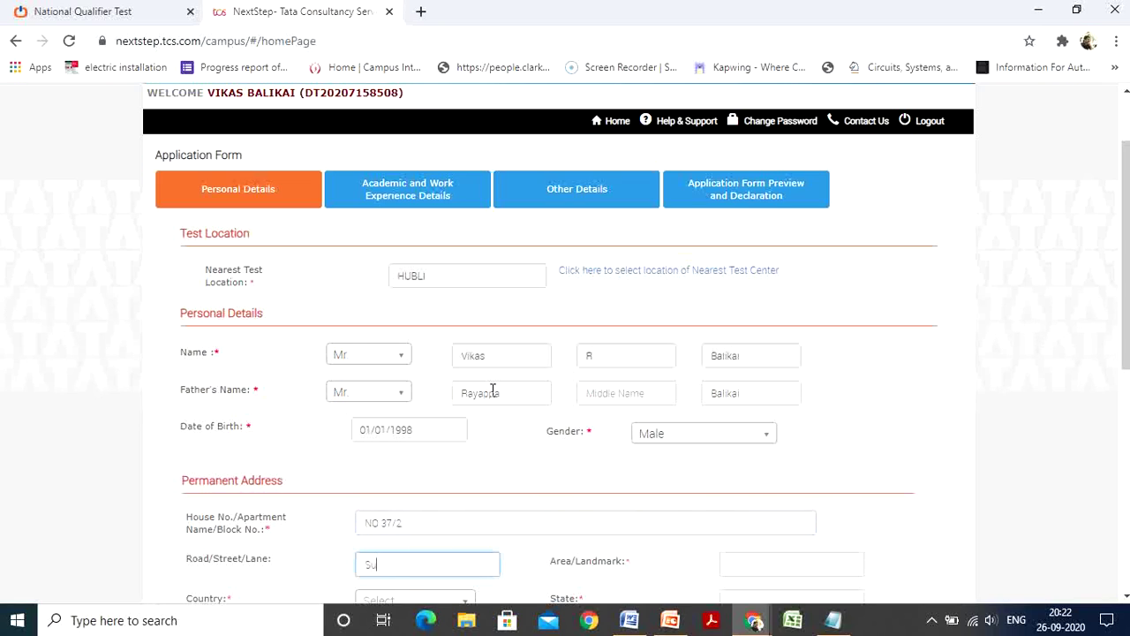
{"action": "key", "text": "Tab"}
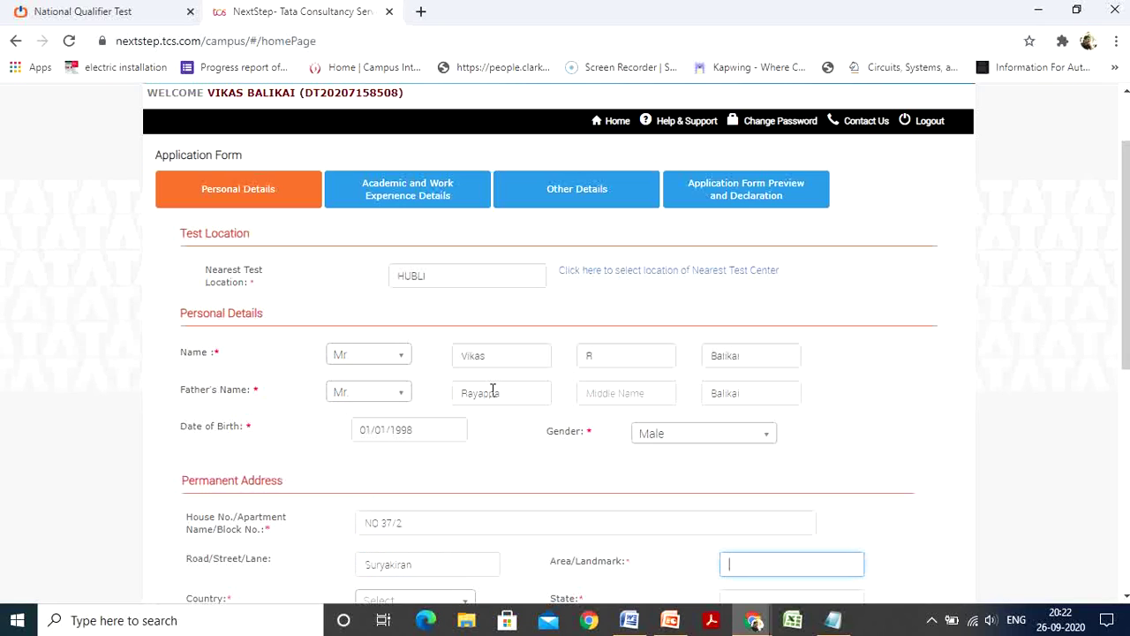
{"action": "key", "text": "Tab"}
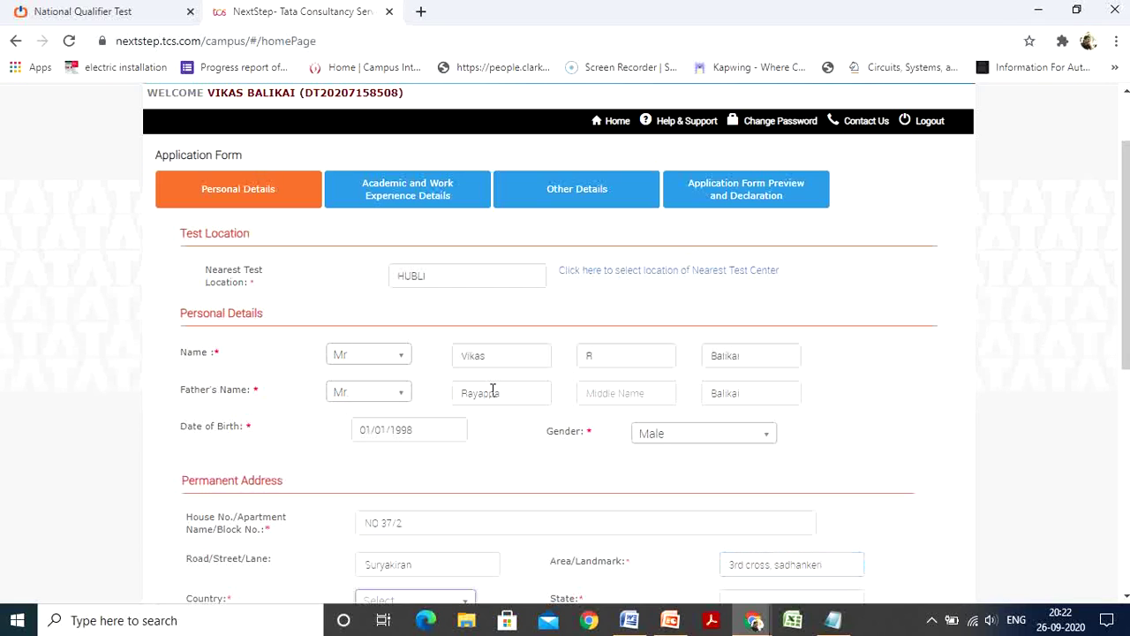
{"action": "key", "text": "Tab"}
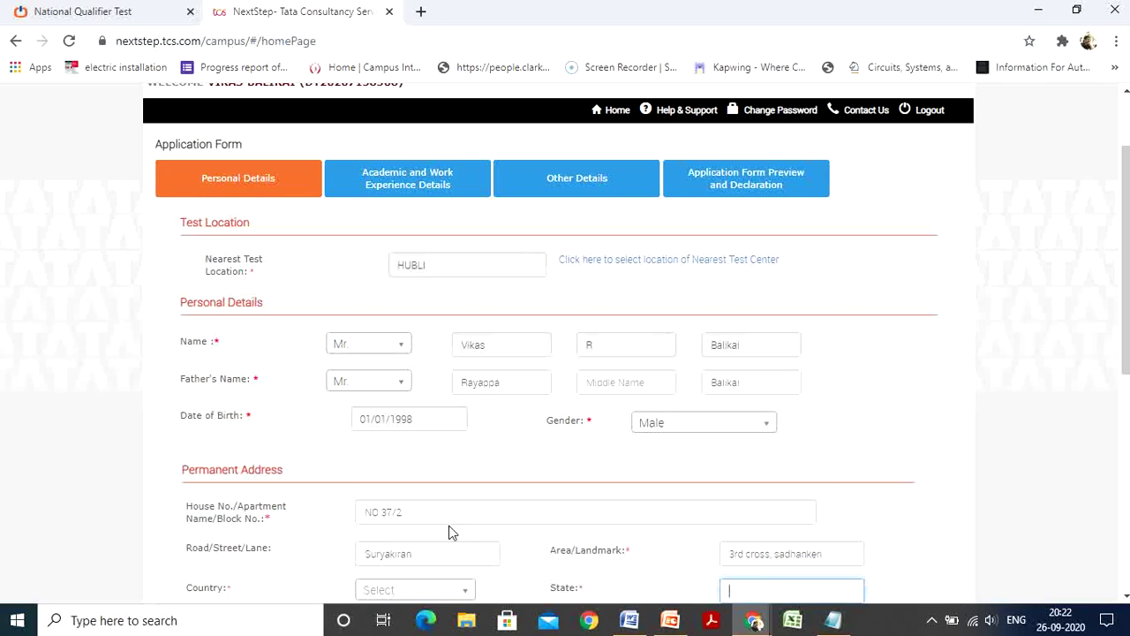
- Set the permanent address country to India by searching 'ind'
{"action": "left_click", "coordinate": [404, 592]}
{"action": "left_click", "coordinate": [405, 592]}
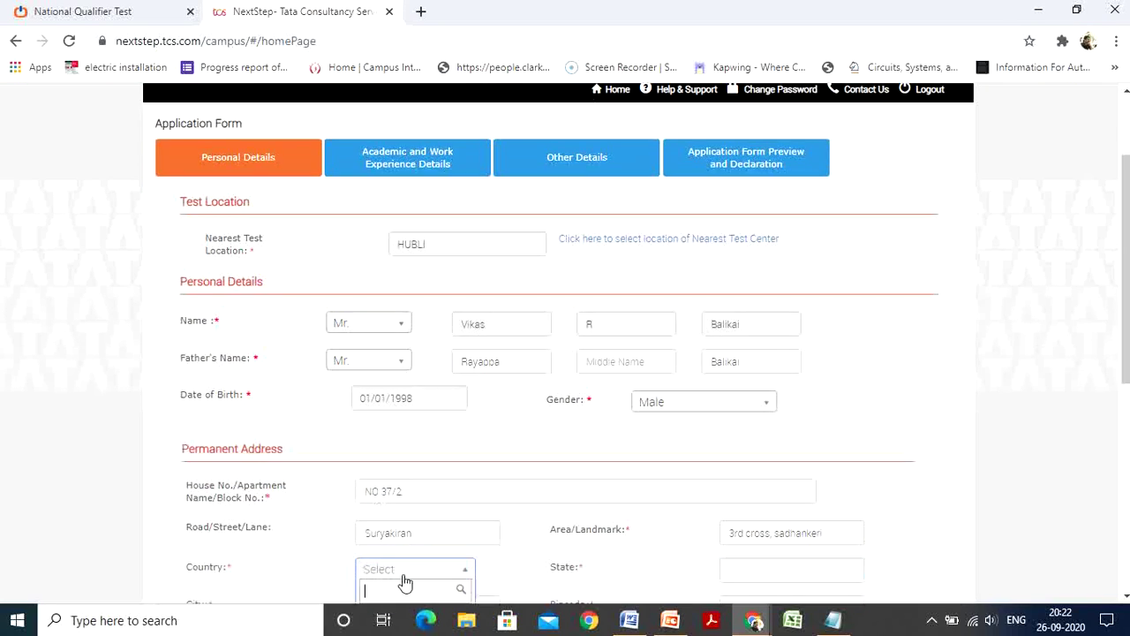
{"action": "type", "text": "ind"}
{"action": "scroll", "coordinate": [1127, 336], "scroll_direction": "down", "scroll_amount": 3}
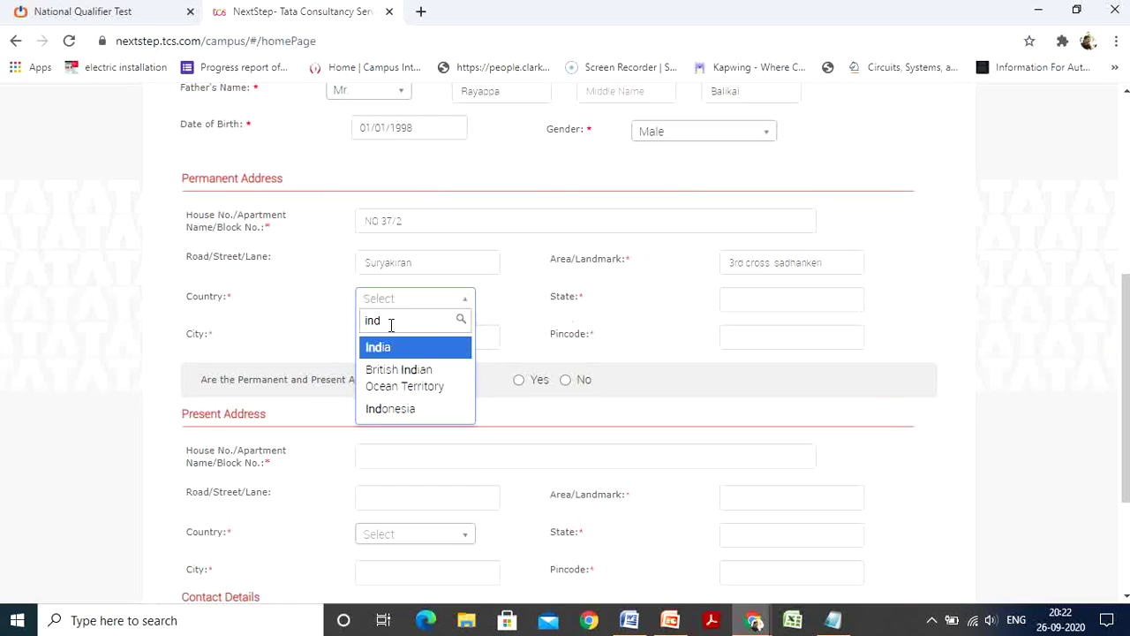
{"action": "key", "text": "Return"}
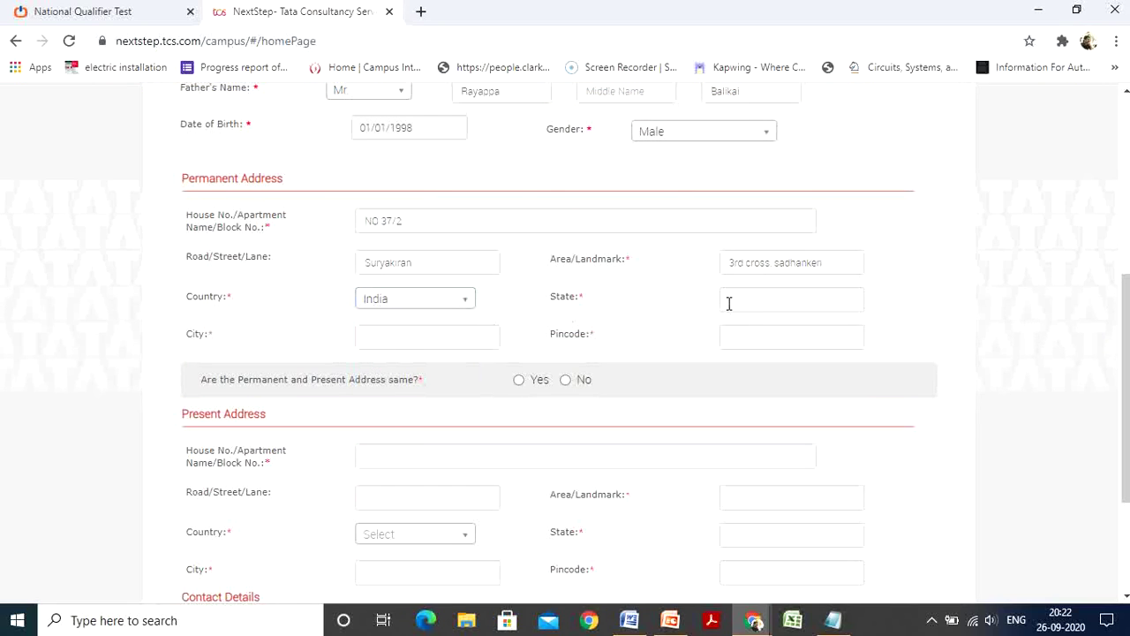
- Set state Karnataka with city and pincode autofilled, and mark present address as same
{"action": "left_click", "coordinate": [729, 303]}
{"action": "type", "text": "ka"}
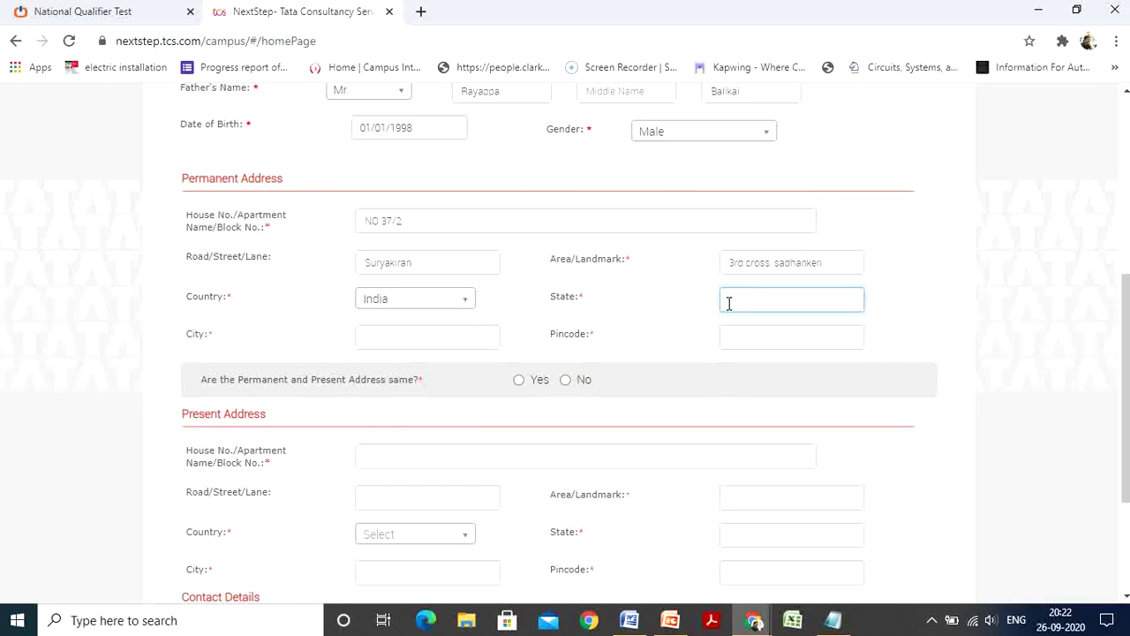
{"action": "type", "text": "rnataka"}
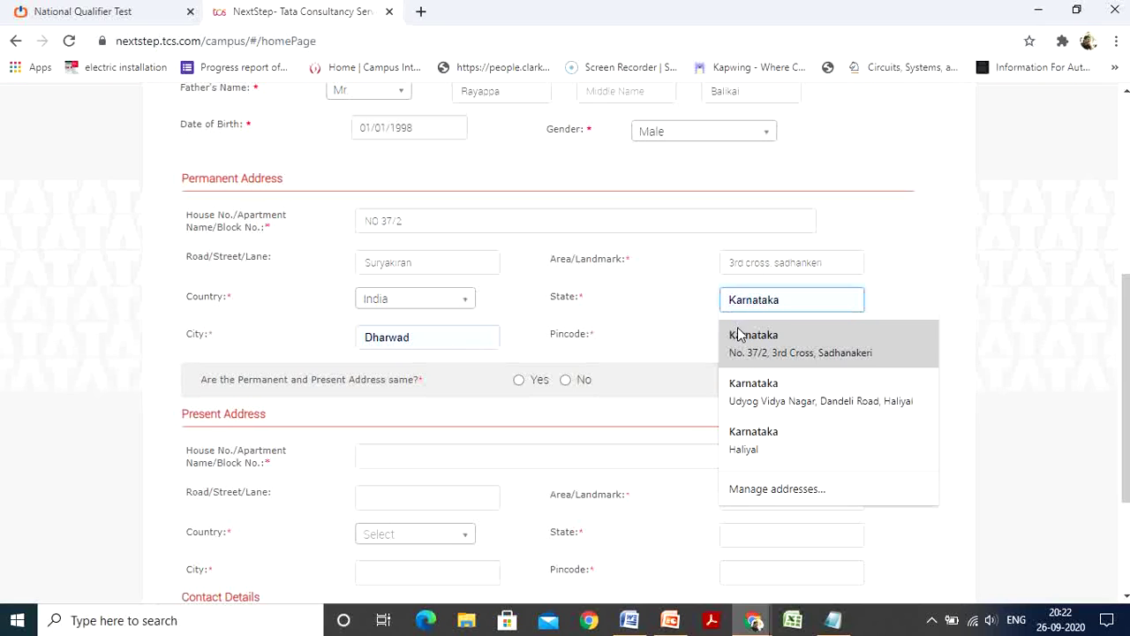
{"action": "left_click", "coordinate": [738, 336]}
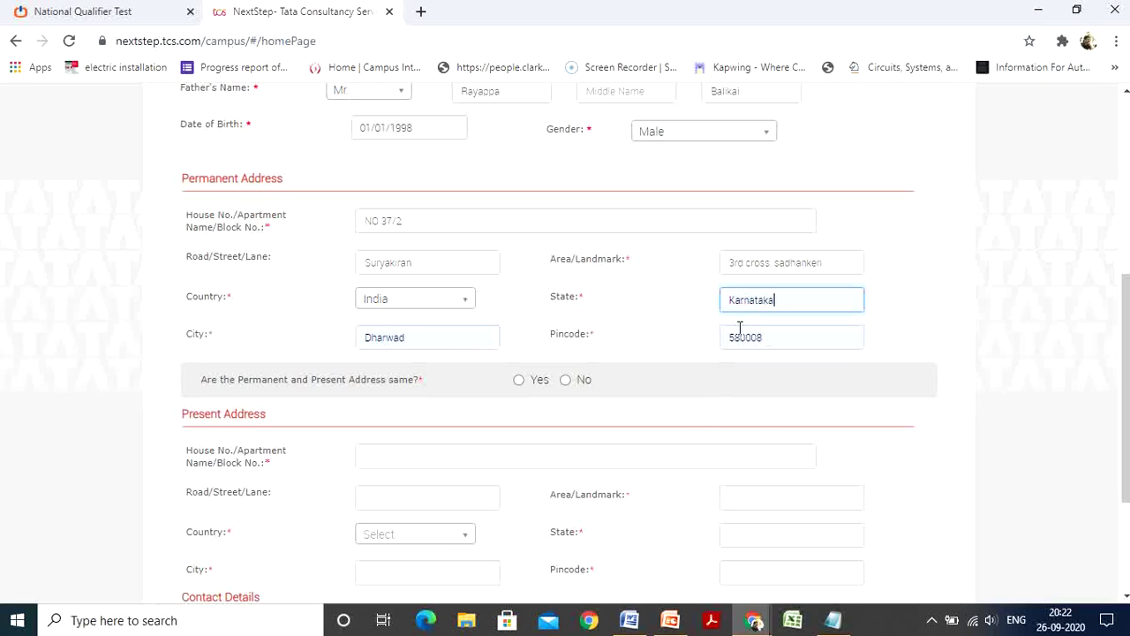
{"action": "double_click", "coordinate": [746, 291]}
{"action": "type", "text": "Karnataka"}
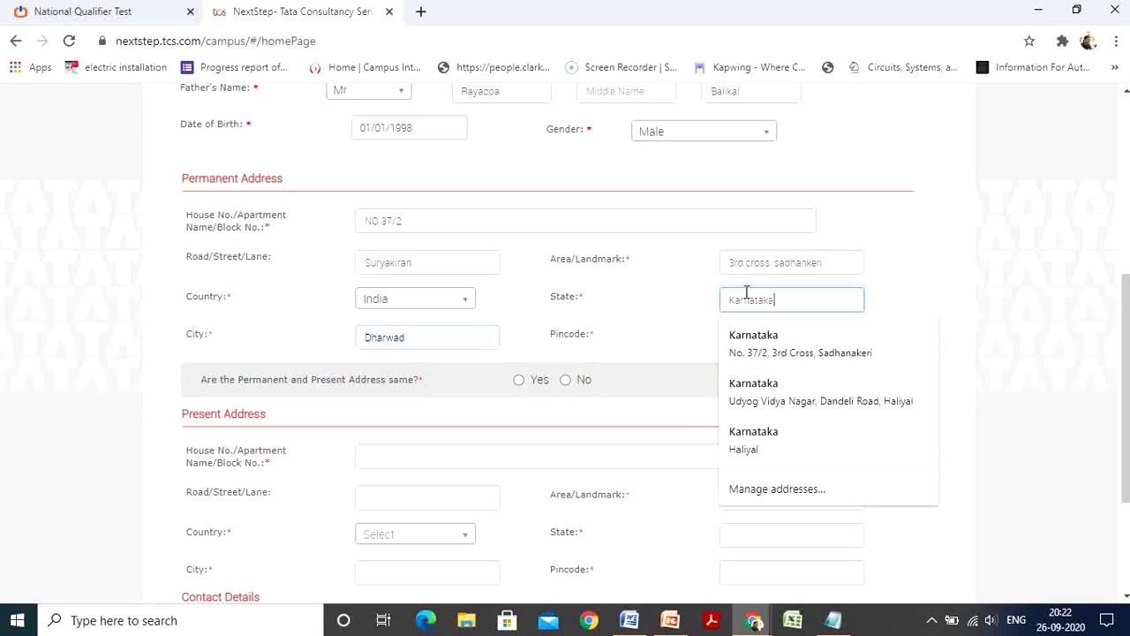
{"action": "left_click", "coordinate": [670, 309]}
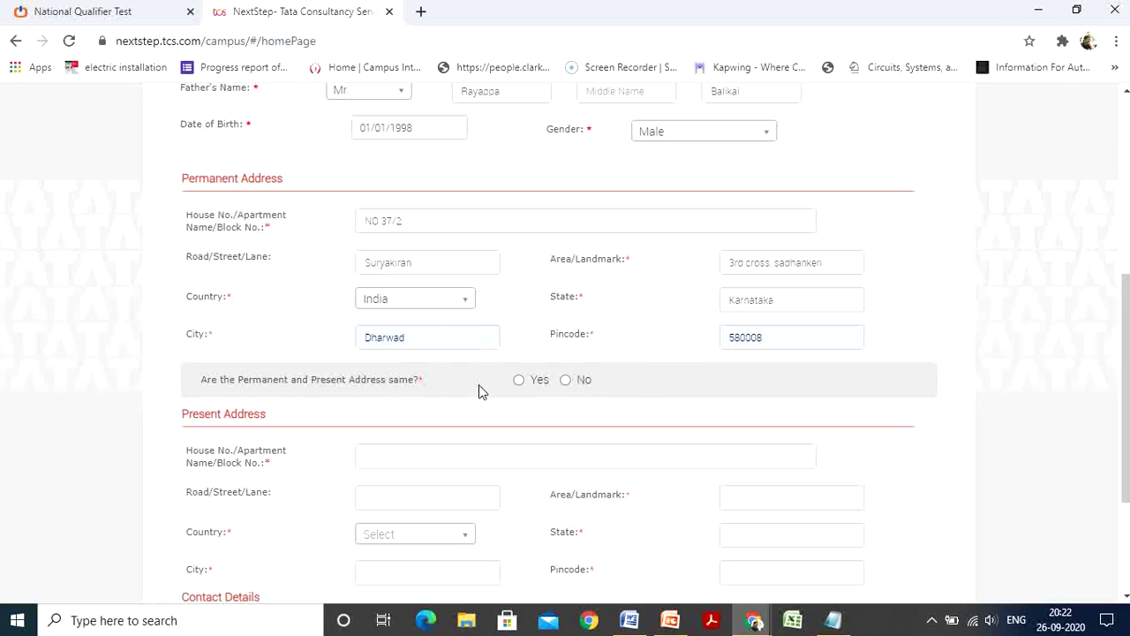
{"action": "left_click", "coordinate": [518, 381]}
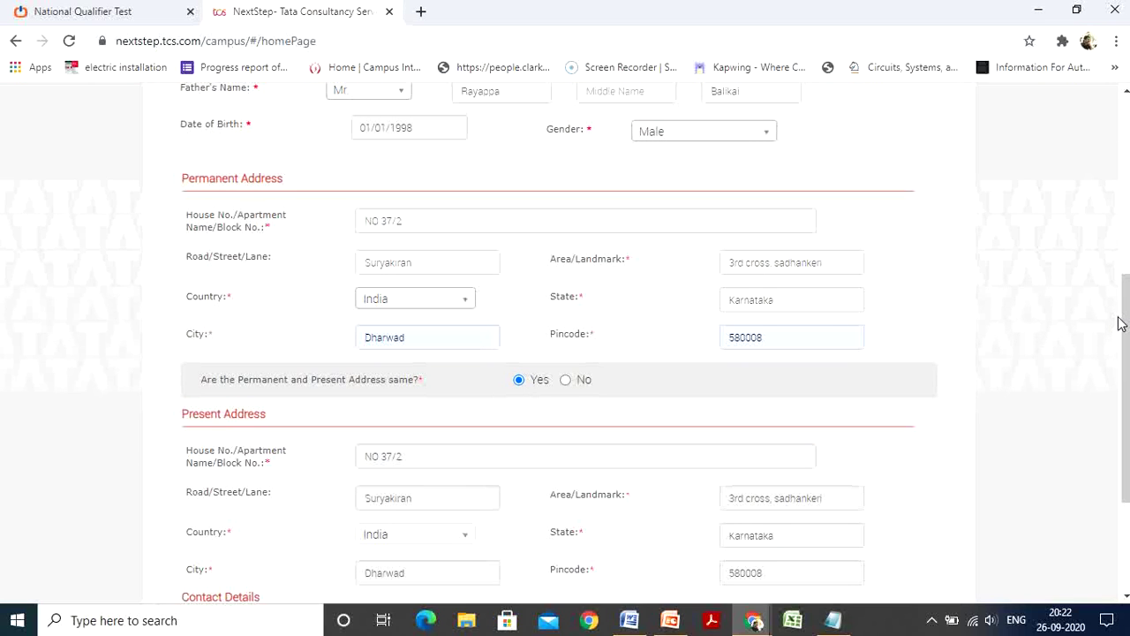
- Enter an alternate email address in Contact Details
{"action": "left_click_drag", "start_coordinate": [1120, 323], "coordinate": [1125, 388]}
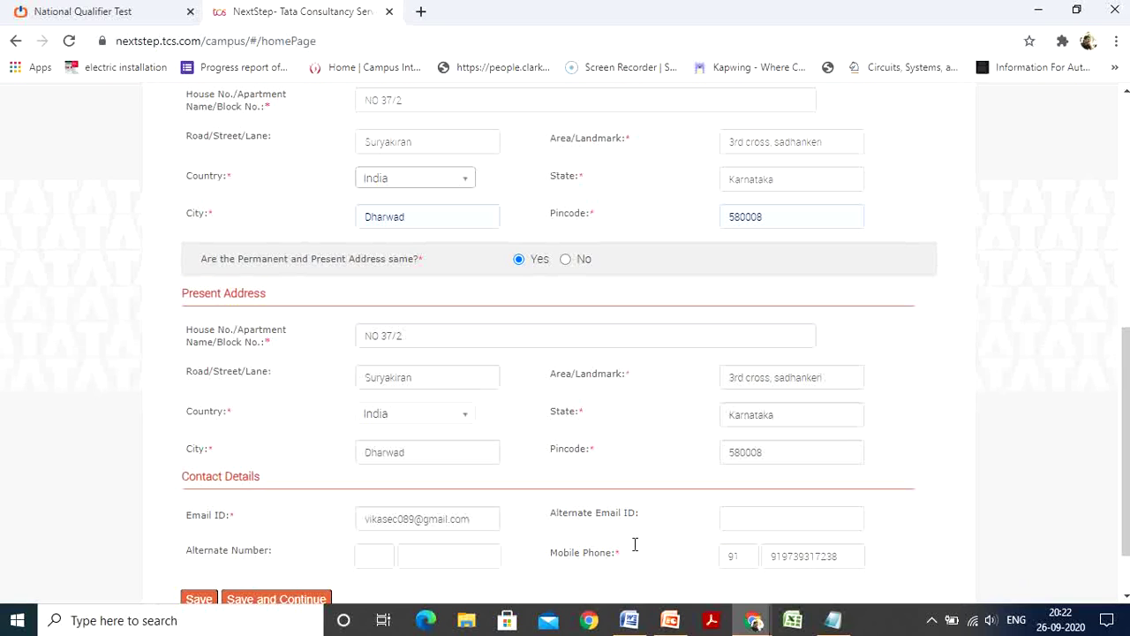
{"action": "left_click", "coordinate": [745, 513]}
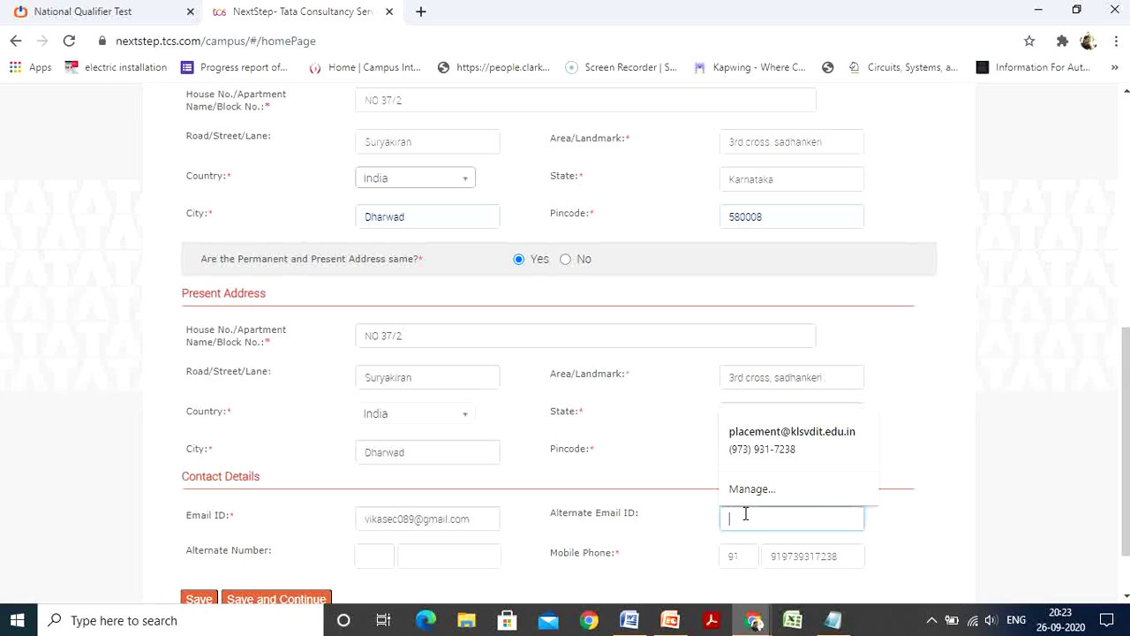
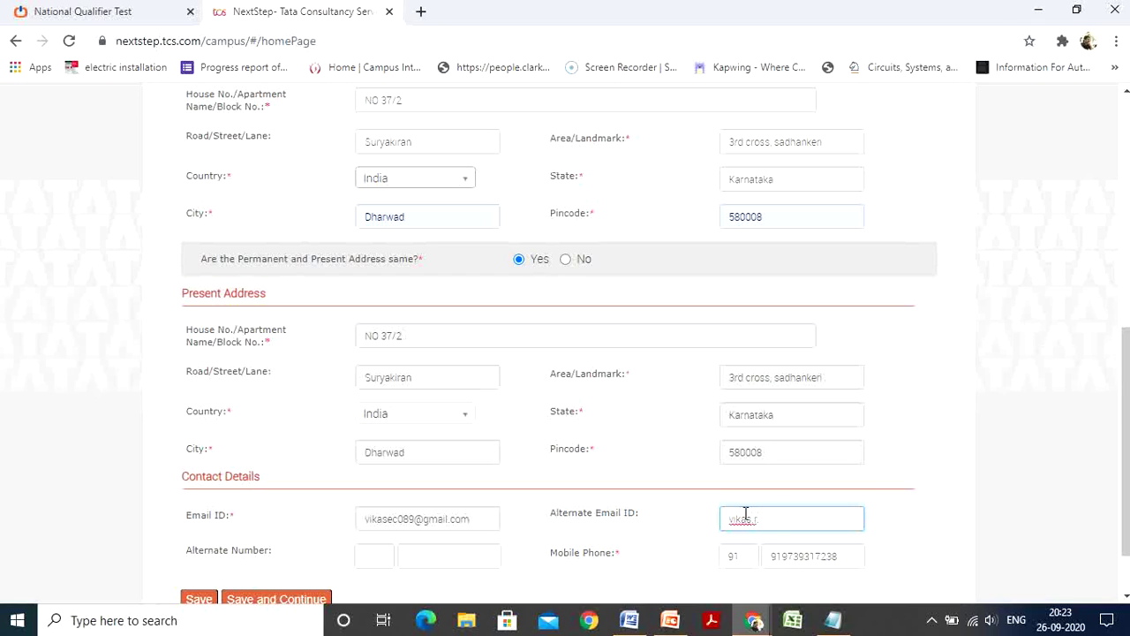
{"action": "key", "text": "Tab"}
{"action": "key", "text": "Tab"}
{"action": "key", "text": "Tab"}
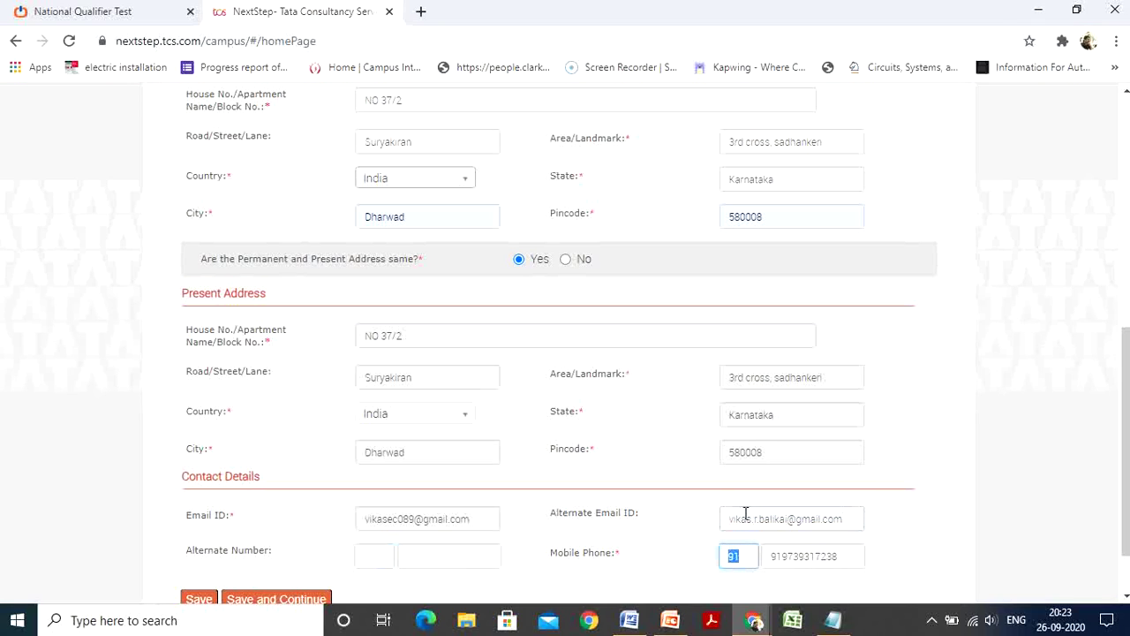
{"action": "key", "text": "Tab"}
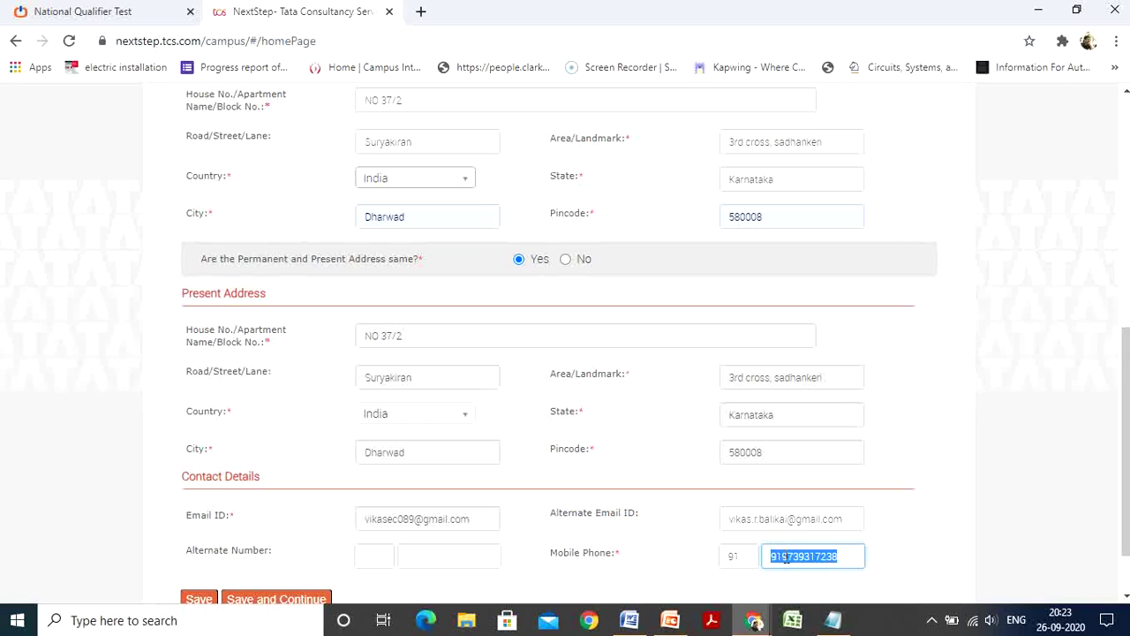
- Remove the duplicated 91 from the mobile number and try Save and Continue
{"action": "left_click", "coordinate": [786, 556]}
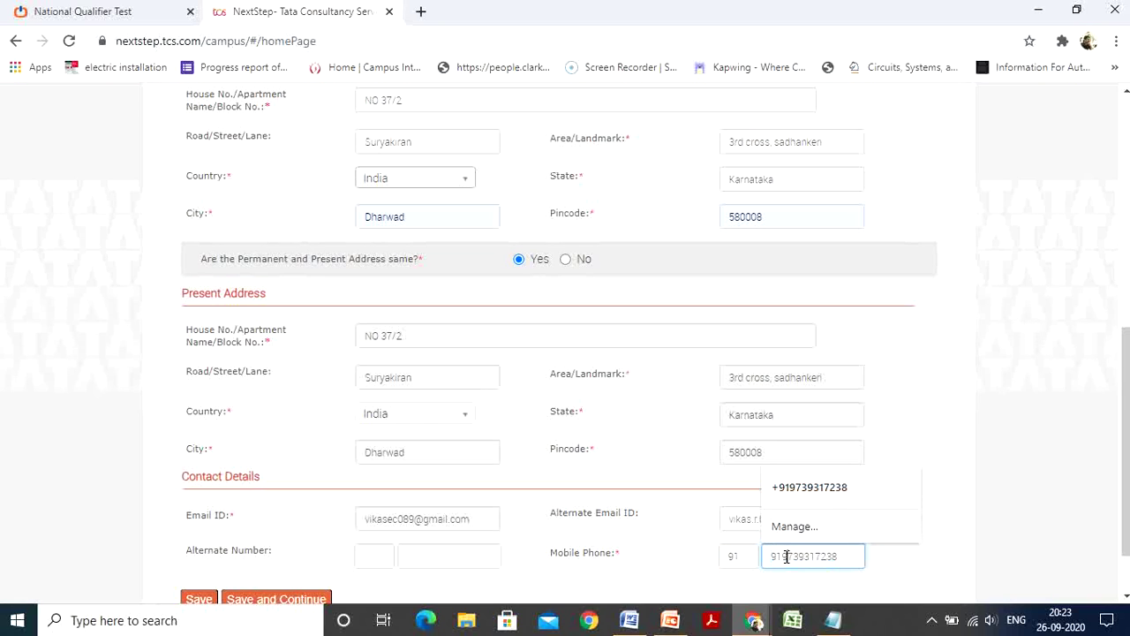
{"action": "key", "text": "BackSpace"}
{"action": "key", "text": "BackSpace"}
{"action": "left_click", "coordinate": [645, 568]}
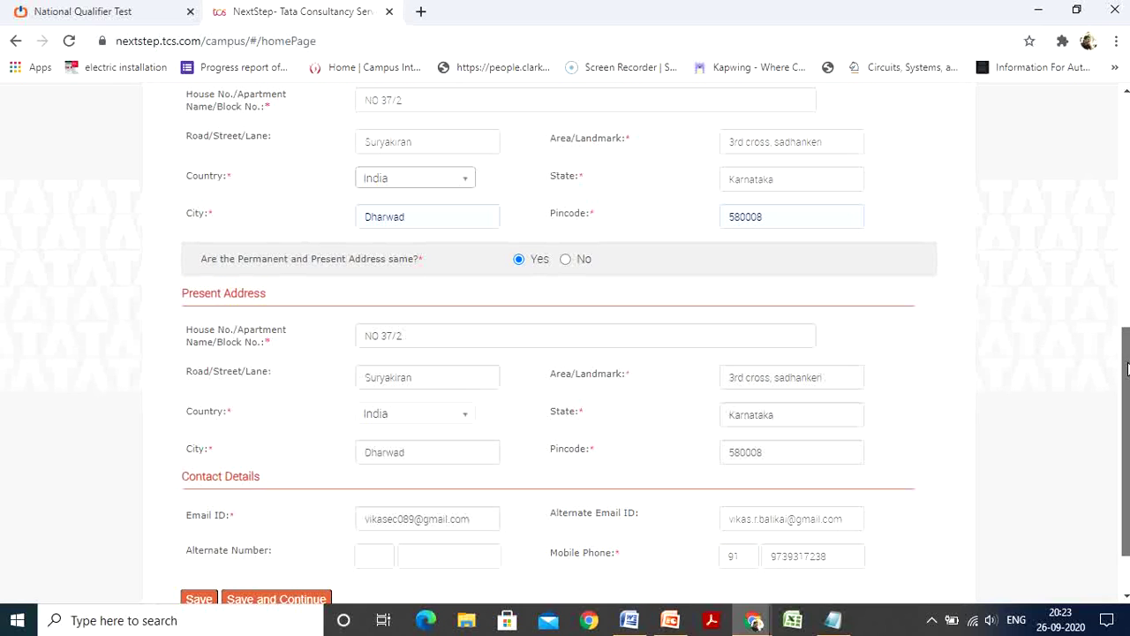
{"action": "left_click_drag", "start_coordinate": [1126, 369], "coordinate": [996, 416]}
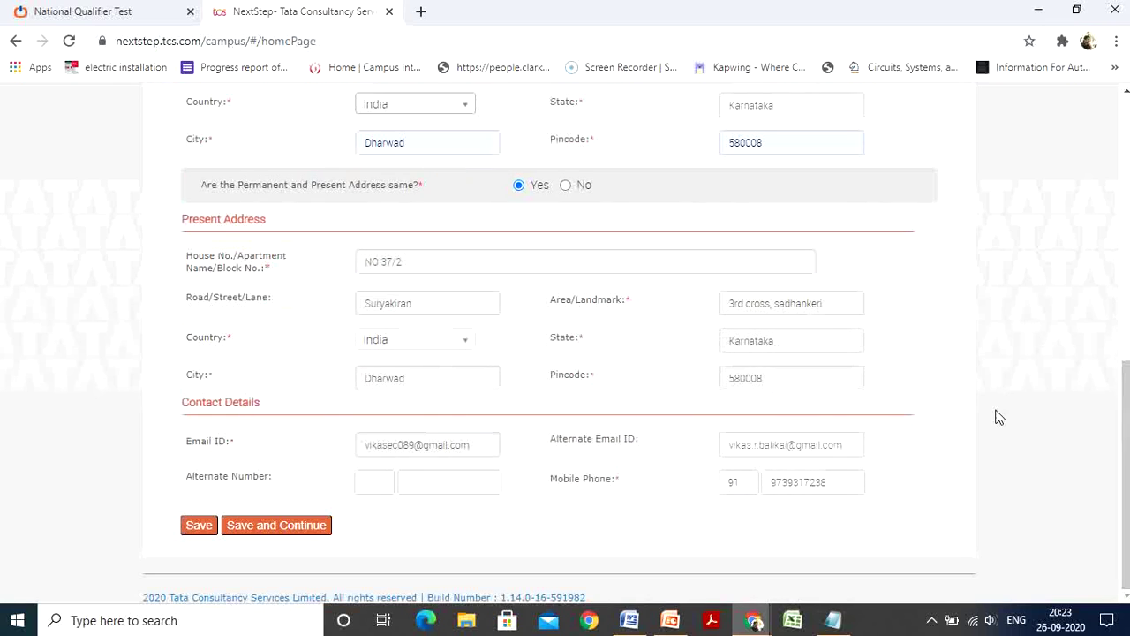
{"action": "left_click", "coordinate": [273, 527]}
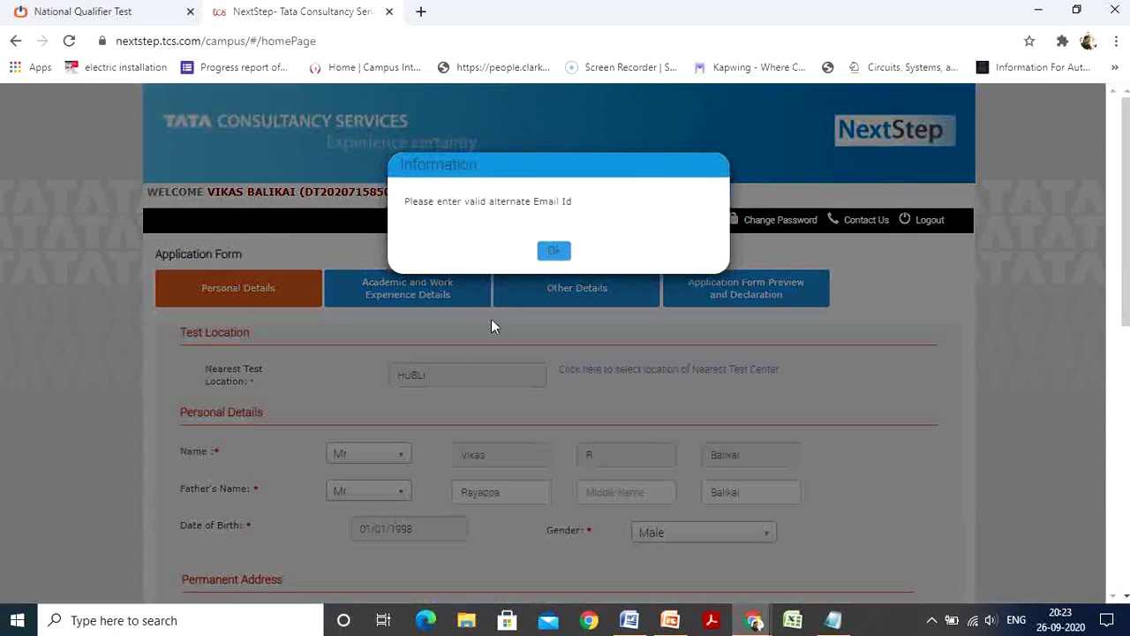
- Replace the alternate email with an institute address and retry saving, which fails again
{"action": "left_click", "coordinate": [553, 253]}
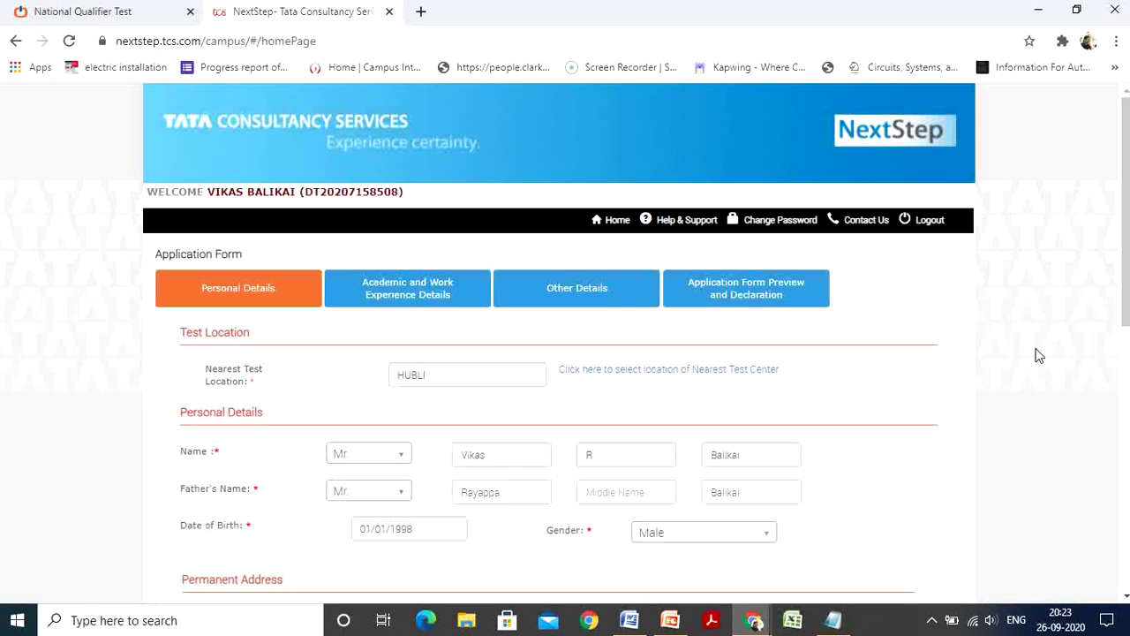
{"action": "left_click_drag", "start_coordinate": [1124, 322], "coordinate": [1124, 521]}
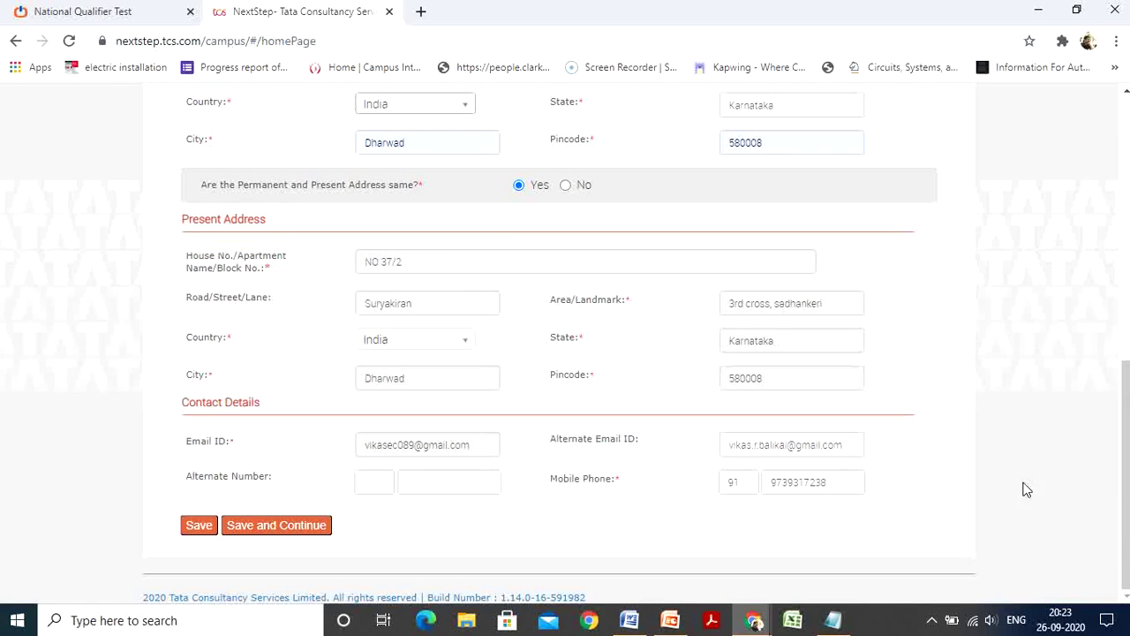
{"action": "left_click", "coordinate": [784, 445]}
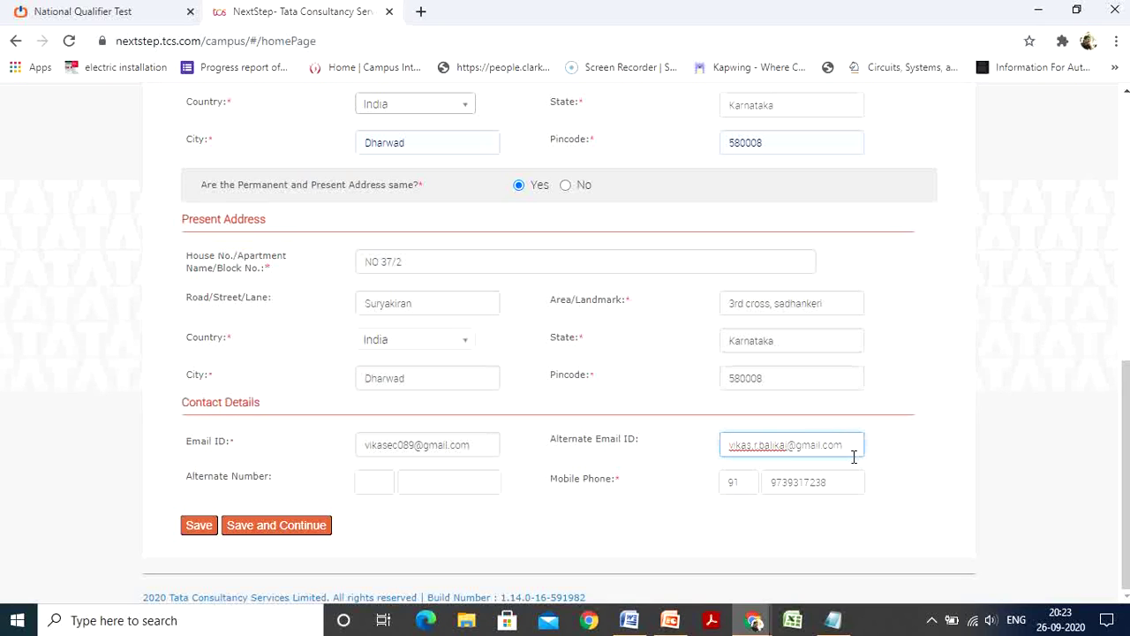
{"action": "key", "text": "BackSpace"}
{"action": "key", "text": "BackSpace"}
{"action": "key", "text": "BackSpace"}
{"action": "key", "text": "BackSpace"}
{"action": "key", "text": "BackSpace"}
{"action": "key", "text": "BackSpace"}
{"action": "key", "text": "BackSpace"}
{"action": "key", "text": "BackSpace"}
{"action": "key", "text": "BackSpace"}
{"action": "key", "text": "BackSpace"}
{"action": "key", "text": "BackSpace"}
{"action": "key", "text": "BackSpace"}
{"action": "key", "text": "BackSpace"}
{"action": "key", "text": "BackSpace"}
{"action": "key", "text": "BackSpace"}
{"action": "key", "text": "BackSpace"}
{"action": "key", "text": "BackSpace"}
{"action": "key", "text": "BackSpace"}
{"action": "key", "text": "BackSpace"}
{"action": "key", "text": "BackSpace"}
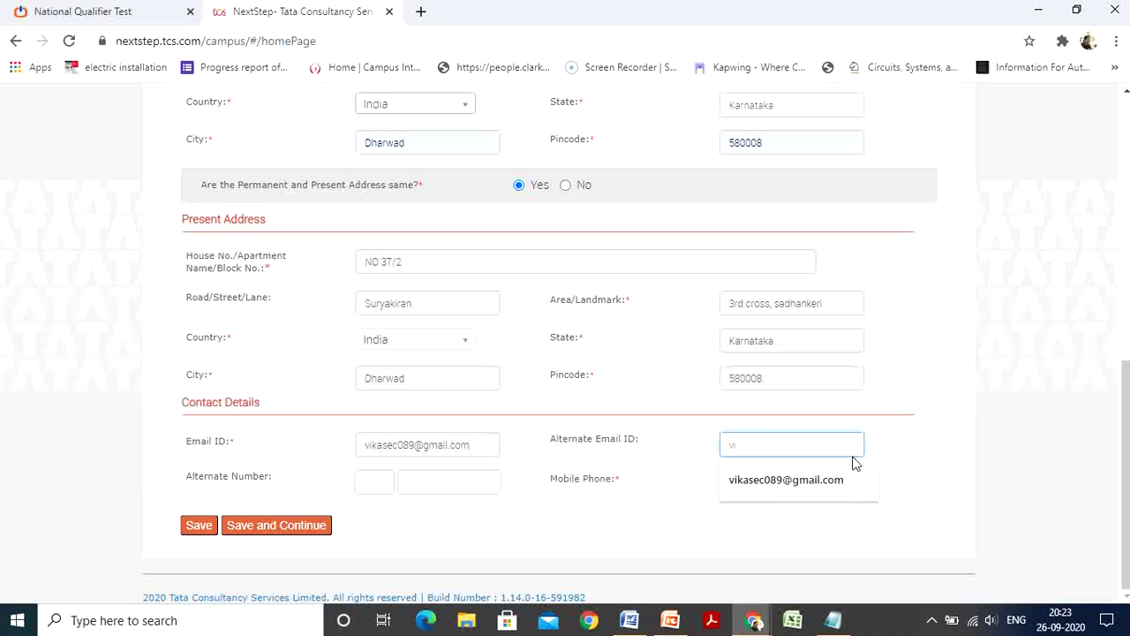
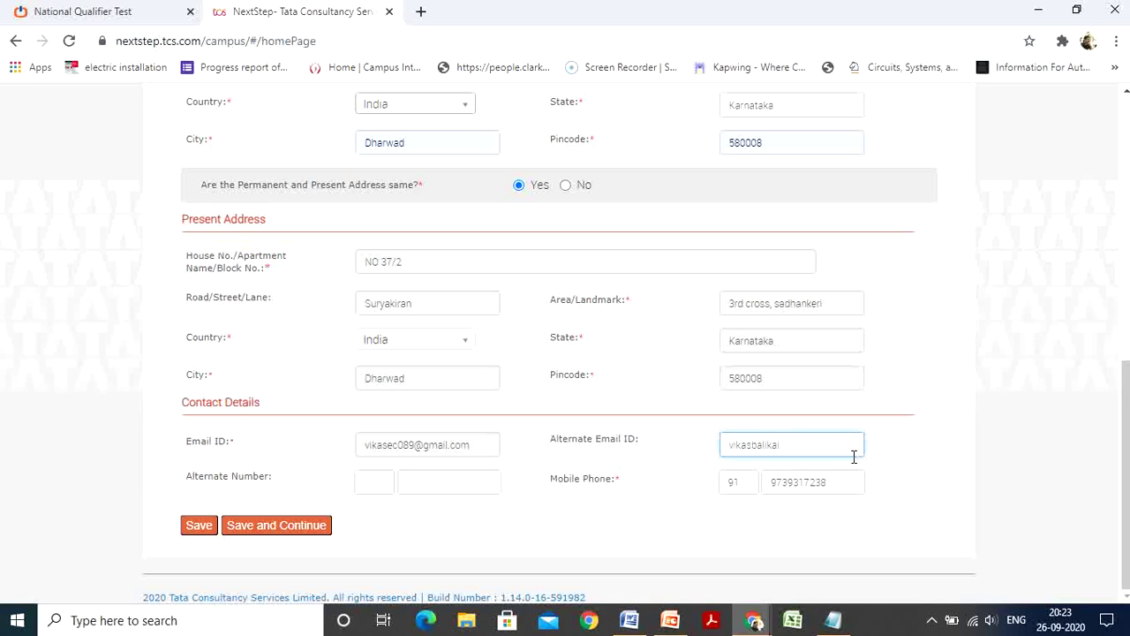
{"action": "left_click", "coordinate": [265, 527]}
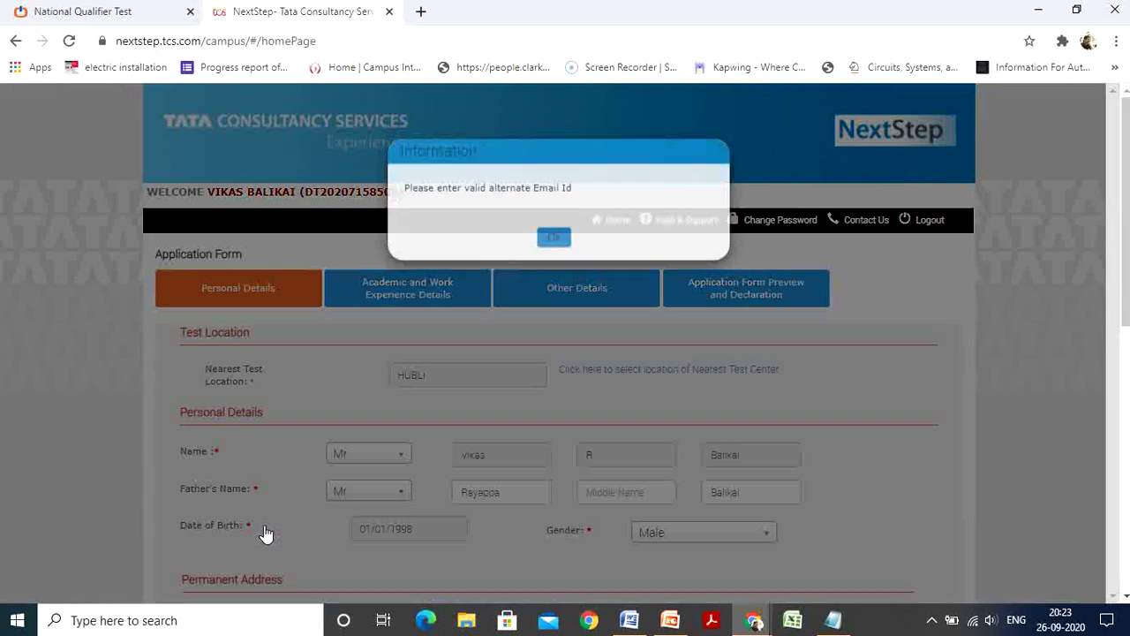
{"action": "left_click", "coordinate": [553, 252]}
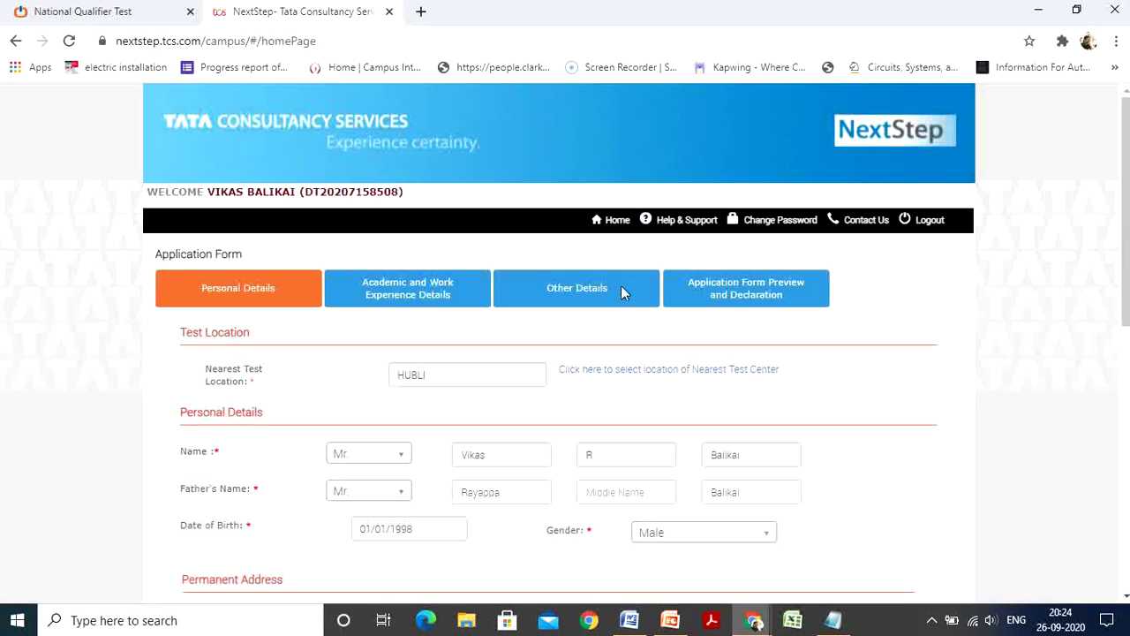
- Fill the alternate email with a different Gmail address from autofill suggestions
{"action": "left_click", "coordinate": [1123, 445]}
{"action": "scroll", "coordinate": [1123, 446], "scroll_direction": "down", "scroll_amount": 2}
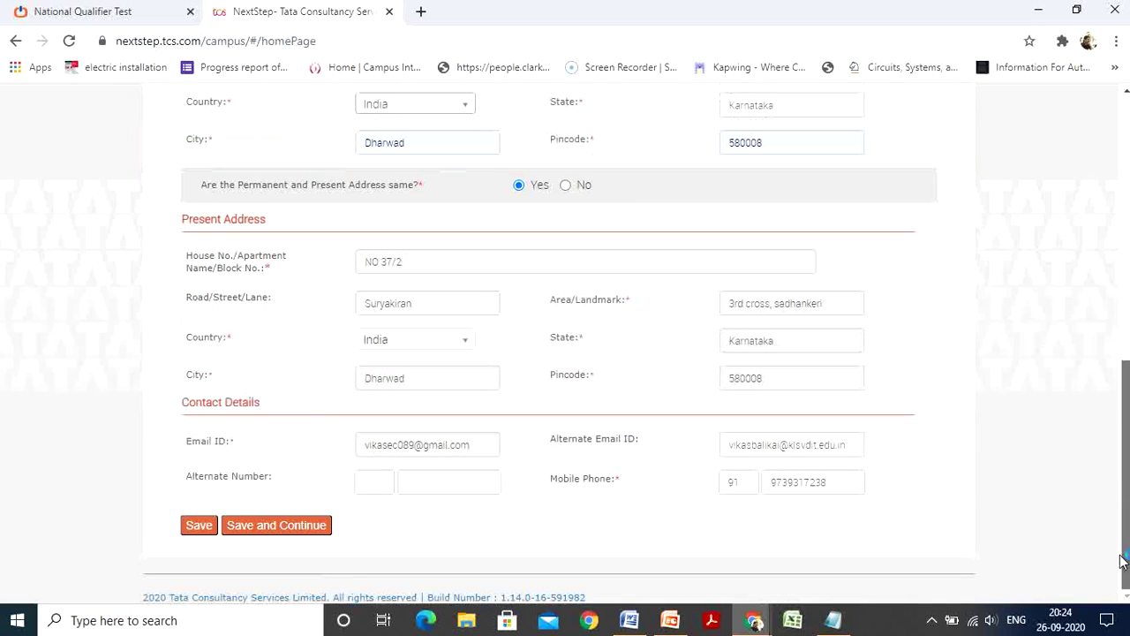
{"action": "left_click", "coordinate": [752, 450]}
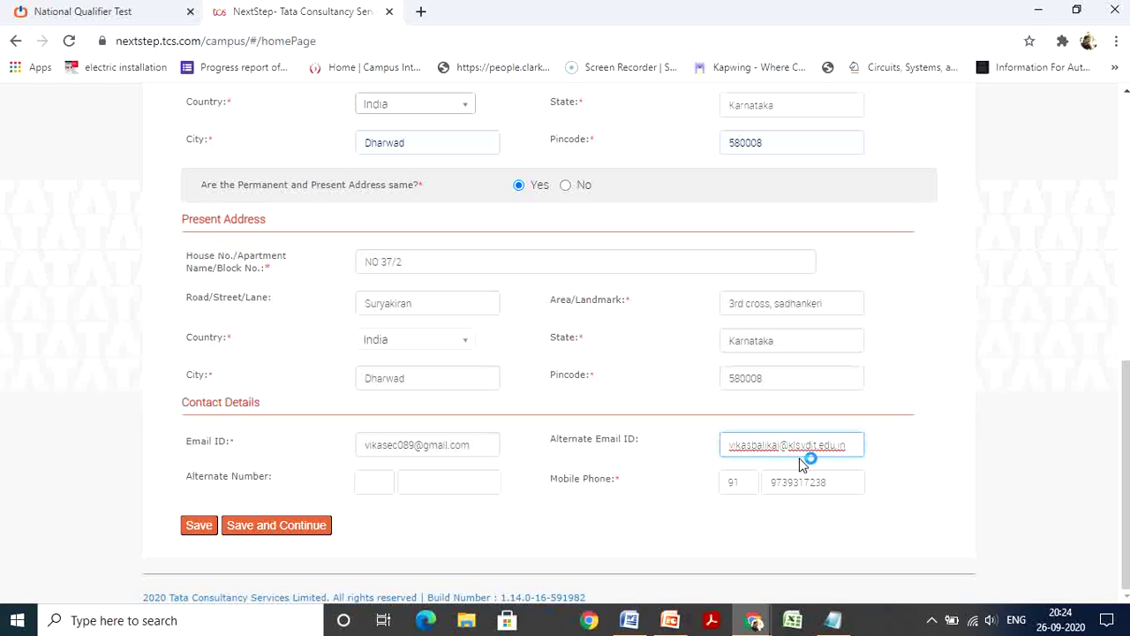
{"action": "scroll", "coordinate": [795, 455], "scroll_direction": "up", "scroll_amount": 5}
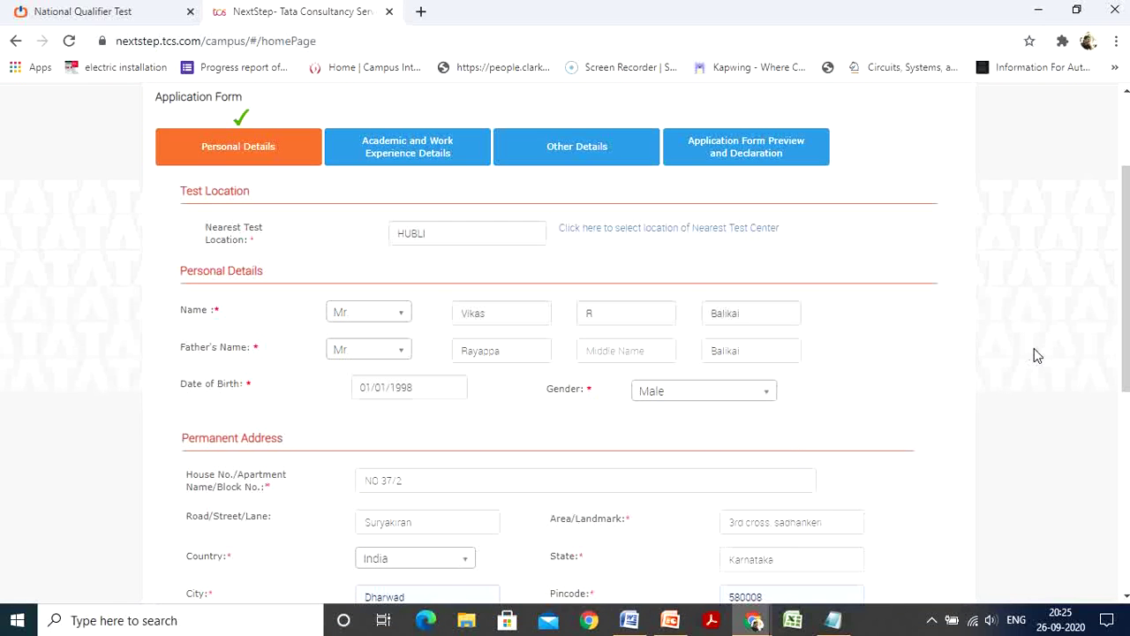
{"action": "left_click_drag", "start_coordinate": [1126, 347], "coordinate": [1127, 543]}
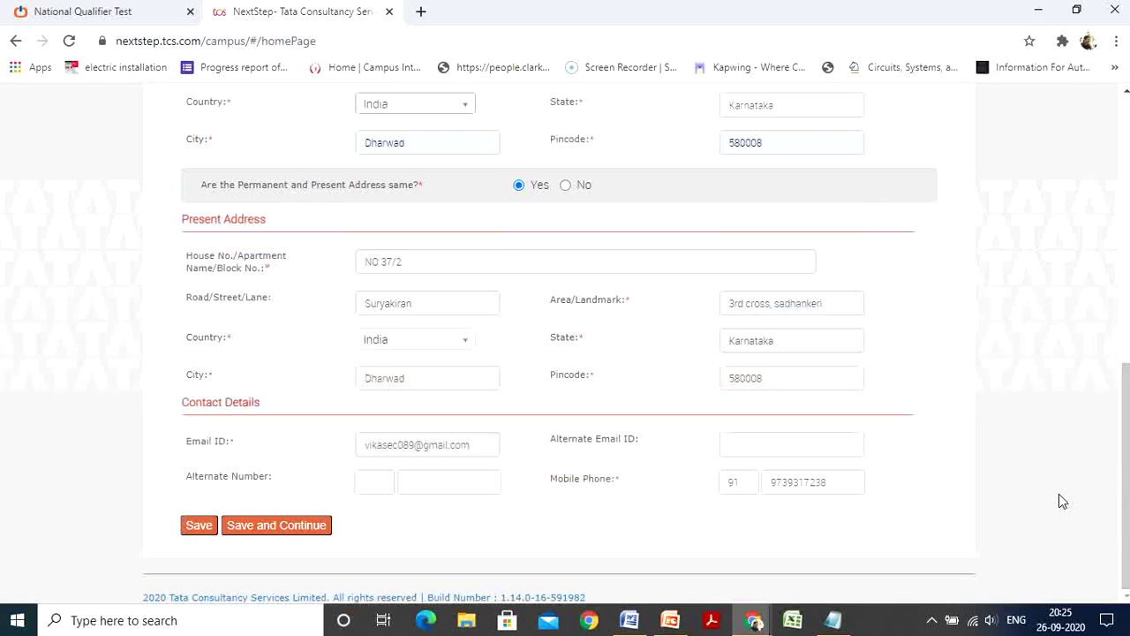
{"action": "left_click", "coordinate": [805, 446]}
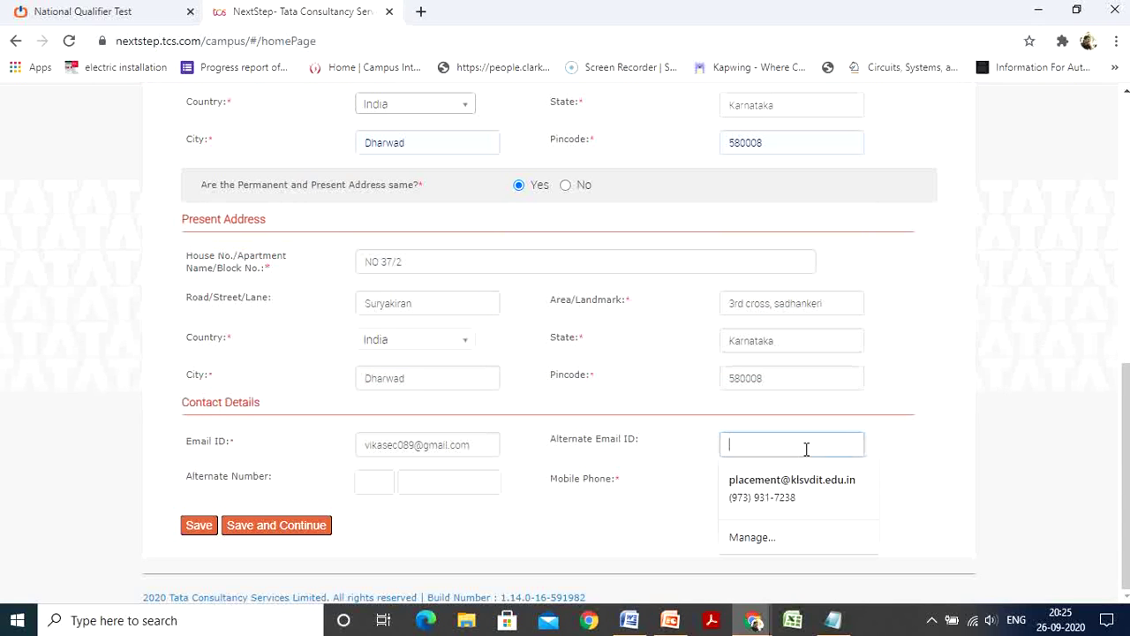
{"action": "key", "text": "ctrl+v"}
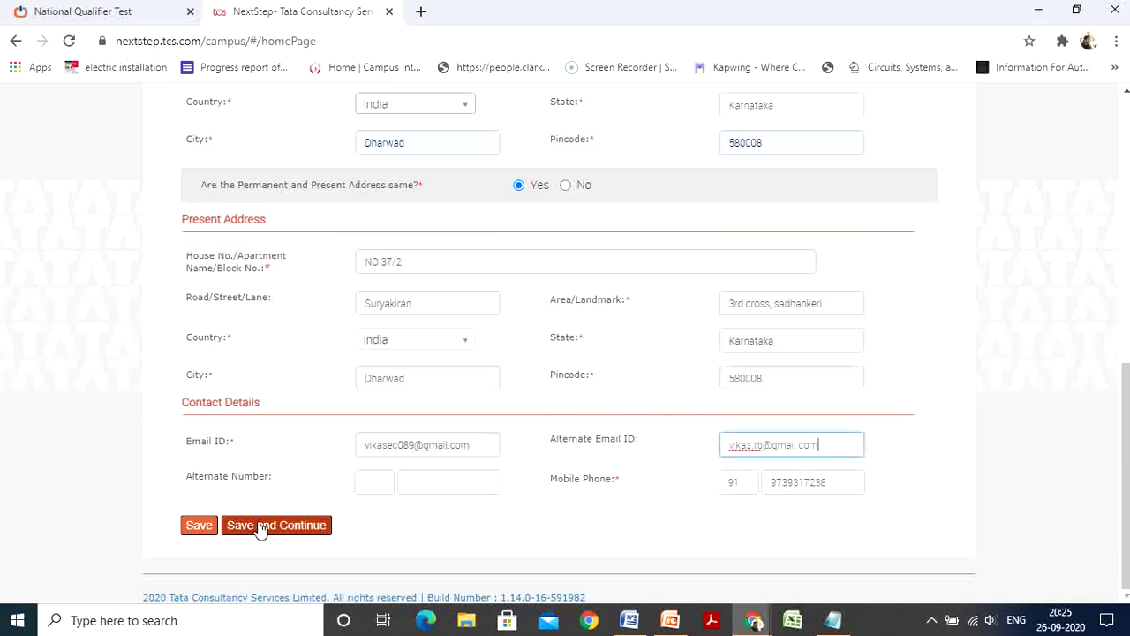
- Save Personal Details and continue past the Academic Instructions to Highest Qualification
{"action": "left_click", "coordinate": [260, 528]}
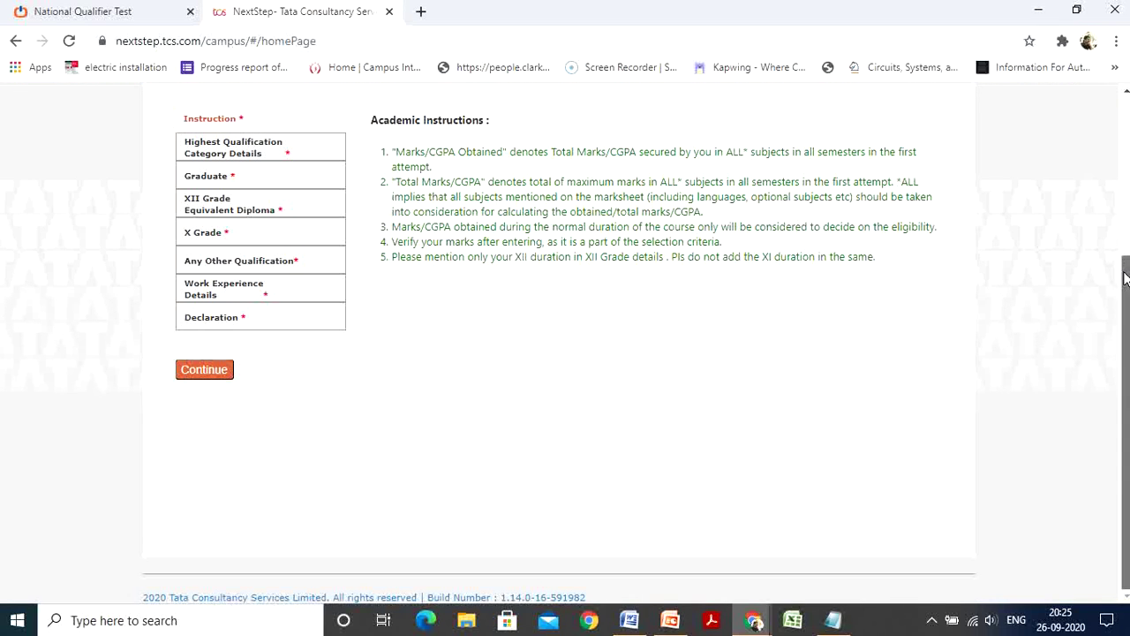
{"action": "left_click_drag", "start_coordinate": [1126, 275], "coordinate": [1115, 150]}
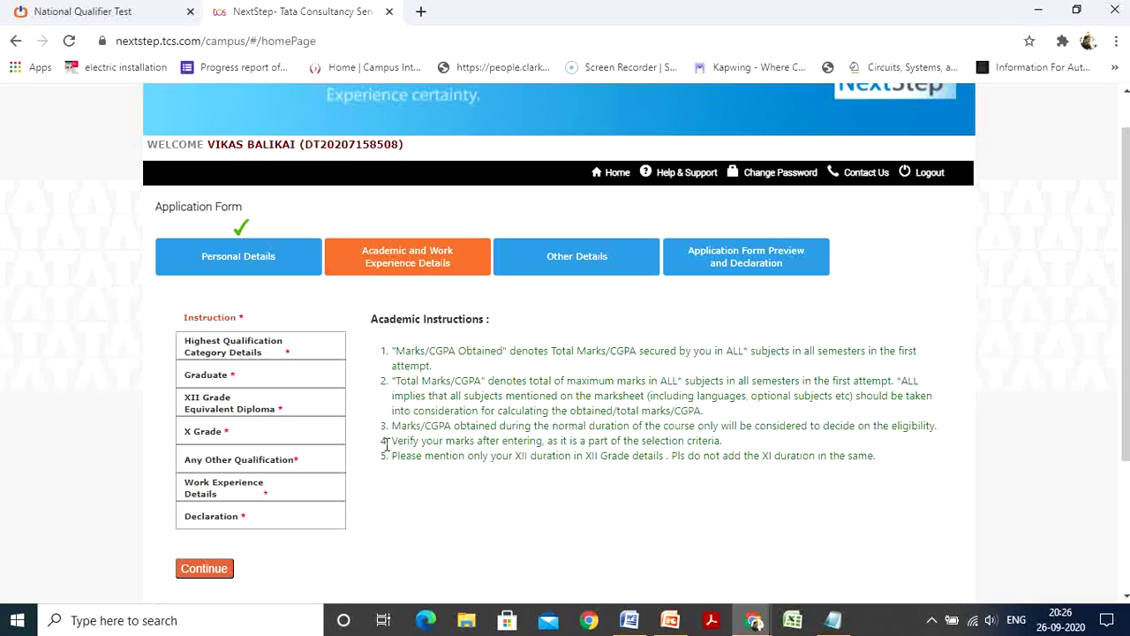
{"action": "left_click", "coordinate": [189, 569]}
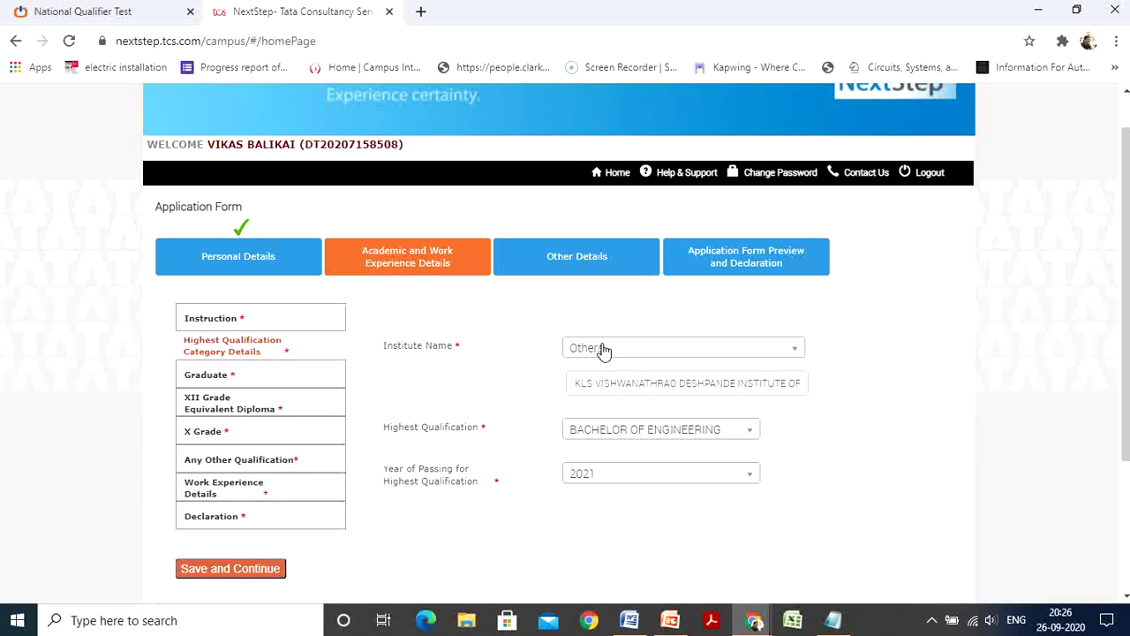
- Keep Institute Name as Others after searching 'kls', then open the Graduate section
{"action": "left_click", "coordinate": [600, 353]}
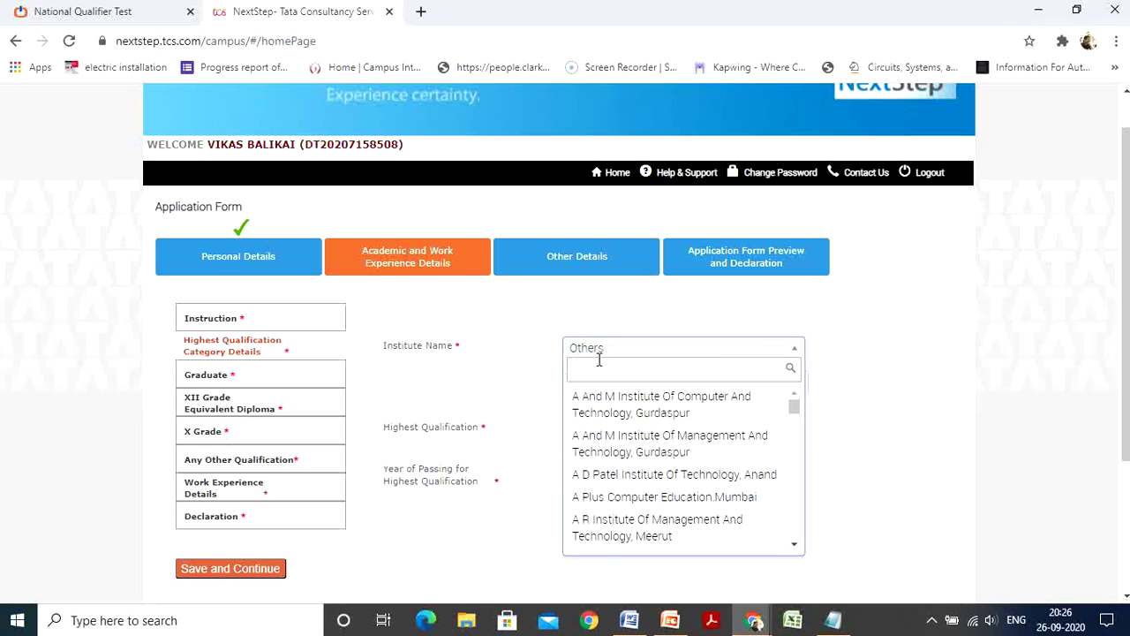
{"action": "type", "text": "kls"}
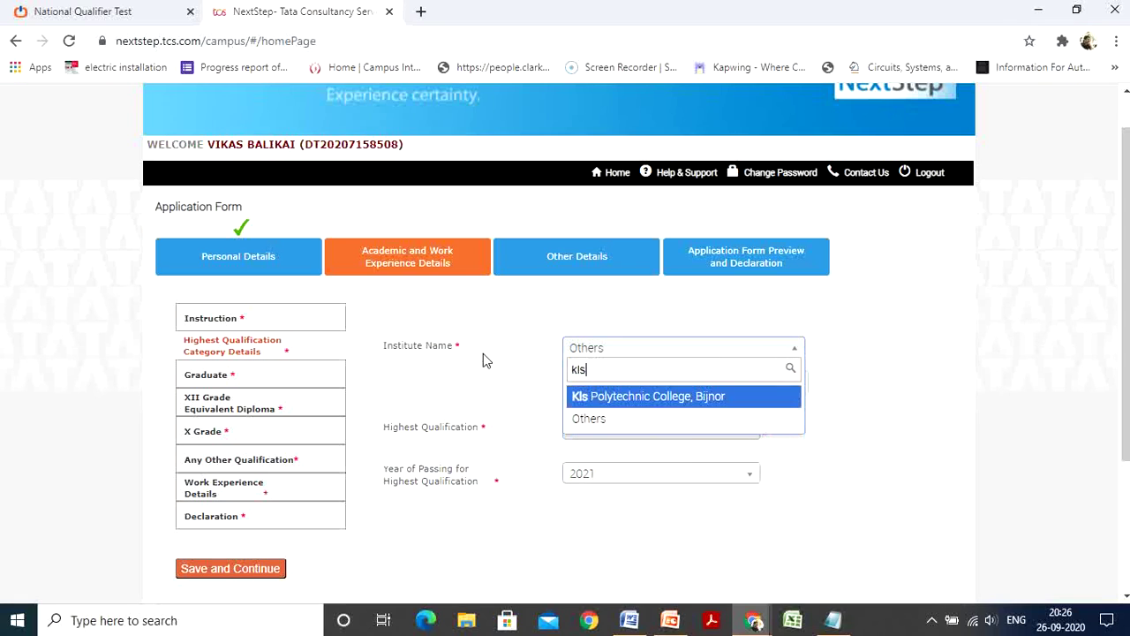
{"action": "left_click", "coordinate": [483, 354]}
{"action": "left_click", "coordinate": [724, 389]}
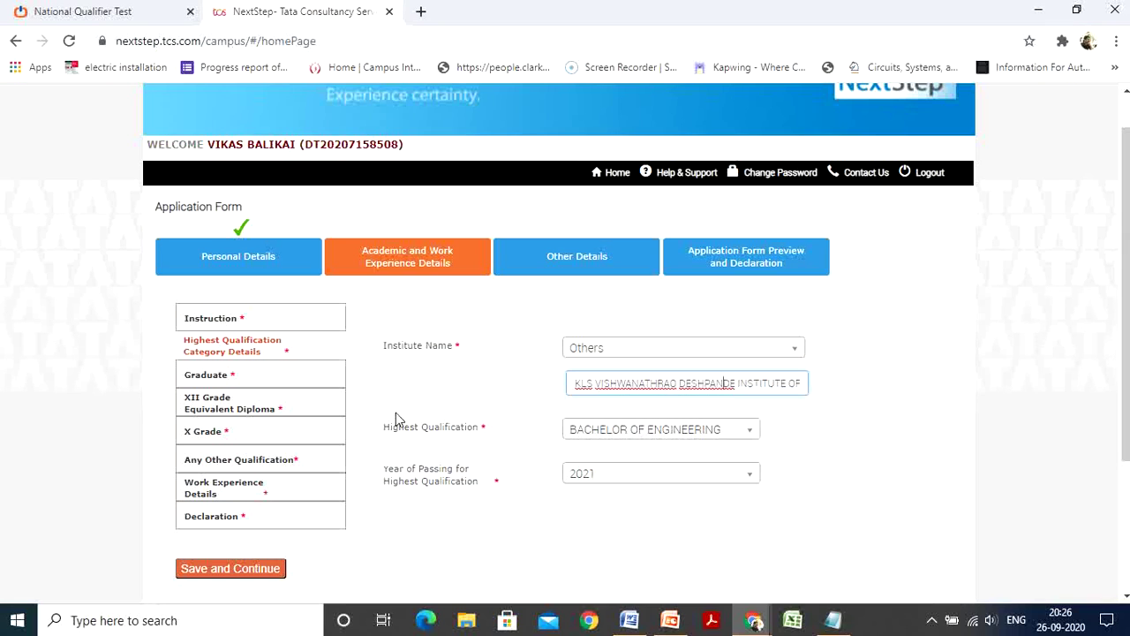
{"action": "left_click", "coordinate": [196, 375]}
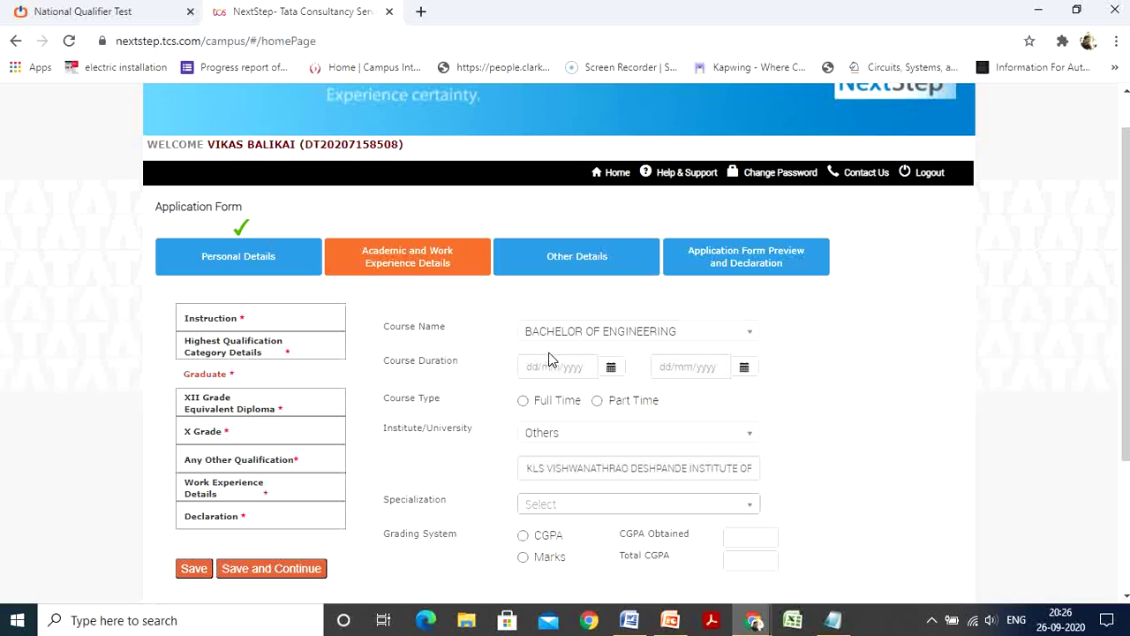
- Pick 01/07/2017 as the Graduate course start date in the calendar
{"action": "left_click", "coordinate": [612, 369]}
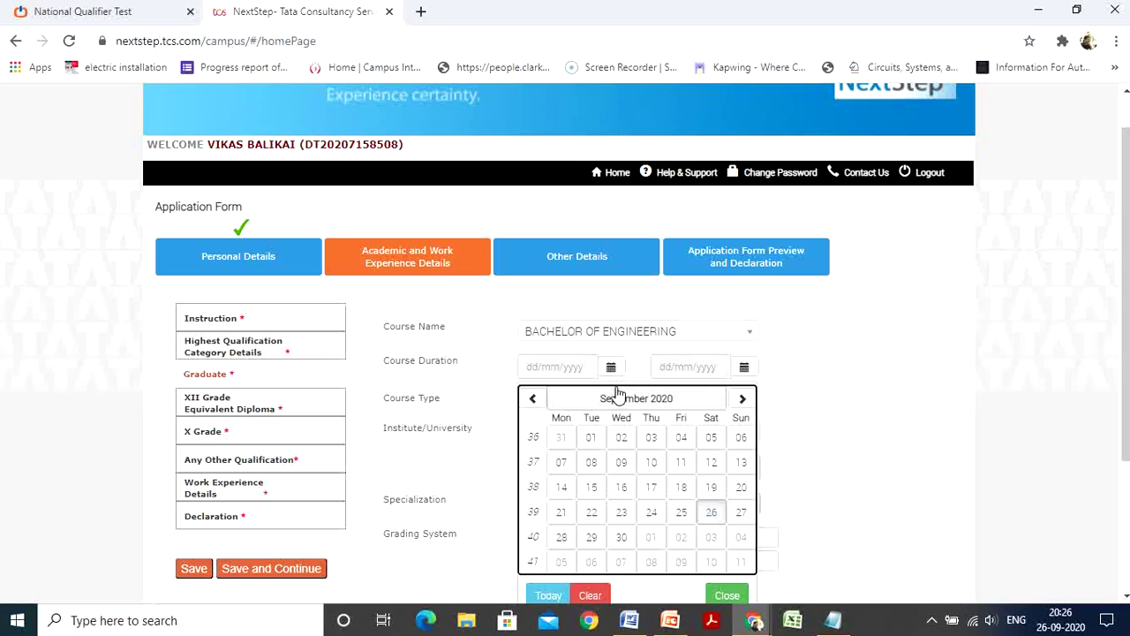
{"action": "left_click", "coordinate": [614, 398]}
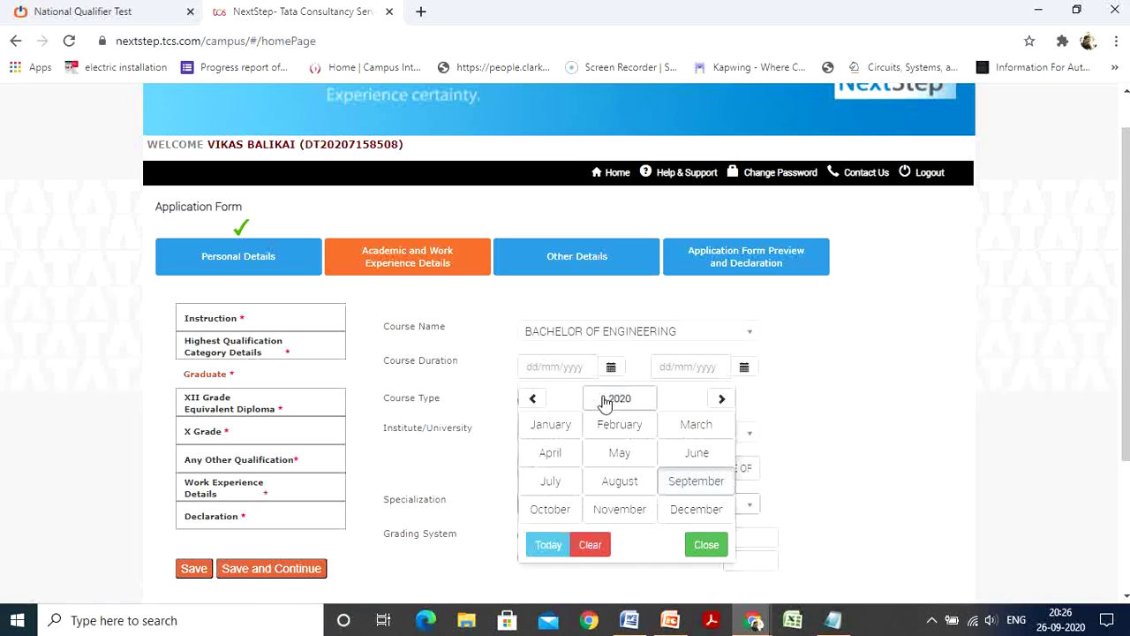
{"action": "left_click", "coordinate": [604, 400]}
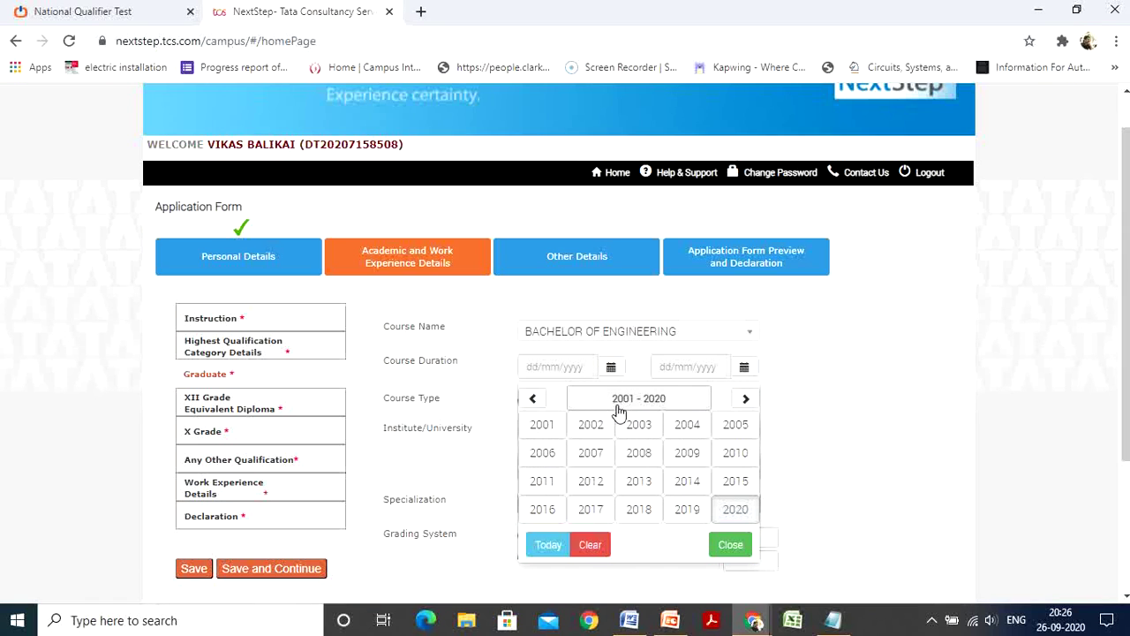
{"action": "left_click", "coordinate": [592, 512]}
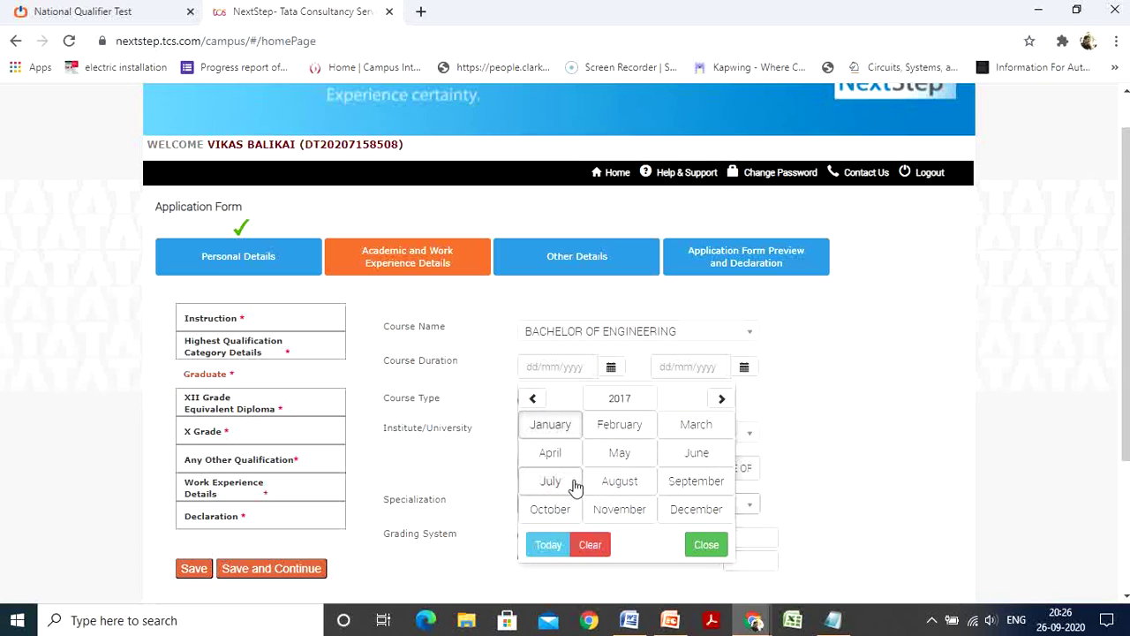
{"action": "left_click", "coordinate": [570, 486]}
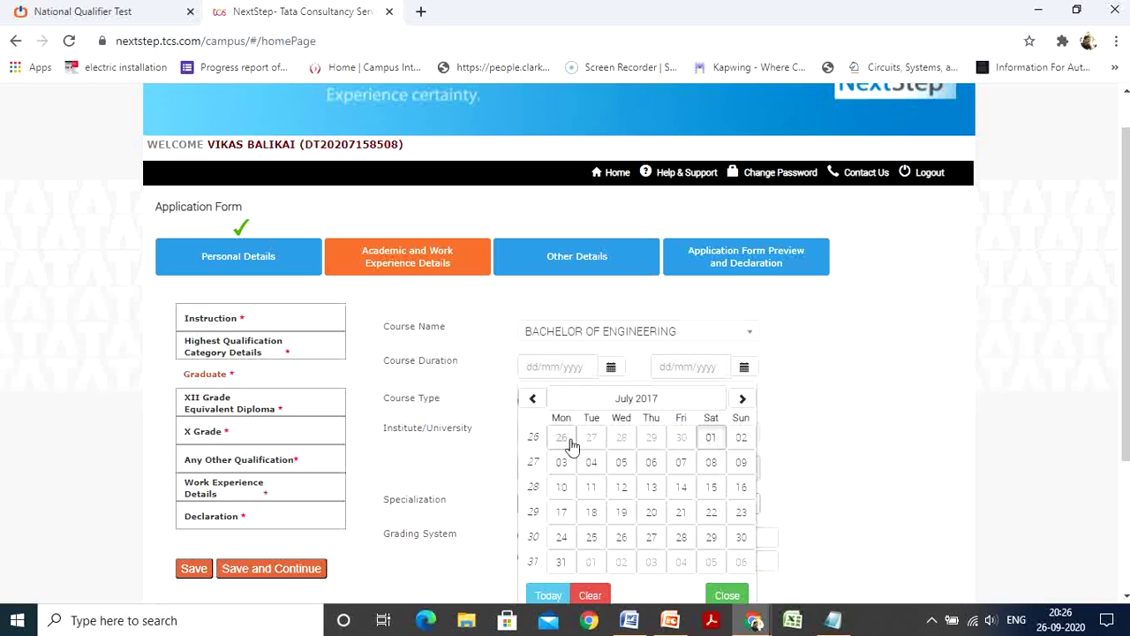
{"action": "left_click", "coordinate": [712, 439]}
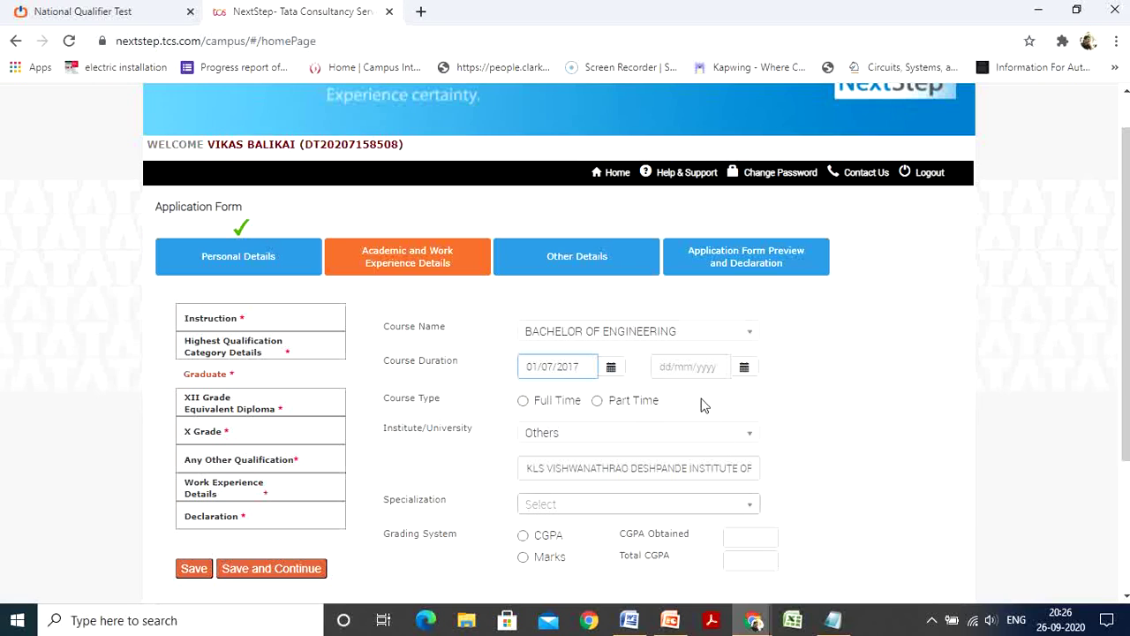
- Set the course end date to 30/06/2021
{"action": "left_click", "coordinate": [733, 378]}
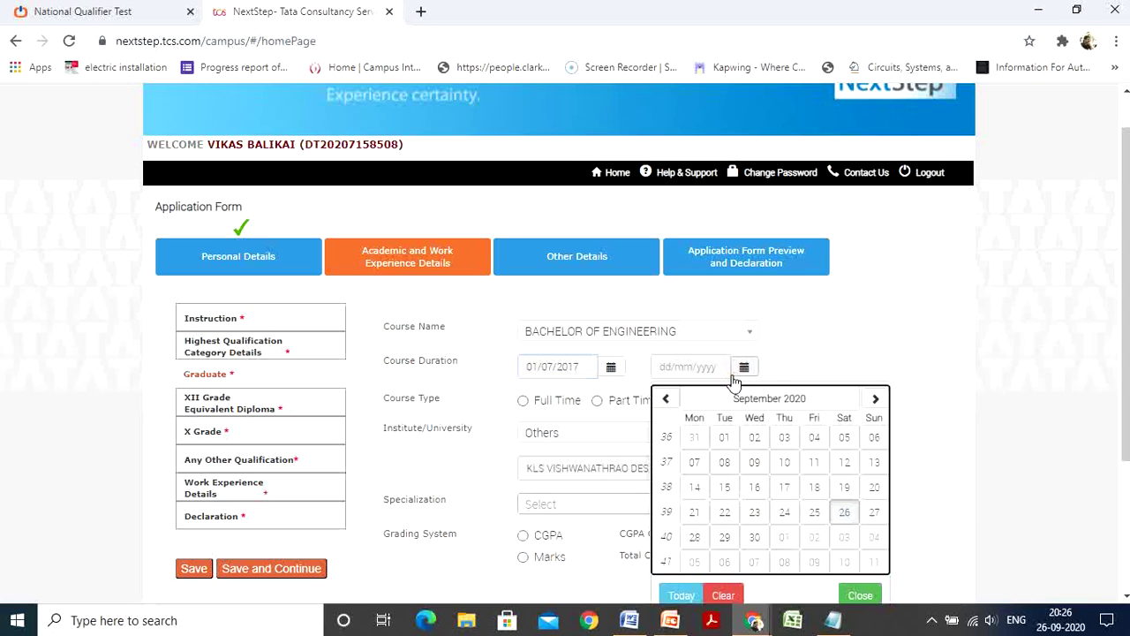
{"action": "left_click", "coordinate": [775, 399]}
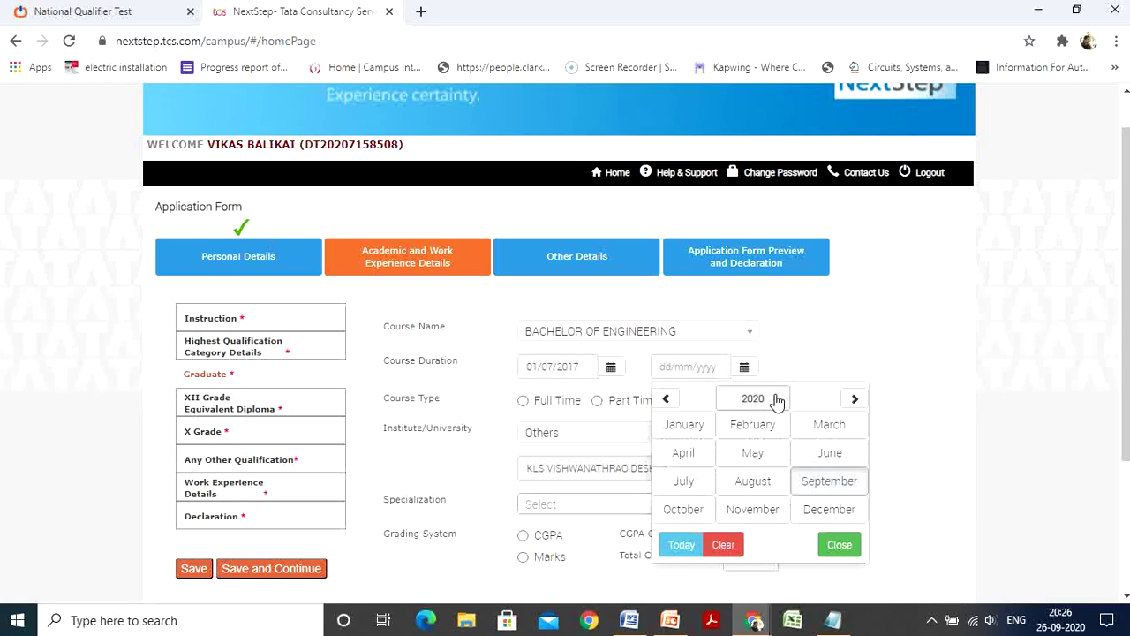
{"action": "left_click", "coordinate": [855, 399]}
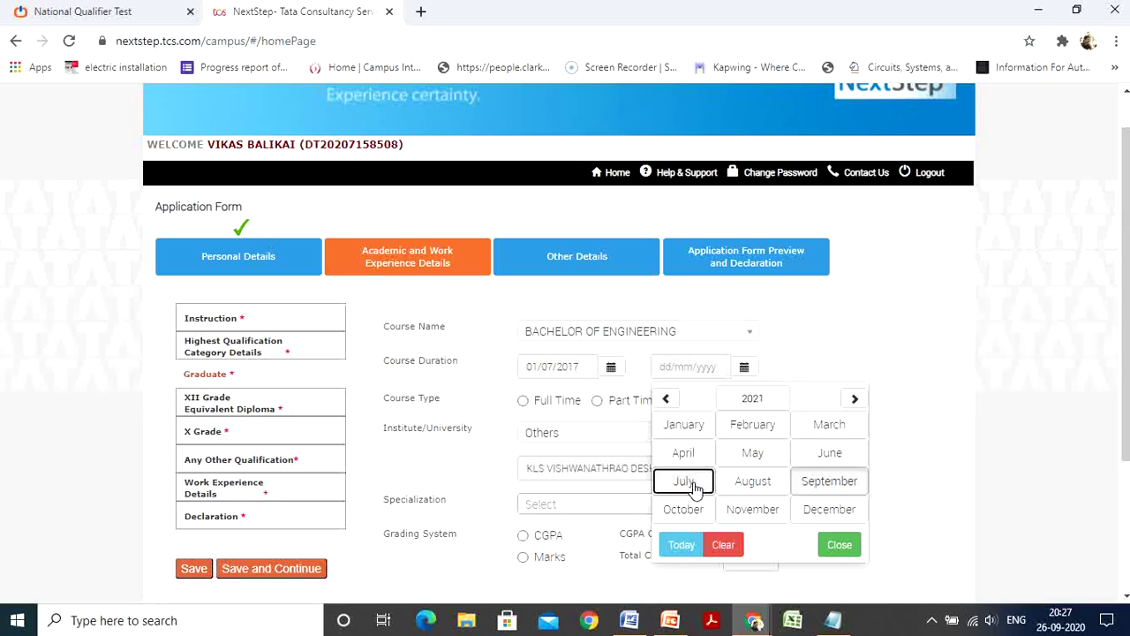
{"action": "left_click", "coordinate": [688, 483]}
{"action": "left_click", "coordinate": [783, 439]}
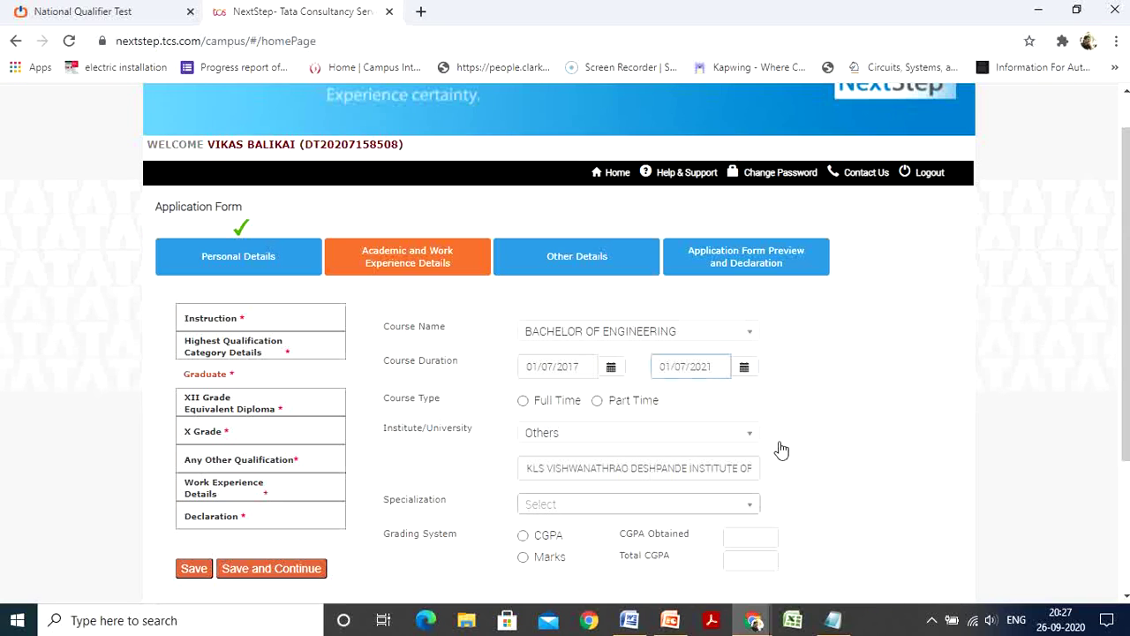
{"action": "left_click", "coordinate": [743, 374]}
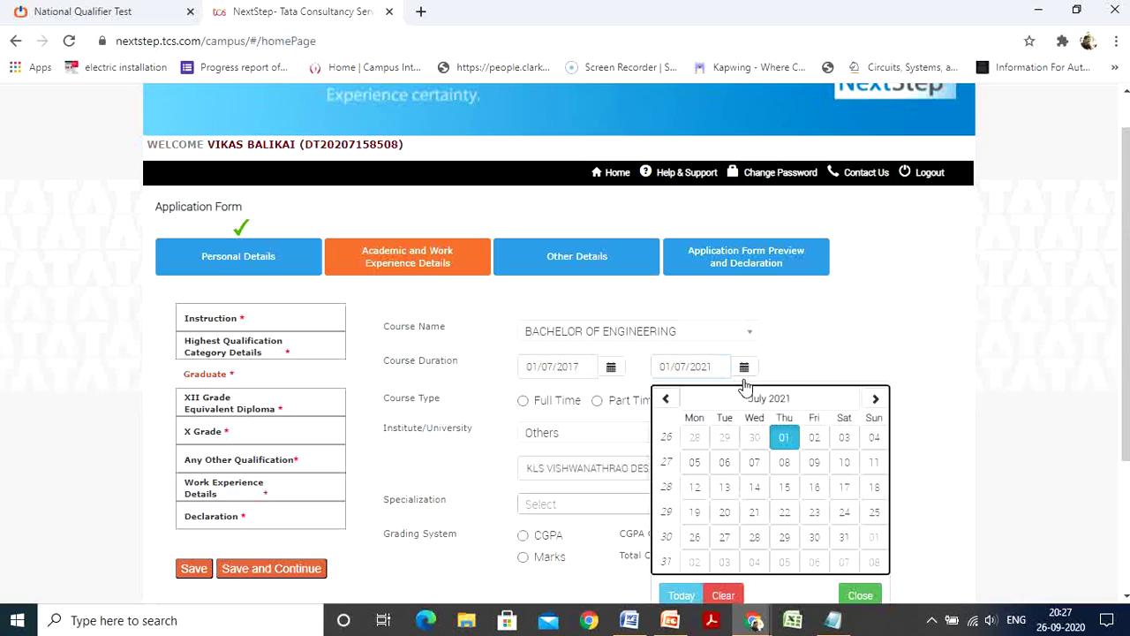
{"action": "left_click", "coordinate": [665, 399]}
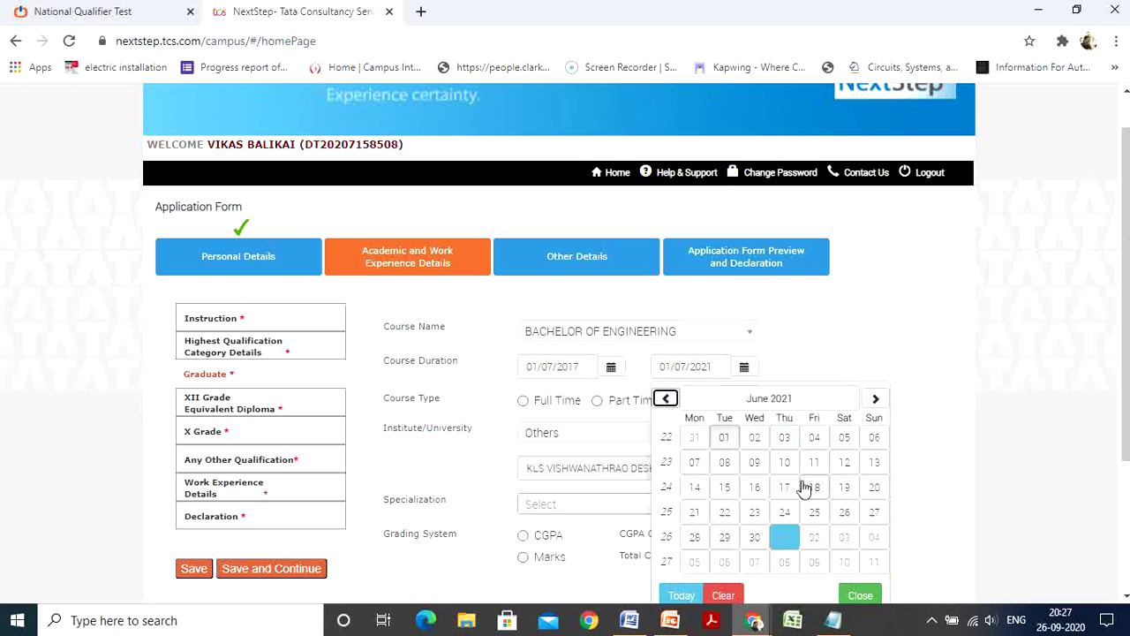
{"action": "left_click", "coordinate": [753, 538]}
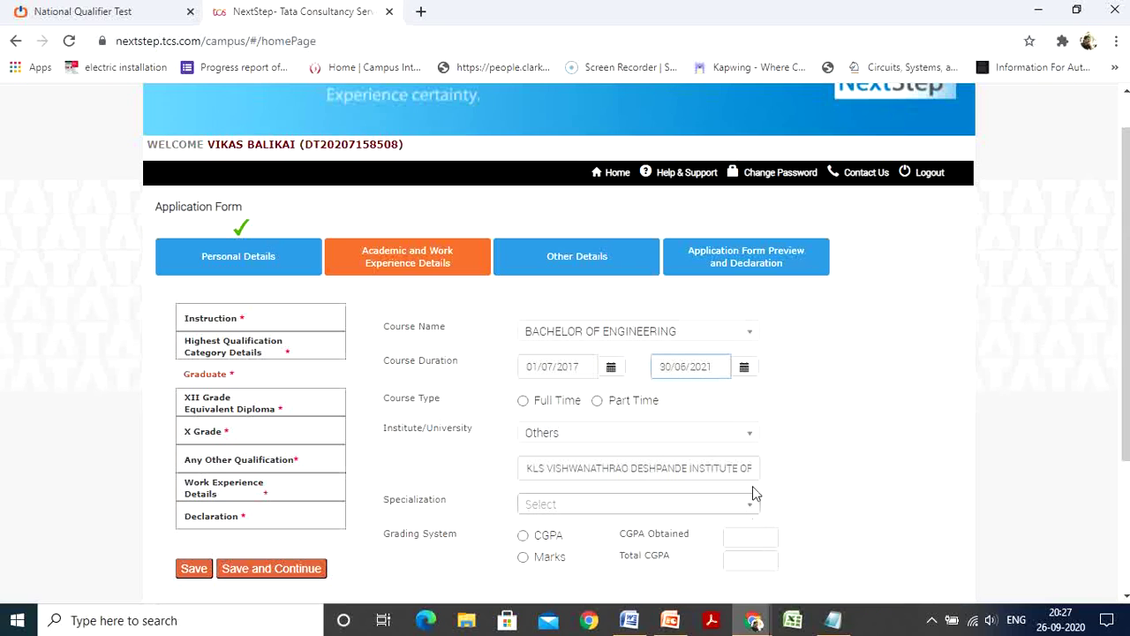
- Change the start date to 01/06/2017 while keeping the end date 30/06/2021
{"action": "left_click", "coordinate": [743, 367]}
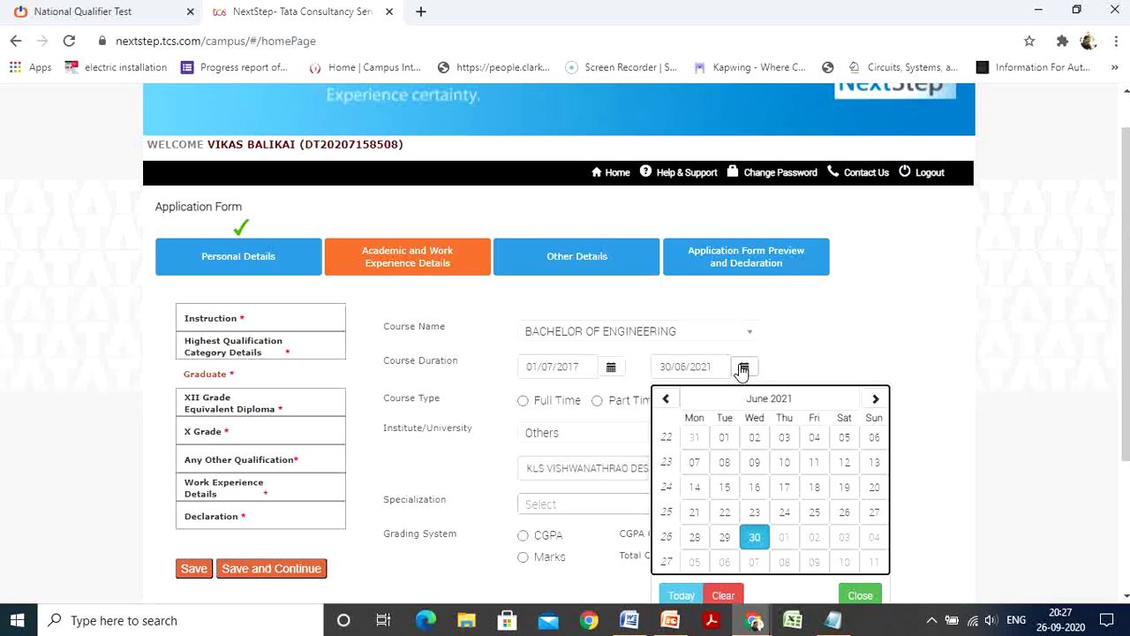
{"action": "left_click", "coordinate": [874, 399]}
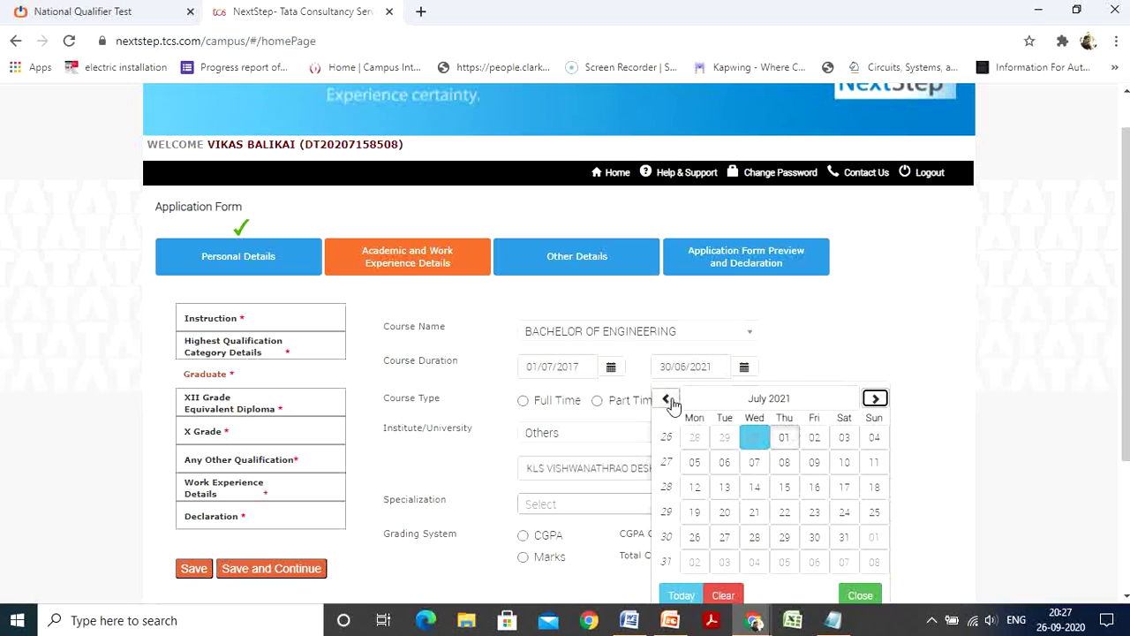
{"action": "left_click", "coordinate": [610, 367]}
{"action": "left_click", "coordinate": [532, 398]}
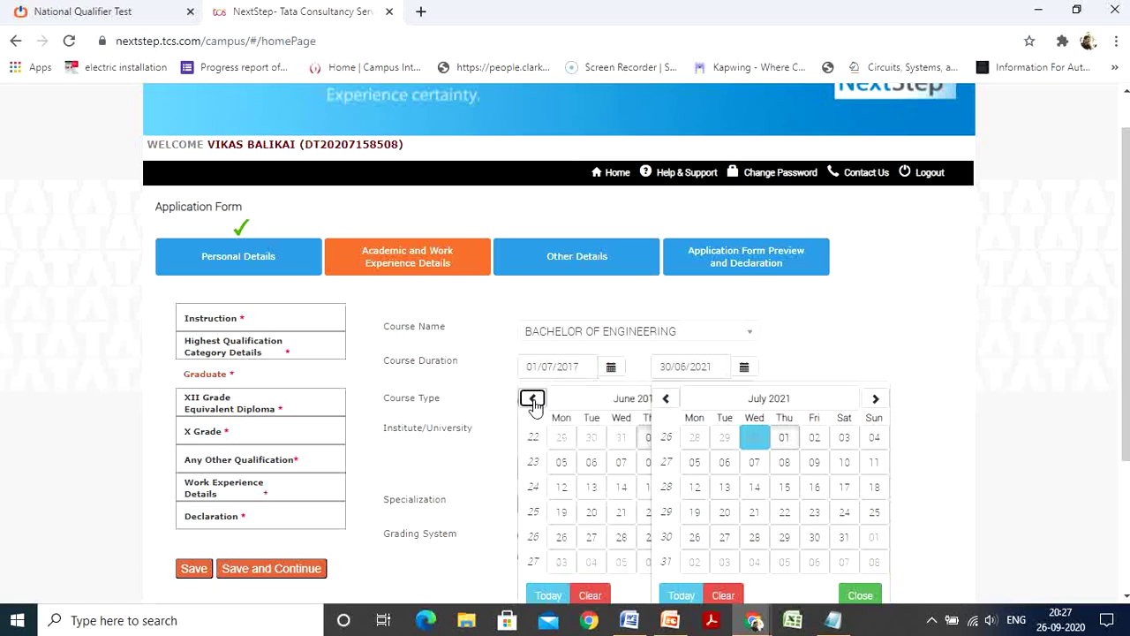
{"action": "left_click", "coordinate": [644, 439]}
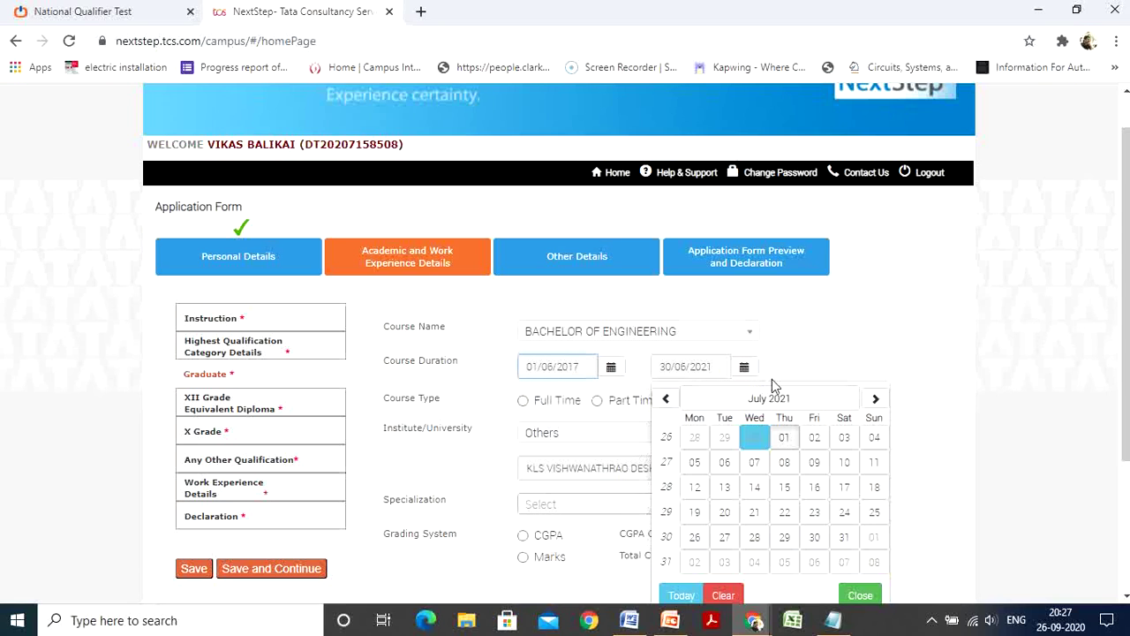
{"action": "left_click", "coordinate": [666, 398]}
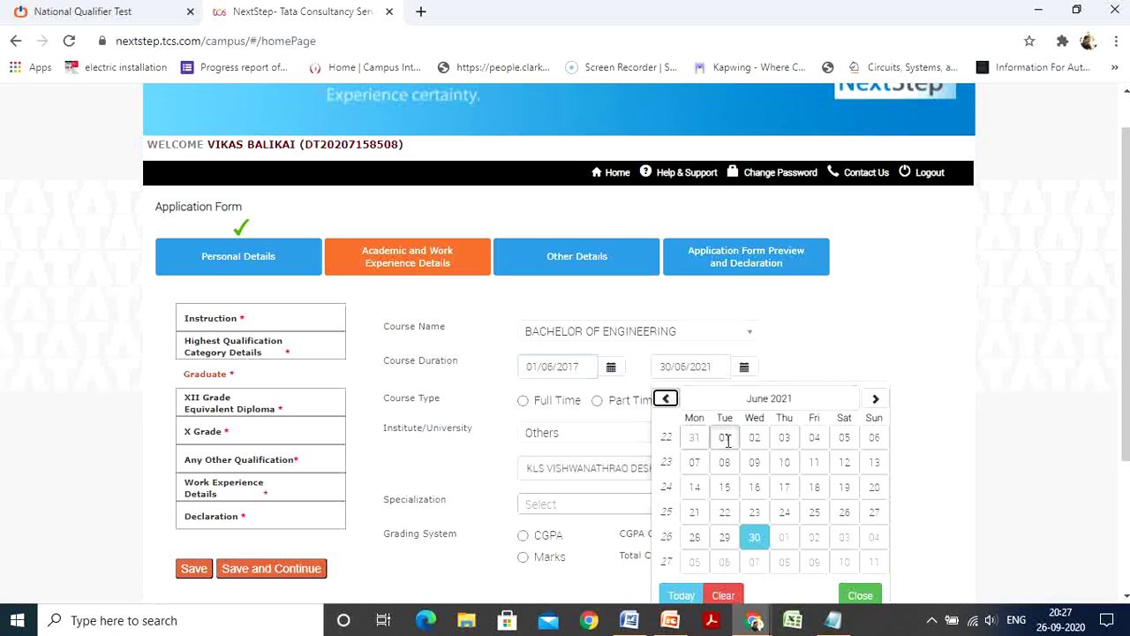
{"action": "left_click", "coordinate": [754, 537]}
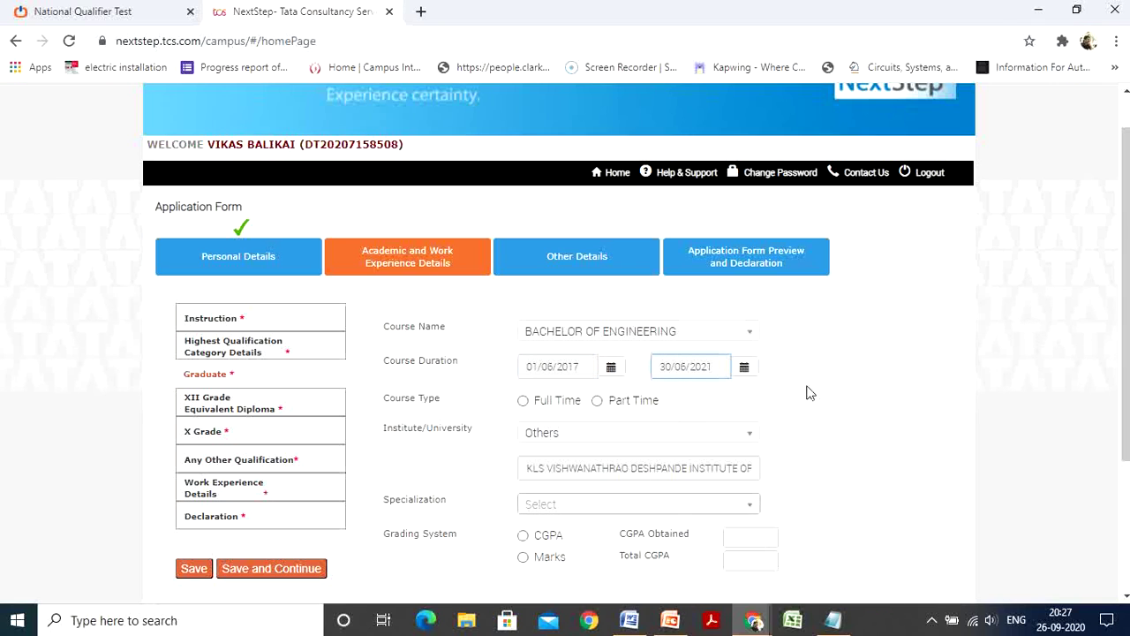
- Select Full Time and choose ELECTRONICS & COMMUNICATION as specialization via 'electroni' search
{"action": "left_click", "coordinate": [524, 402]}
{"action": "left_click", "coordinate": [536, 510]}
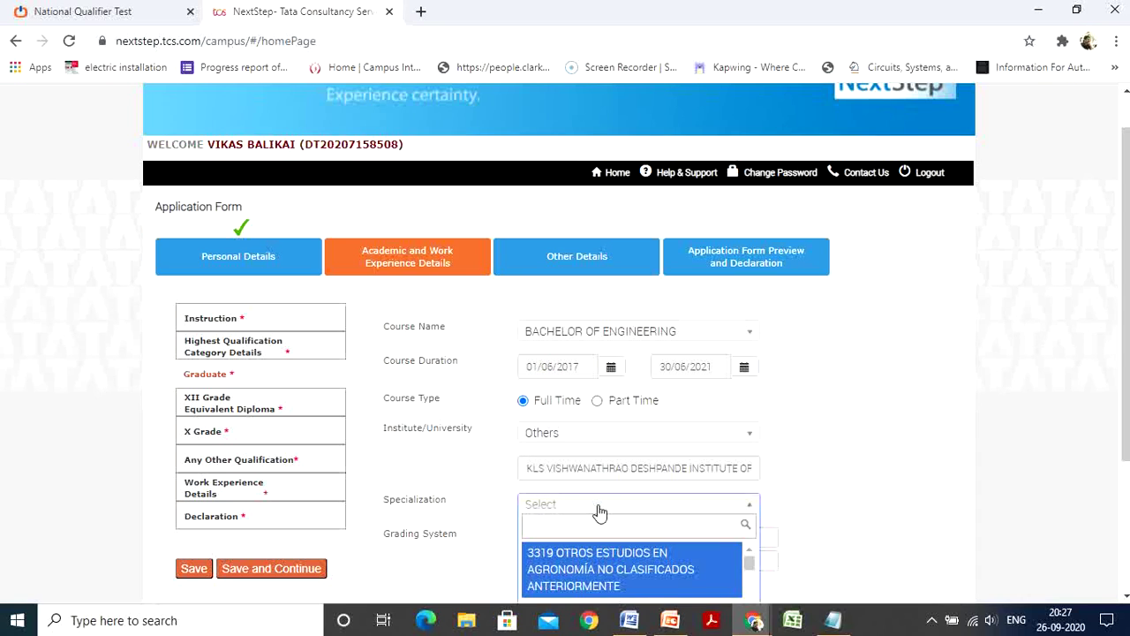
{"action": "type", "text": "ele"}
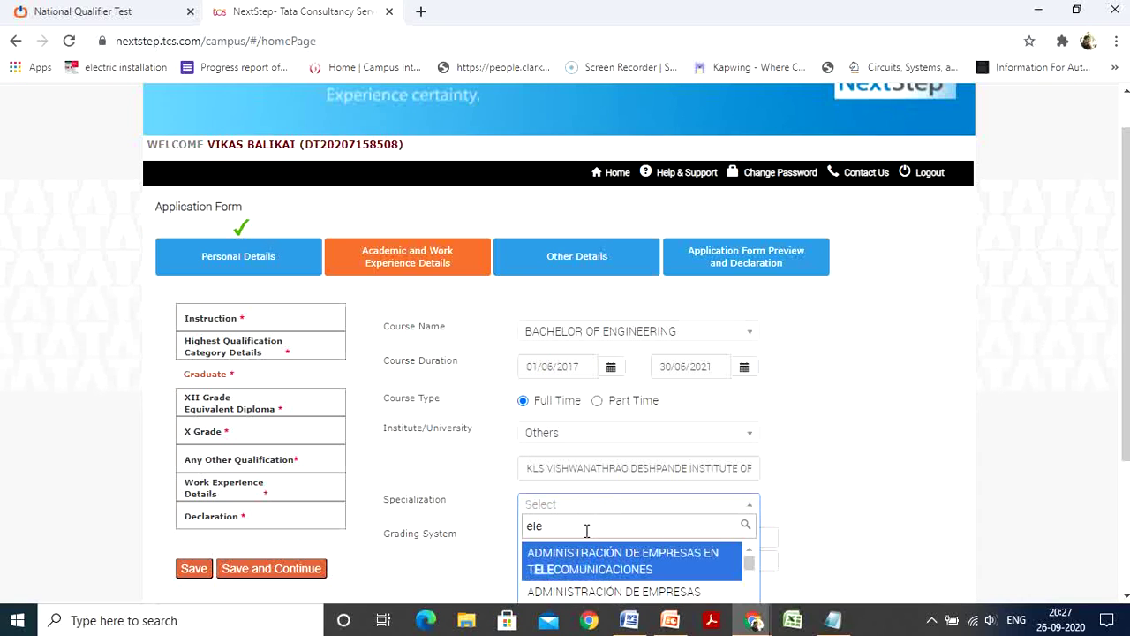
{"action": "type", "text": "ctroni"}
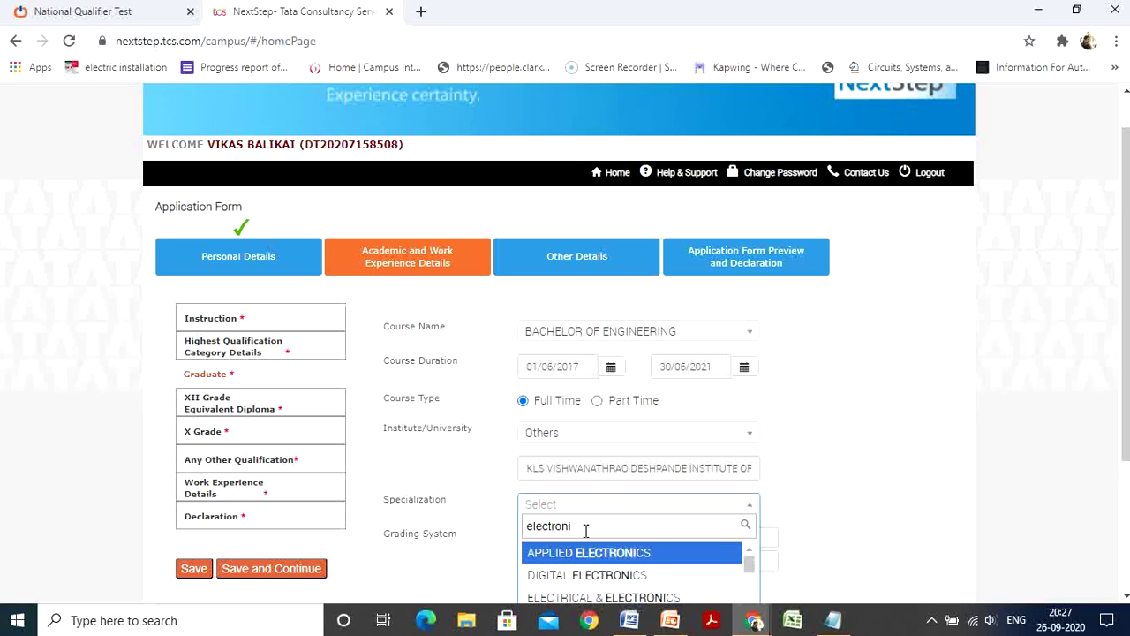
{"action": "left_click_drag", "start_coordinate": [1126, 346], "coordinate": [1123, 418]}
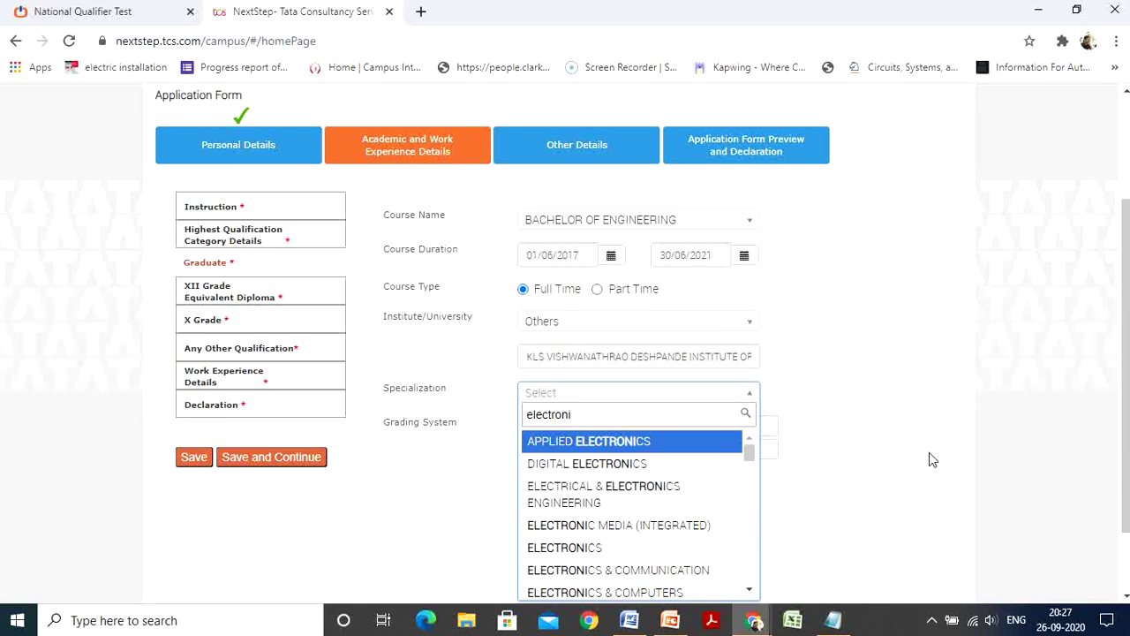
{"action": "left_click", "coordinate": [636, 571]}
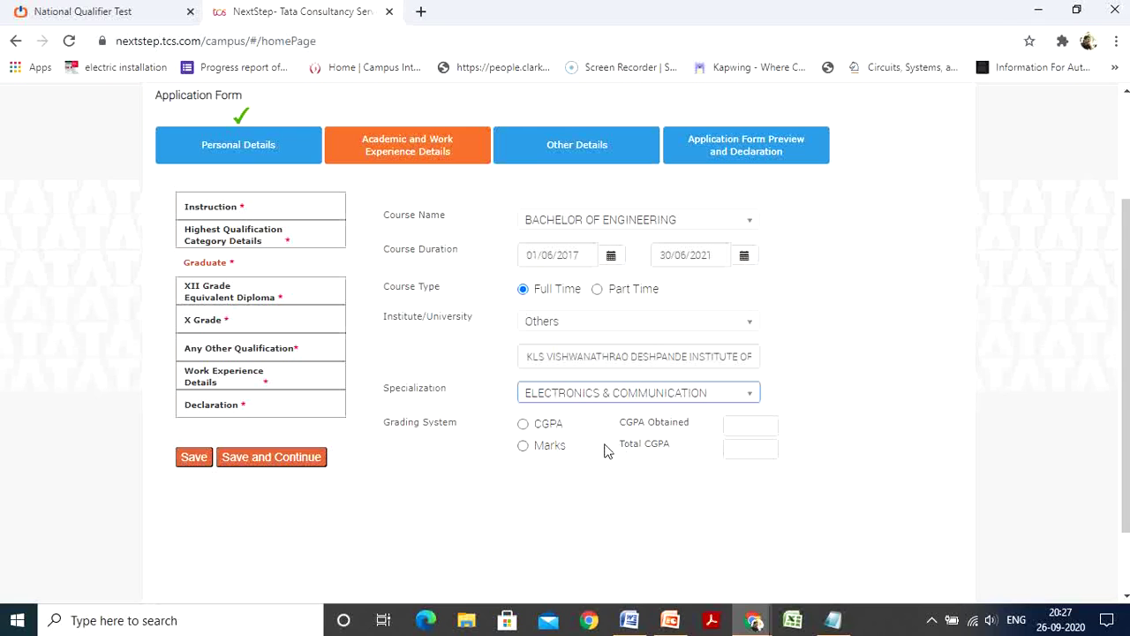
- Choose CGPA grading and enter CGPA 7, total 10 and equivalent 70%
{"action": "left_click", "coordinate": [522, 425]}
{"action": "left_click", "coordinate": [743, 423]}
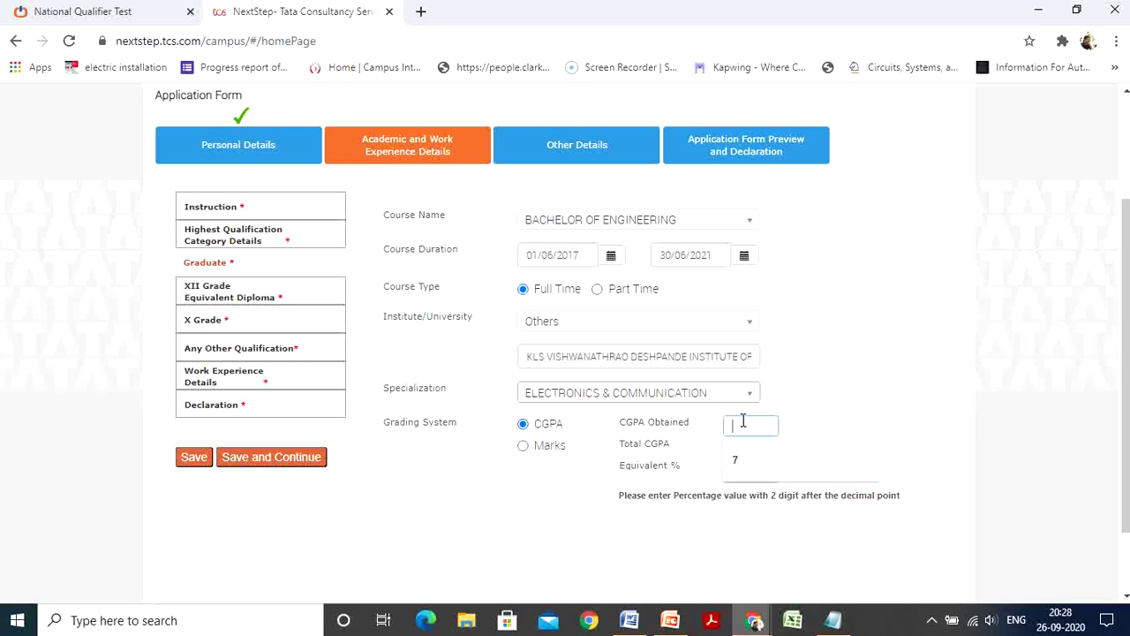
{"action": "type", "text": "7"}
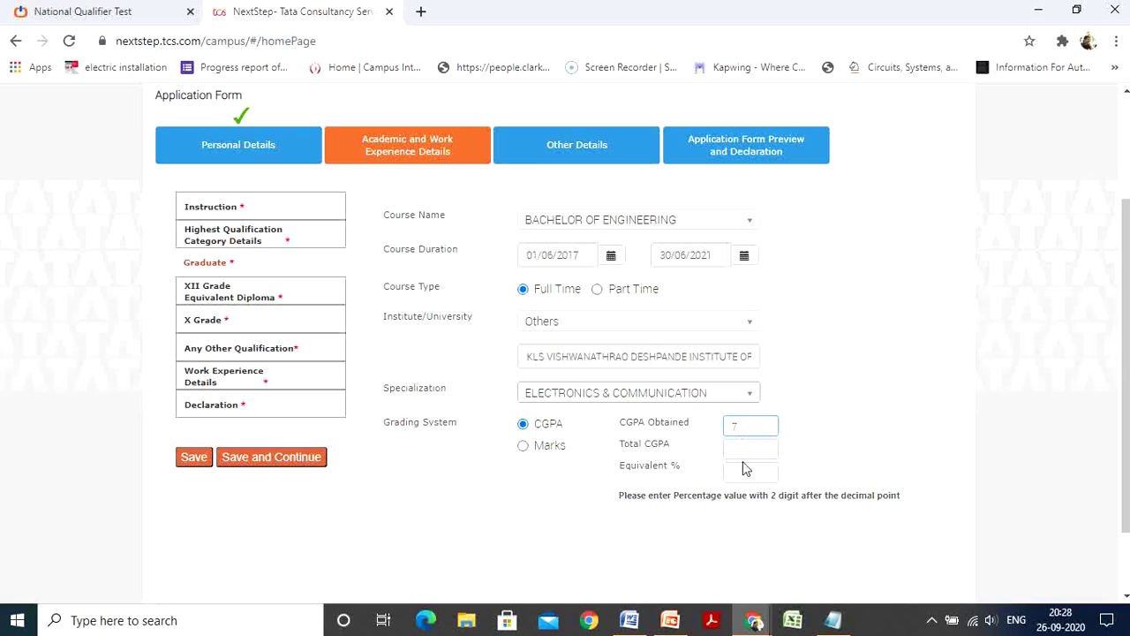
{"action": "left_click", "coordinate": [737, 452]}
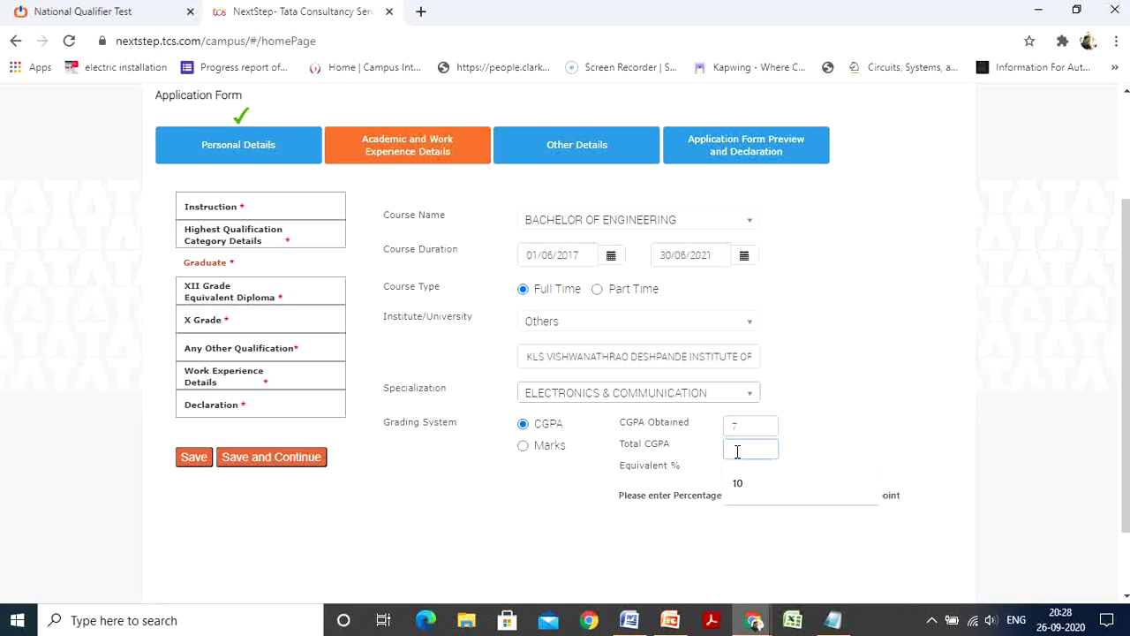
{"action": "type", "text": "10"}
{"action": "left_click", "coordinate": [737, 471]}
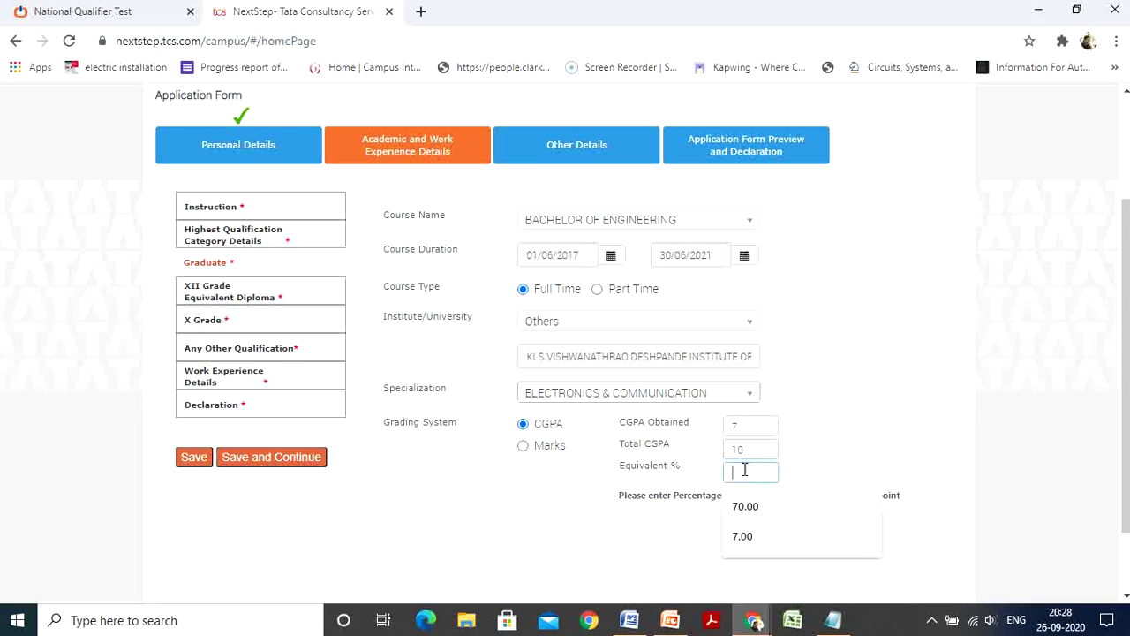
{"action": "left_click", "coordinate": [841, 447]}
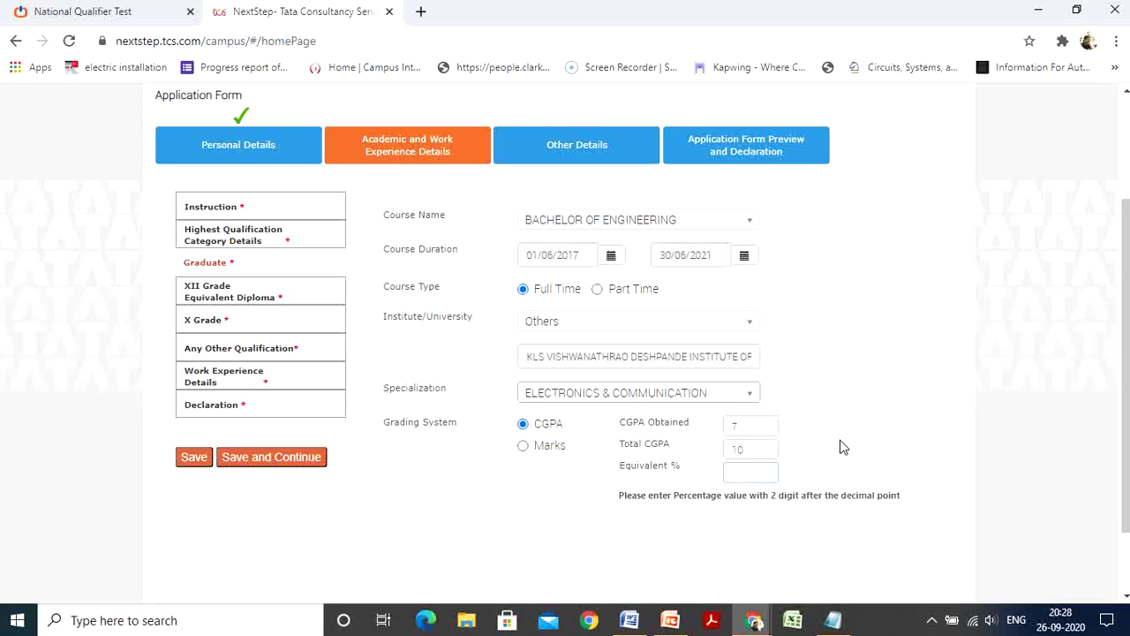
{"action": "left_click", "coordinate": [736, 469]}
{"action": "type", "text": "70"}
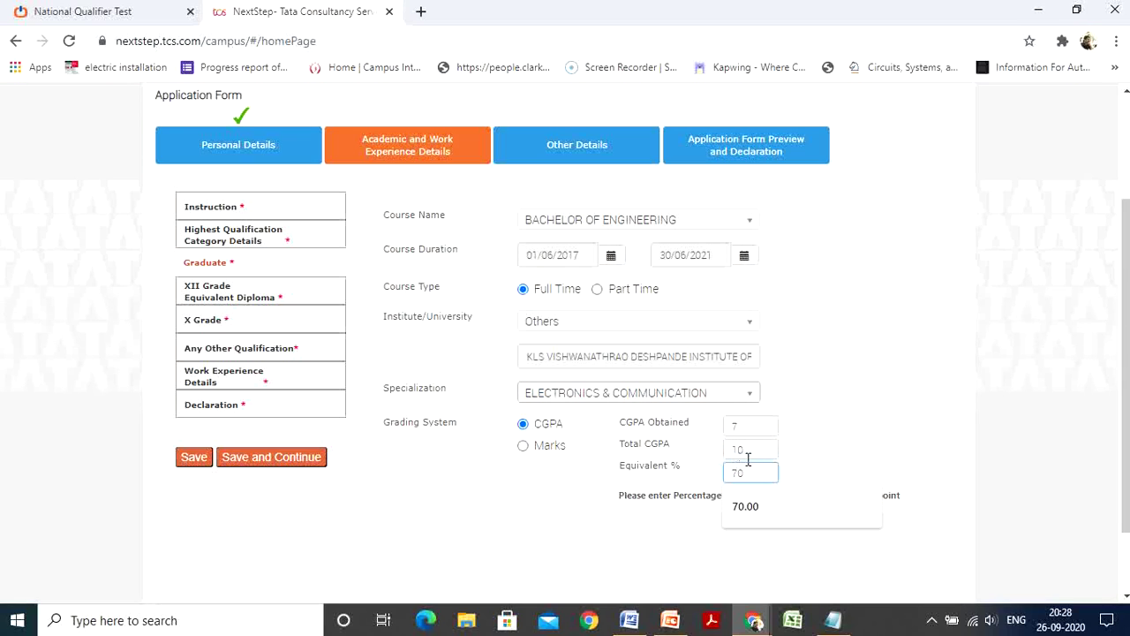
{"action": "left_click", "coordinate": [854, 411]}
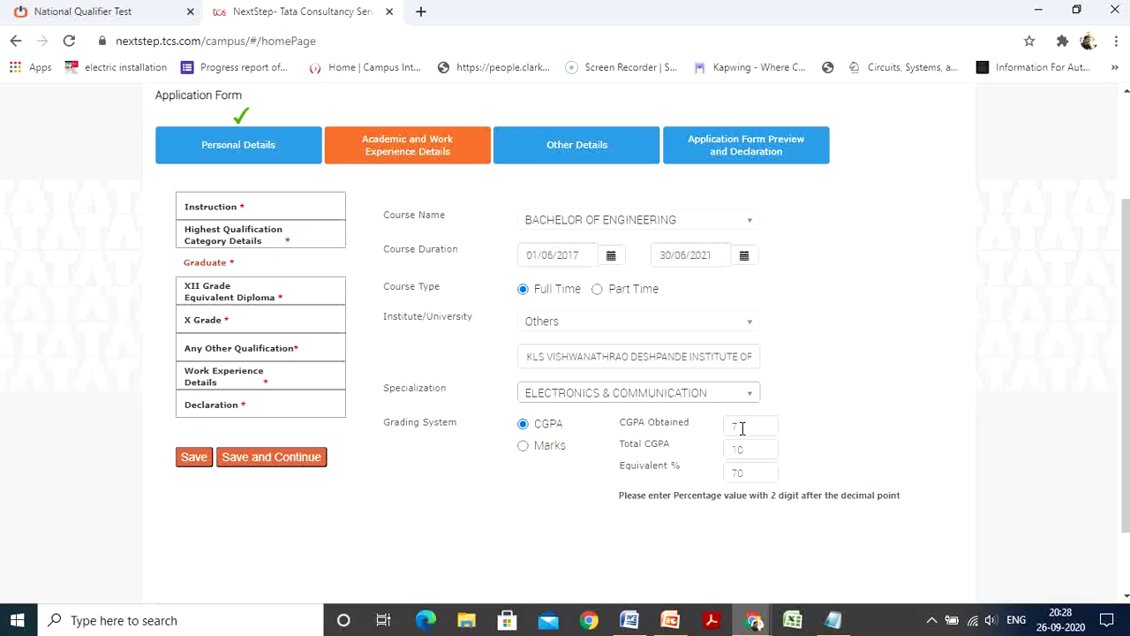
- Correct the values to 7.00 out of 10.00 and re-enter 70 percent
{"action": "left_click", "coordinate": [741, 428]}
{"action": "type", "text": ".00"}
{"action": "left_click", "coordinate": [759, 449]}
{"action": "type", "text": ".00"}
{"action": "double_click", "coordinate": [865, 452]}
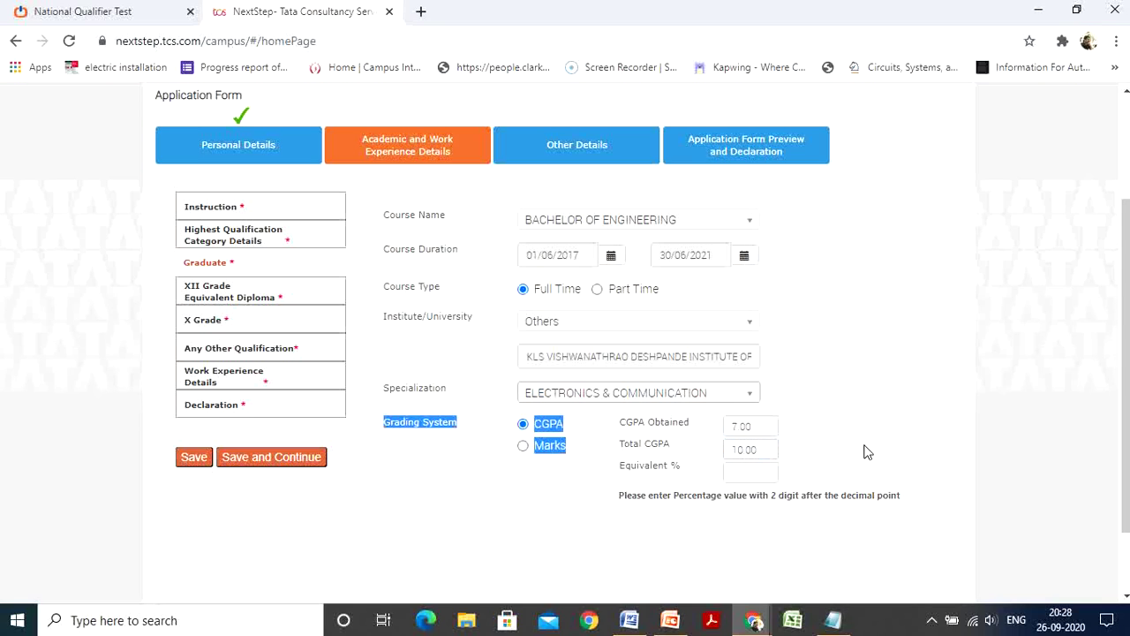
{"action": "left_click", "coordinate": [740, 471]}
{"action": "type", "text": "70"}
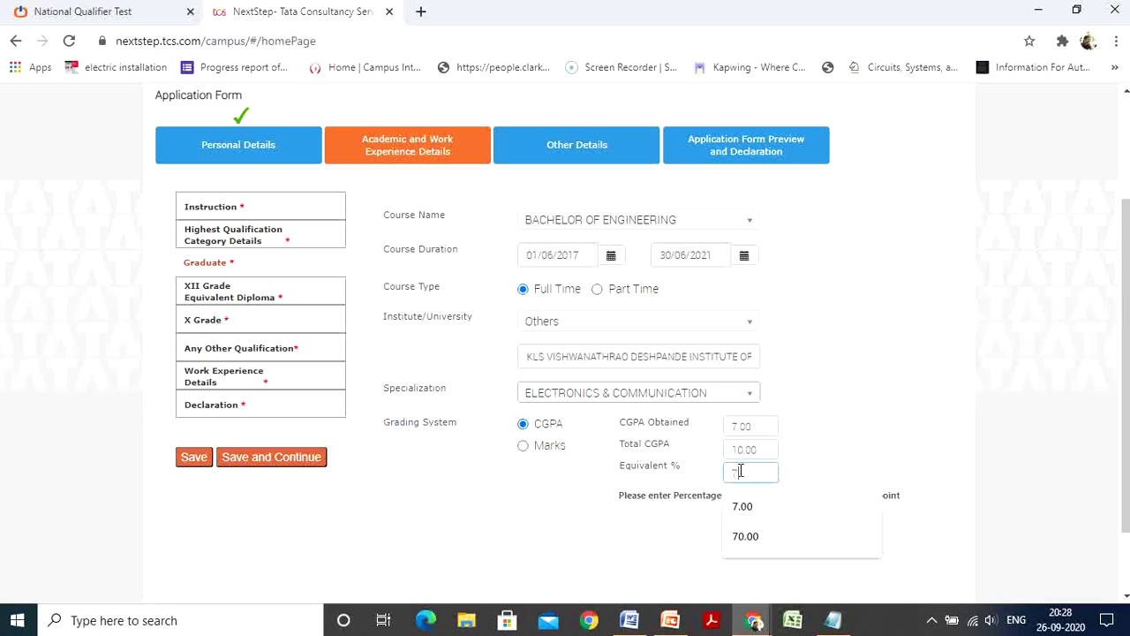
{"action": "left_click", "coordinate": [868, 417]}
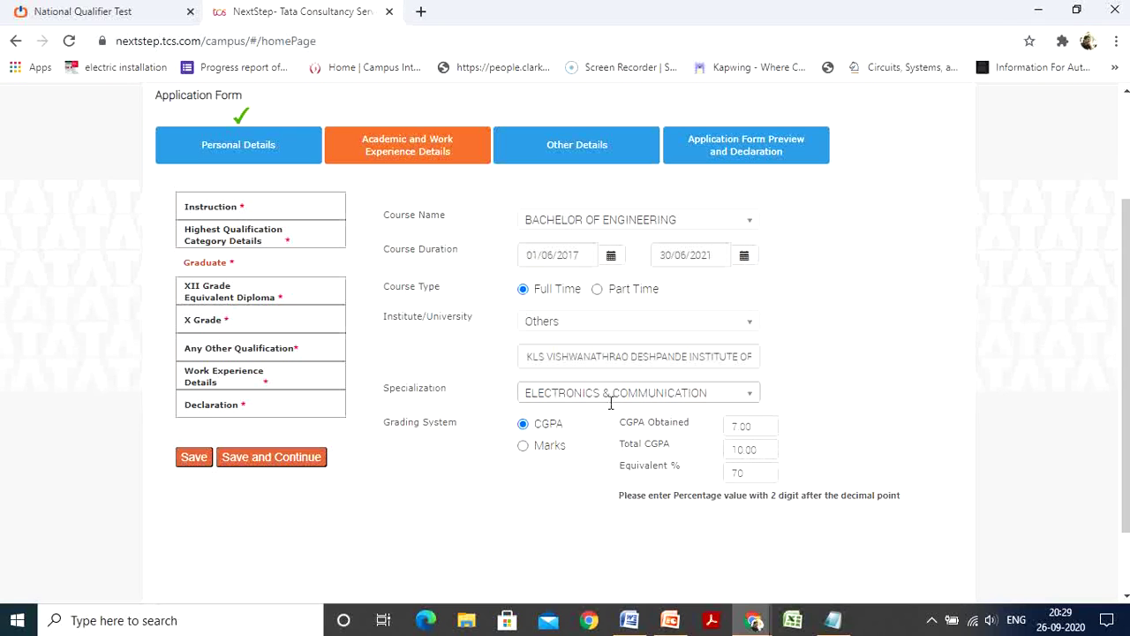
- Choose XII Grade and enter SCIENCE specialization, VDB PU College as institute, and State Board
{"action": "left_click", "coordinate": [239, 290]}
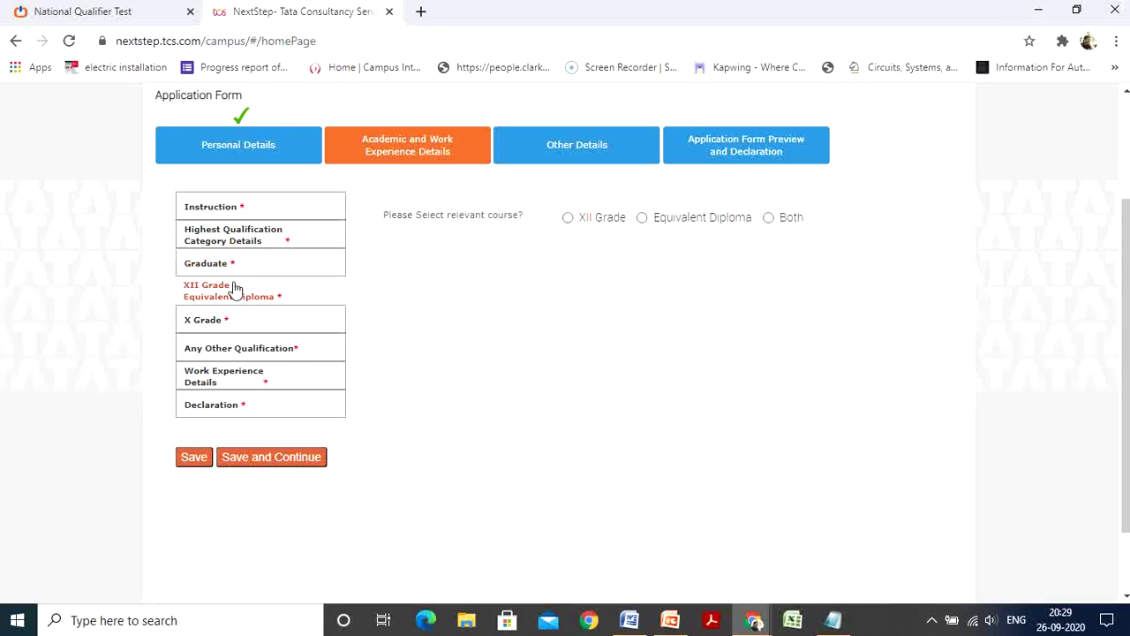
{"action": "left_click", "coordinate": [570, 220]}
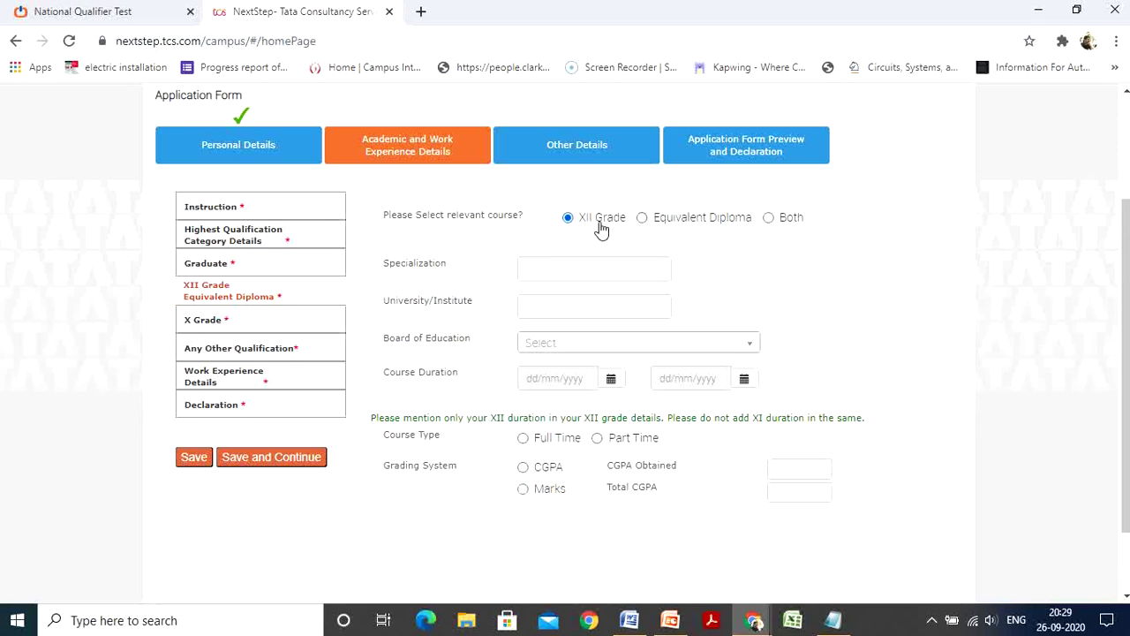
{"action": "left_click", "coordinate": [567, 265]}
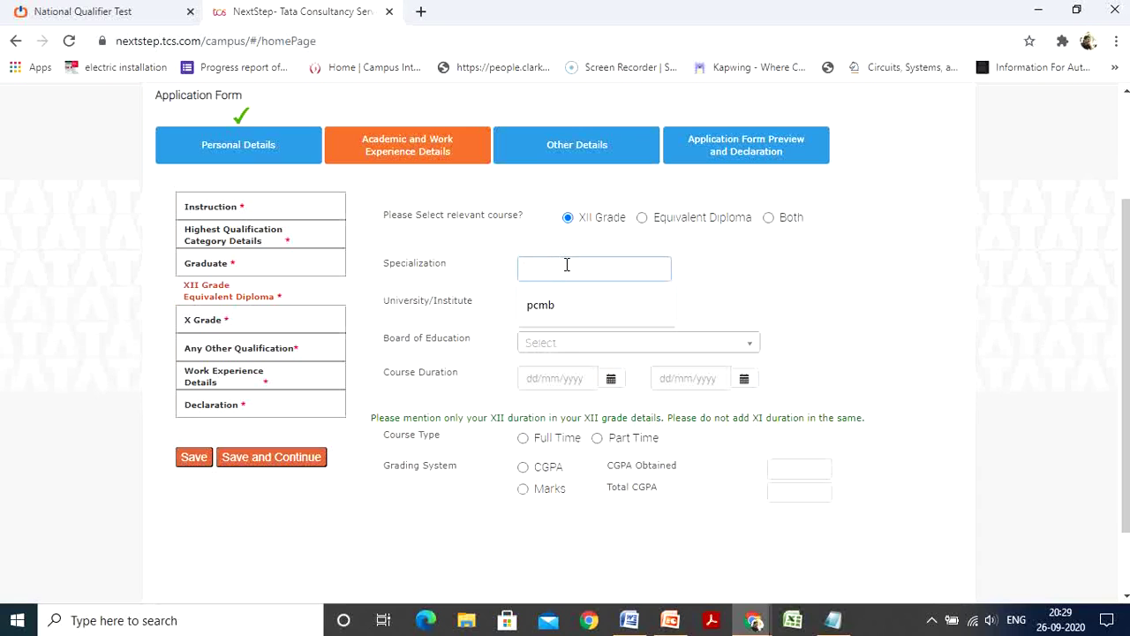
{"action": "type", "text": "SCIENCE"}
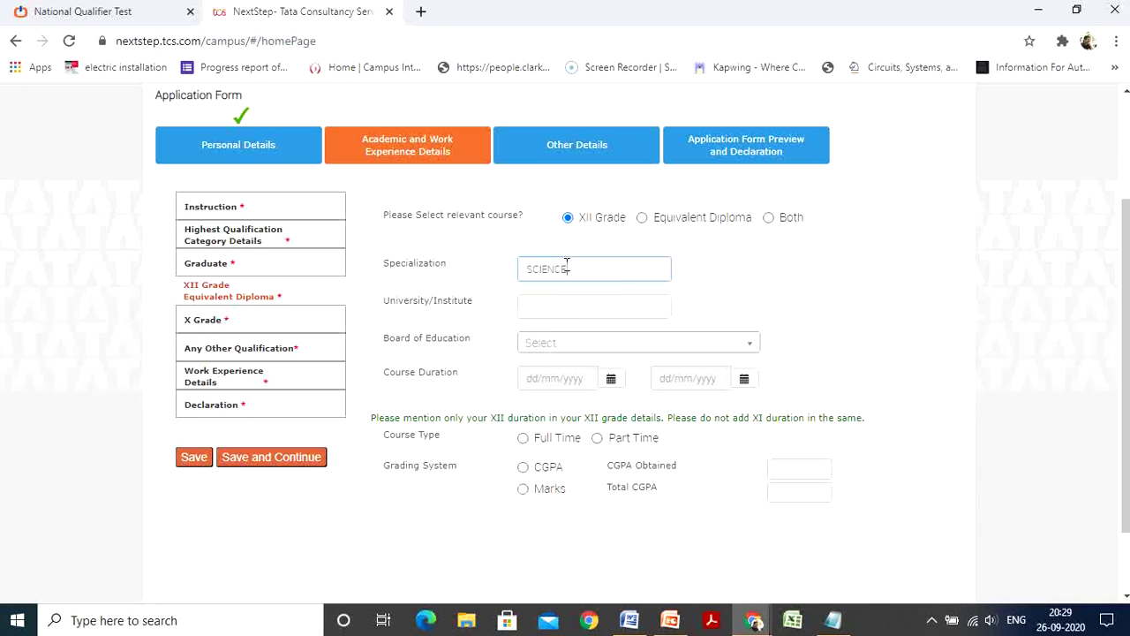
{"action": "key", "text": "Tab"}
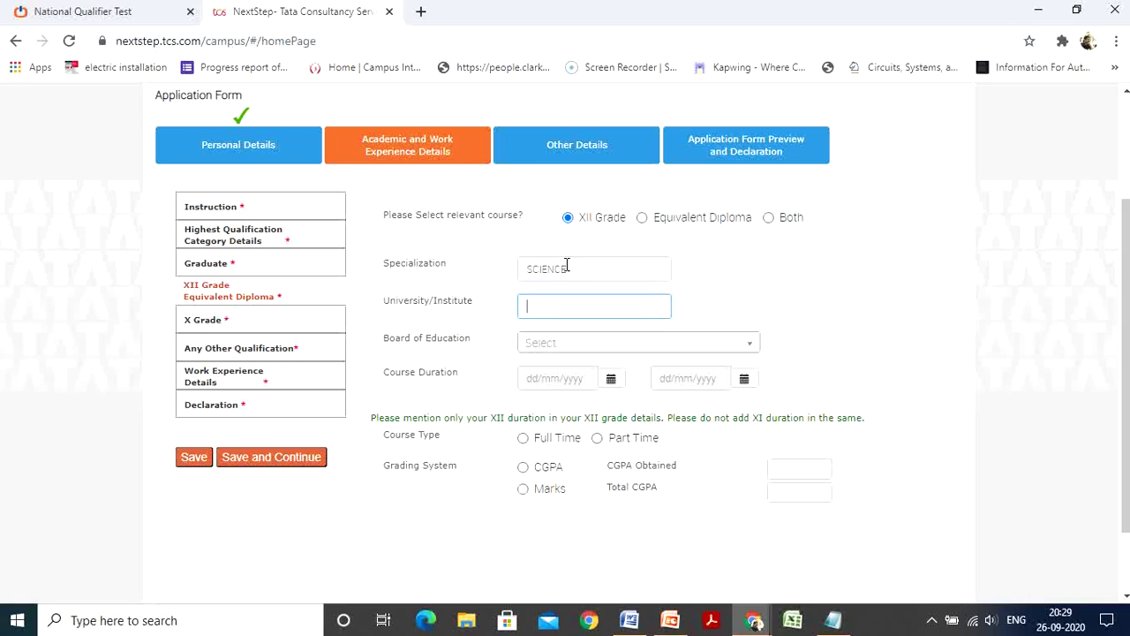
{"action": "type", "text": "VDB PU College"}
{"action": "key", "text": "Tab"}
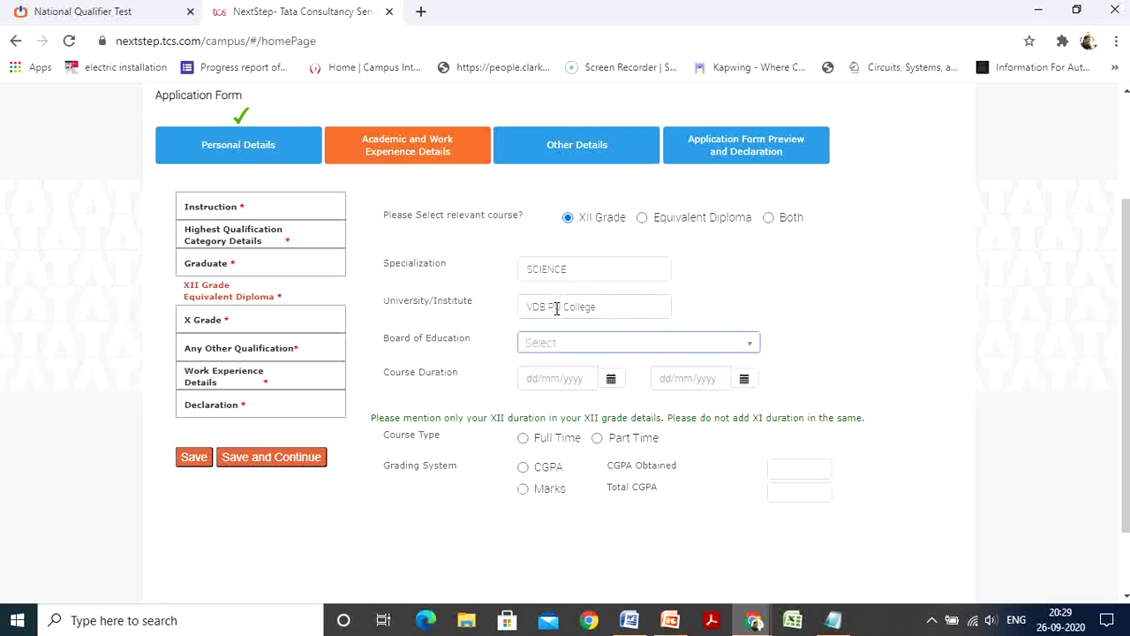
{"action": "left_click", "coordinate": [555, 345]}
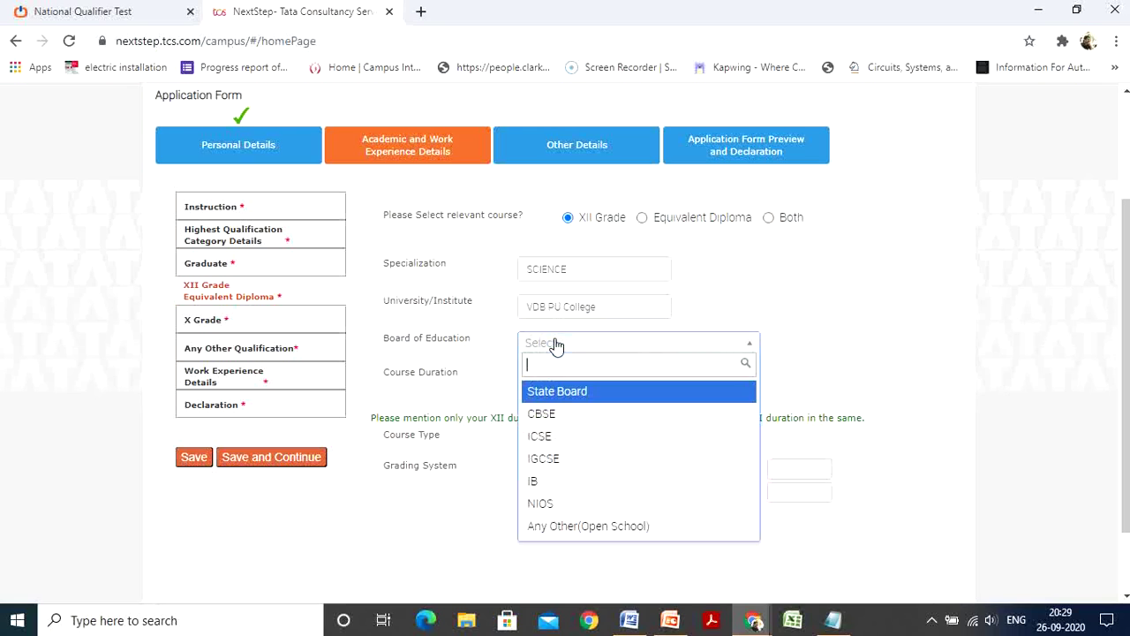
{"action": "left_click", "coordinate": [545, 398]}
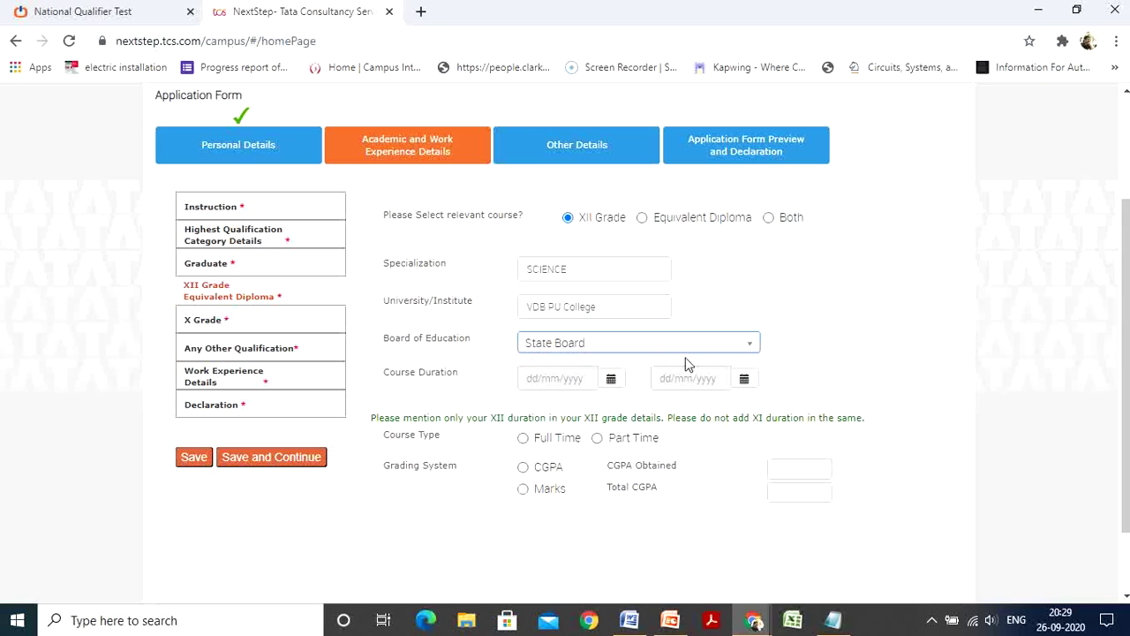
- Set the XII course end date to 01/05/2017
{"action": "left_click", "coordinate": [610, 381]}
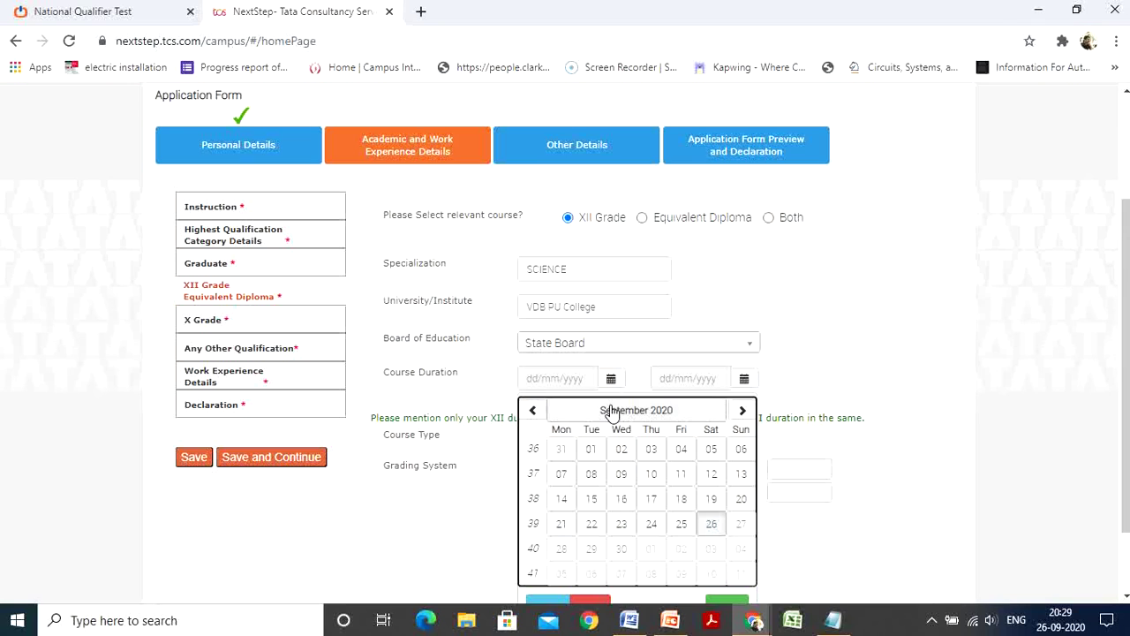
{"action": "left_click", "coordinate": [744, 380]}
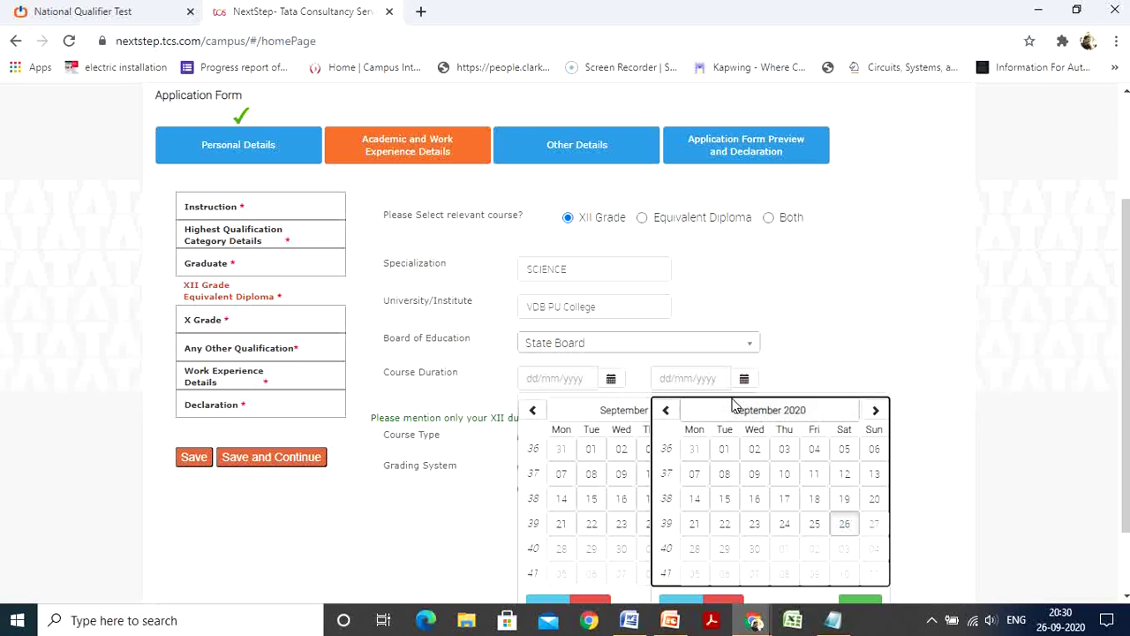
{"action": "left_click", "coordinate": [720, 412]}
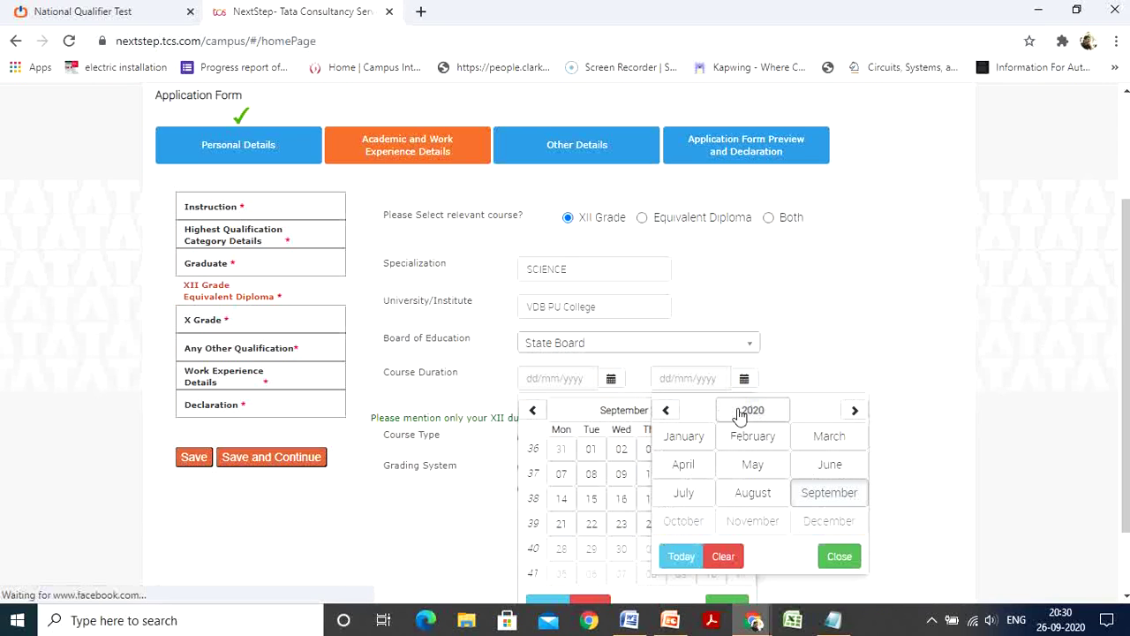
{"action": "left_click", "coordinate": [777, 409]}
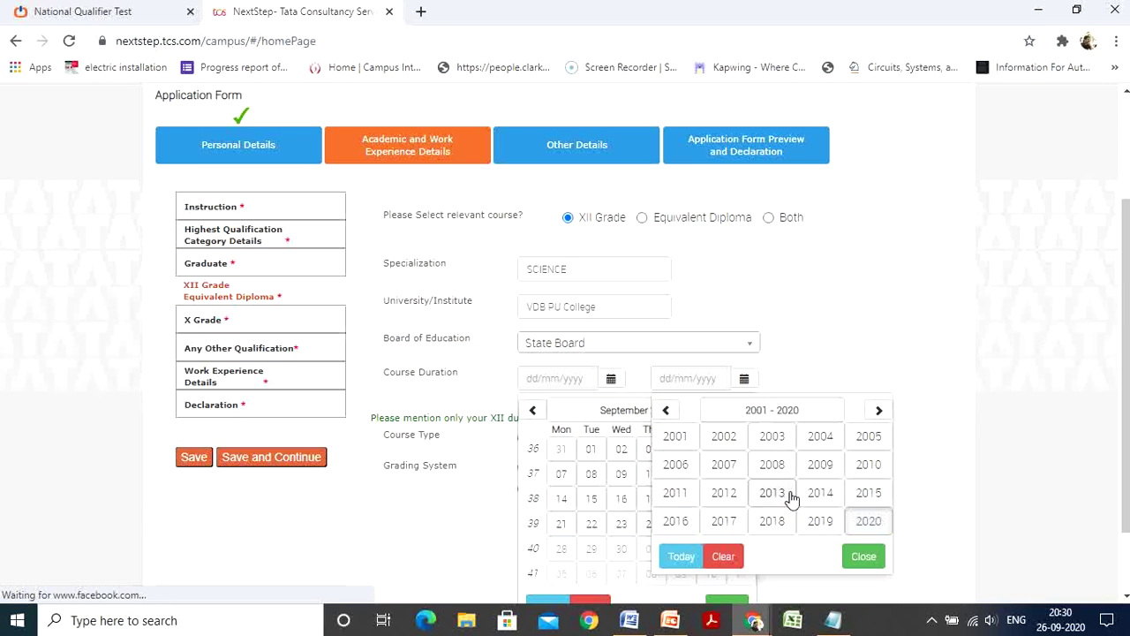
{"action": "left_click", "coordinate": [722, 523]}
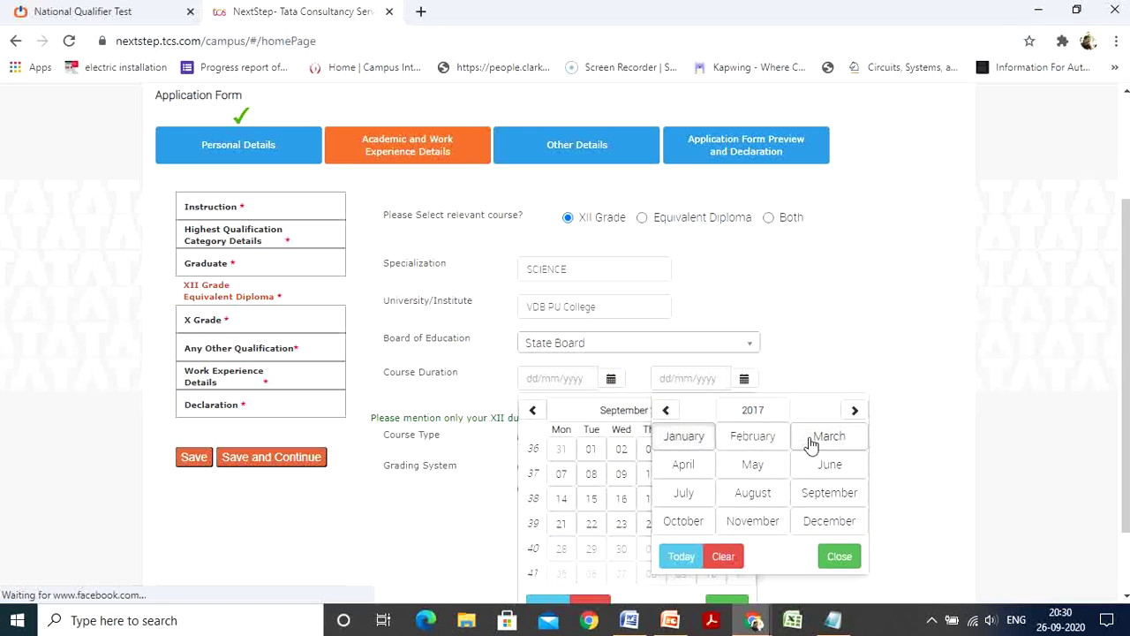
{"action": "left_click", "coordinate": [741, 467]}
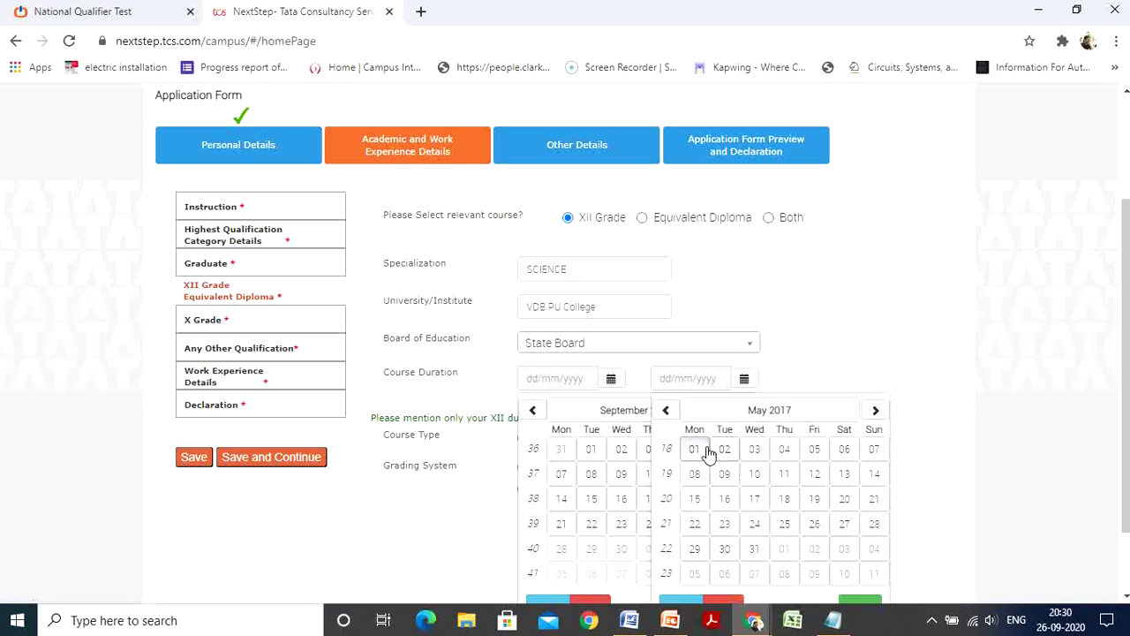
{"action": "left_click", "coordinate": [698, 450]}
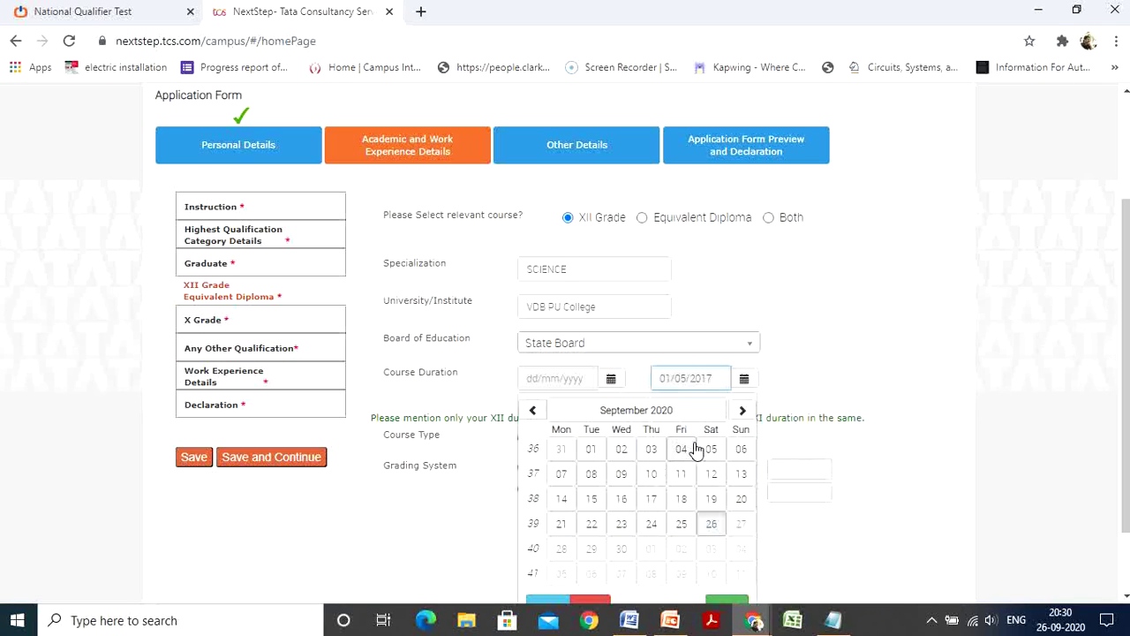
- Set the XII course start date to 01/04/2016
{"action": "left_click", "coordinate": [610, 379]}
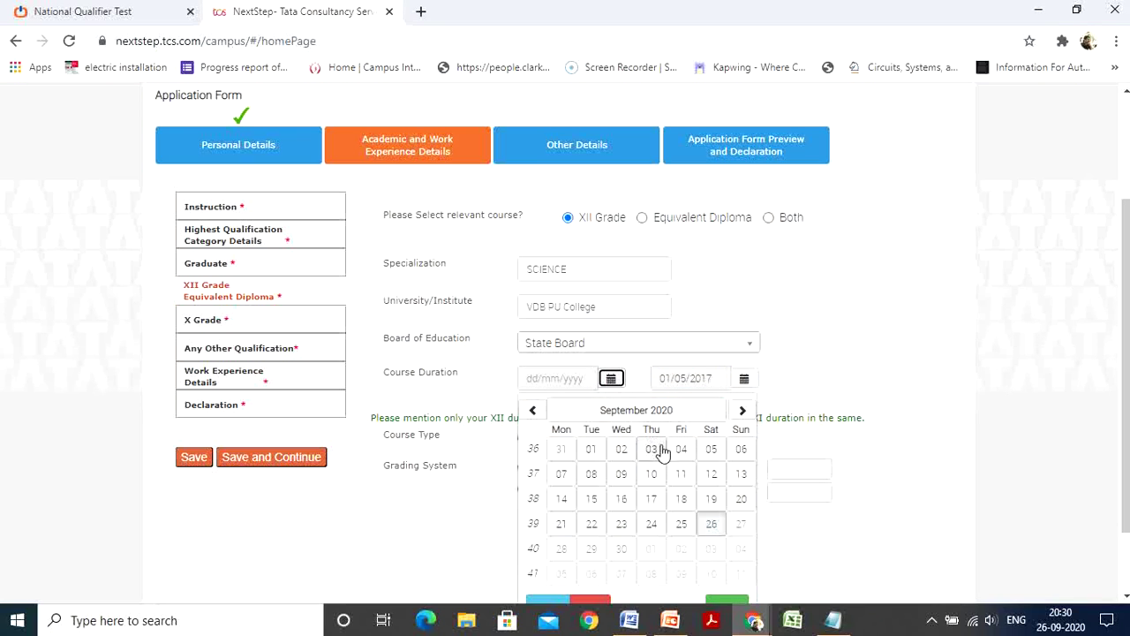
{"action": "left_click", "coordinate": [605, 411]}
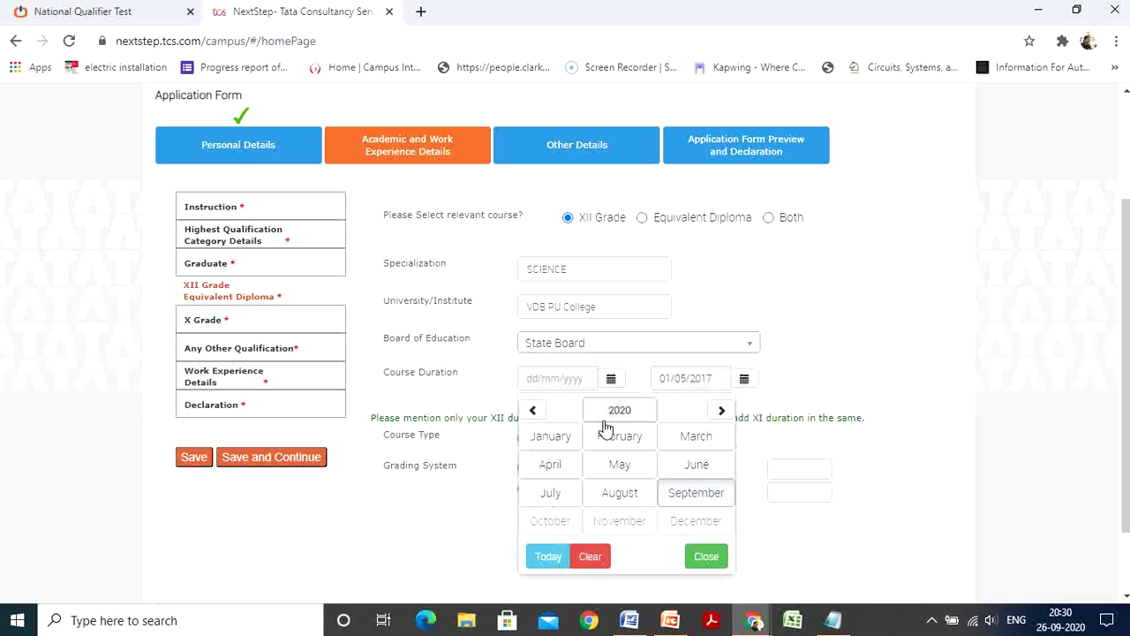
{"action": "left_click", "coordinate": [533, 411]}
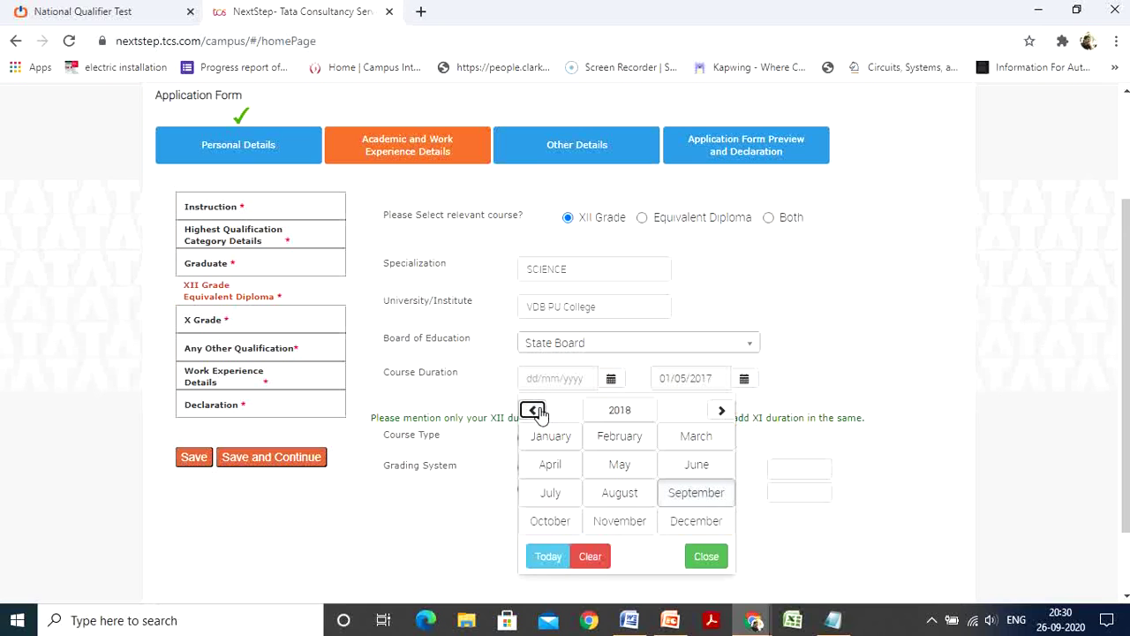
{"action": "left_click", "coordinate": [533, 411]}
{"action": "left_click", "coordinate": [533, 410]}
{"action": "left_click", "coordinate": [561, 466]}
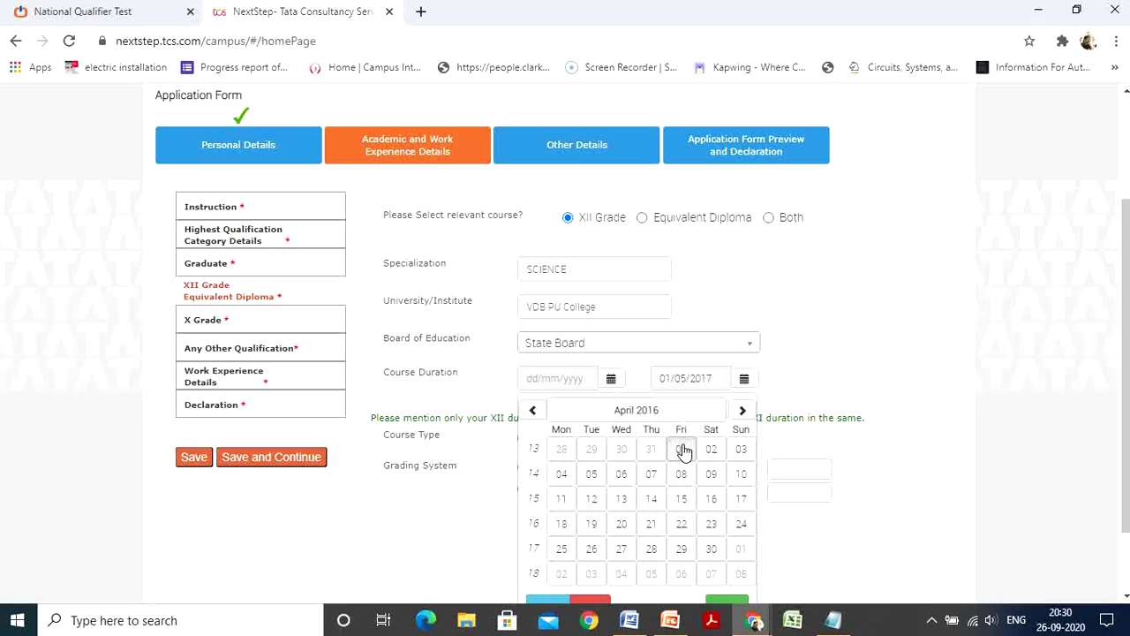
{"action": "left_click", "coordinate": [680, 449]}
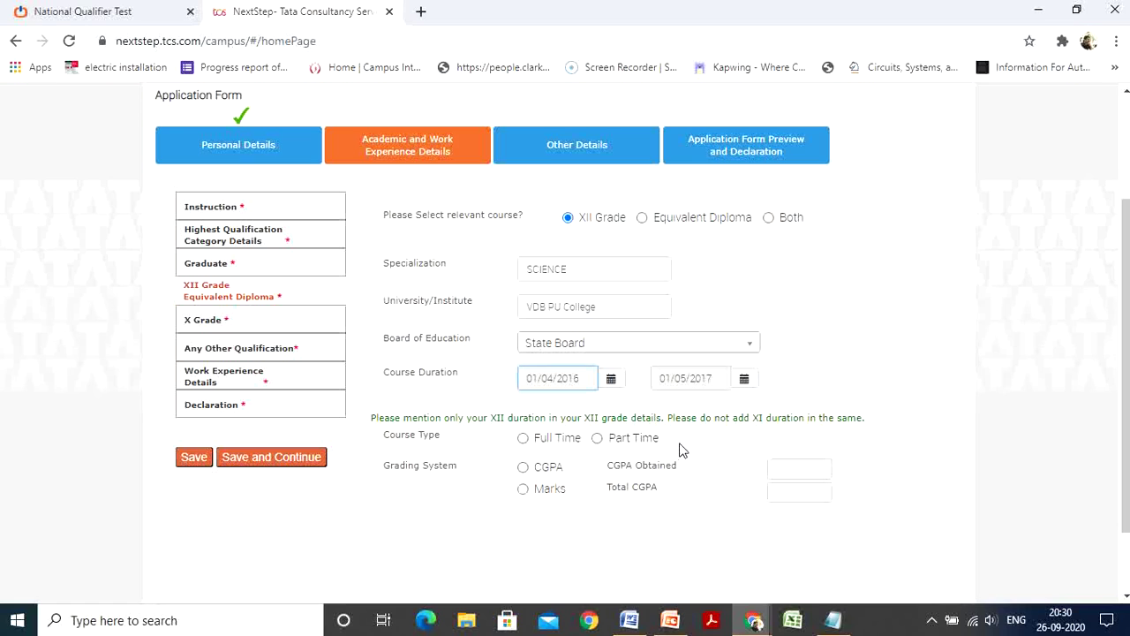
- Change the XII end date to 15/05/2017 and the start date to 01/05/2016
{"action": "left_click", "coordinate": [612, 379]}
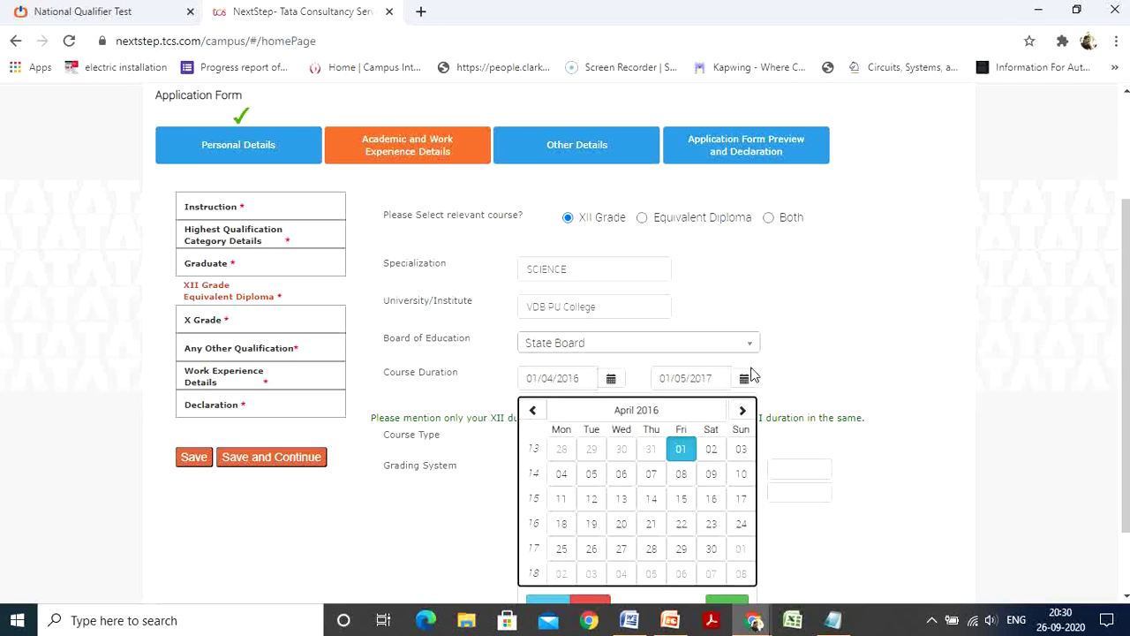
{"action": "left_click", "coordinate": [744, 378]}
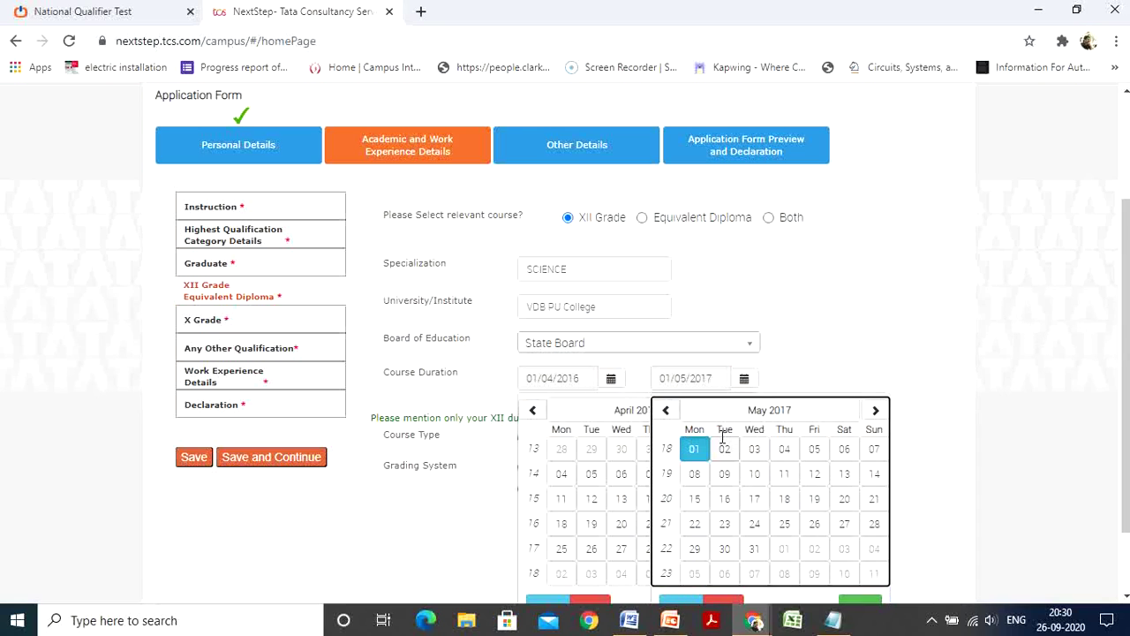
{"action": "left_click", "coordinate": [755, 549]}
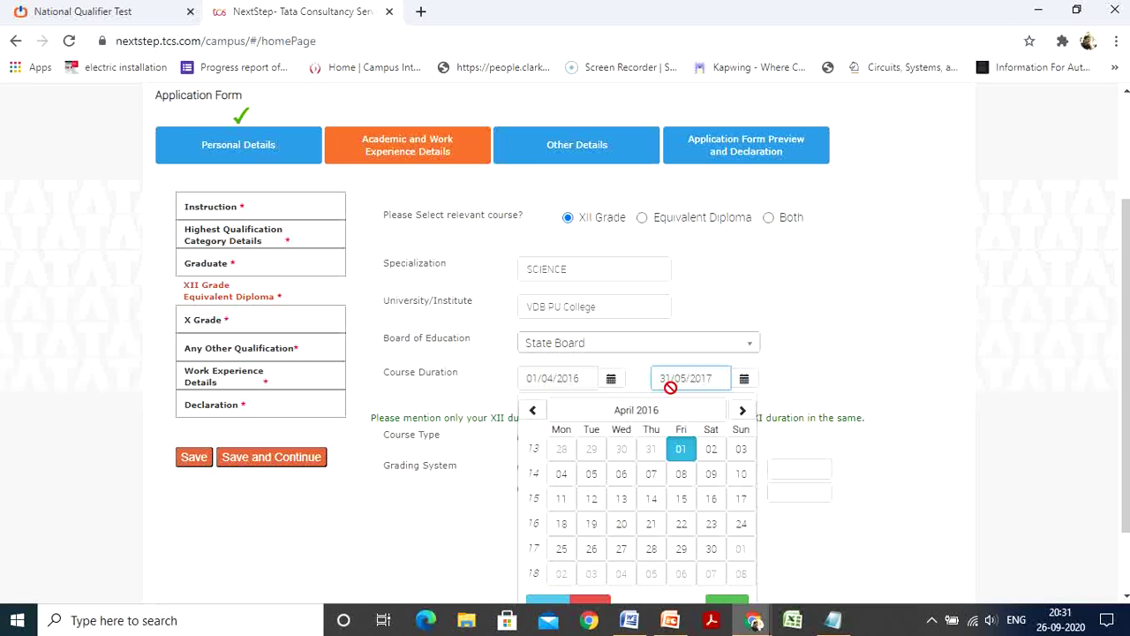
{"action": "left_click", "coordinate": [745, 378]}
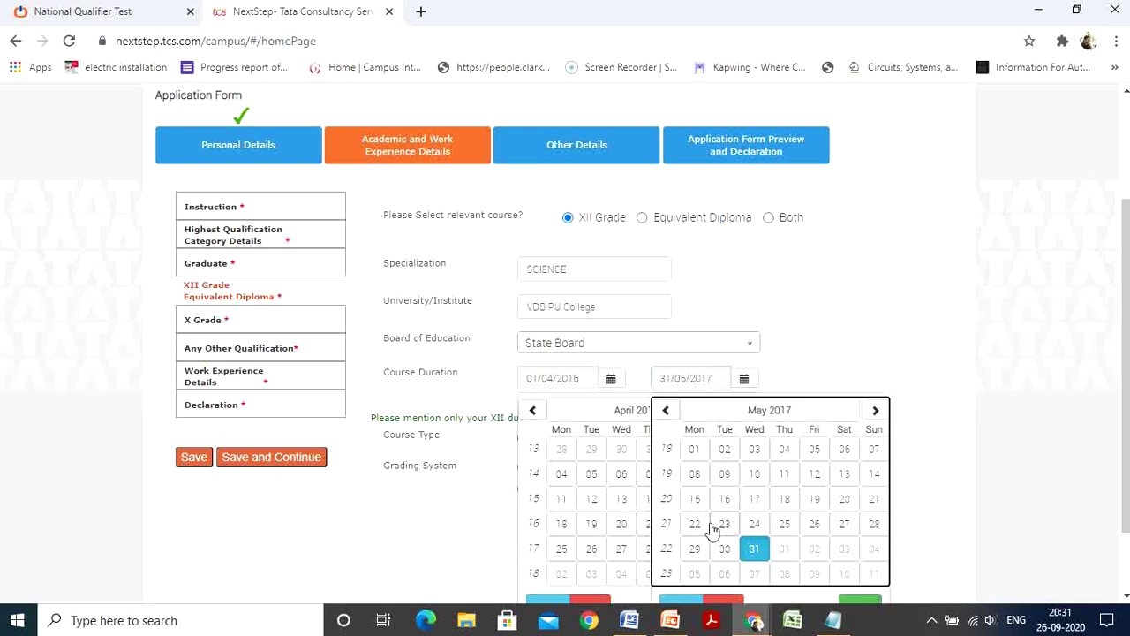
{"action": "left_click", "coordinate": [693, 498]}
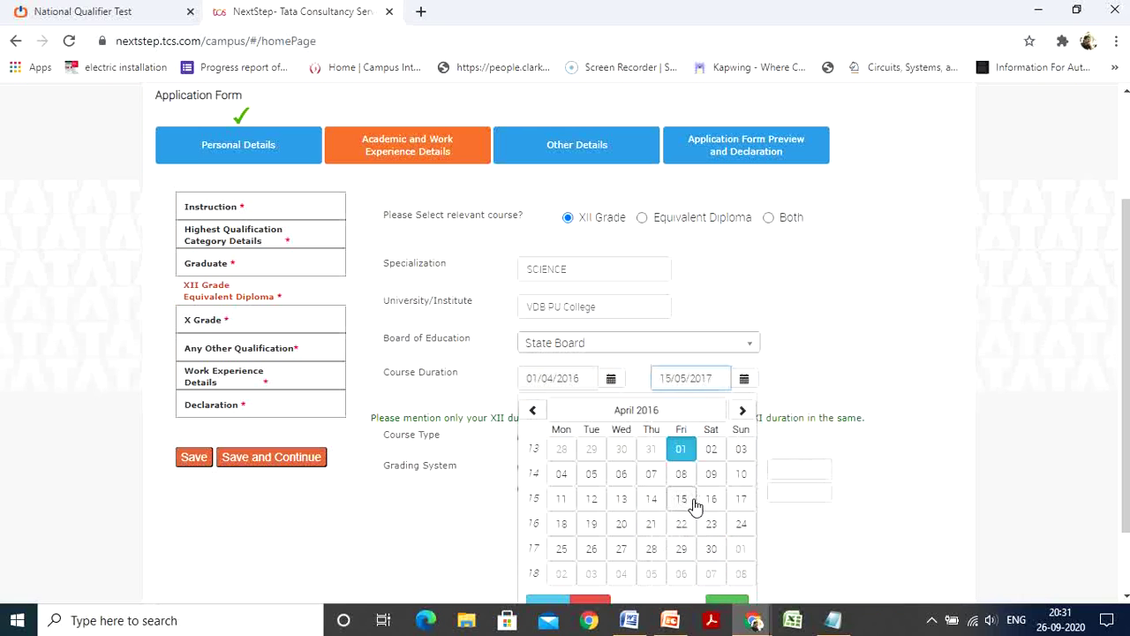
{"action": "left_click", "coordinate": [610, 378]}
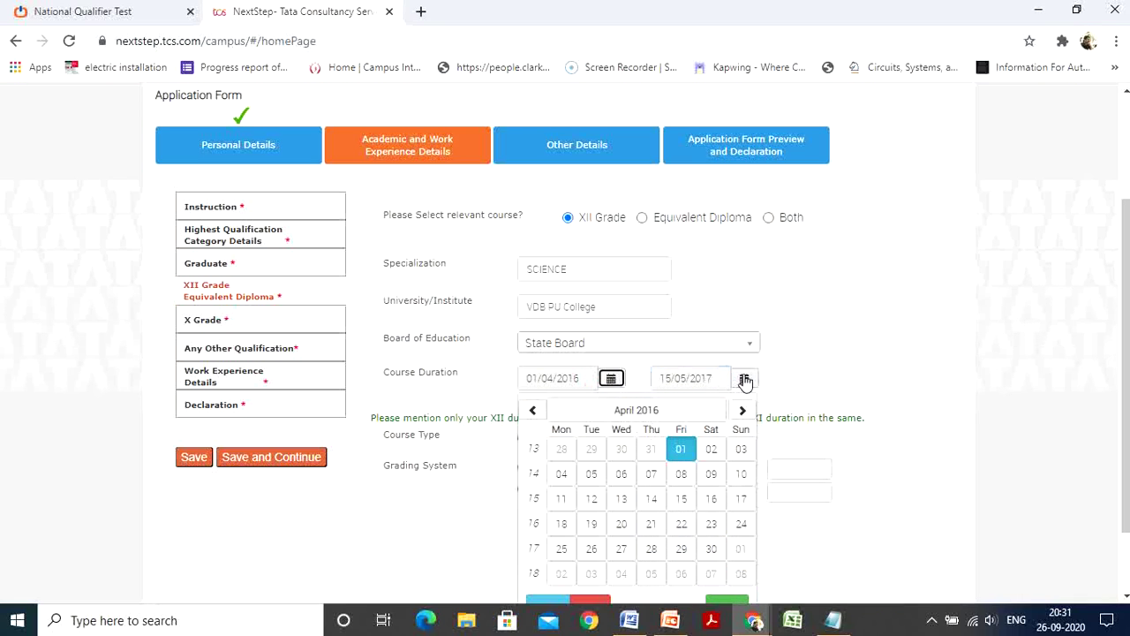
{"action": "left_click", "coordinate": [743, 411]}
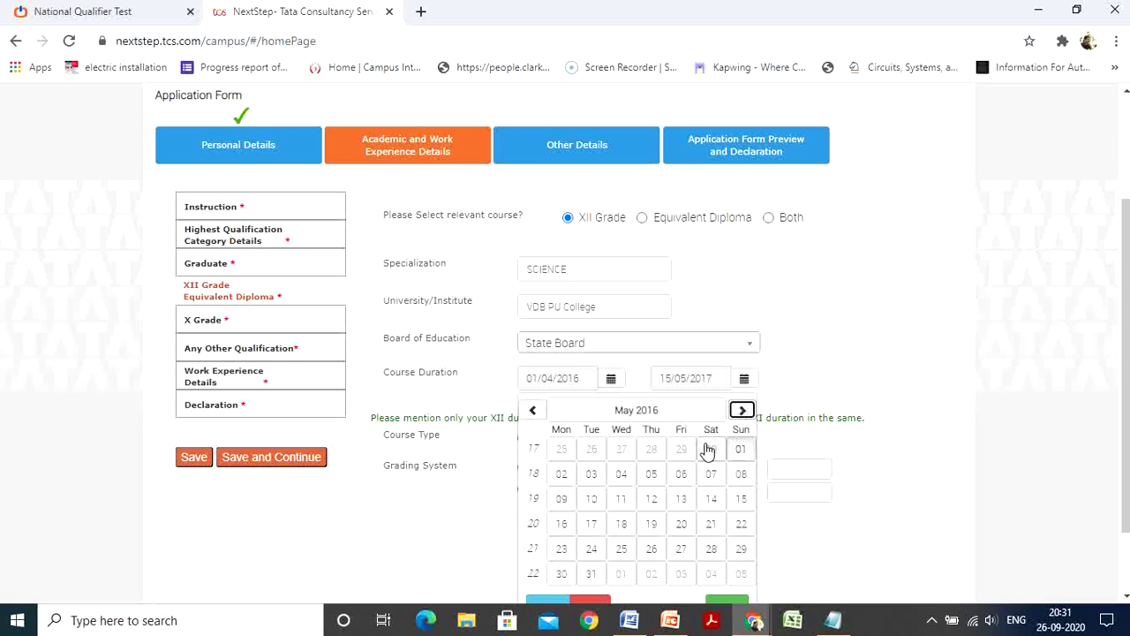
{"action": "left_click", "coordinate": [740, 450]}
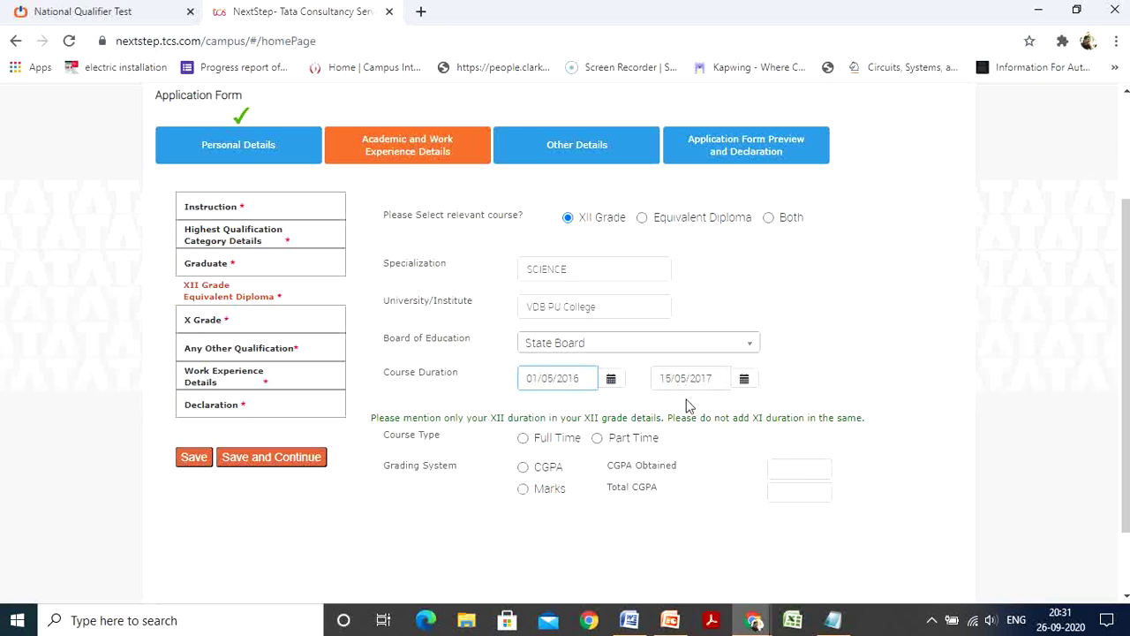
- Mark XII as Full Time with 550 of 600 marks (91.67%), then save and continue
{"action": "left_click", "coordinate": [522, 438]}
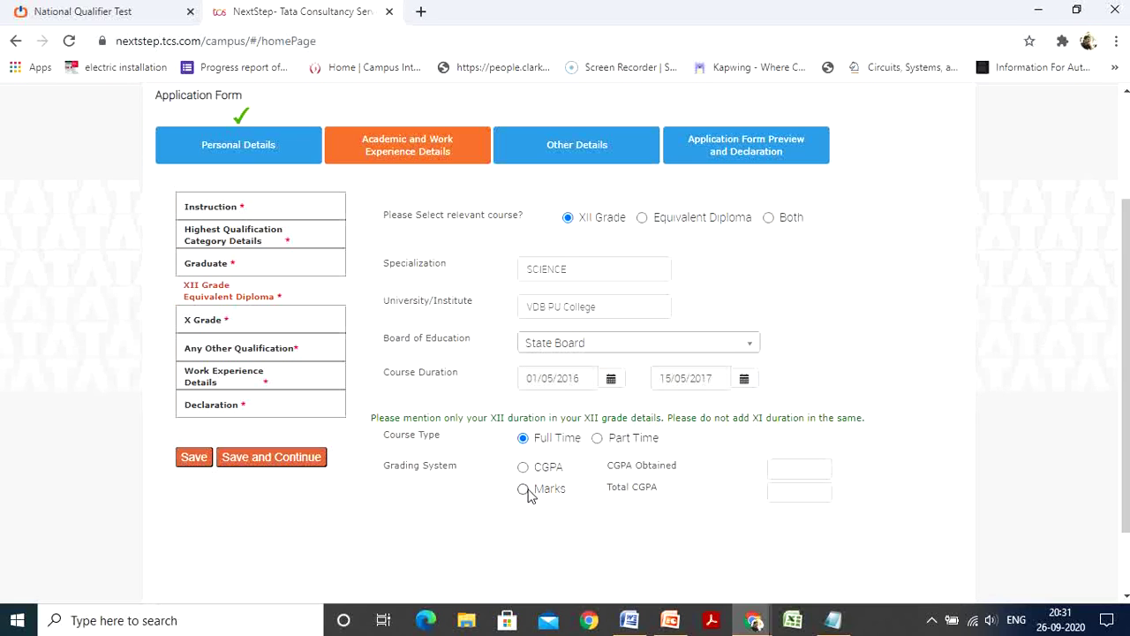
{"action": "left_click", "coordinate": [523, 488]}
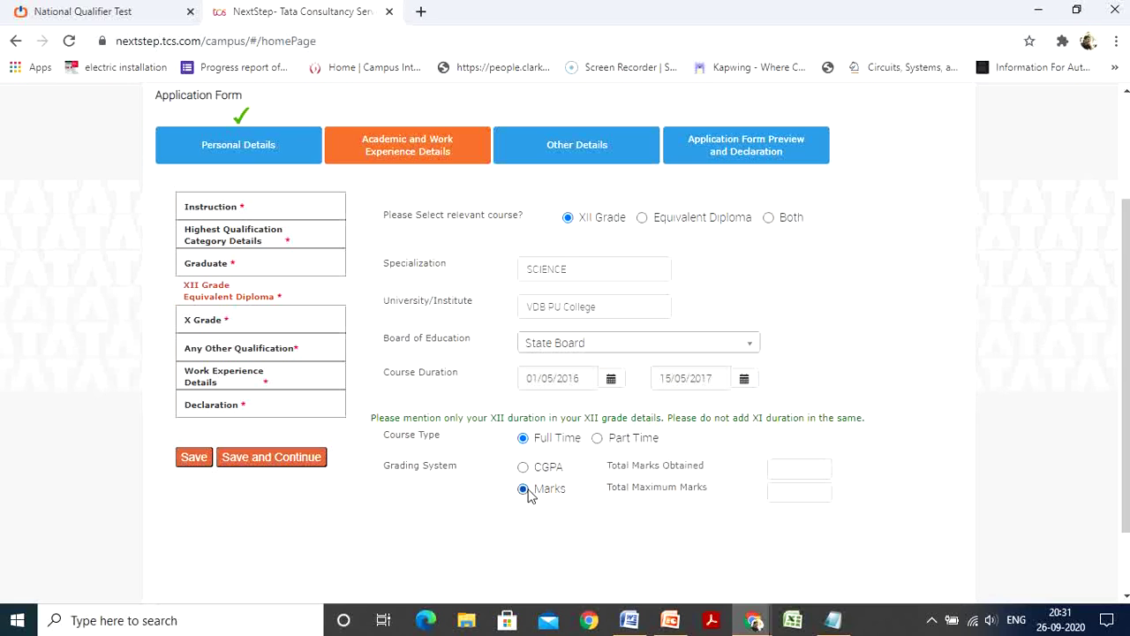
{"action": "left_click", "coordinate": [777, 469]}
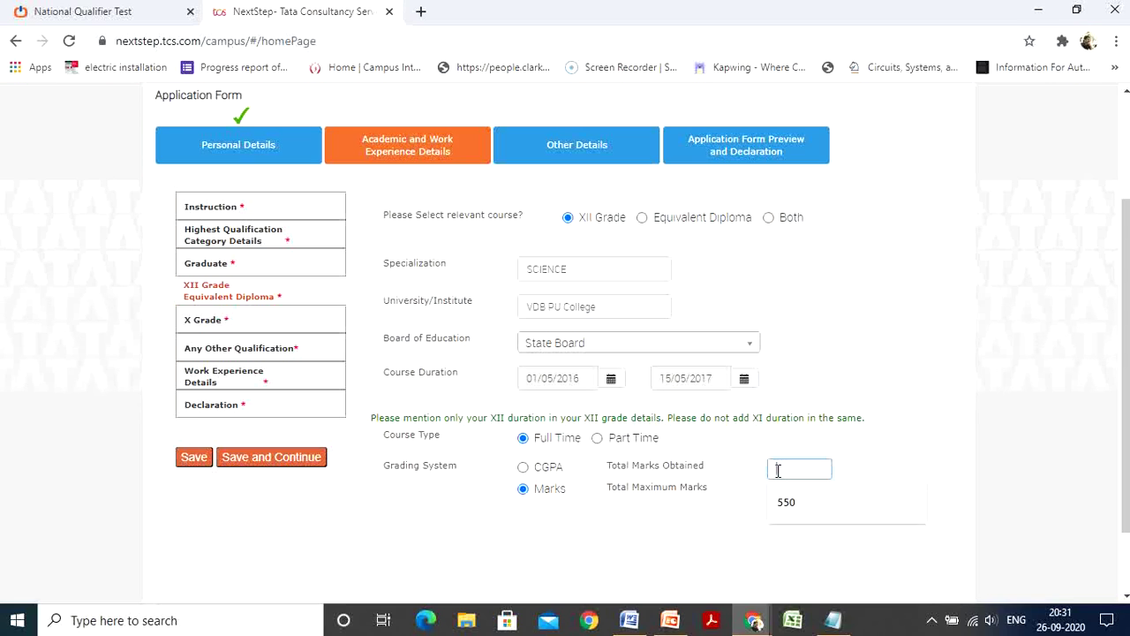
{"action": "type", "text": "550"}
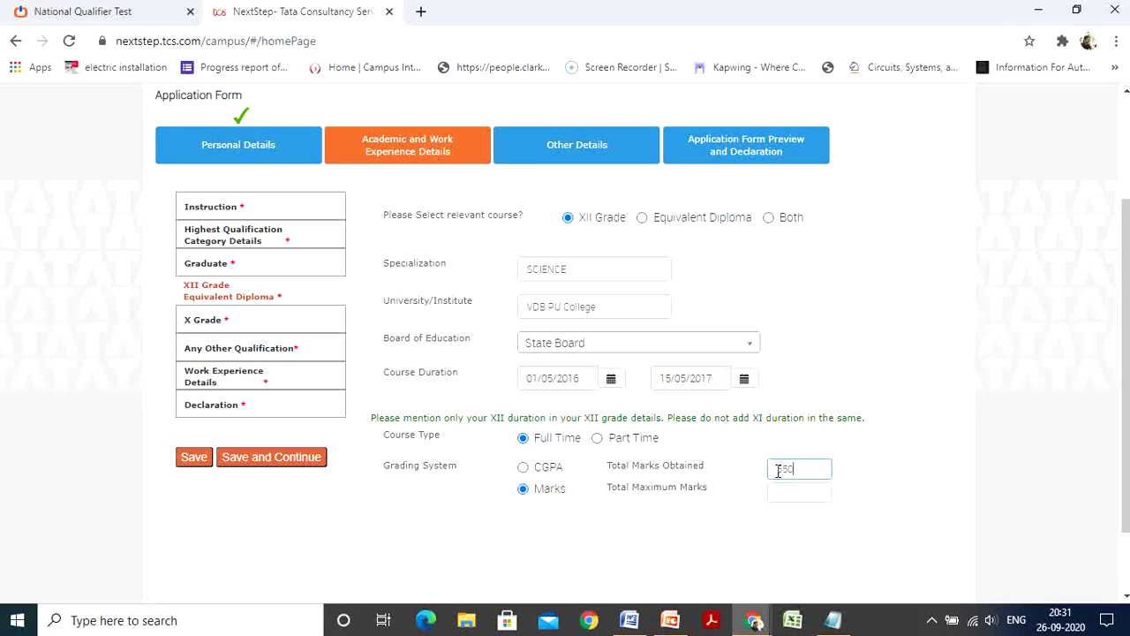
{"action": "key", "text": "Tab"}
{"action": "type", "text": "600"}
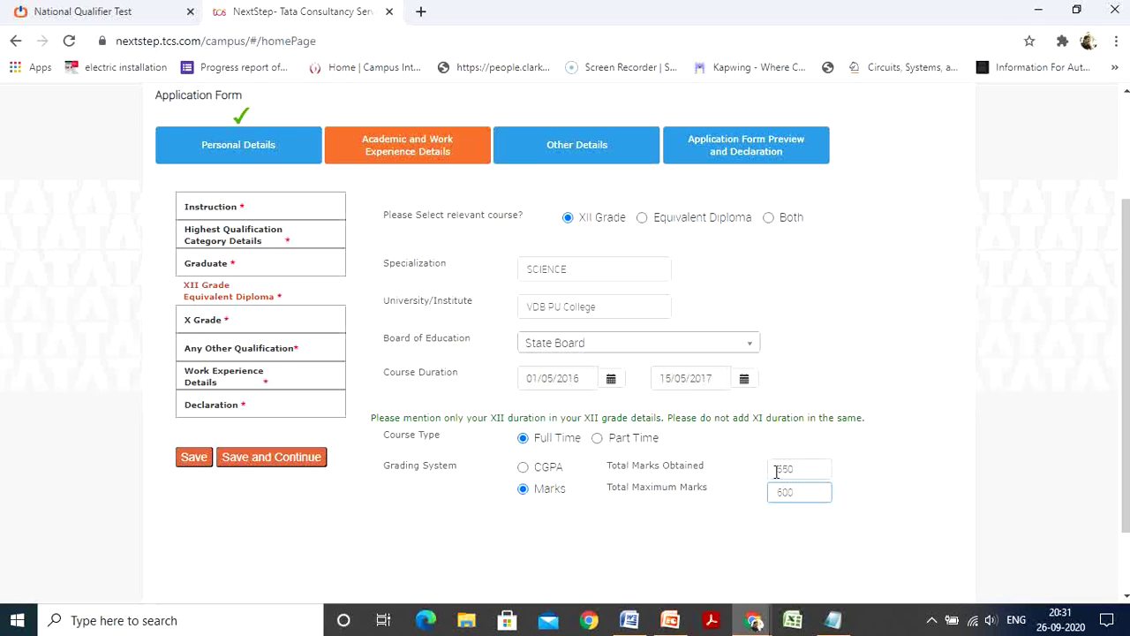
{"action": "left_click", "coordinate": [674, 558]}
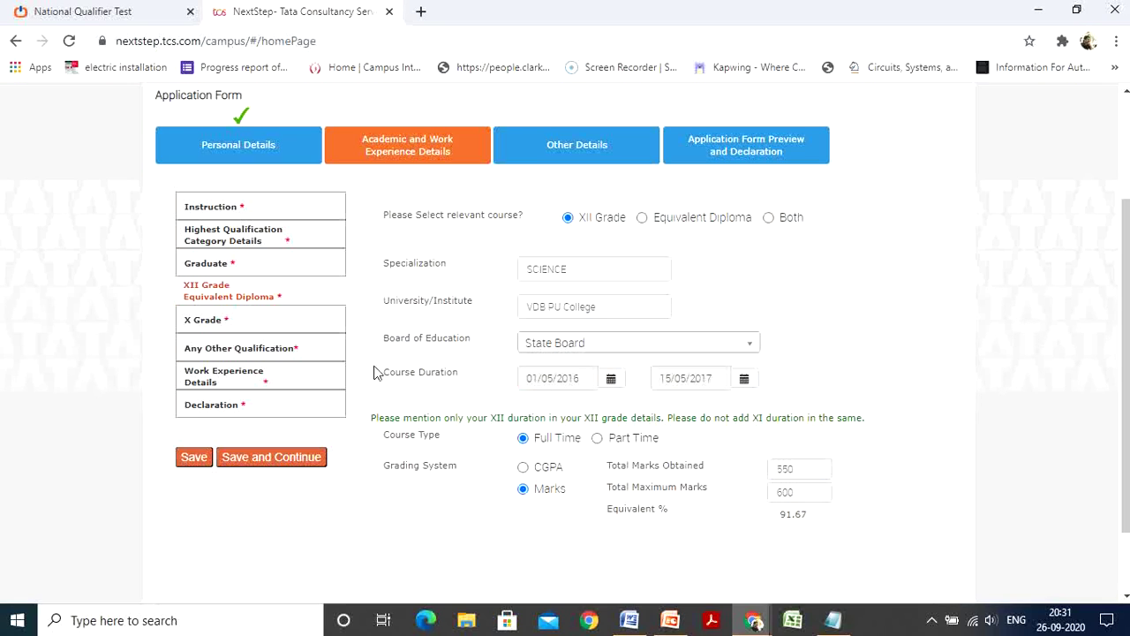
{"action": "left_click", "coordinate": [222, 320]}
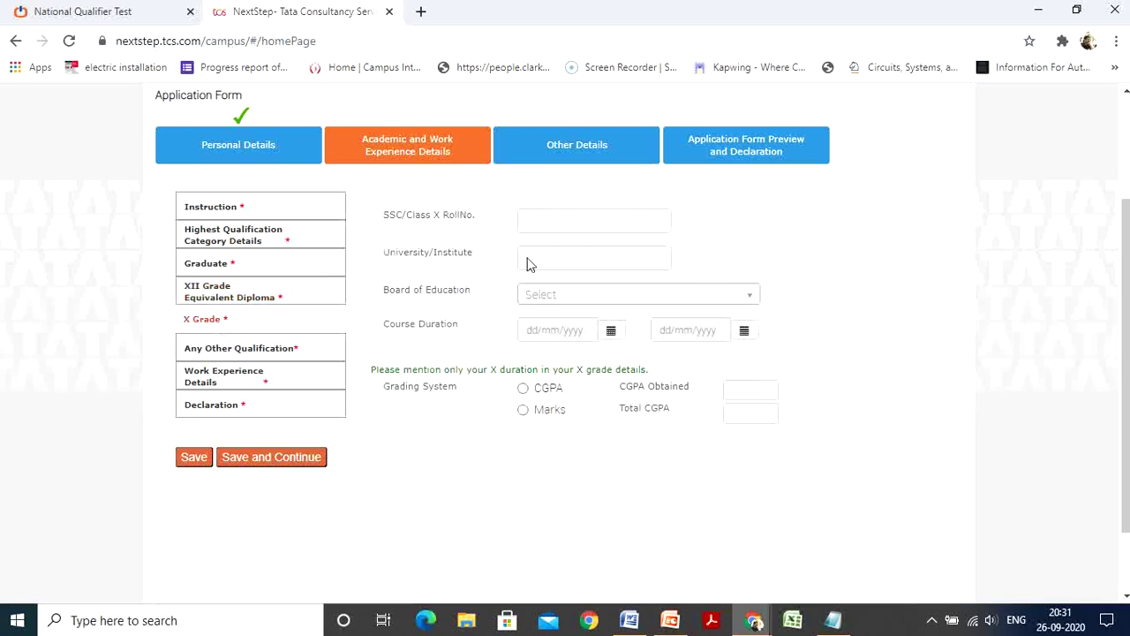
- Fill the X roll number from the suggestion, enter VBD High School, and choose State Board
{"action": "left_click", "coordinate": [569, 218]}
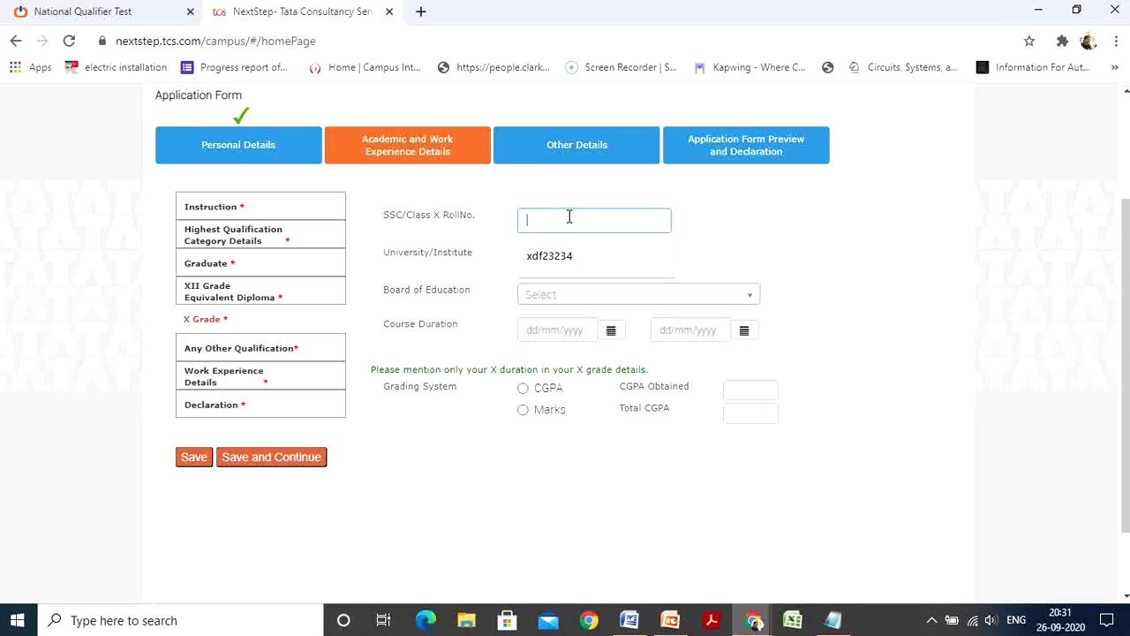
{"action": "left_click", "coordinate": [556, 251]}
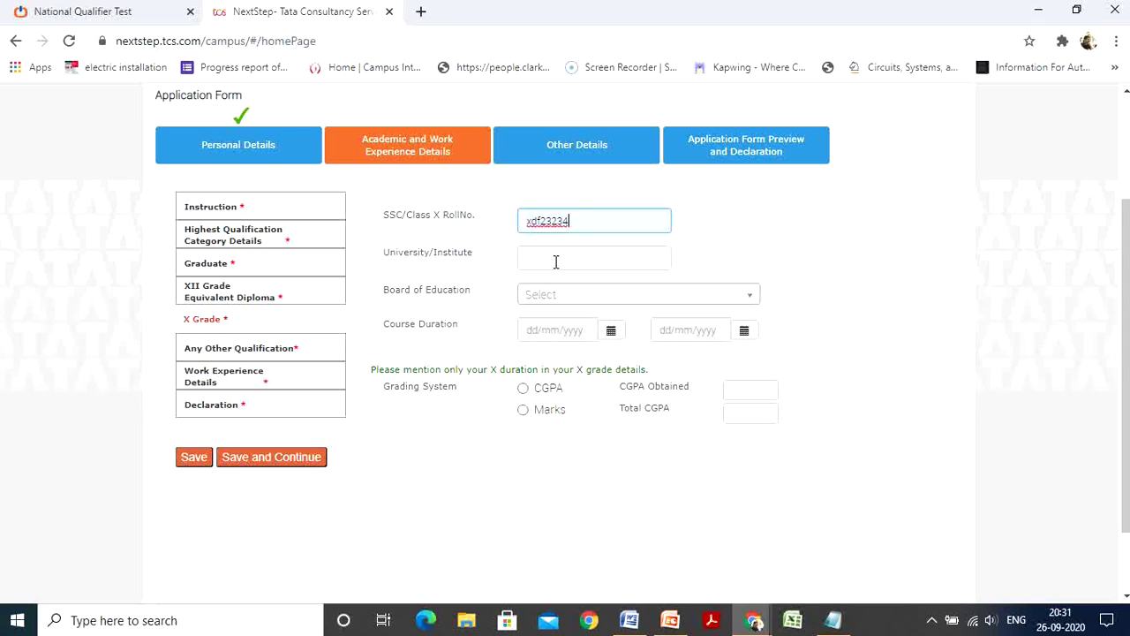
{"action": "left_click", "coordinate": [555, 263]}
{"action": "type", "text": "VD"}
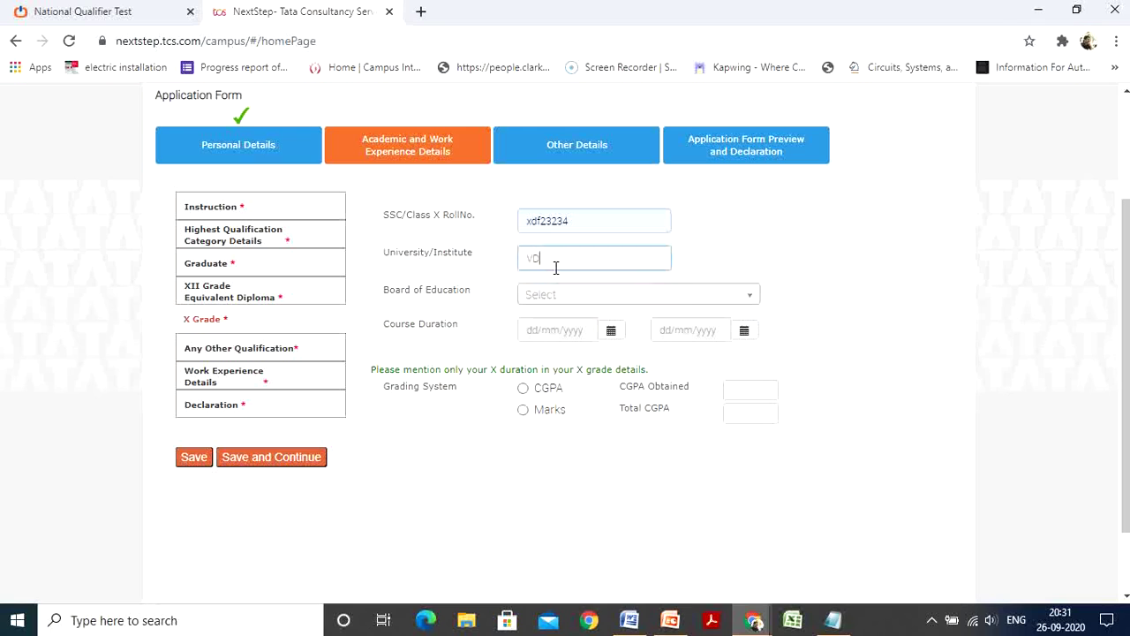
{"action": "key", "text": "BackSpace"}
{"action": "type", "text": "B"}
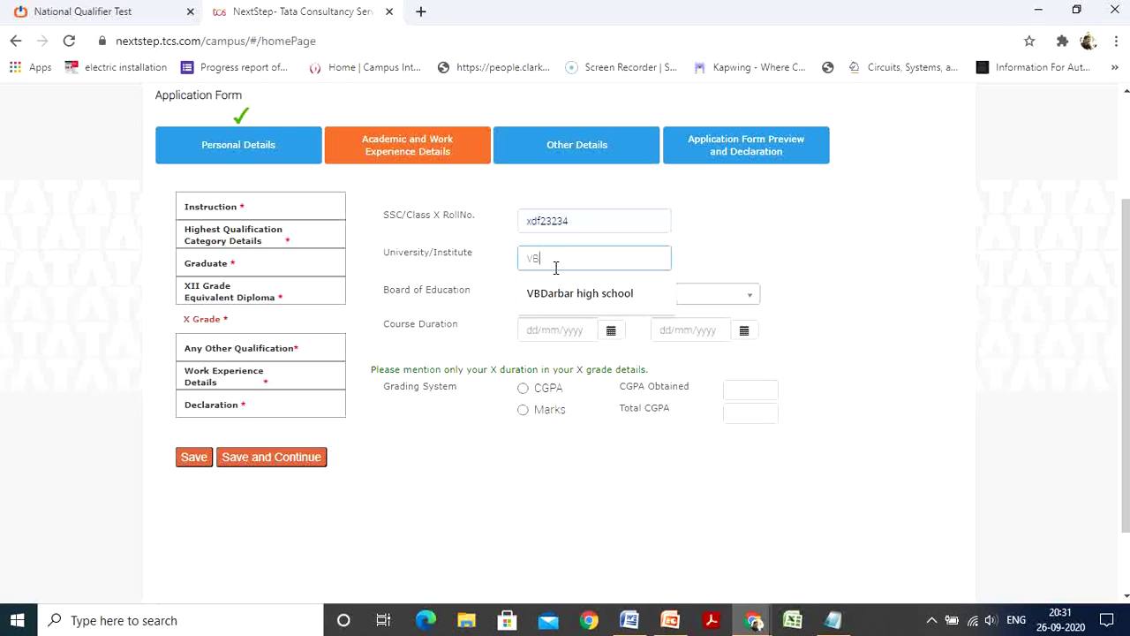
{"action": "type", "text": "D High School"}
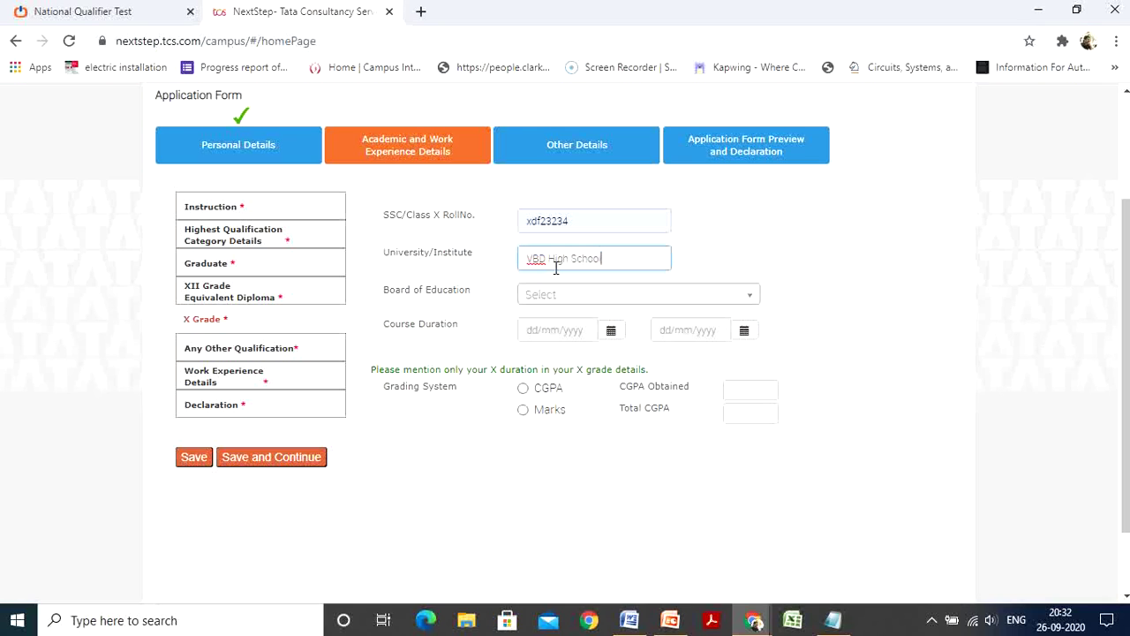
{"action": "left_click", "coordinate": [551, 298]}
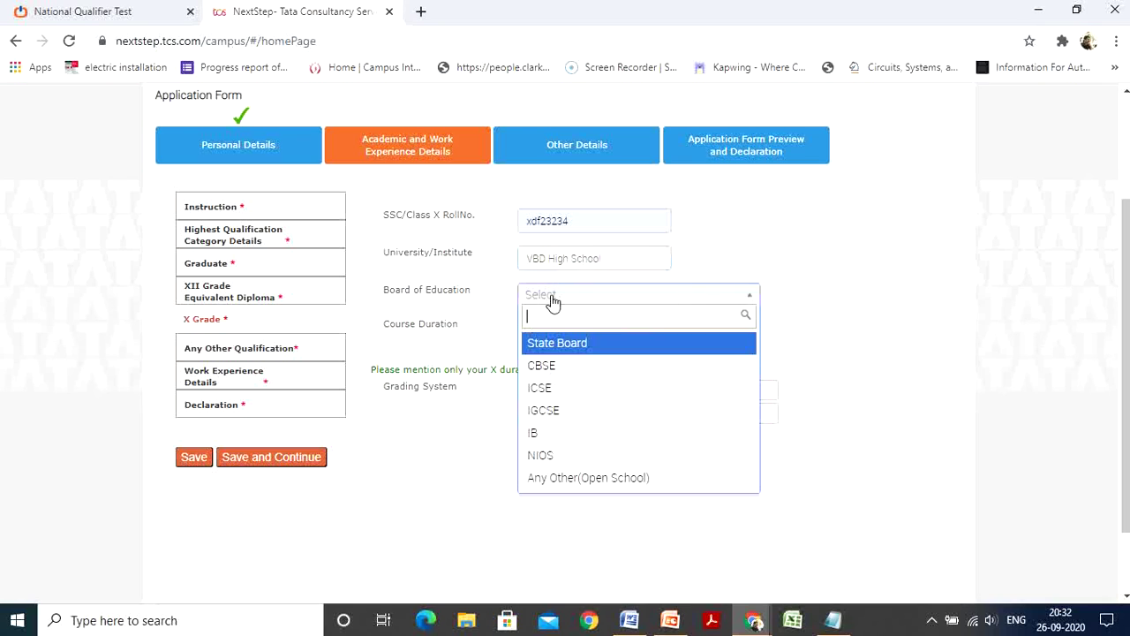
{"action": "left_click", "coordinate": [545, 344]}
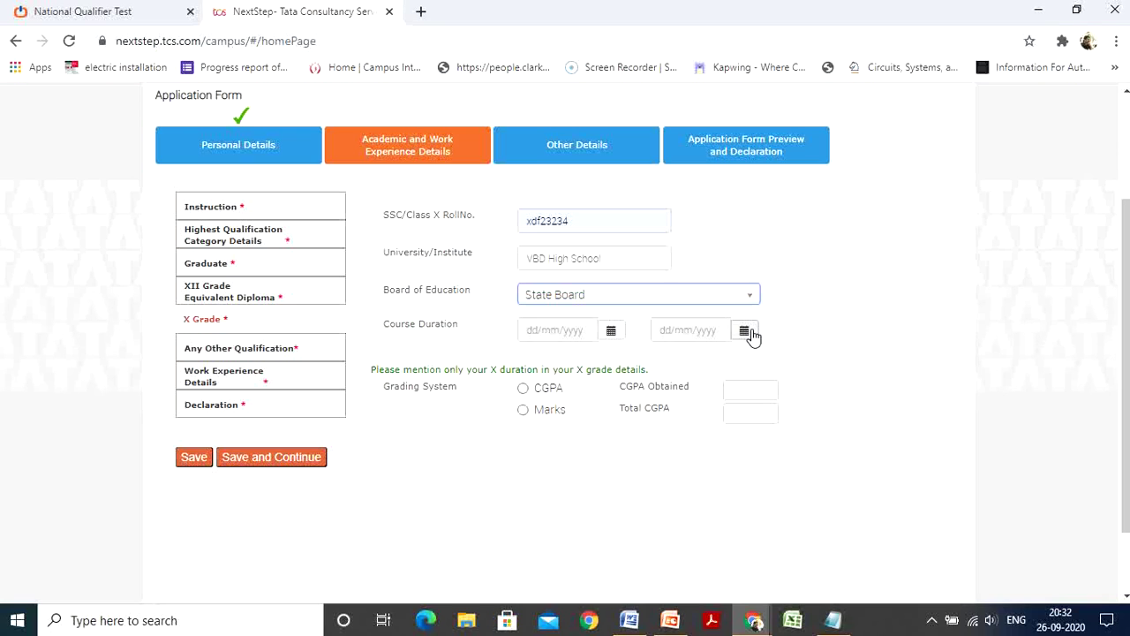
- Set the X course start date to 01/05/2014
{"action": "left_click", "coordinate": [610, 331]}
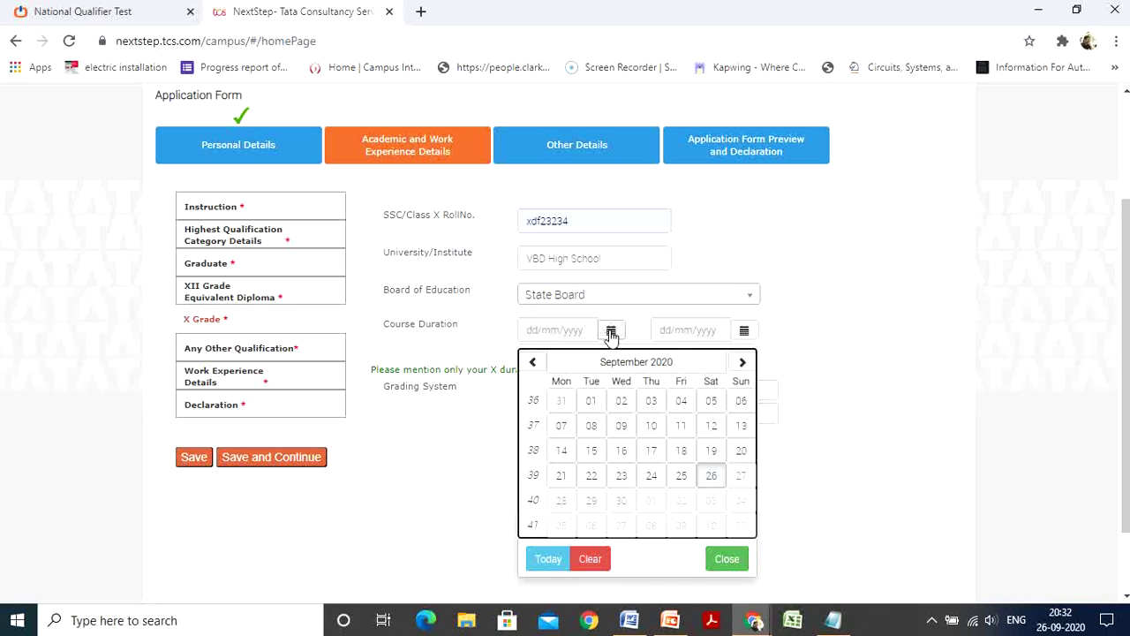
{"action": "left_click", "coordinate": [613, 361]}
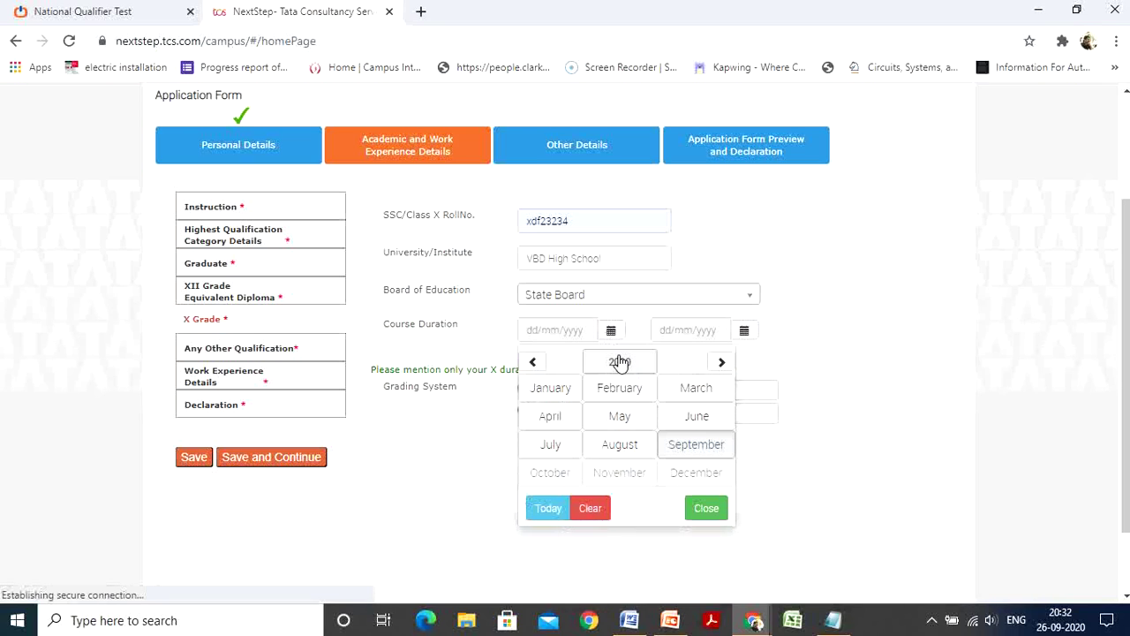
{"action": "left_click", "coordinate": [531, 361]}
{"action": "left_click", "coordinate": [531, 362]}
{"action": "left_click", "coordinate": [530, 362]}
{"action": "left_click", "coordinate": [531, 361]}
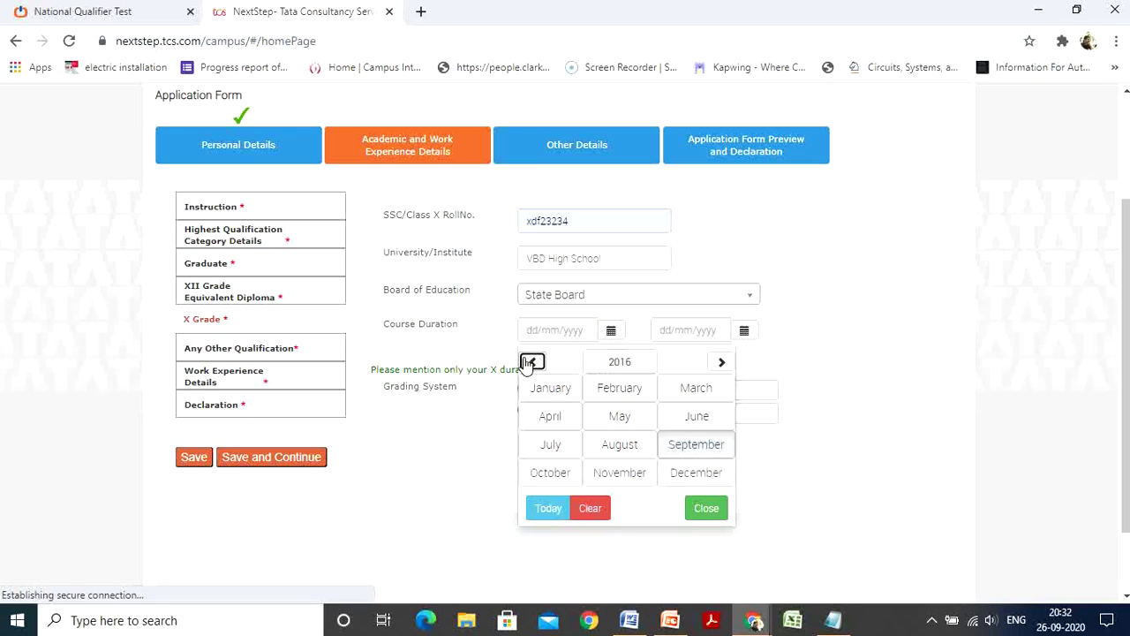
{"action": "left_click", "coordinate": [530, 362]}
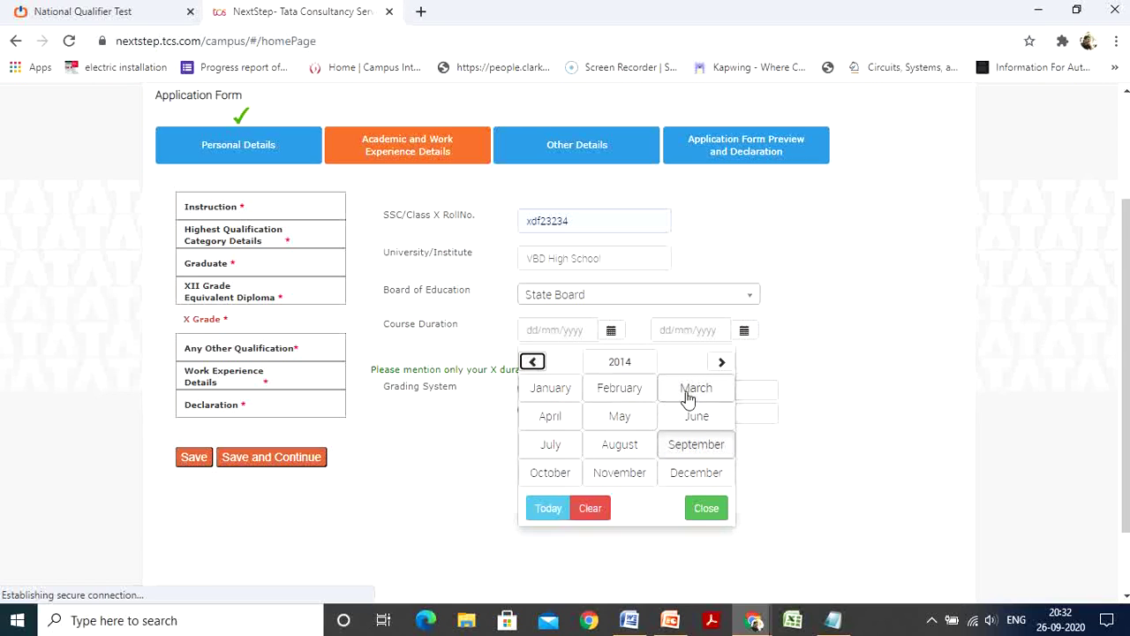
{"action": "left_click", "coordinate": [616, 416]}
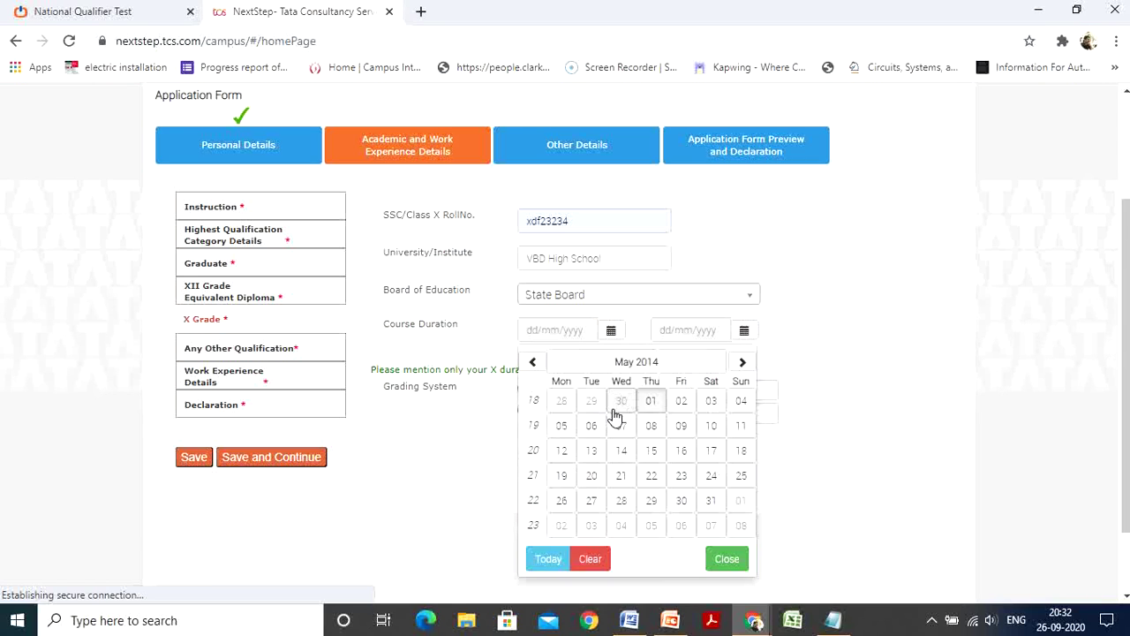
{"action": "left_click", "coordinate": [651, 399]}
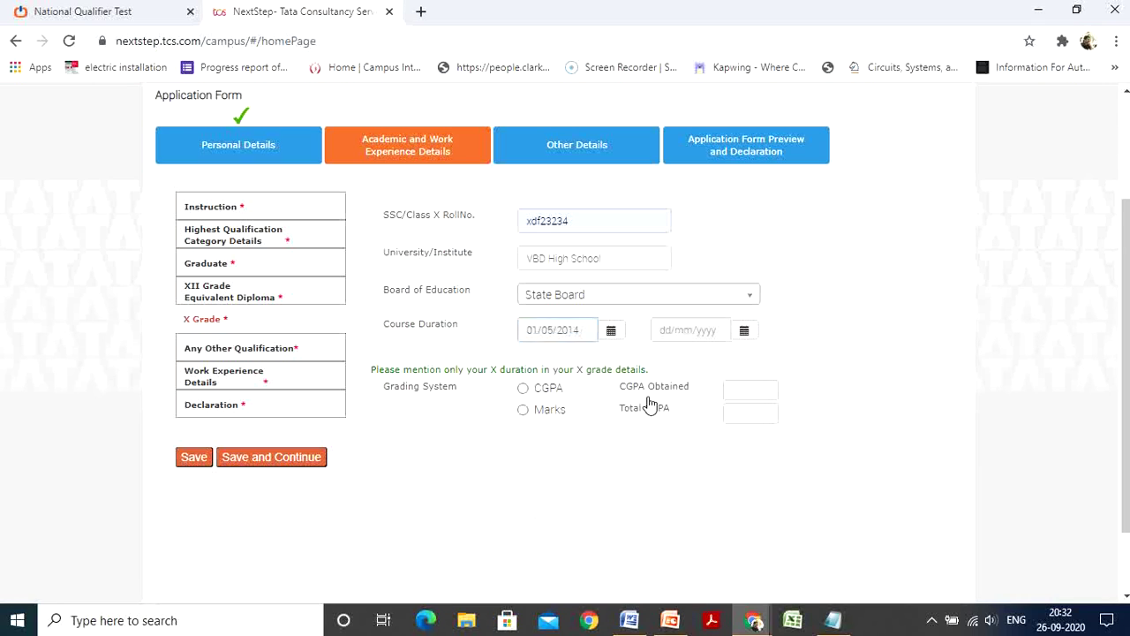
- Set the X course end date to 15/05/2015
{"action": "left_click", "coordinate": [744, 331]}
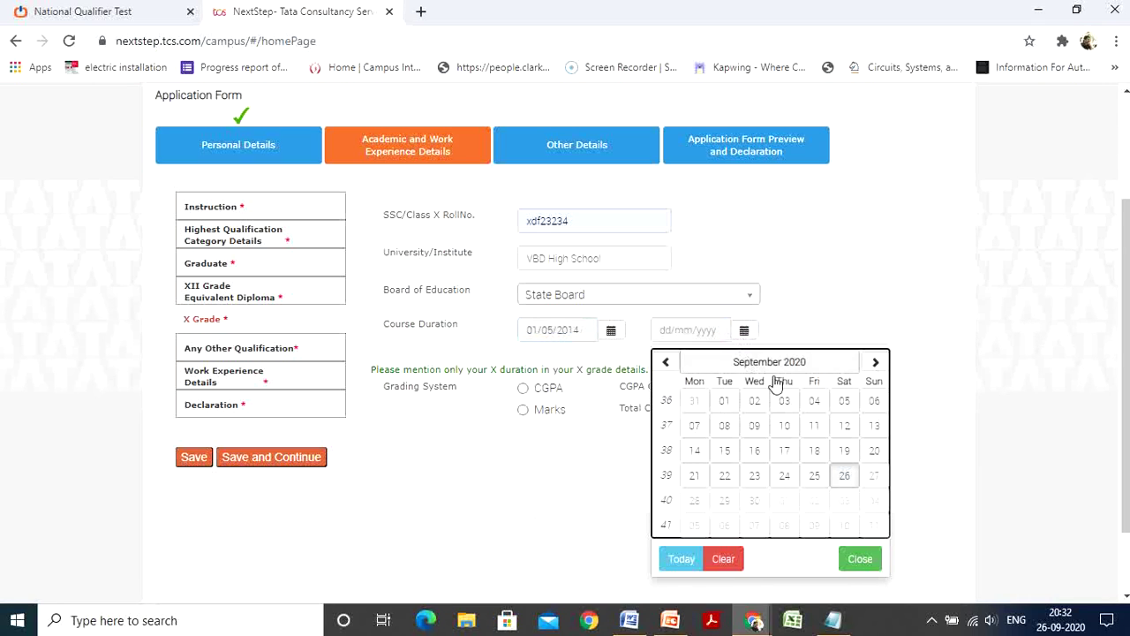
{"action": "left_click", "coordinate": [732, 364]}
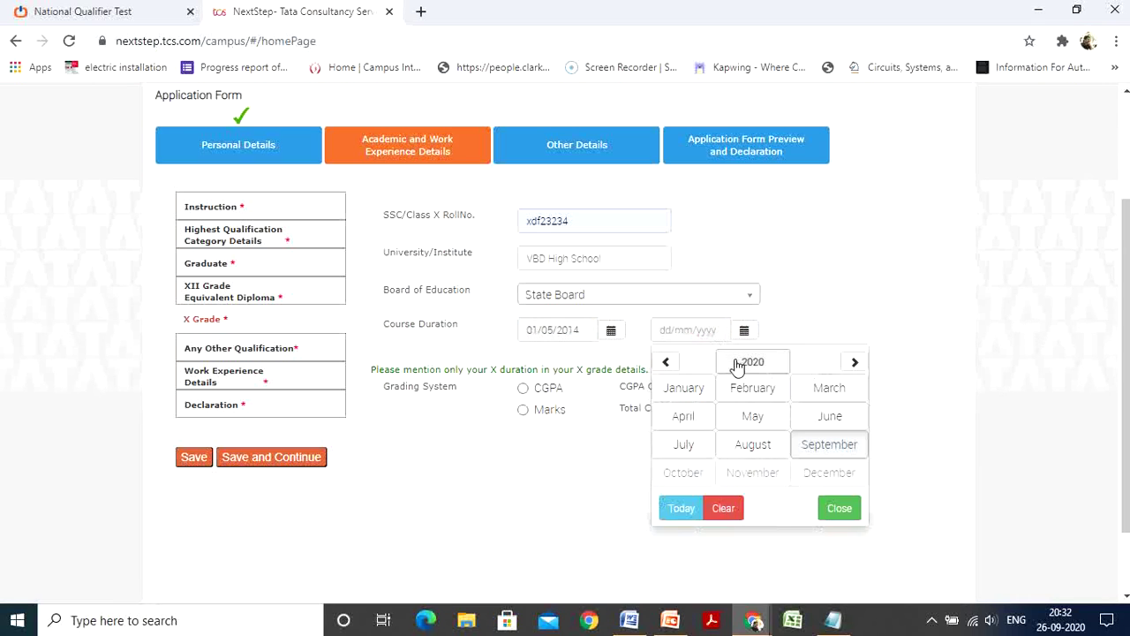
{"action": "left_click", "coordinate": [667, 361]}
{"action": "left_click", "coordinate": [666, 362]}
{"action": "left_click", "coordinate": [666, 362]}
{"action": "left_click", "coordinate": [667, 362]}
{"action": "left_click", "coordinate": [667, 362]}
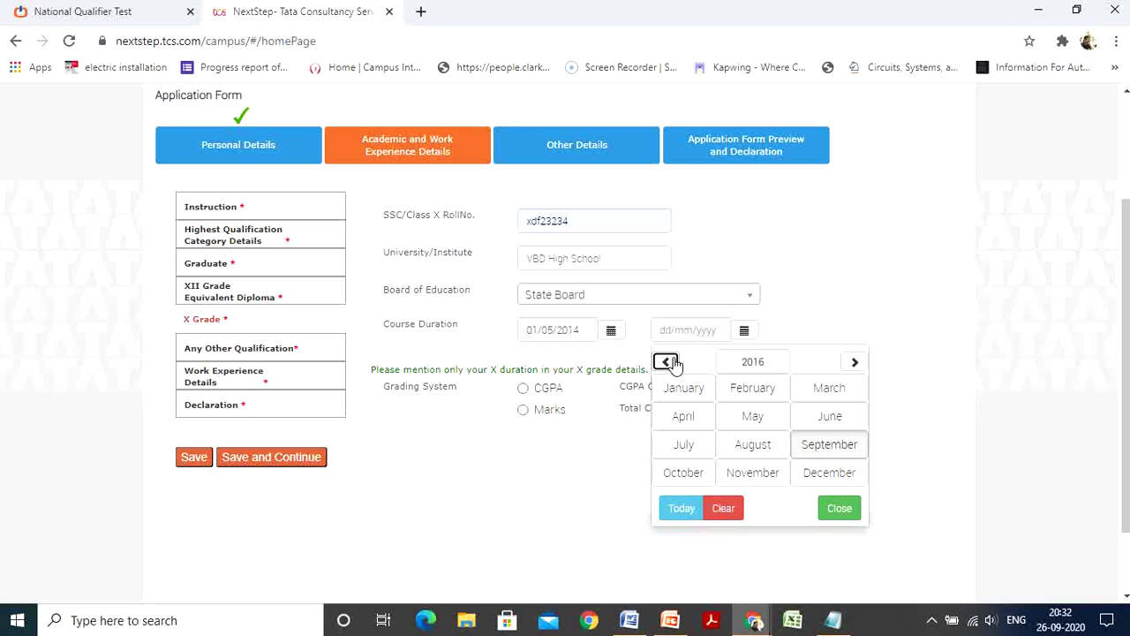
{"action": "left_click", "coordinate": [666, 362]}
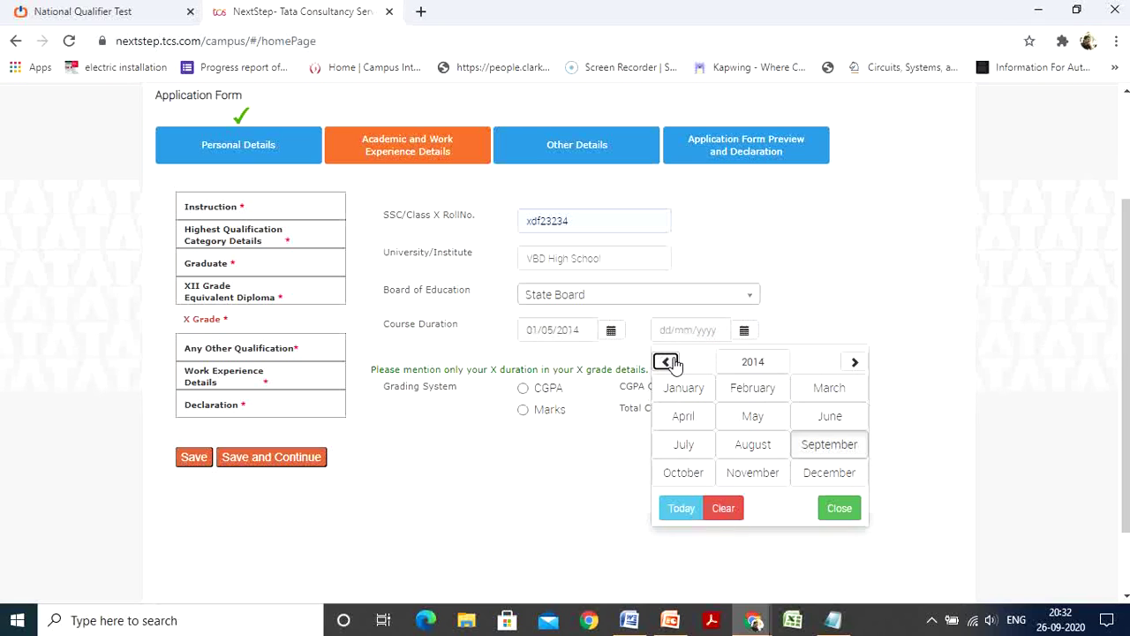
{"action": "left_click", "coordinate": [854, 362]}
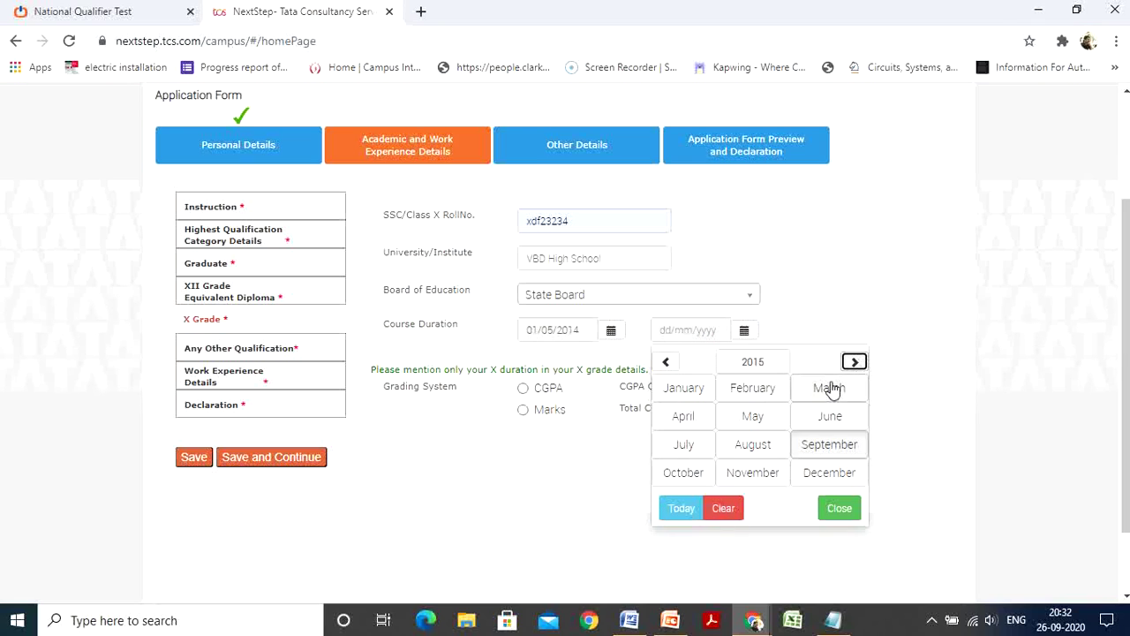
{"action": "left_click", "coordinate": [763, 419]}
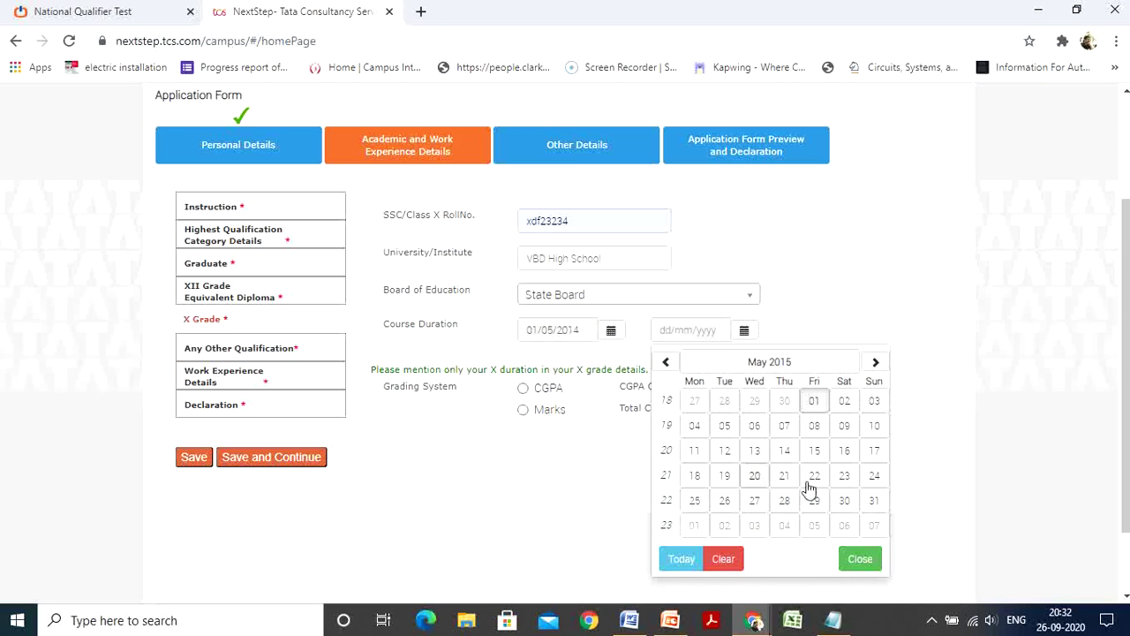
{"action": "left_click", "coordinate": [874, 499]}
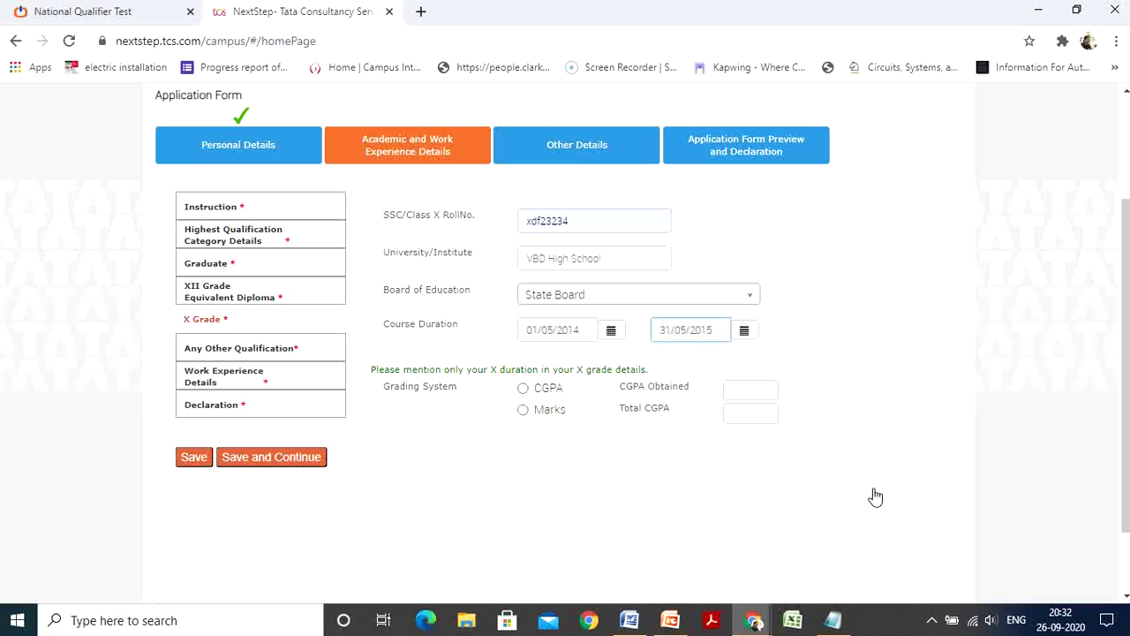
{"action": "left_click", "coordinate": [743, 330]}
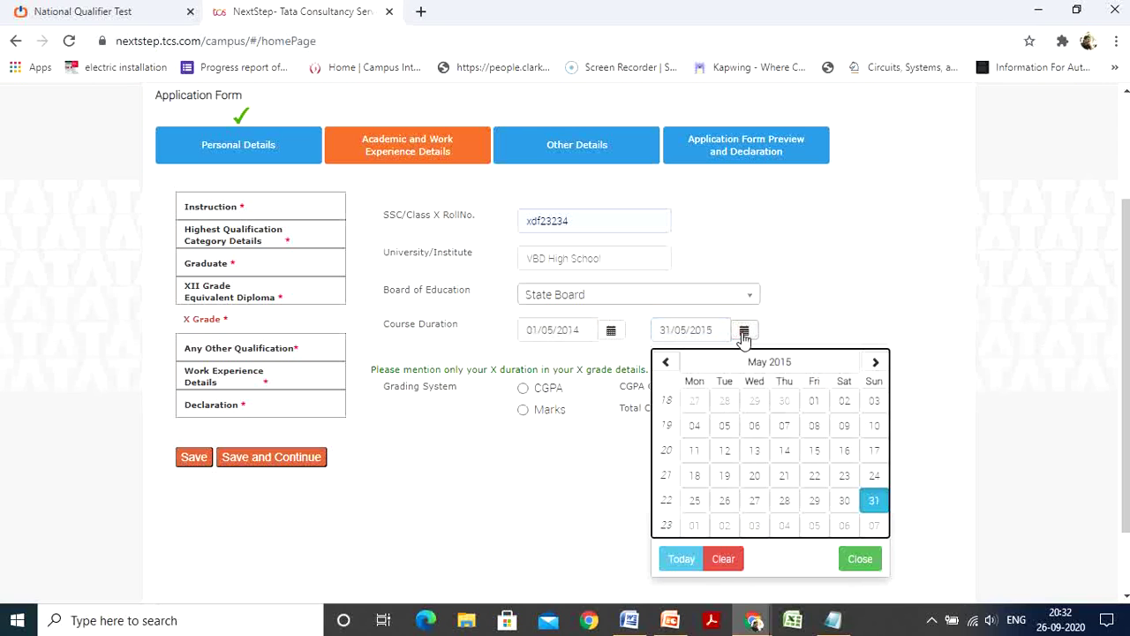
{"action": "left_click", "coordinate": [813, 452]}
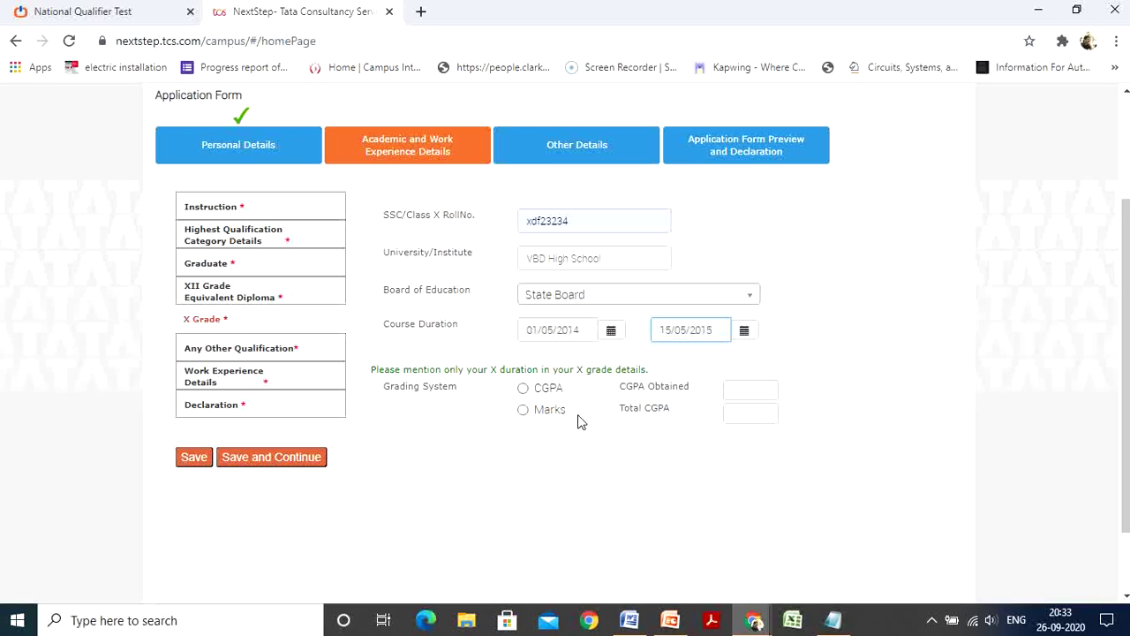
- Grade the X result in marks as 550 obtained out of 600 maximum, replacing 625
{"action": "left_click", "coordinate": [526, 412]}
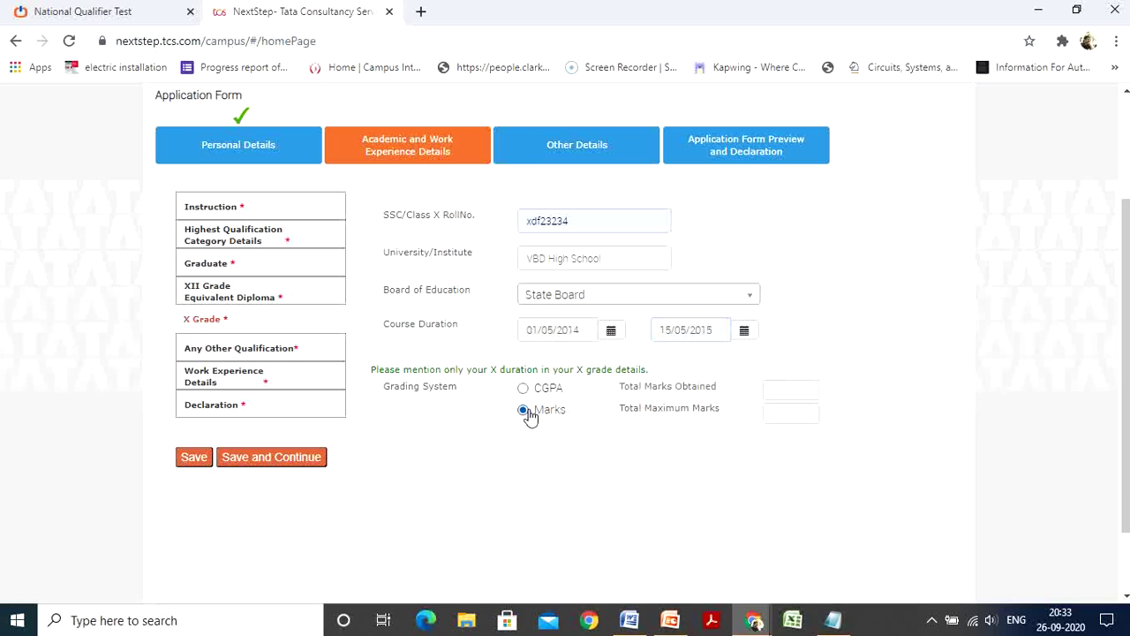
{"action": "left_click", "coordinate": [778, 394]}
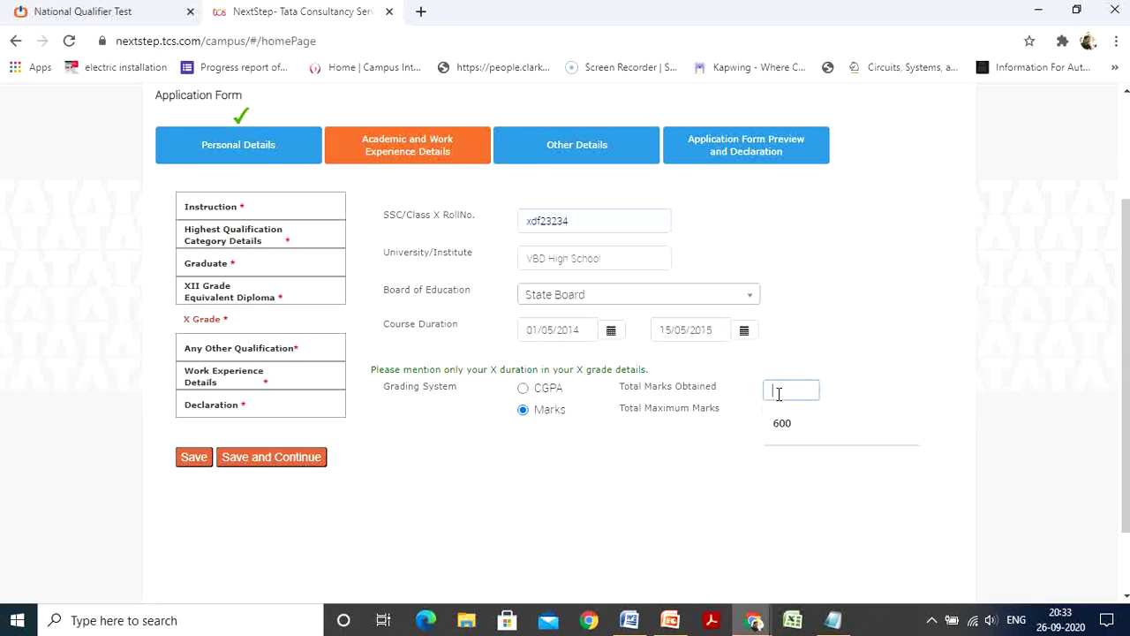
{"action": "type", "text": "5"}
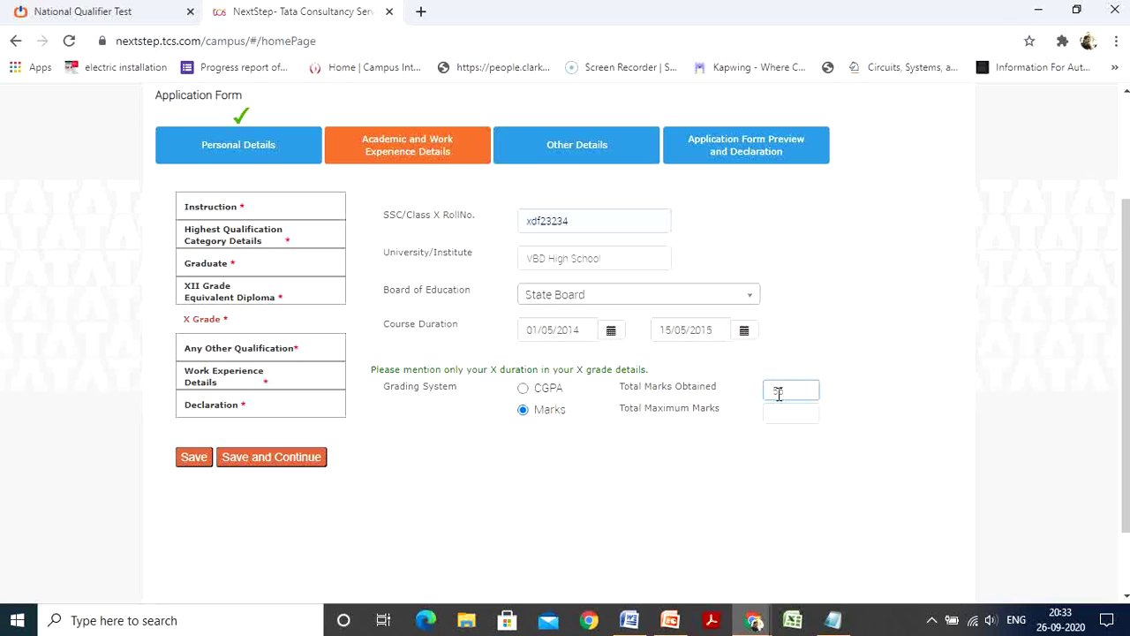
{"action": "type", "text": "50"}
{"action": "key", "text": "Tab"}
{"action": "type", "text": "625"}
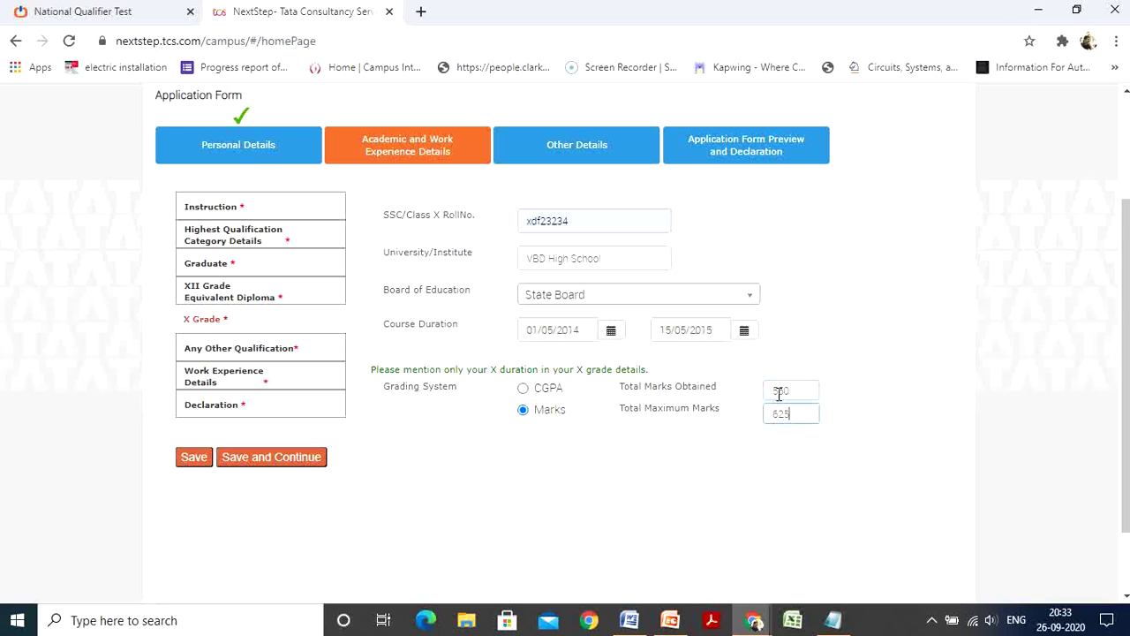
{"action": "left_click", "coordinate": [692, 464]}
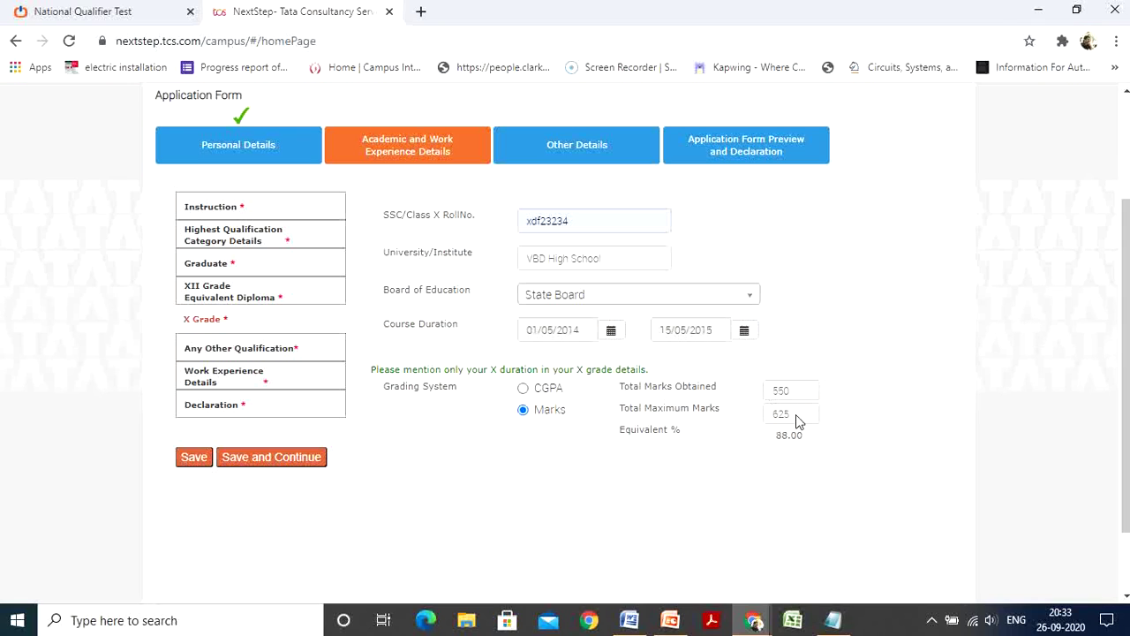
{"action": "left_click_drag", "start_coordinate": [797, 419], "coordinate": [729, 418]}
{"action": "type", "text": "600"}
{"action": "left_click", "coordinate": [722, 466]}
- Answer No under Any Other Qualification
{"action": "left_click", "coordinate": [237, 350]}
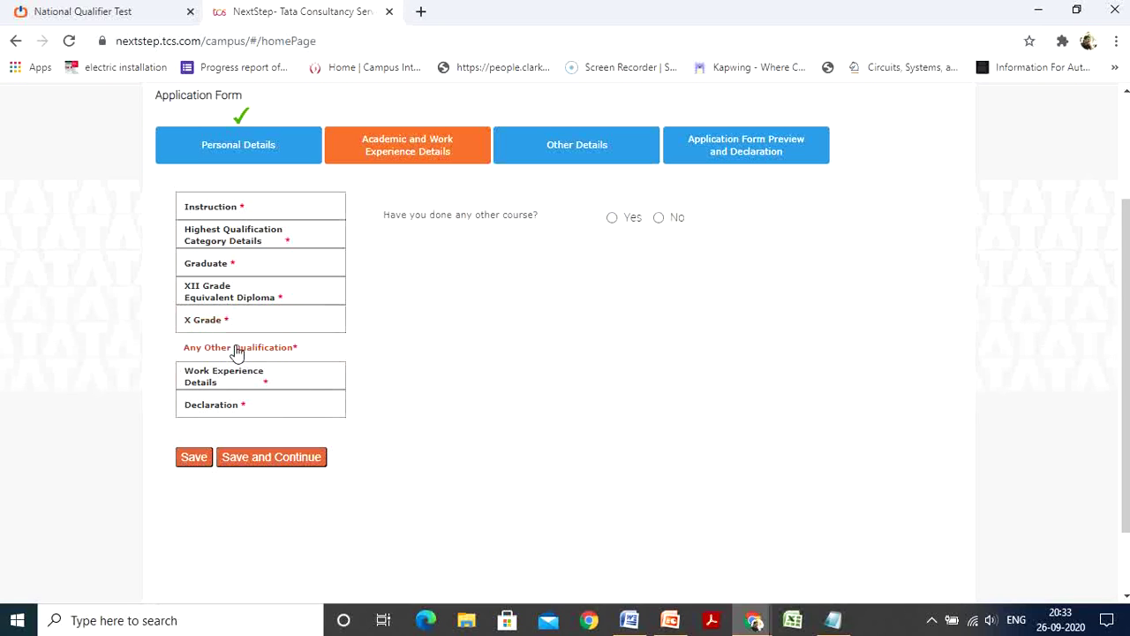
{"action": "left_click", "coordinate": [613, 218]}
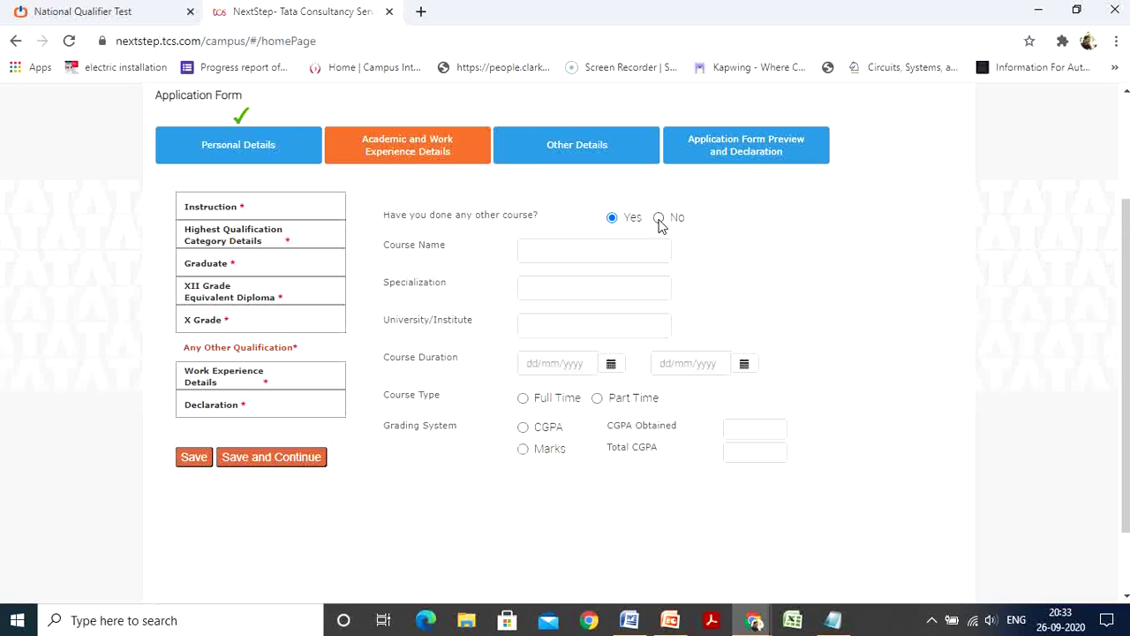
{"action": "left_click", "coordinate": [659, 218]}
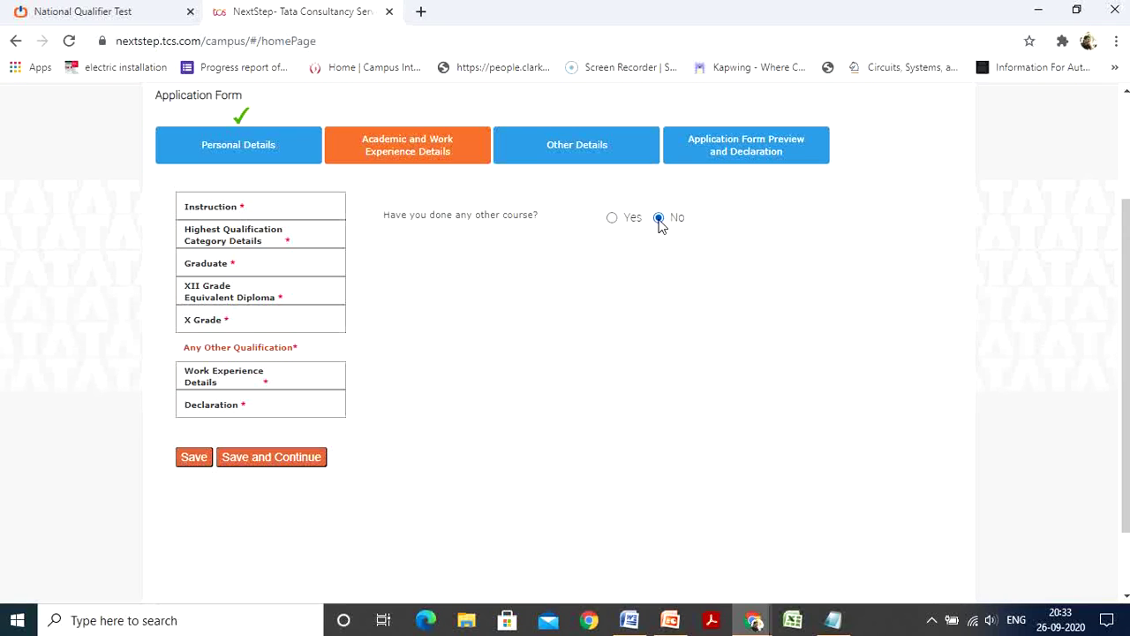
- Answer No to relevant work experience and bring up the Declaration section
{"action": "left_click", "coordinate": [223, 375]}
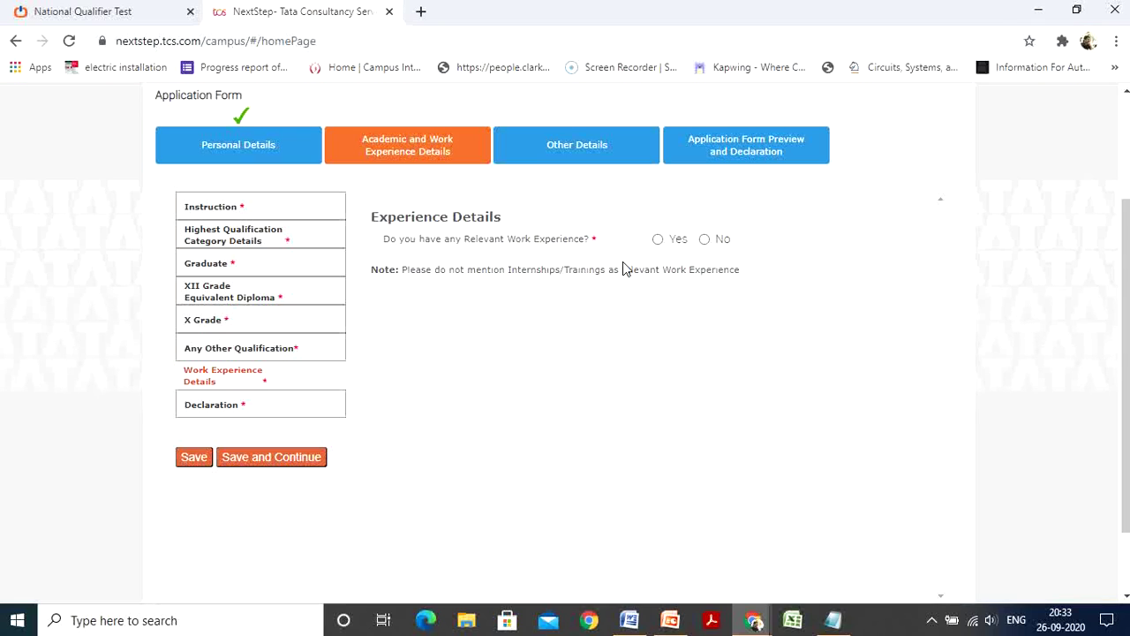
{"action": "left_click", "coordinate": [704, 239]}
{"action": "left_click", "coordinate": [192, 410]}
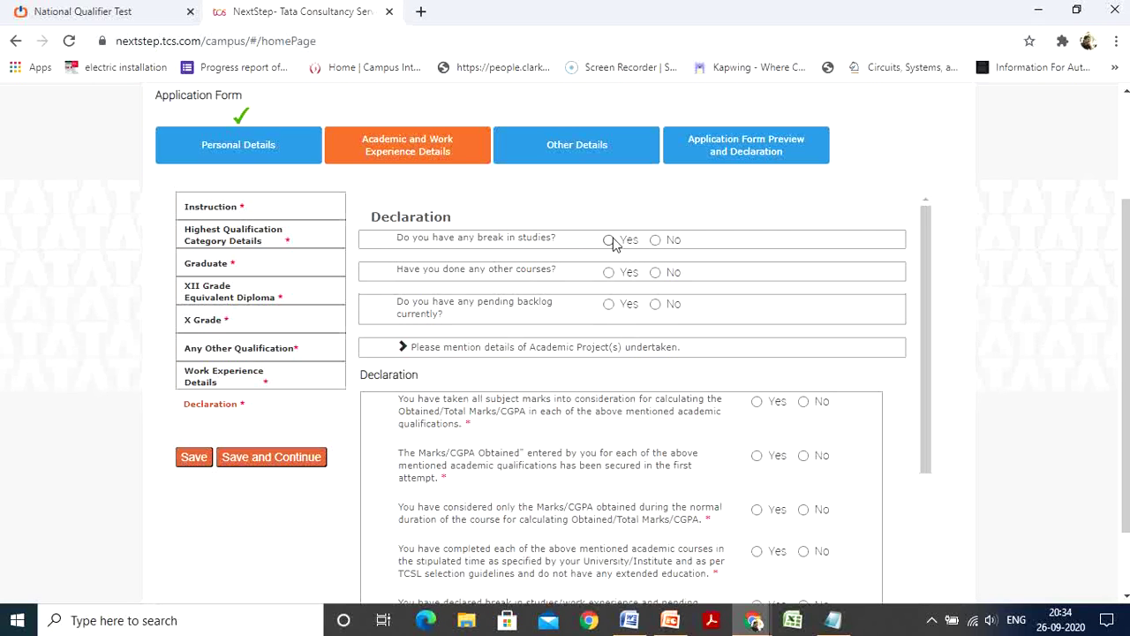
- Declare no break in studies and list 'ML Coursera Course' as another course
{"action": "left_click", "coordinate": [655, 240]}
{"action": "left_click", "coordinate": [608, 275]}
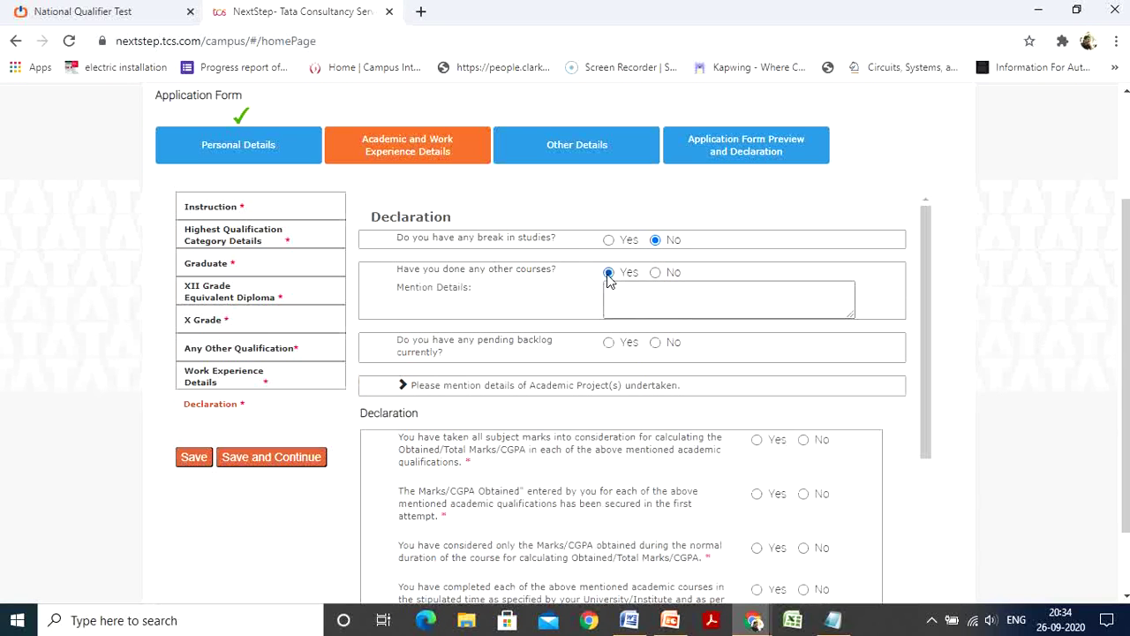
{"action": "left_click", "coordinate": [624, 291]}
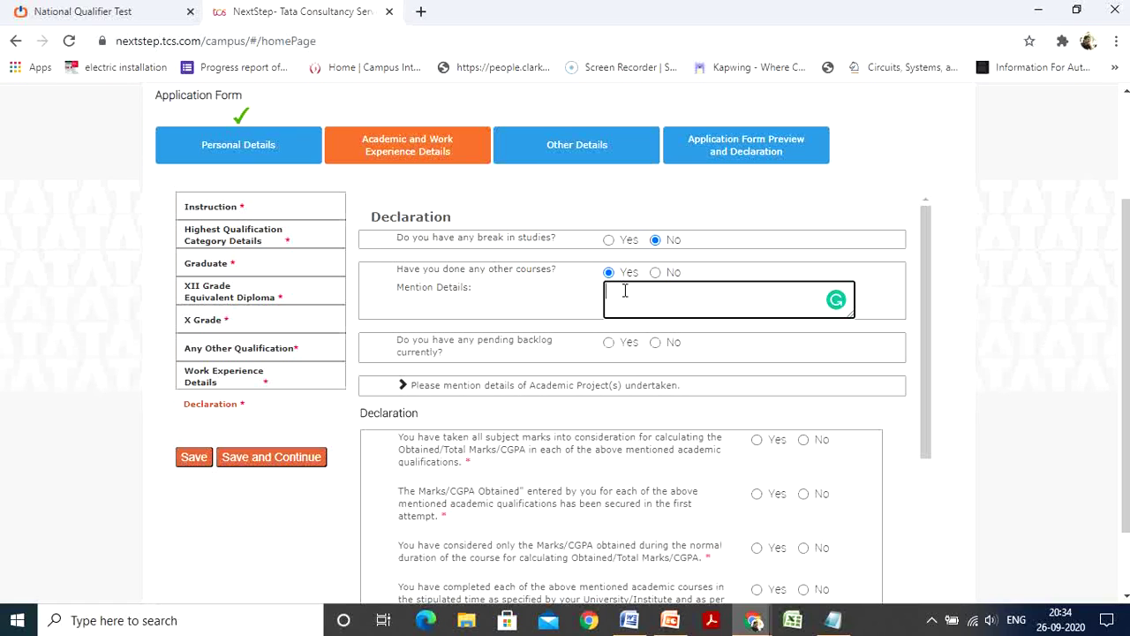
{"action": "type", "text": "ML Coursear"}
{"action": "key", "text": "BackSpace"}
{"action": "key", "text": "BackSpace"}
{"action": "key", "text": "BackSpace"}
{"action": "type", "text": "ra"}
{"action": "key", "text": "BackSpace"}
{"action": "key", "text": "BackSpace"}
{"action": "key", "text": "BackSpace"}
{"action": "type", "text": "sera Co"}
{"action": "type", "text": "u"}
{"action": "type", "text": "res"}
{"action": "key", "text": "BackSpace"}
{"action": "key", "text": "BackSpace"}
{"action": "type", "text": "se"}
- Set the pending backlogs answer to No
{"action": "left_click", "coordinate": [608, 343]}
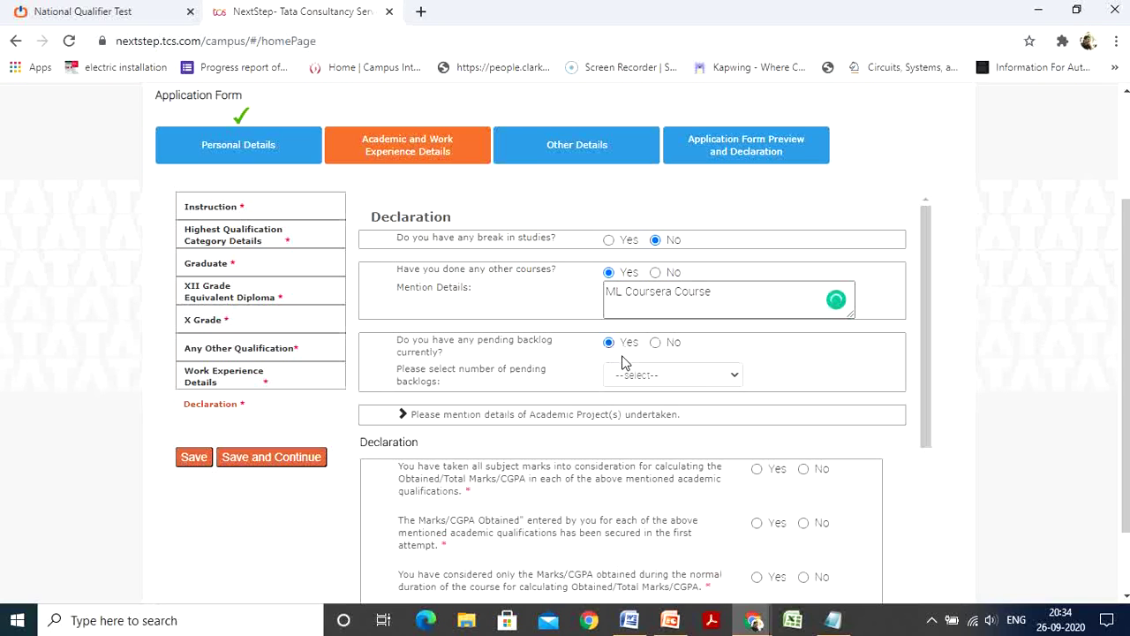
{"action": "left_click", "coordinate": [627, 375]}
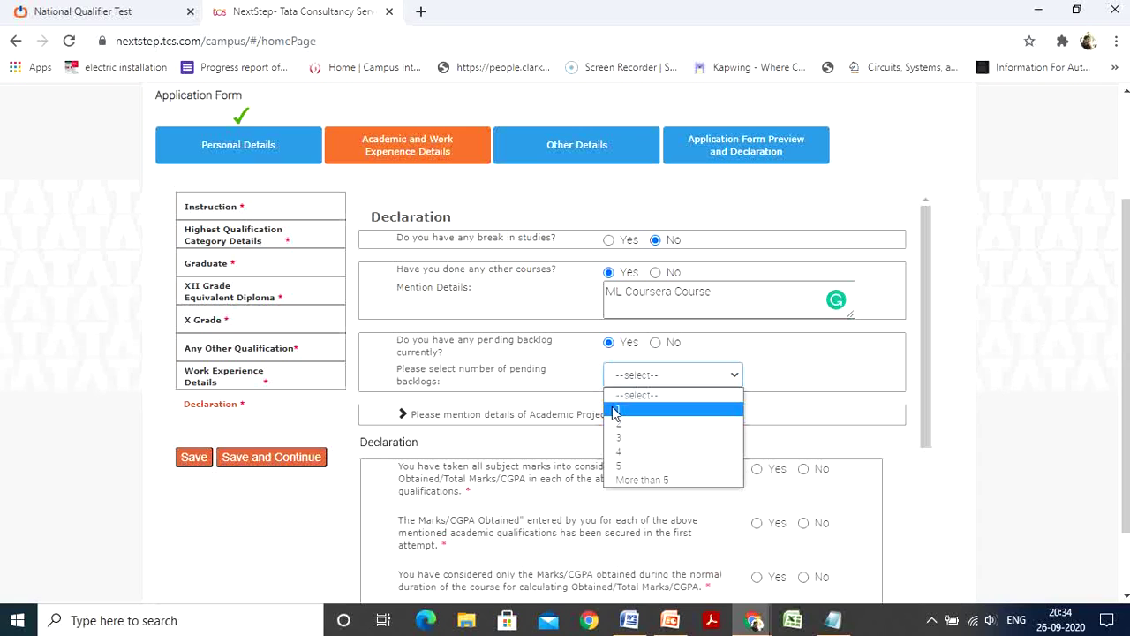
{"action": "left_click", "coordinate": [729, 350]}
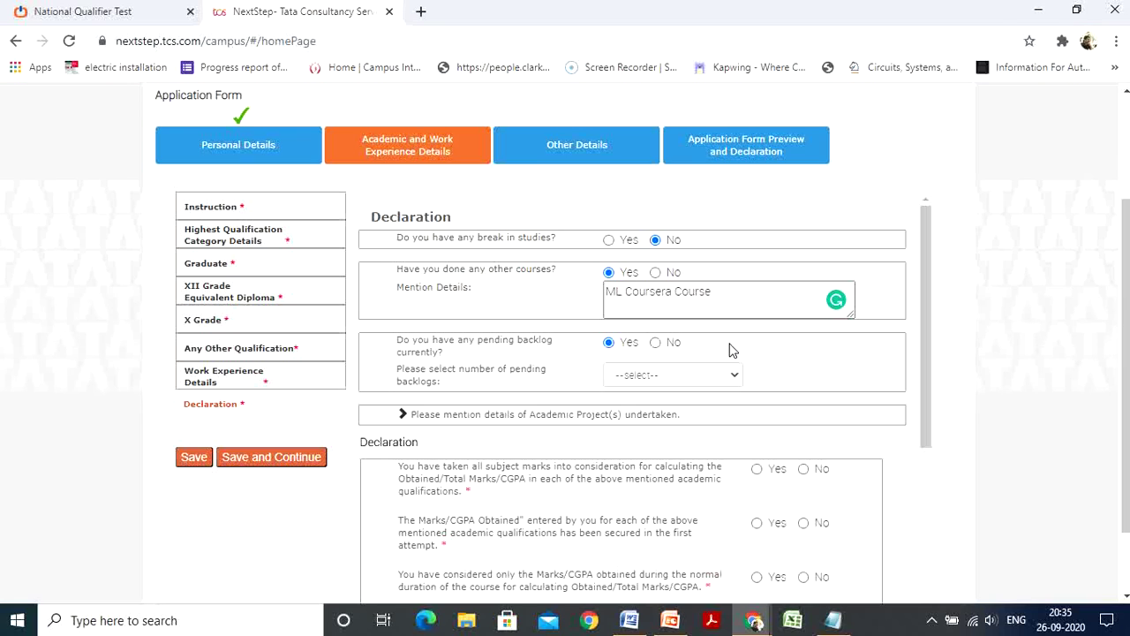
{"action": "left_click", "coordinate": [655, 342]}
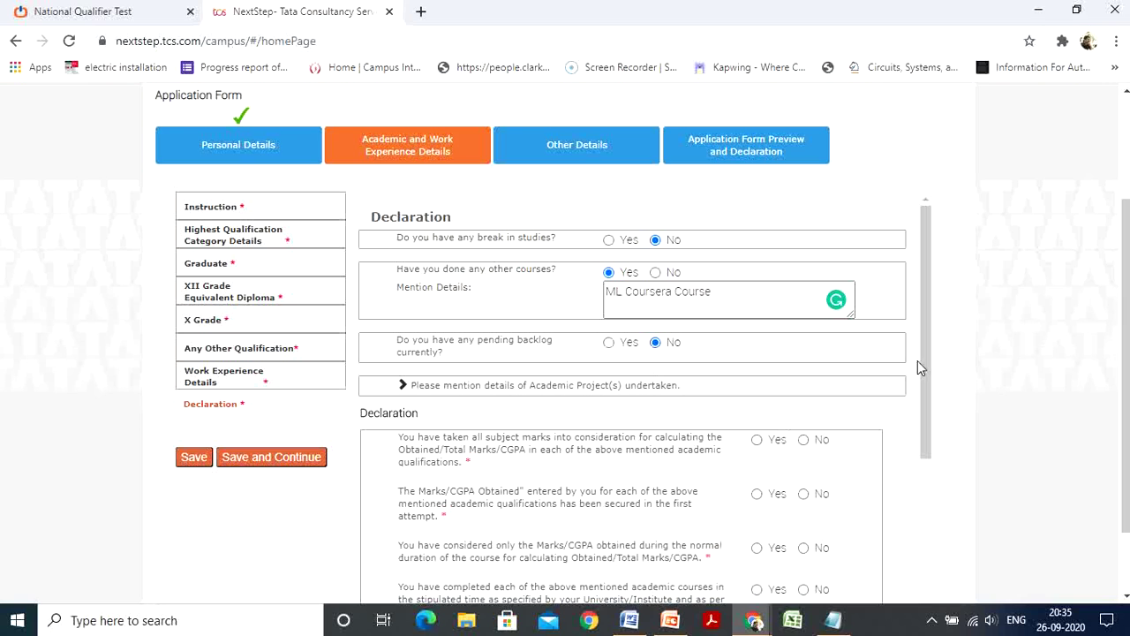
{"action": "left_click_drag", "start_coordinate": [921, 359], "coordinate": [924, 431]}
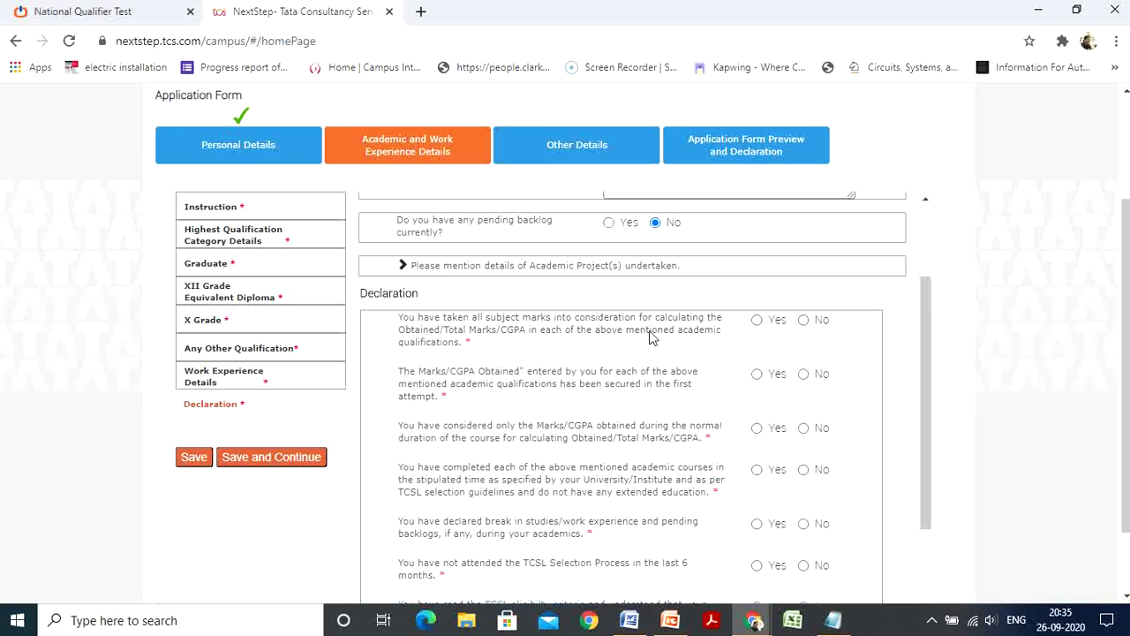
- Answer Yes to all seven declaration statements, accept the final declaration, and save
{"action": "left_click", "coordinate": [761, 324]}
{"action": "left_click", "coordinate": [761, 374]}
{"action": "left_click", "coordinate": [758, 429]}
{"action": "left_click", "coordinate": [757, 468]}
{"action": "left_click", "coordinate": [756, 526]}
{"action": "left_click", "coordinate": [757, 566]}
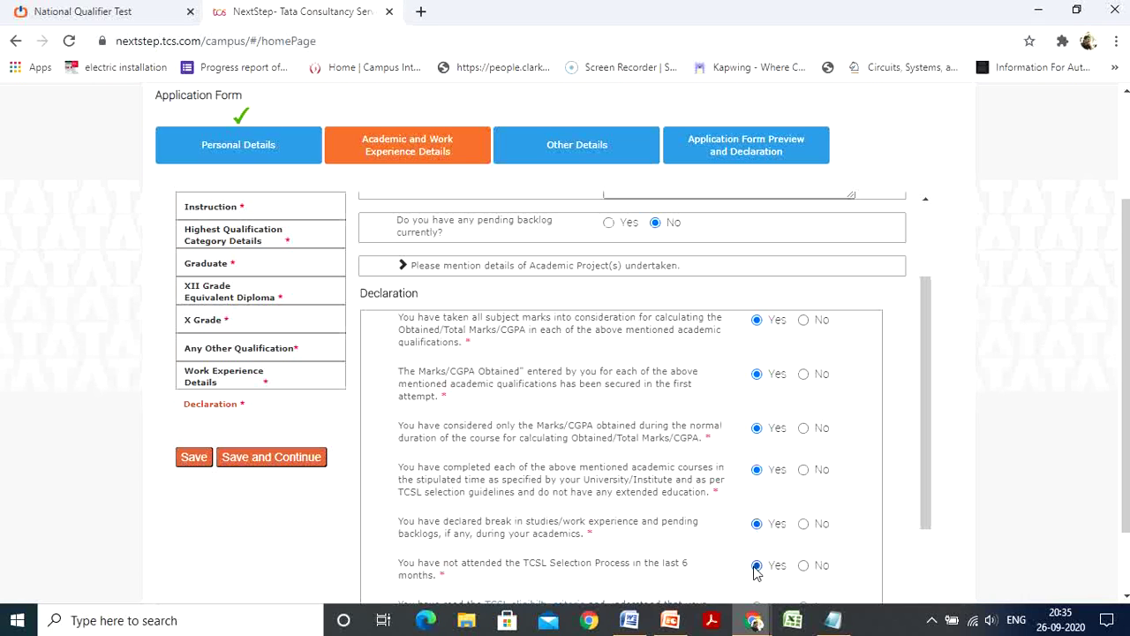
{"action": "scroll", "coordinate": [926, 476], "scroll_direction": "down", "scroll_amount": 1}
{"action": "scroll", "coordinate": [926, 494], "scroll_direction": "down", "scroll_amount": 1}
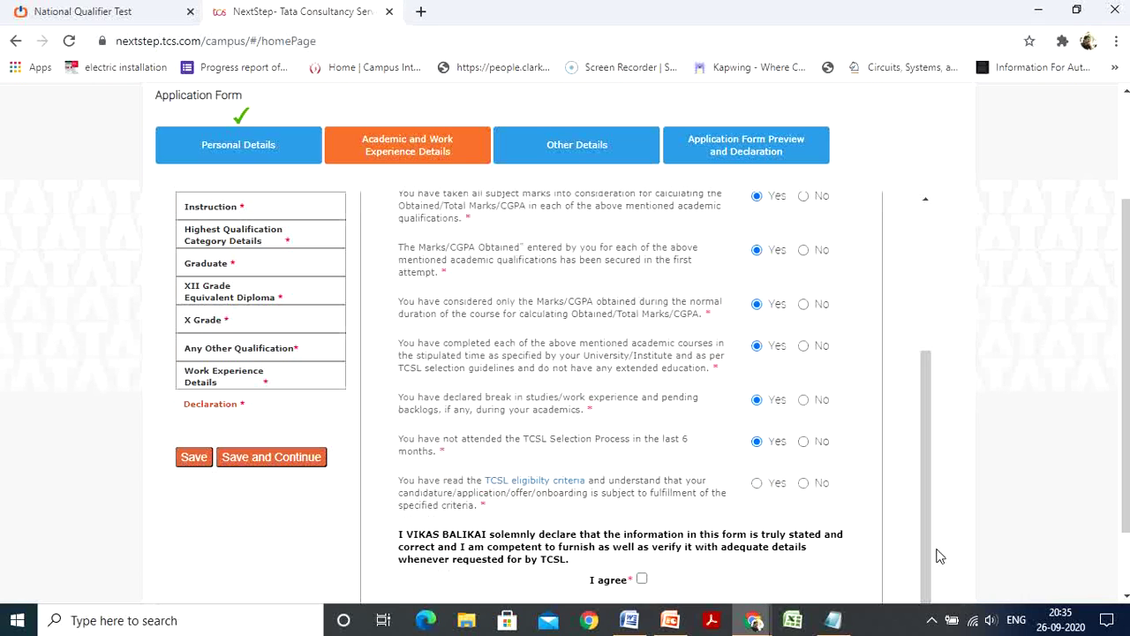
{"action": "left_click", "coordinate": [758, 485]}
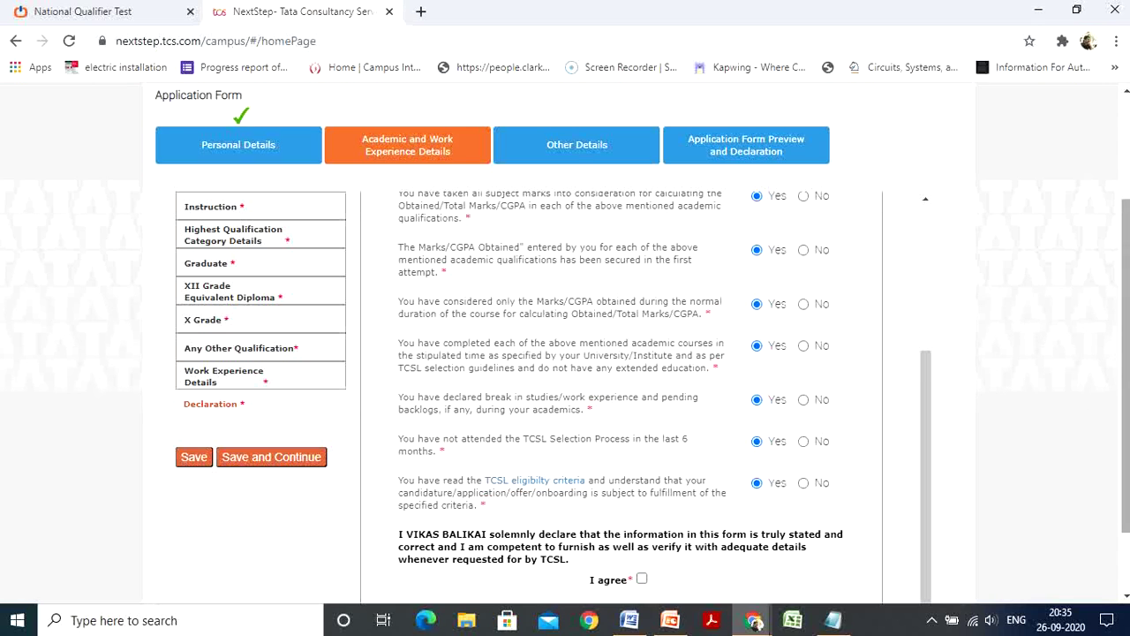
{"action": "scroll", "coordinate": [1115, 505], "scroll_direction": "down", "scroll_amount": 1}
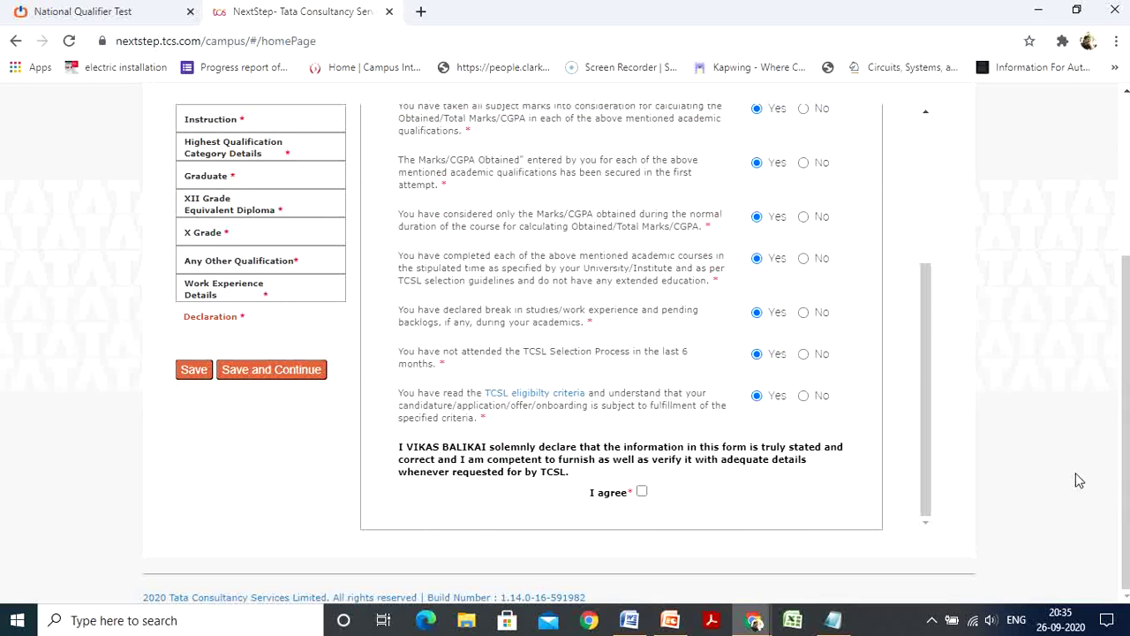
{"action": "left_click", "coordinate": [642, 492]}
{"action": "left_click", "coordinate": [250, 371]}
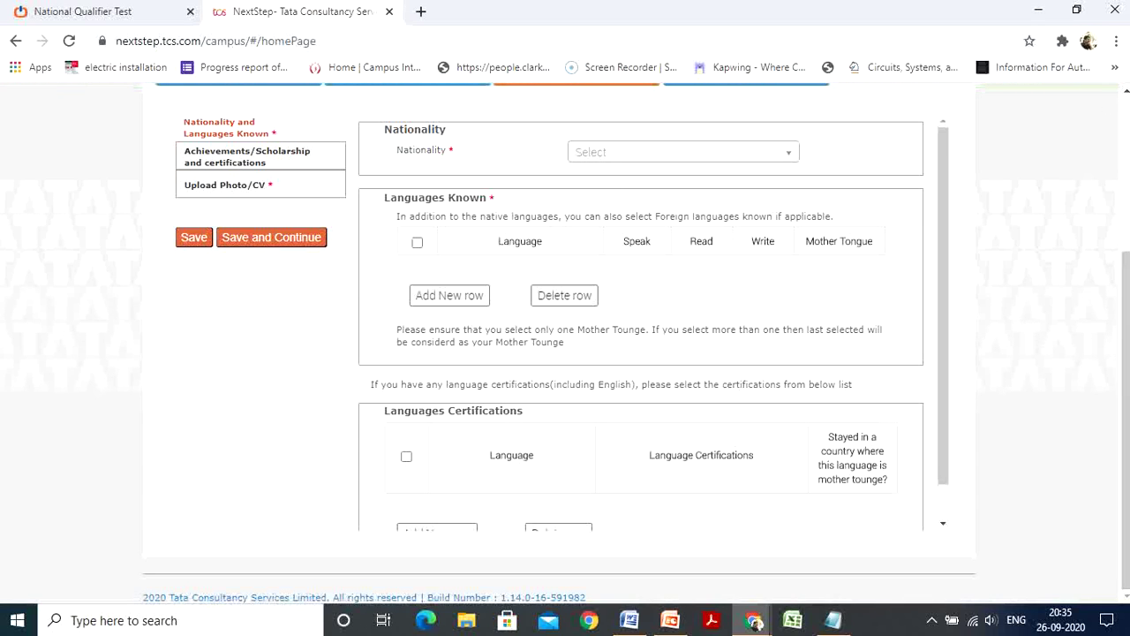
- Set the nationality to India
{"action": "left_click_drag", "start_coordinate": [1125, 265], "coordinate": [1116, 128]}
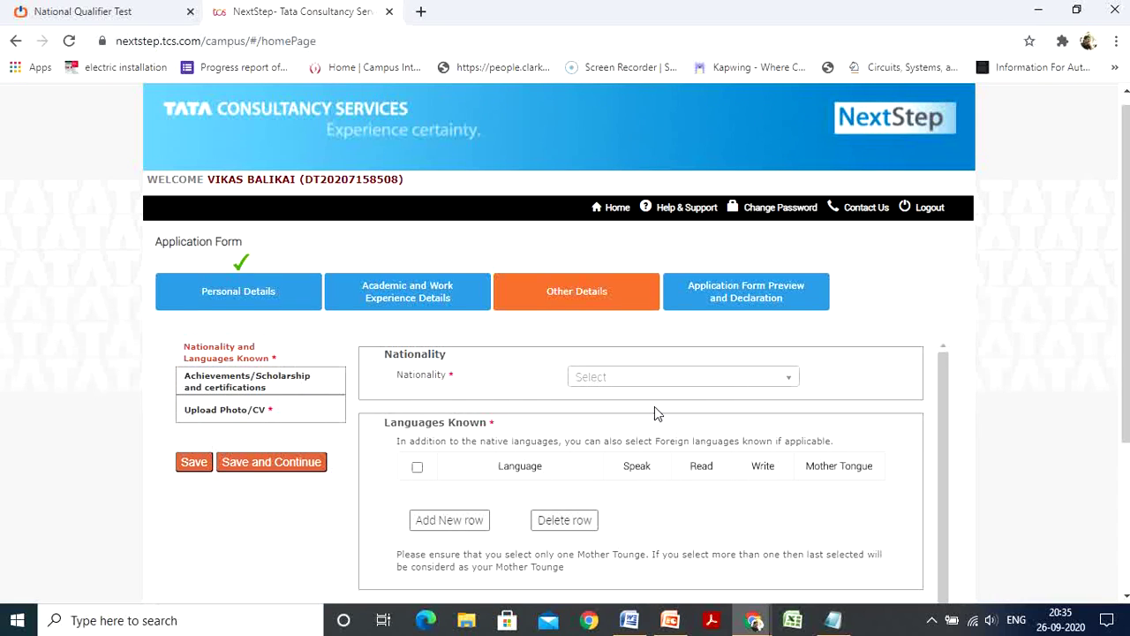
{"action": "left_click", "coordinate": [616, 377]}
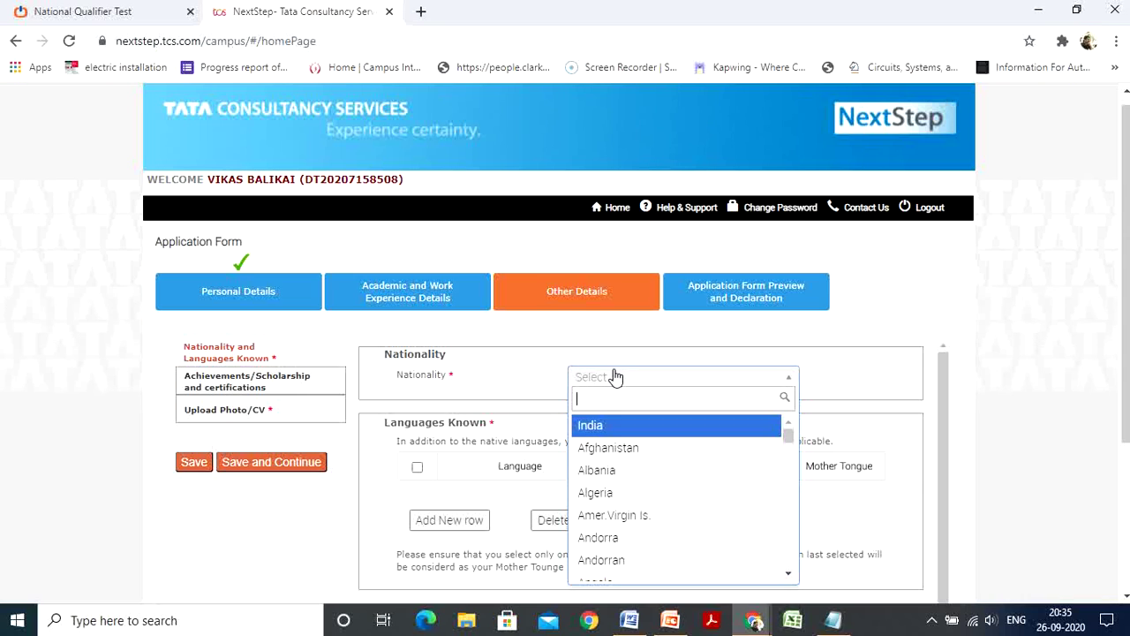
{"action": "left_click", "coordinate": [591, 427]}
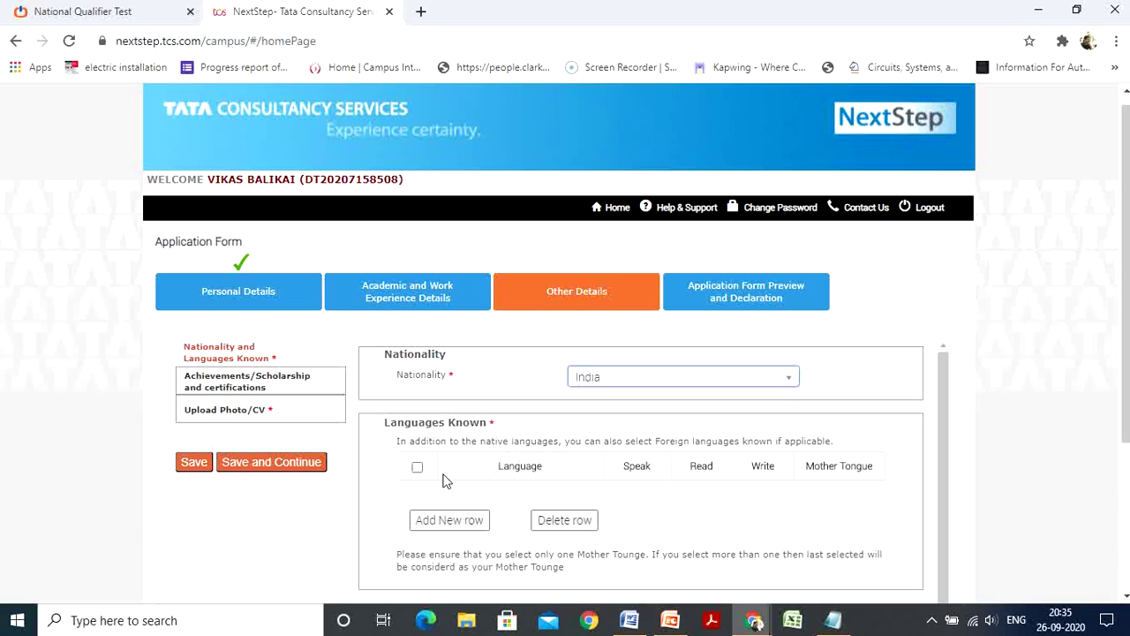
- Add English as a known language, ticked for speak, read and write
{"action": "left_click", "coordinate": [421, 525]}
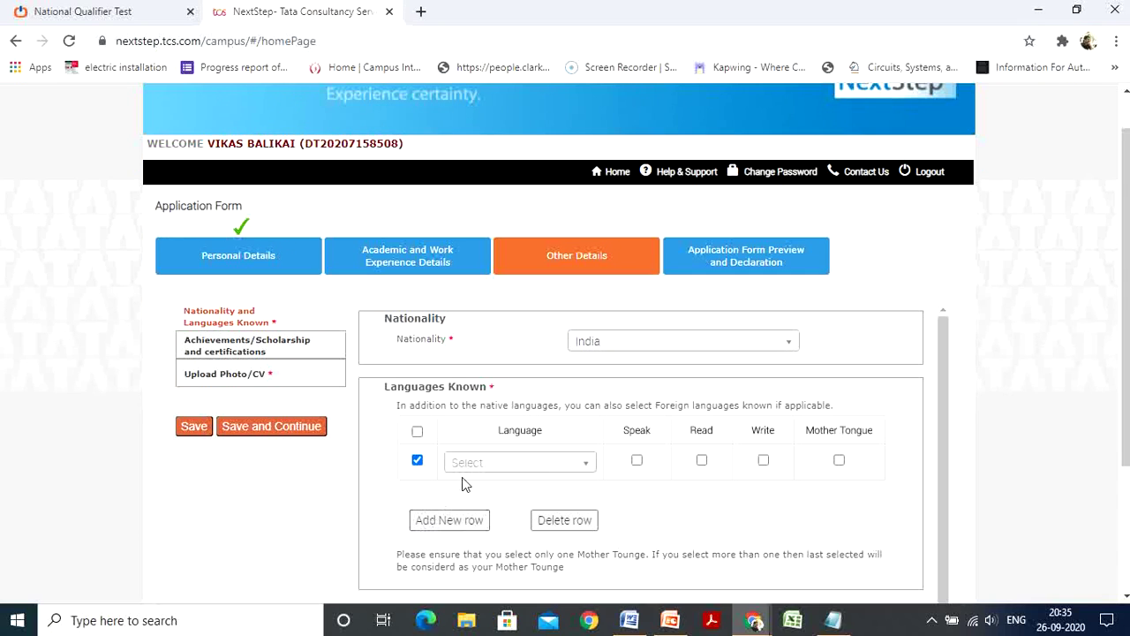
{"action": "left_click", "coordinate": [477, 468]}
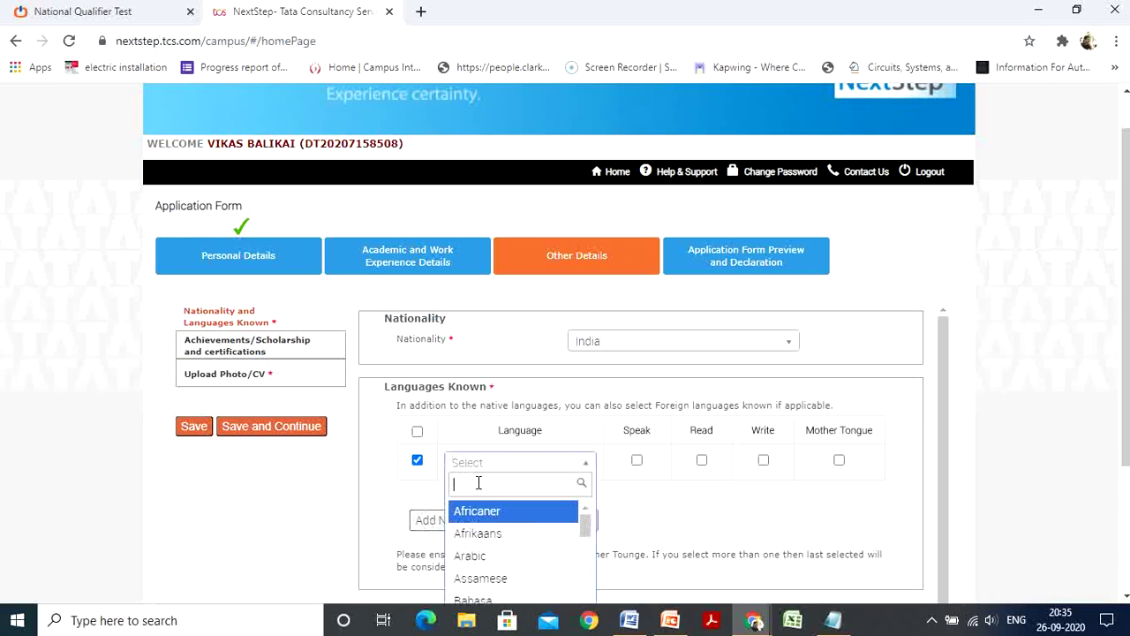
{"action": "type", "text": "eng"}
{"action": "key", "text": "BackSpace"}
{"action": "key", "text": "BackSpace"}
{"action": "type", "text": "n"}
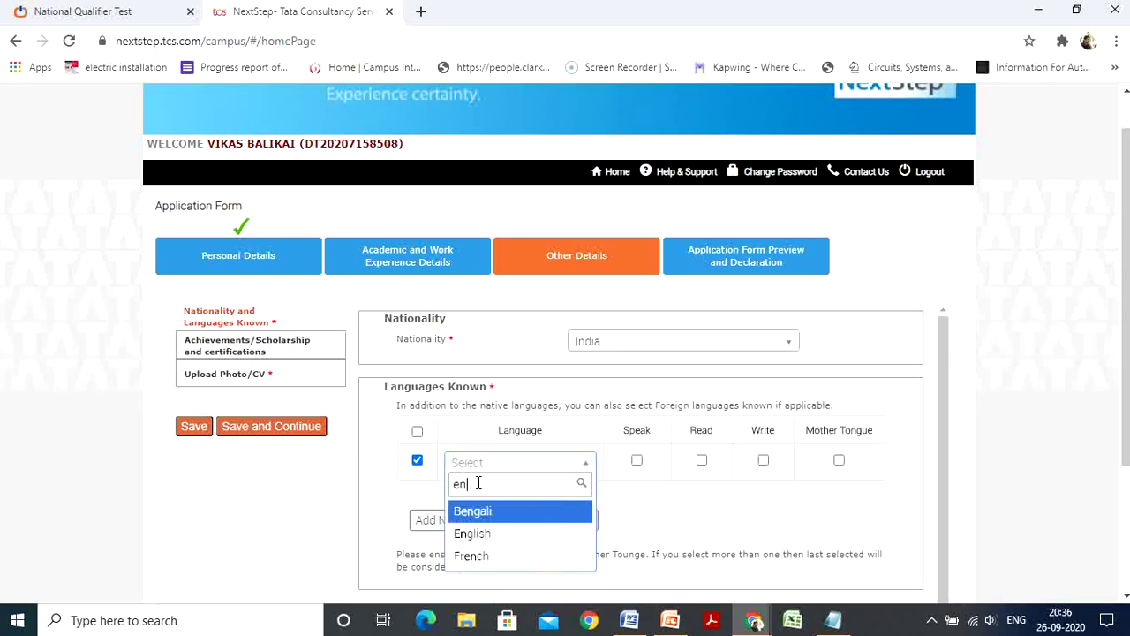
{"action": "type", "text": "gl"}
{"action": "key", "text": "BackSpace"}
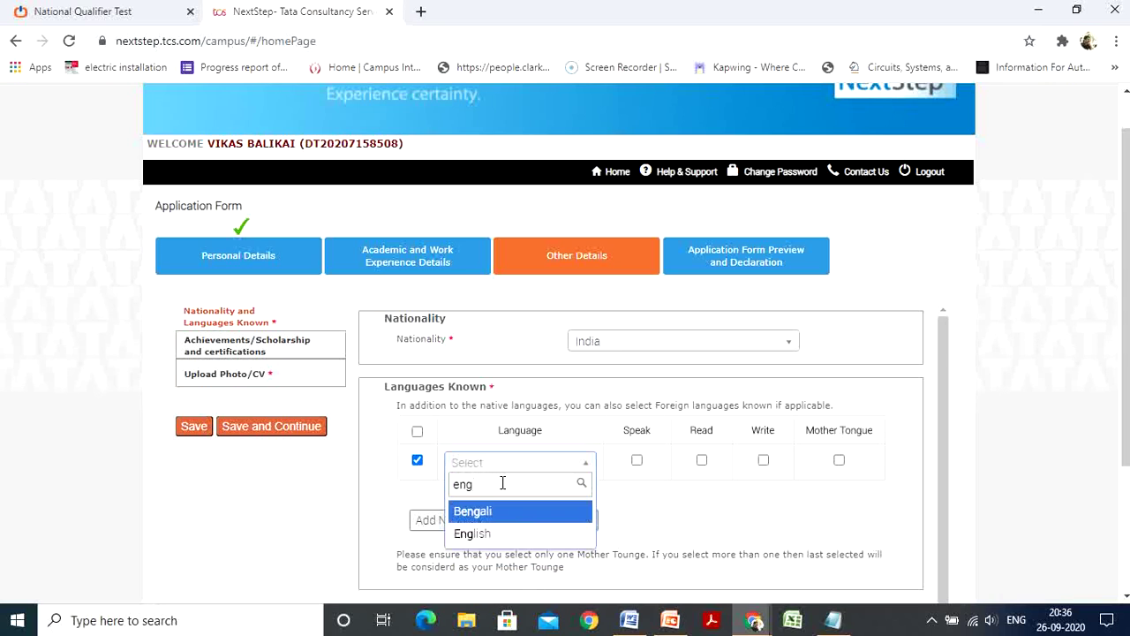
{"action": "type", "text": "l"}
{"action": "left_click", "coordinate": [485, 510]}
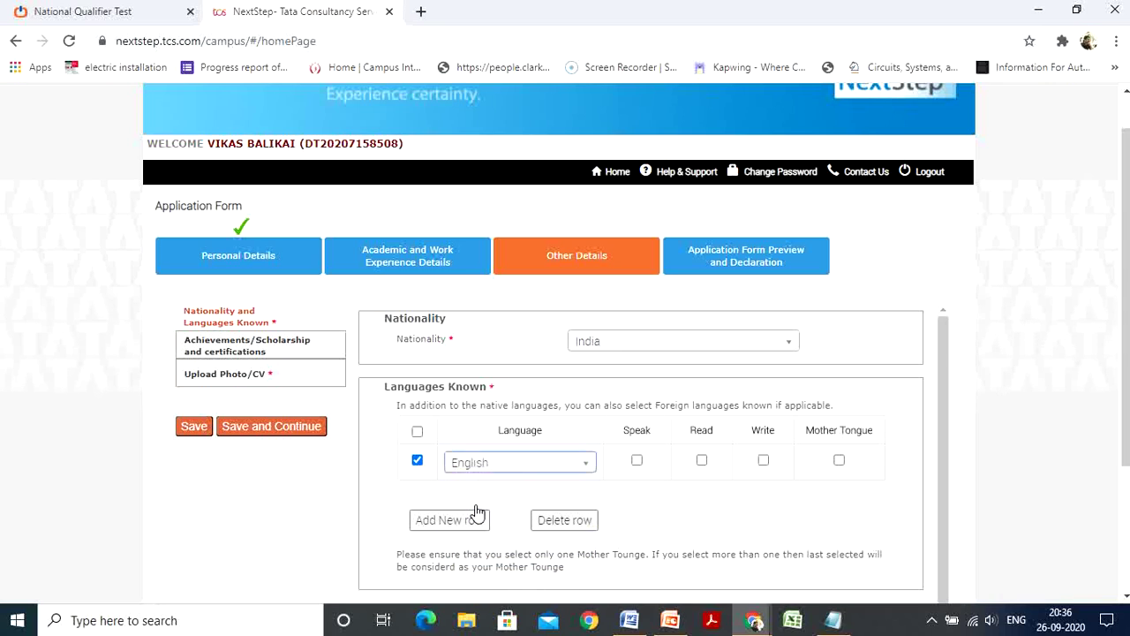
{"action": "left_click", "coordinate": [638, 460]}
{"action": "left_click", "coordinate": [701, 460]}
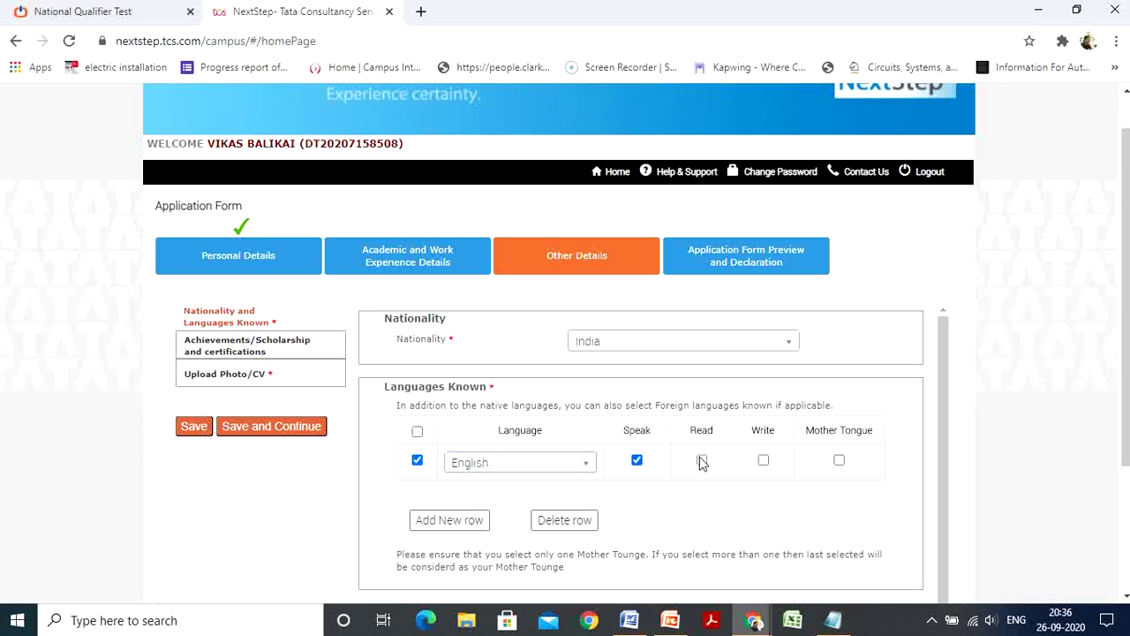
{"action": "left_click", "coordinate": [763, 460]}
- Add Kannada as a known language, ticked for speak, read and write
{"action": "left_click", "coordinate": [450, 521]}
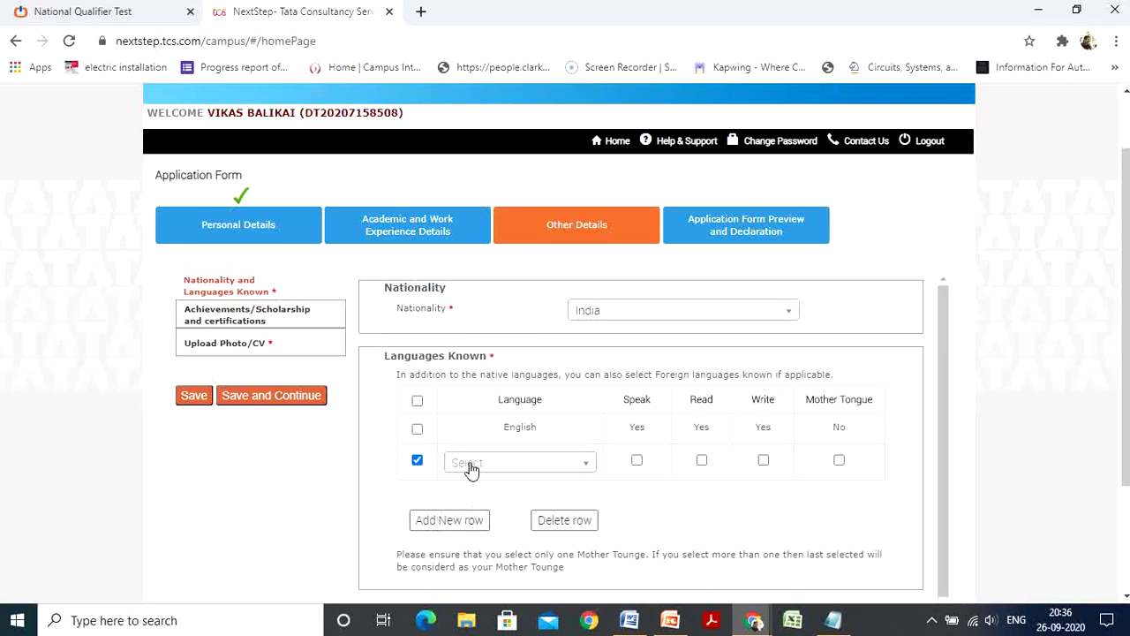
{"action": "left_click", "coordinate": [470, 468]}
{"action": "type", "text": "kann"}
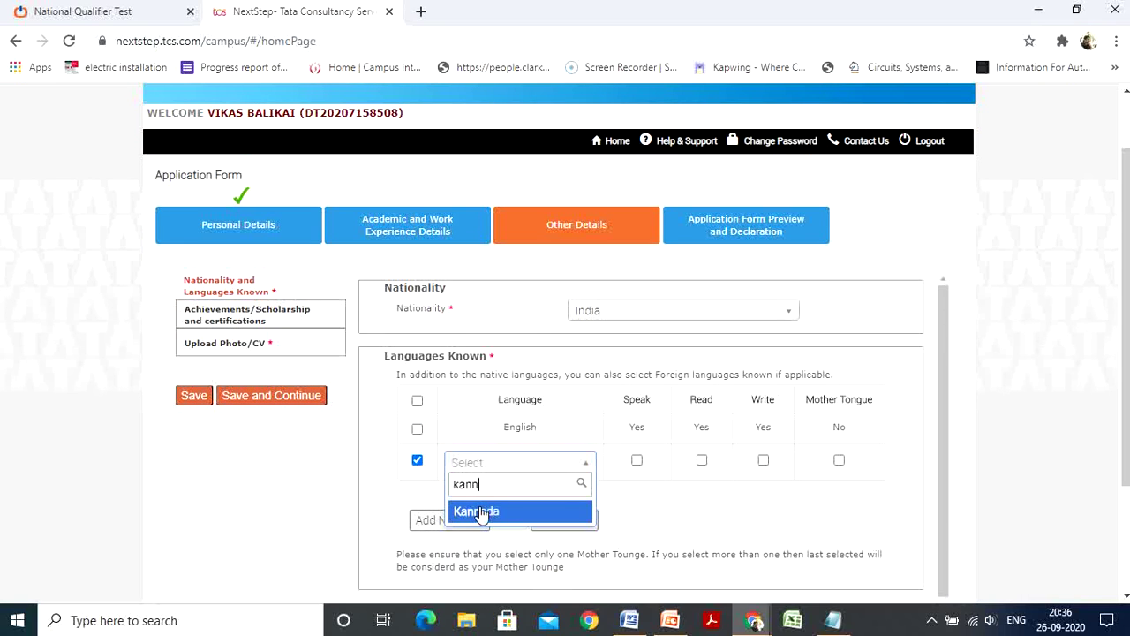
{"action": "left_click", "coordinate": [477, 512]}
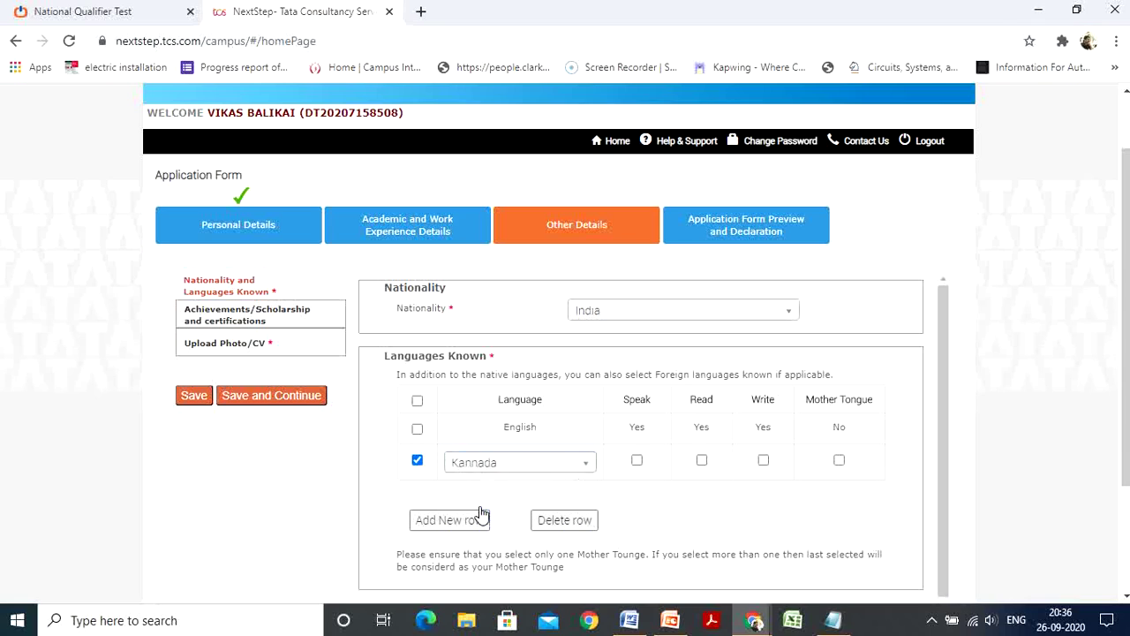
{"action": "left_click", "coordinate": [637, 460]}
{"action": "left_click", "coordinate": [701, 460]}
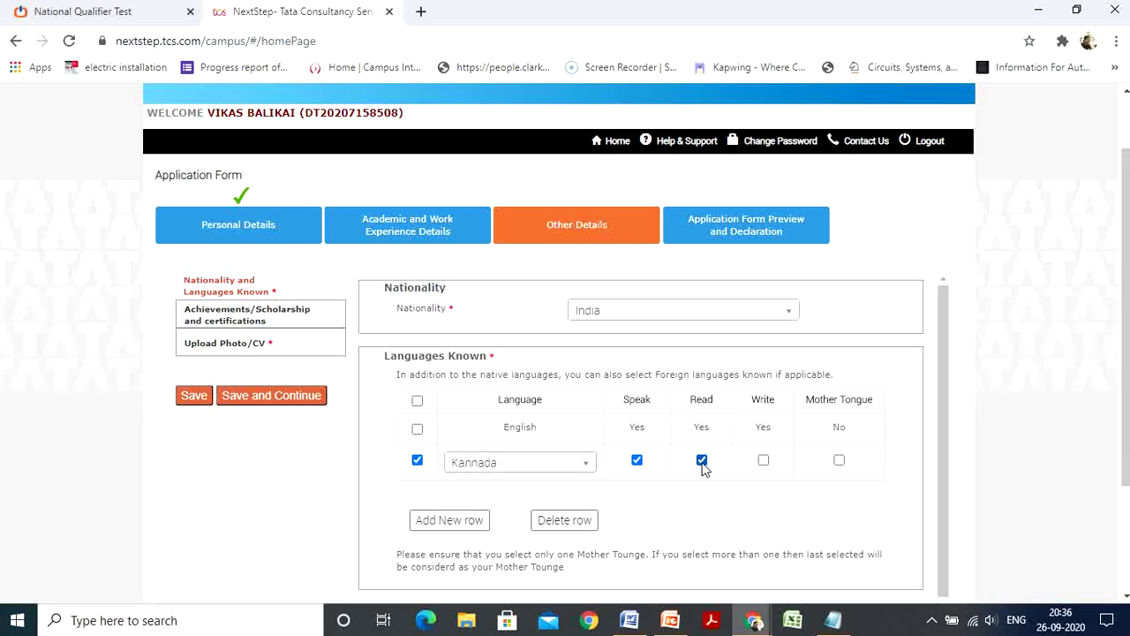
{"action": "left_click", "coordinate": [764, 461]}
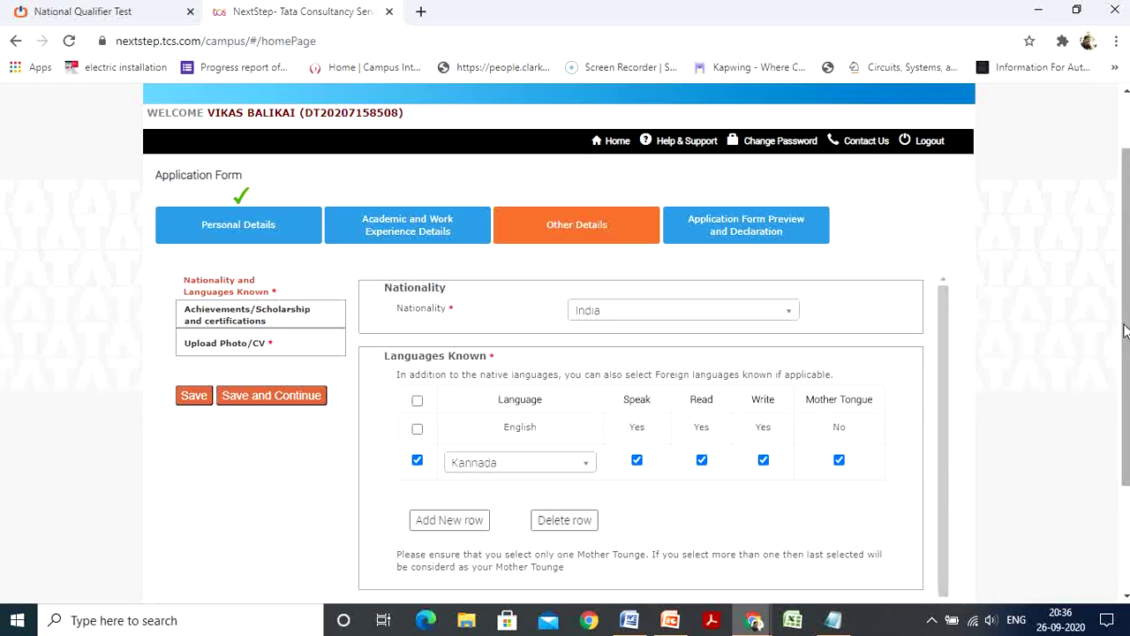
{"action": "left_click_drag", "start_coordinate": [1126, 334], "coordinate": [1126, 431]}
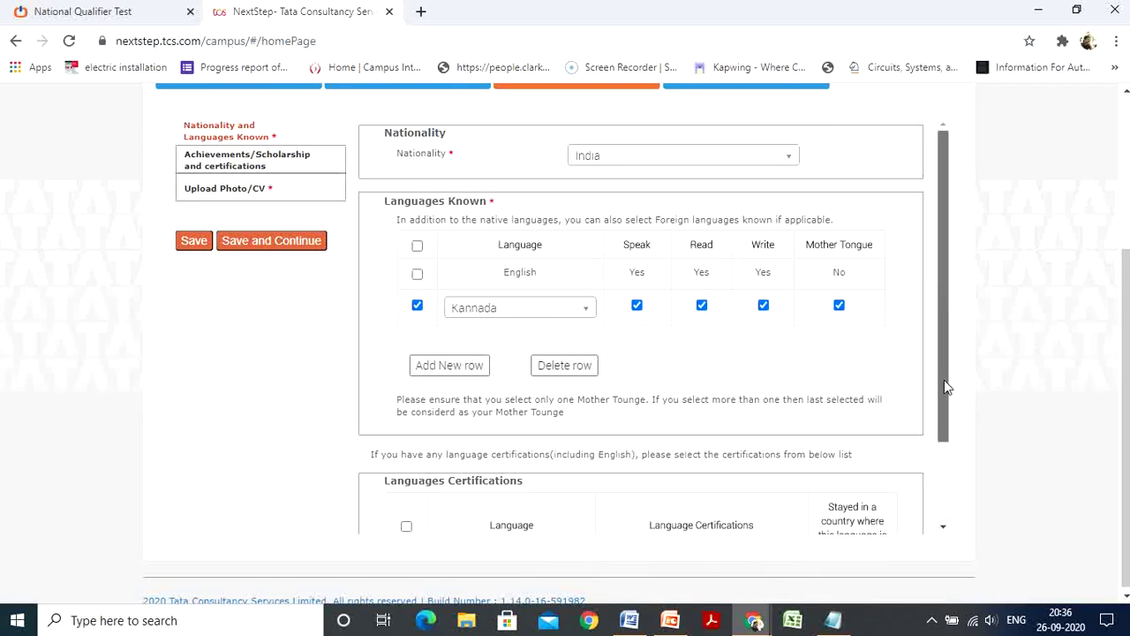
{"action": "left_click_drag", "start_coordinate": [944, 379], "coordinate": [935, 533]}
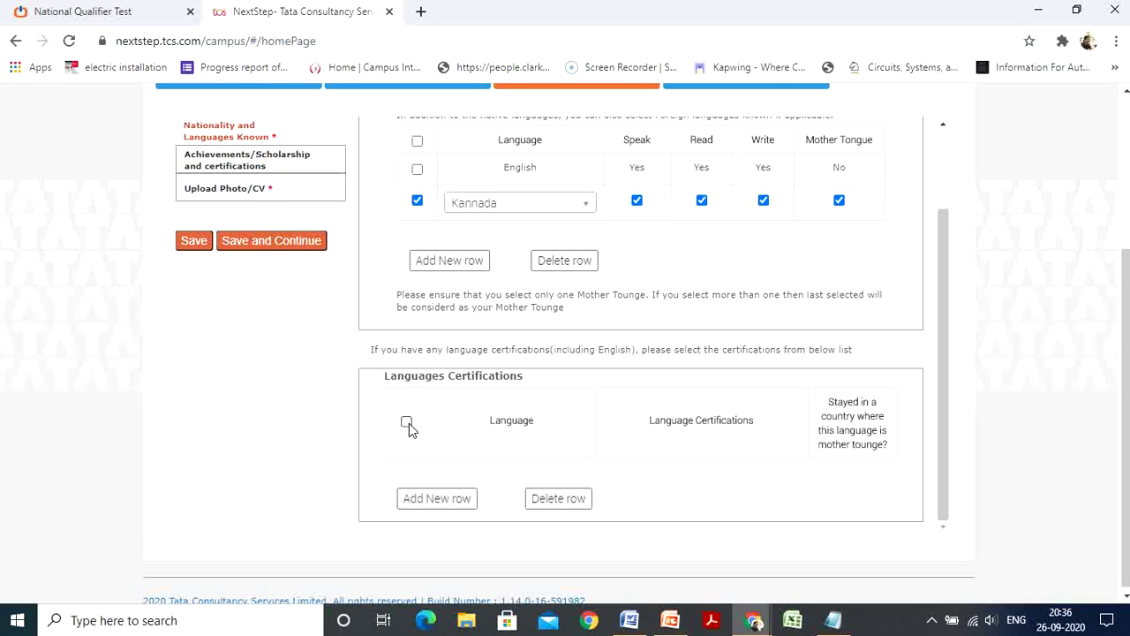
- Enter 'National Level player in Volleyball' as the achievement in the Achievements section
{"action": "left_click", "coordinate": [251, 168]}
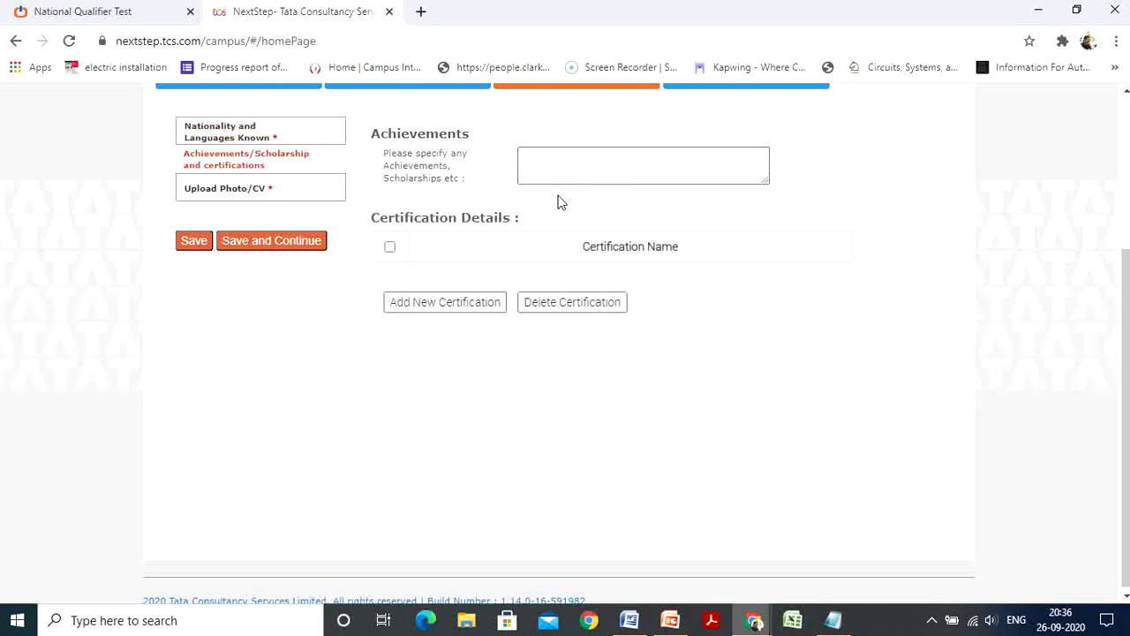
{"action": "left_click", "coordinate": [542, 164]}
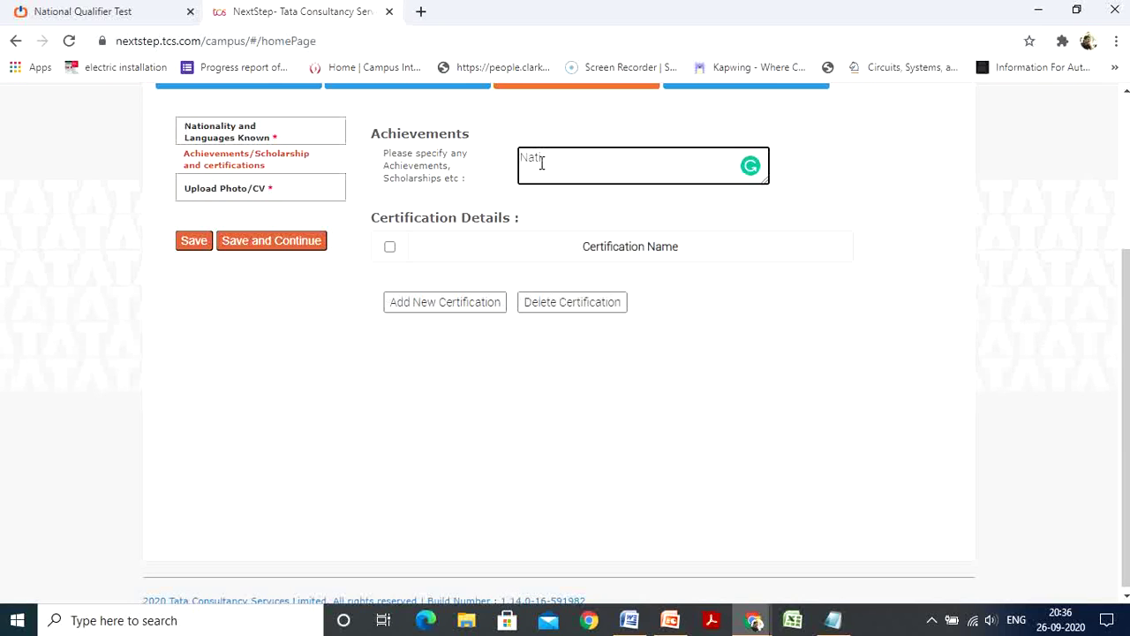
{"action": "type", "text": "onal Lece"}
{"action": "key", "text": "BackSpace"}
{"action": "type", "text": "vel player in Volleyball"}
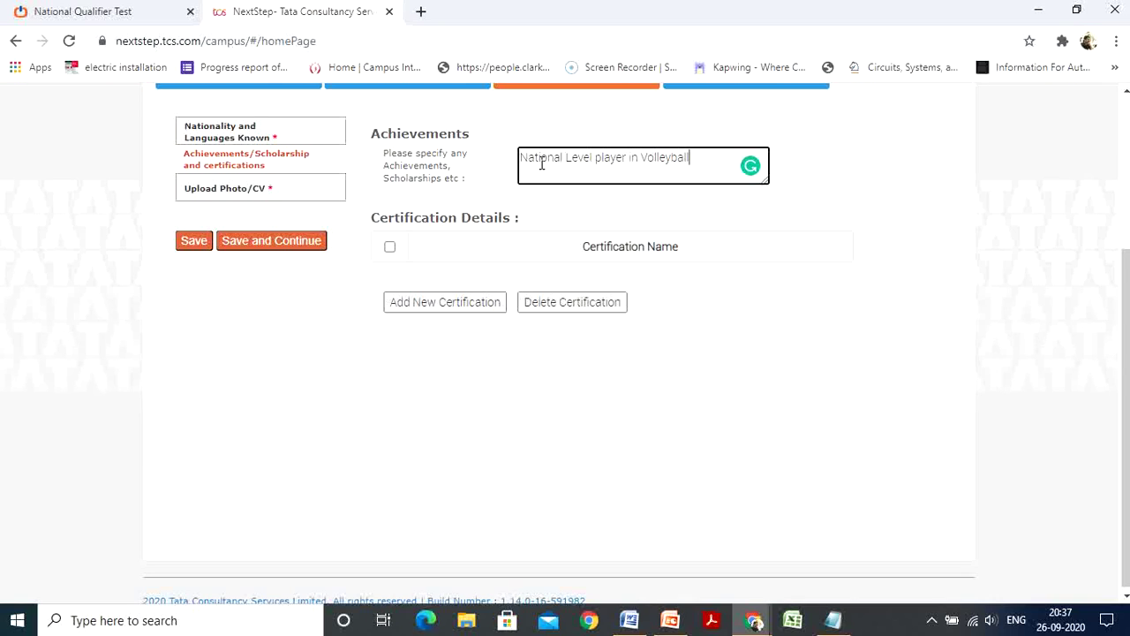
- Add an empty certification row, dismiss the invalid-name warning, then delete the row
{"action": "left_click", "coordinate": [390, 249]}
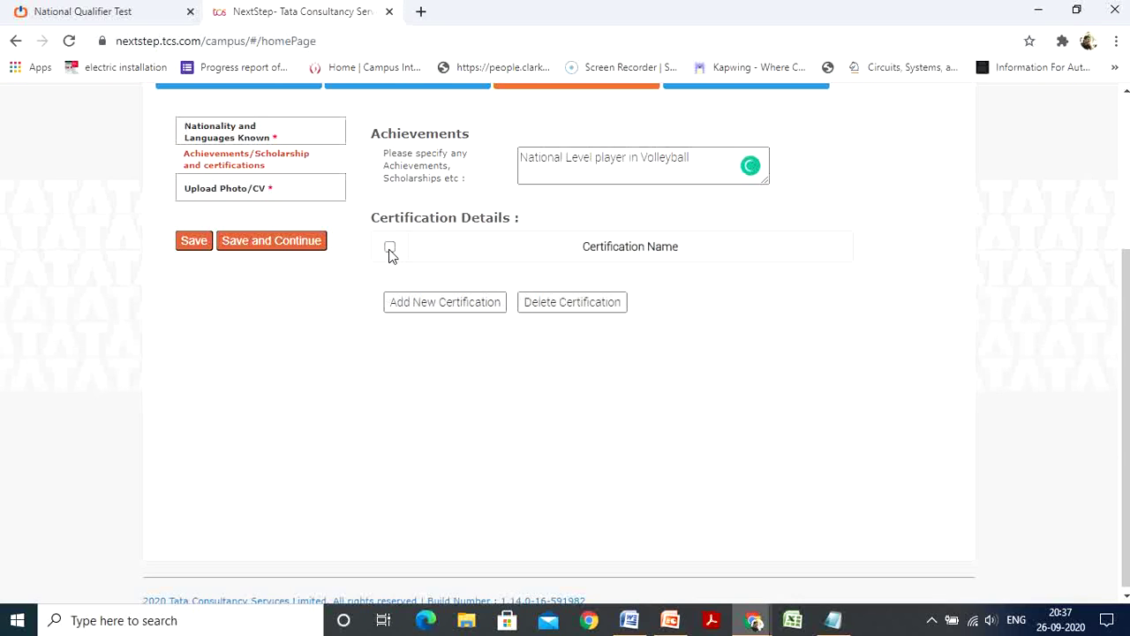
{"action": "left_click", "coordinate": [390, 249]}
{"action": "left_click", "coordinate": [415, 305]}
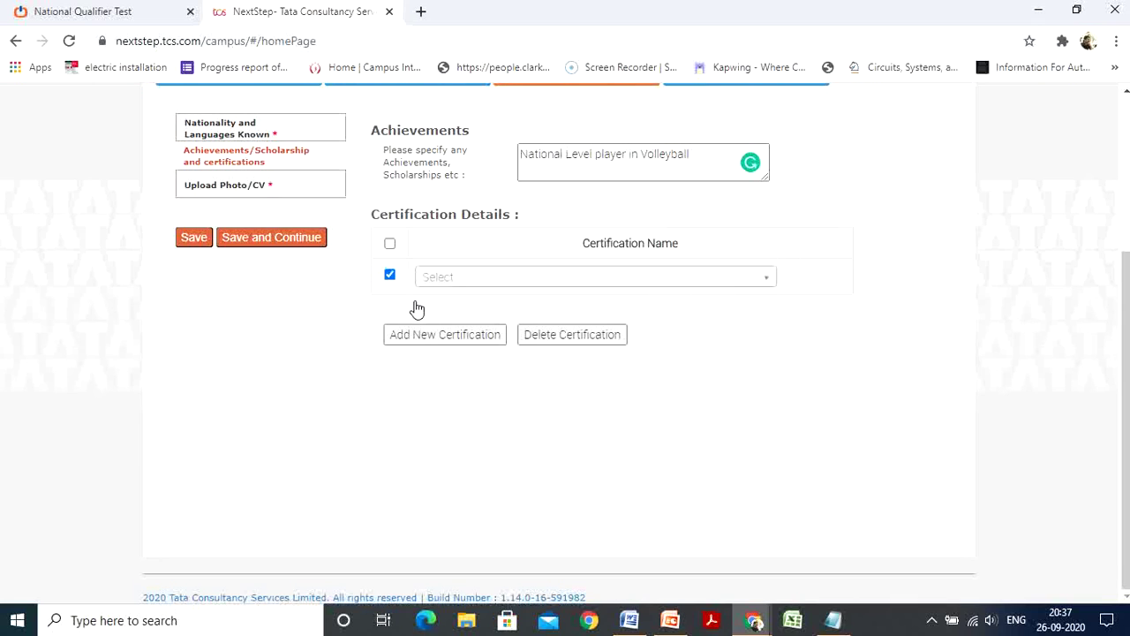
{"action": "left_click", "coordinate": [436, 279]}
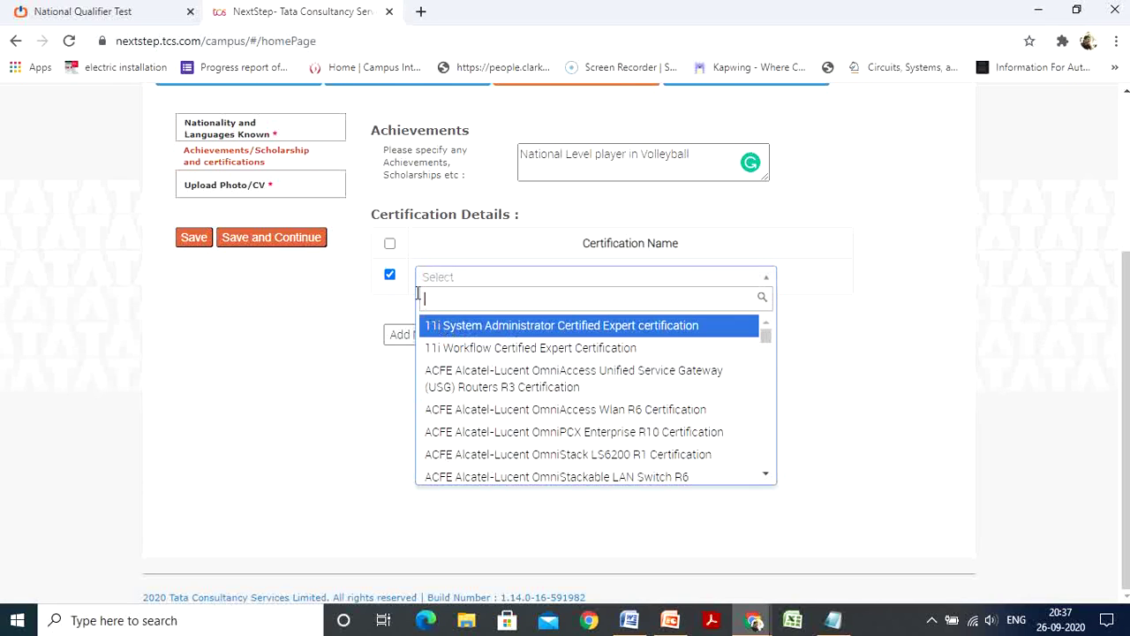
{"action": "left_click", "coordinate": [390, 273]}
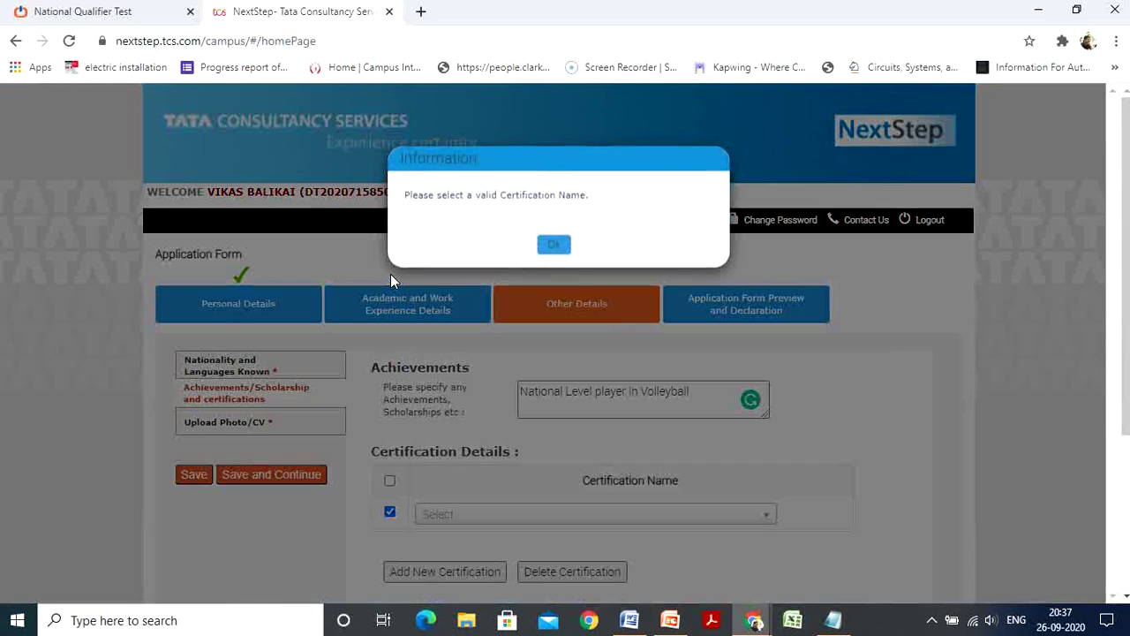
{"action": "left_click", "coordinate": [541, 253]}
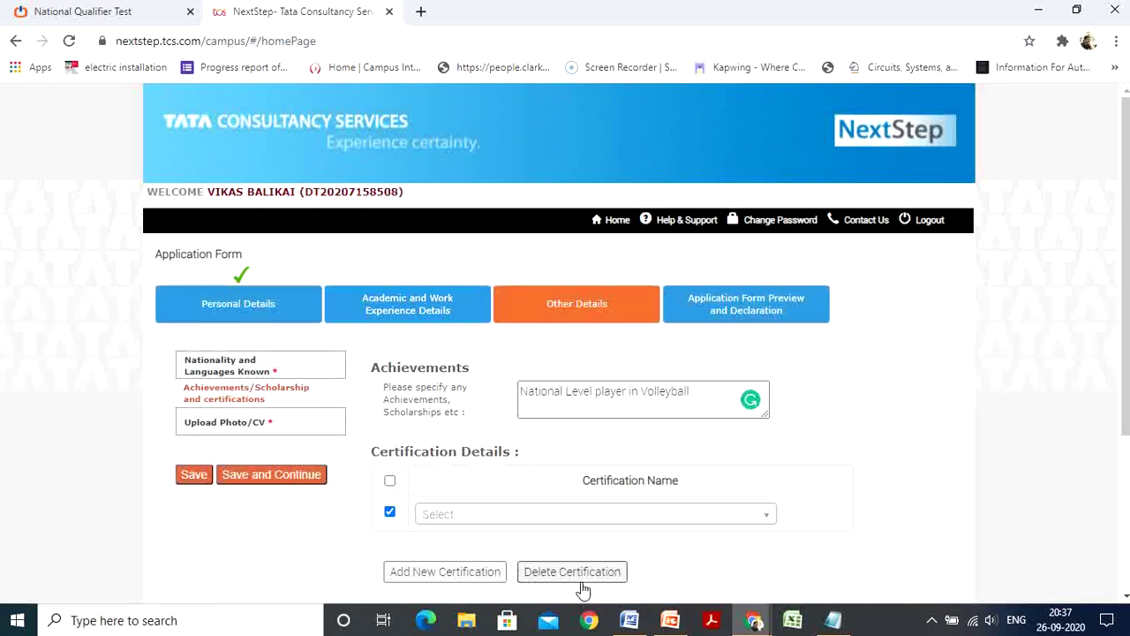
{"action": "left_click", "coordinate": [580, 575]}
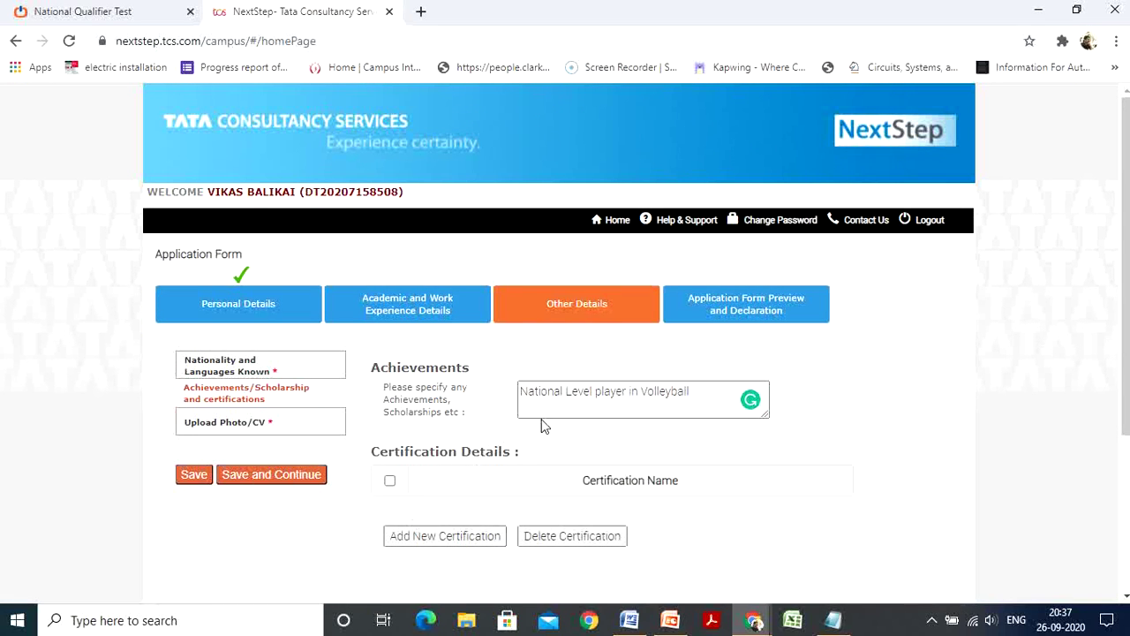
{"action": "left_click", "coordinate": [689, 399]}
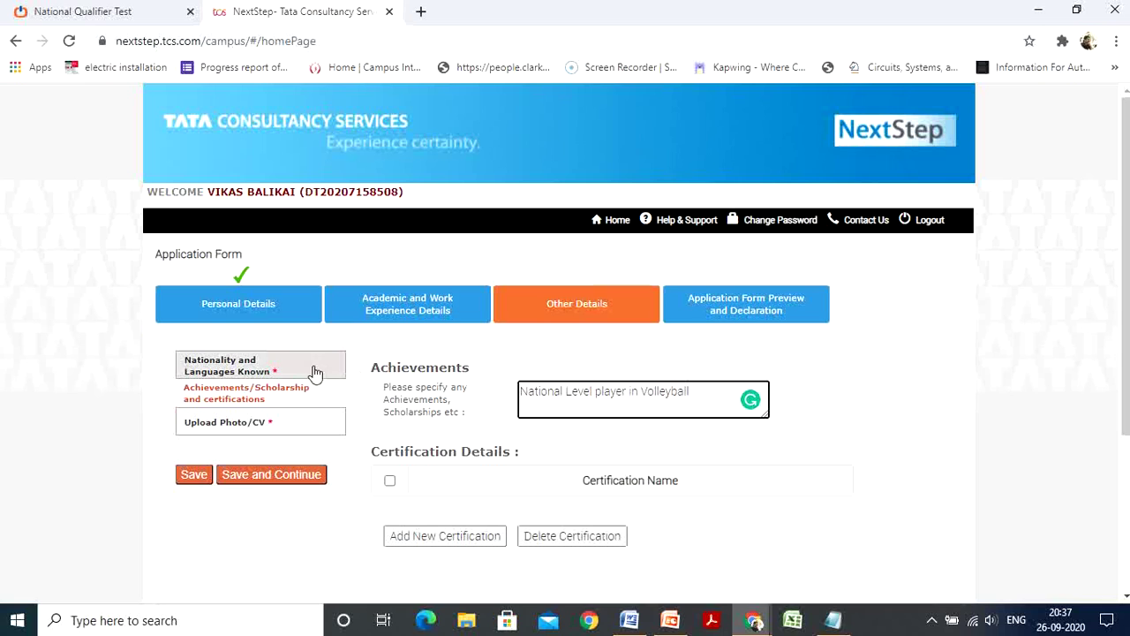
- In Upload Photo/CV, fill the smart card first and last name from suggestions
{"action": "left_click", "coordinate": [219, 424]}
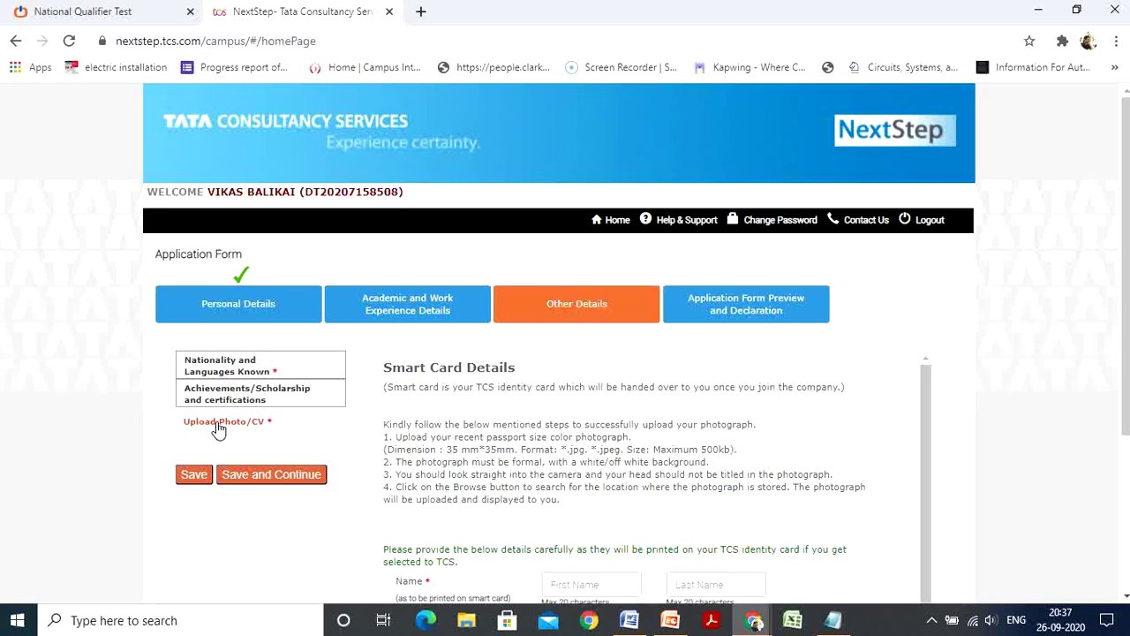
{"action": "left_click_drag", "start_coordinate": [1127, 257], "coordinate": [1127, 368]}
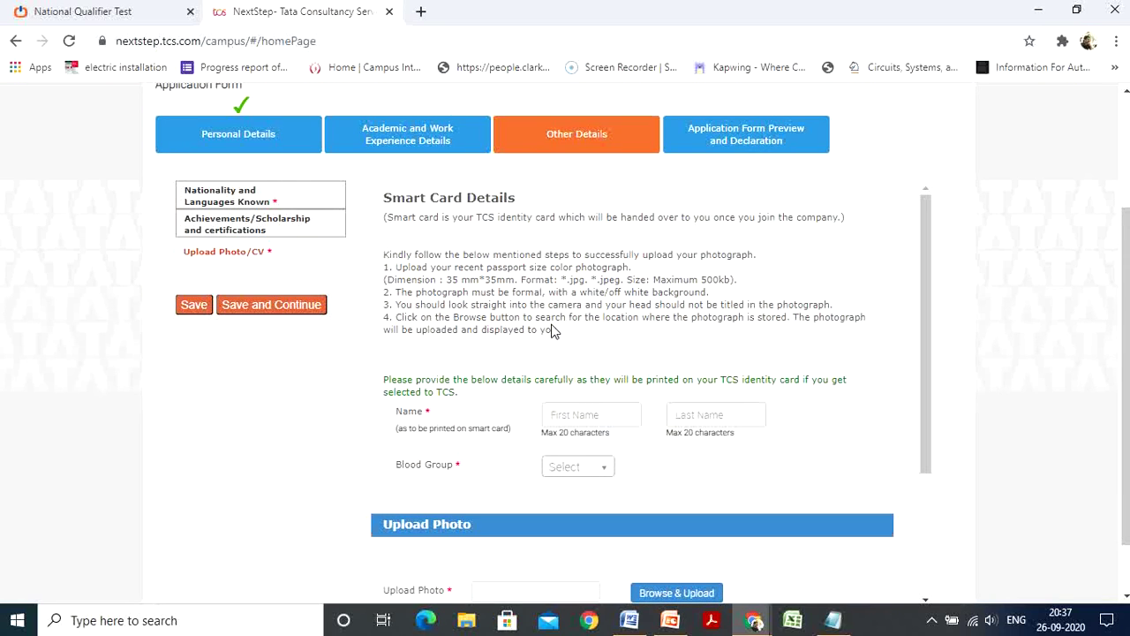
{"action": "left_click", "coordinate": [581, 411]}
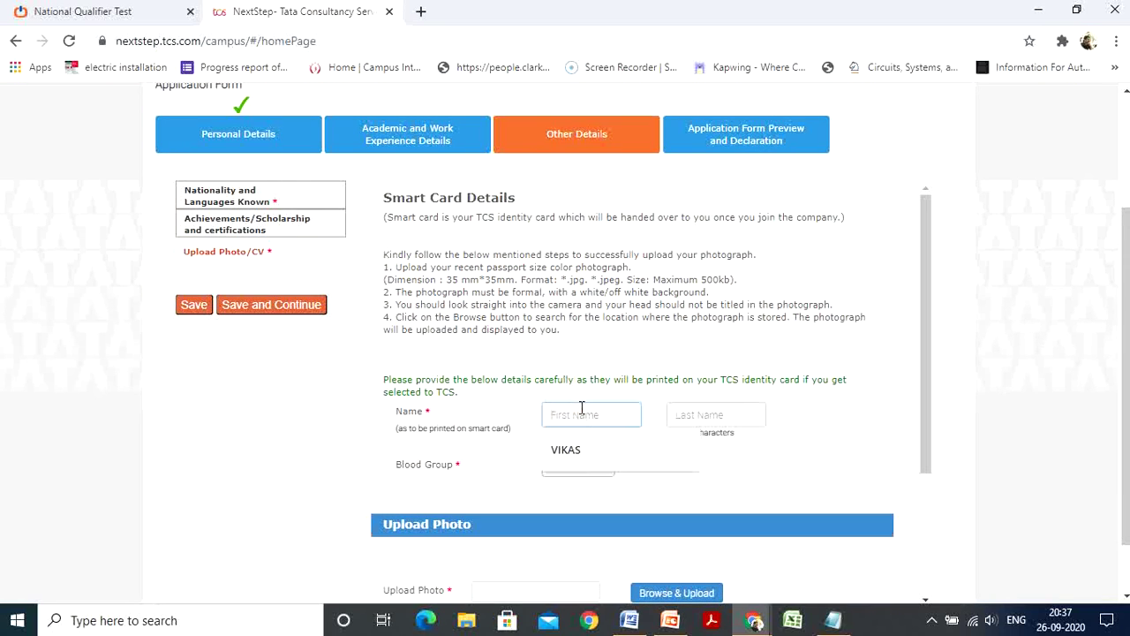
{"action": "key", "text": "Down"}
{"action": "key", "text": "Tab"}
{"action": "type", "text": "Bal"}
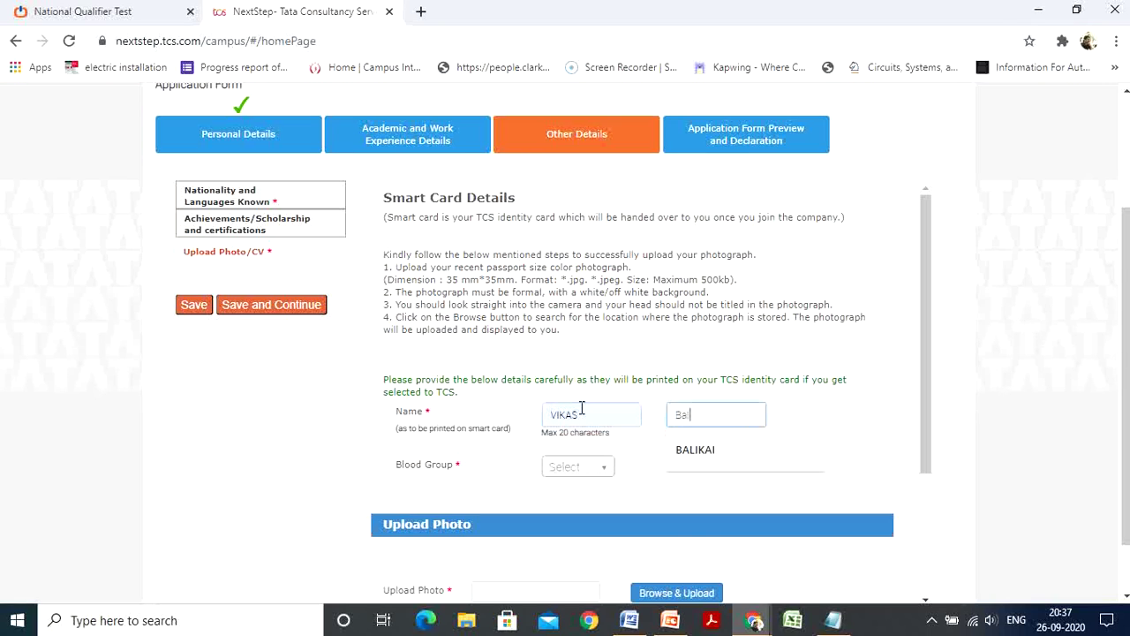
{"action": "key", "text": "Down"}
{"action": "key", "text": "Return"}
{"action": "key", "text": "Tab"}
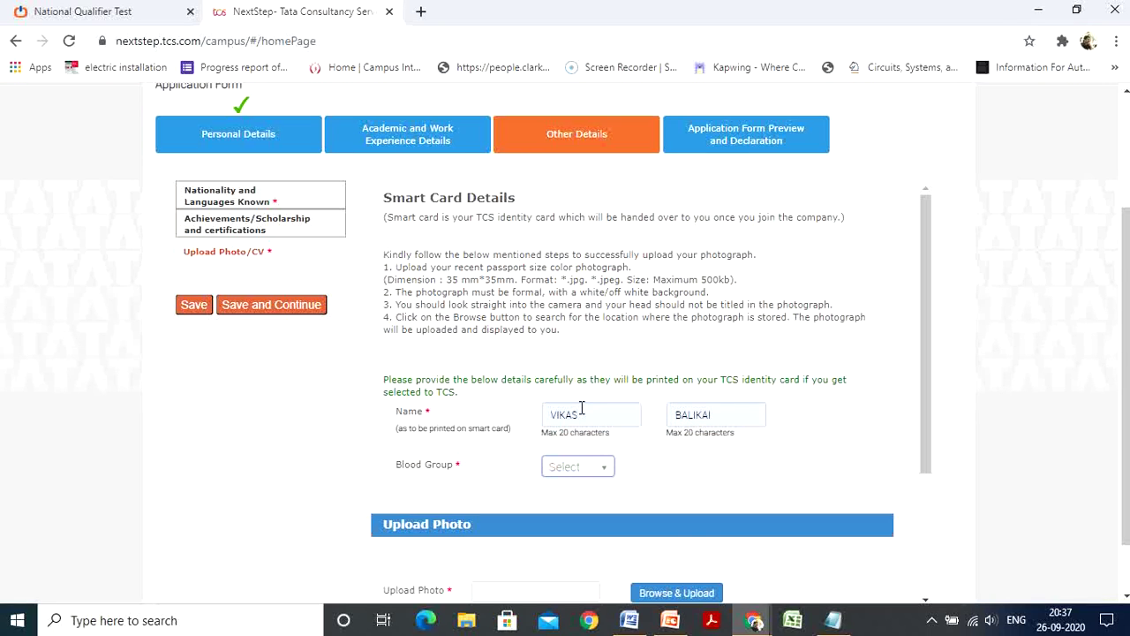
- Set Blood Group to A+
{"action": "left_click", "coordinate": [566, 468]}
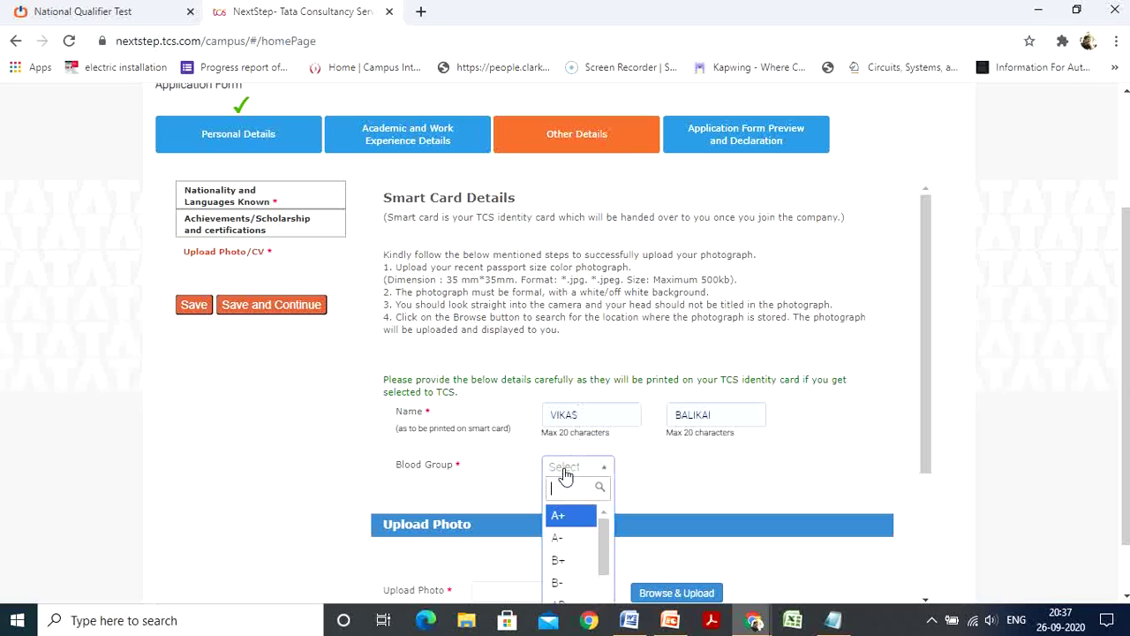
{"action": "left_click", "coordinate": [559, 518]}
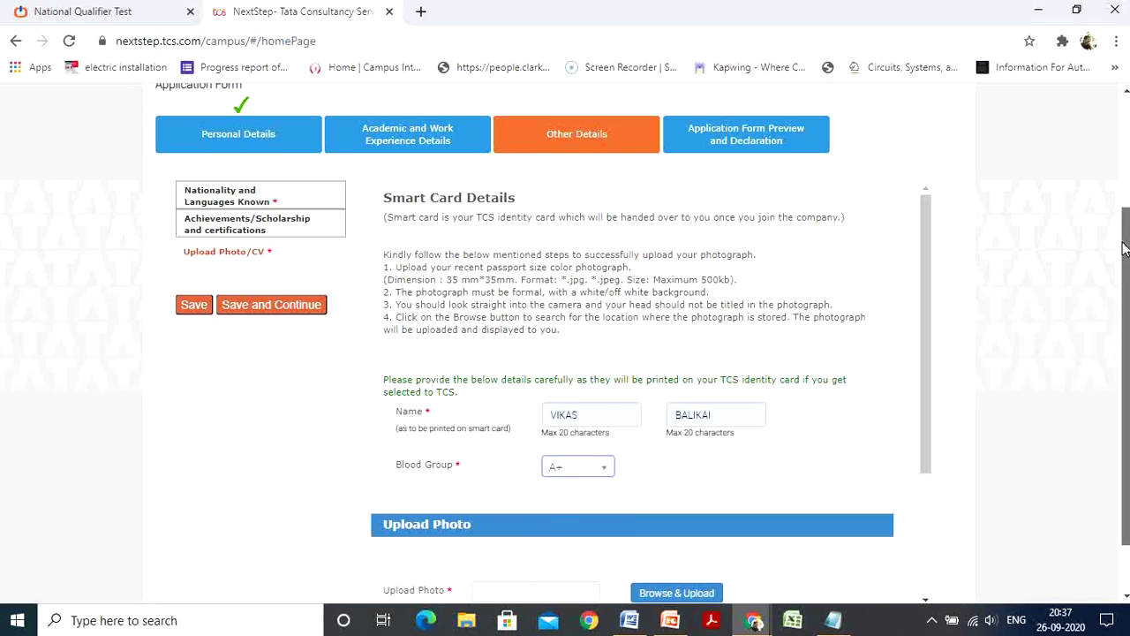
{"action": "scroll", "coordinate": [1127, 366], "scroll_direction": "down", "scroll_amount": 1}
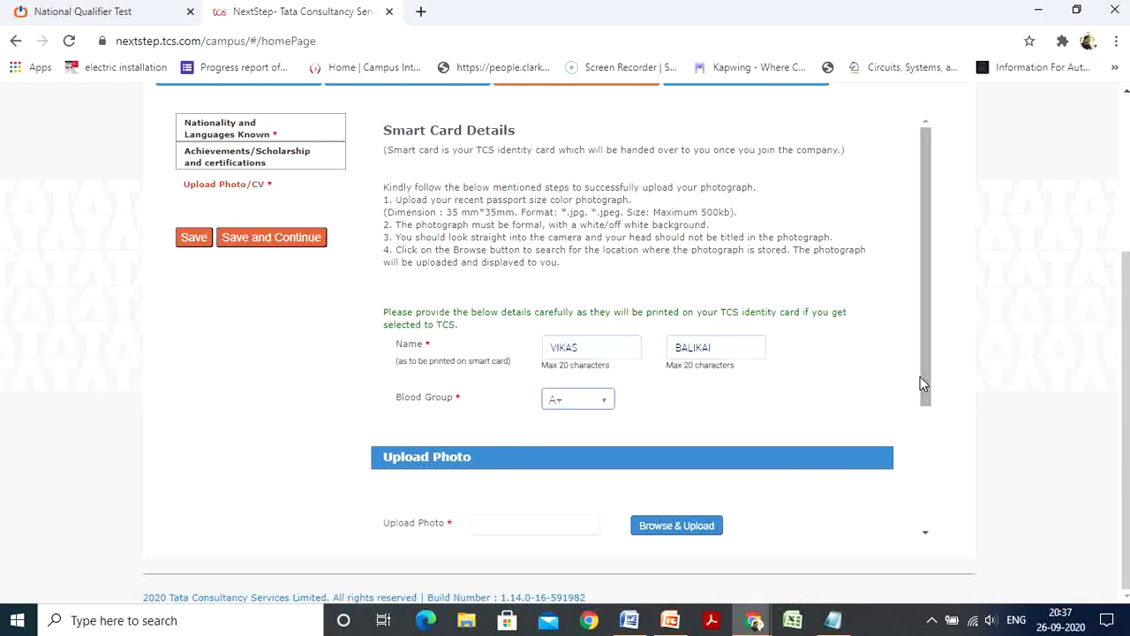
{"action": "scroll", "coordinate": [925, 423], "scroll_direction": "down", "scroll_amount": 2}
- Upload the passport photo image and attach the résumé .docx as the CV
{"action": "left_click", "coordinate": [695, 355]}
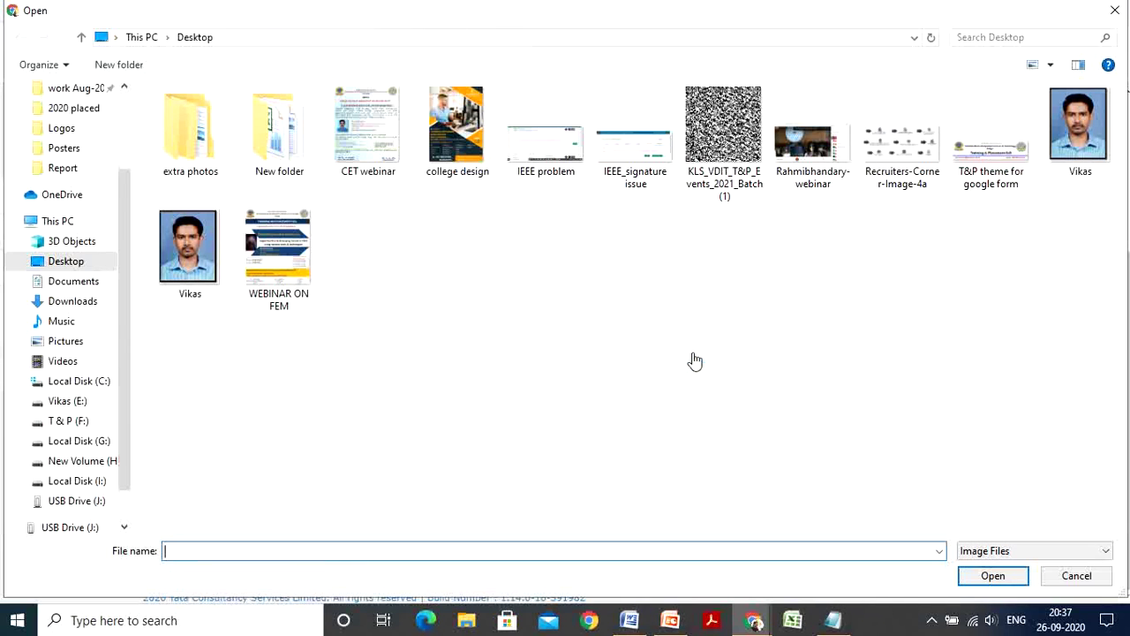
{"action": "double_click", "coordinate": [1074, 150]}
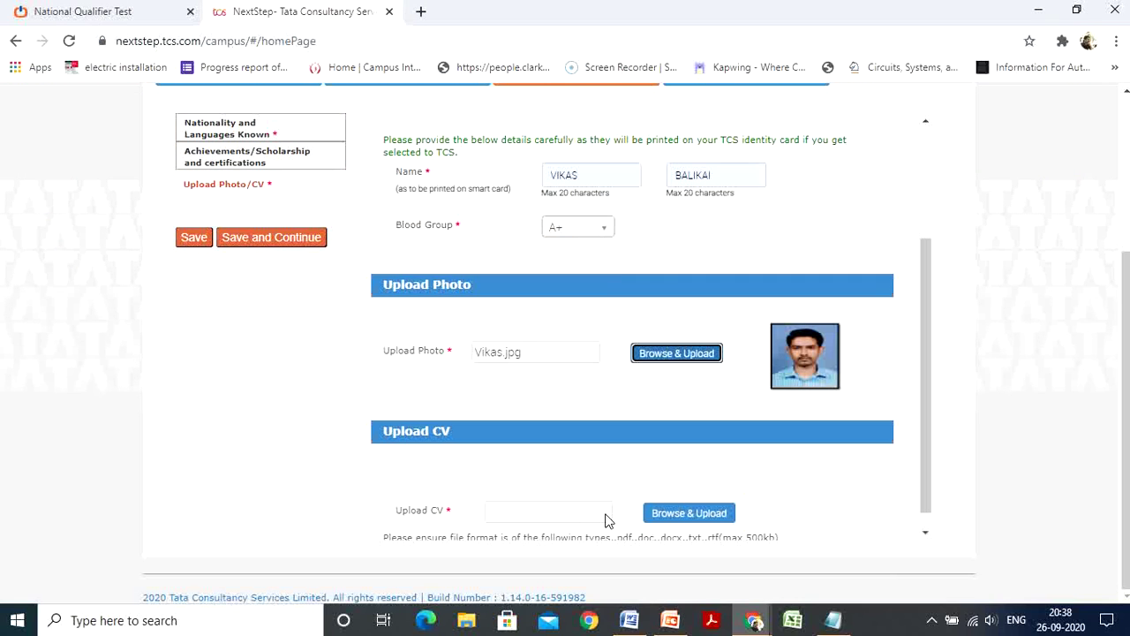
{"action": "left_click", "coordinate": [674, 521]}
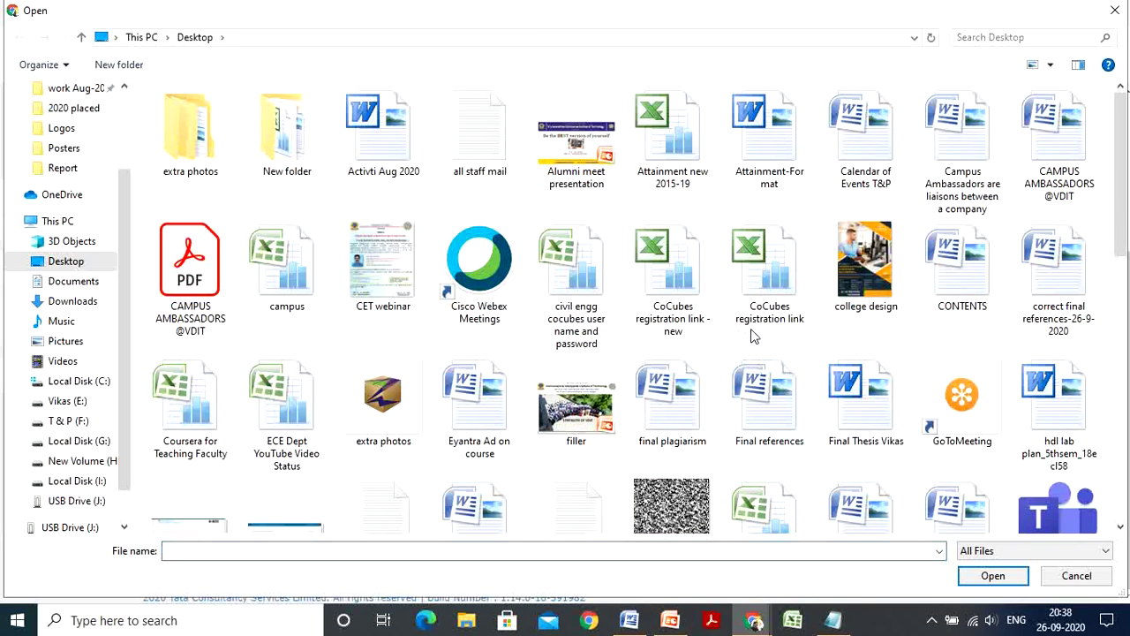
{"action": "key", "text": "v"}
{"action": "key", "text": "v"}
{"action": "key", "text": "v"}
{"action": "key", "text": "v"}
{"action": "key", "text": "v"}
{"action": "key", "text": "v"}
{"action": "key", "text": "v"}
{"action": "key", "text": "v"}
{"action": "key", "text": "v"}
{"action": "key", "text": "v"}
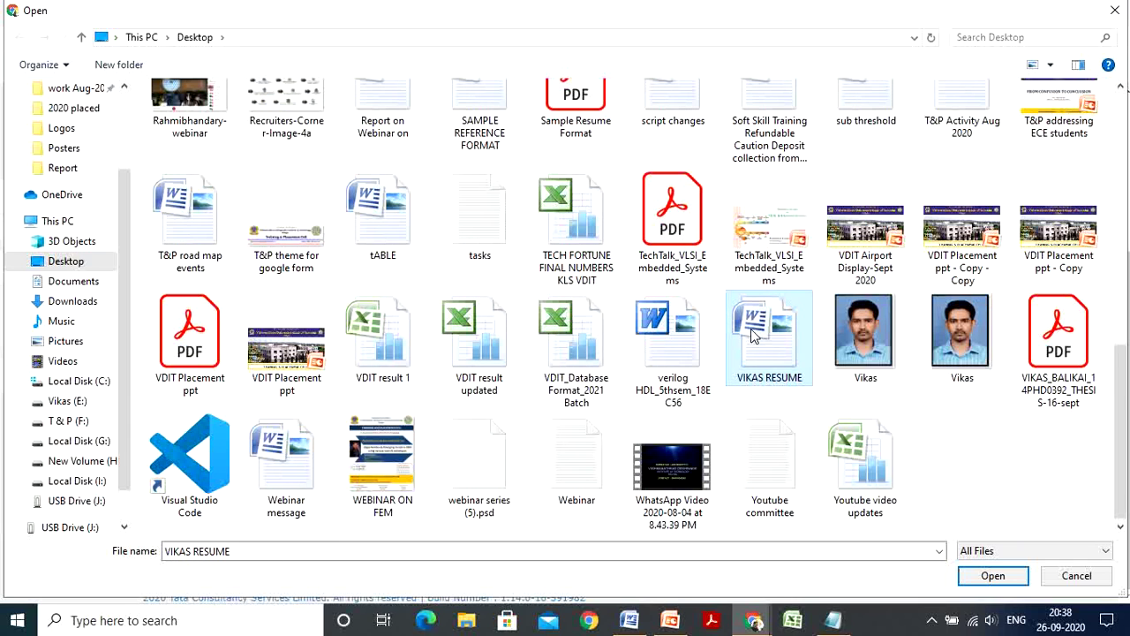
{"action": "double_click", "coordinate": [781, 346]}
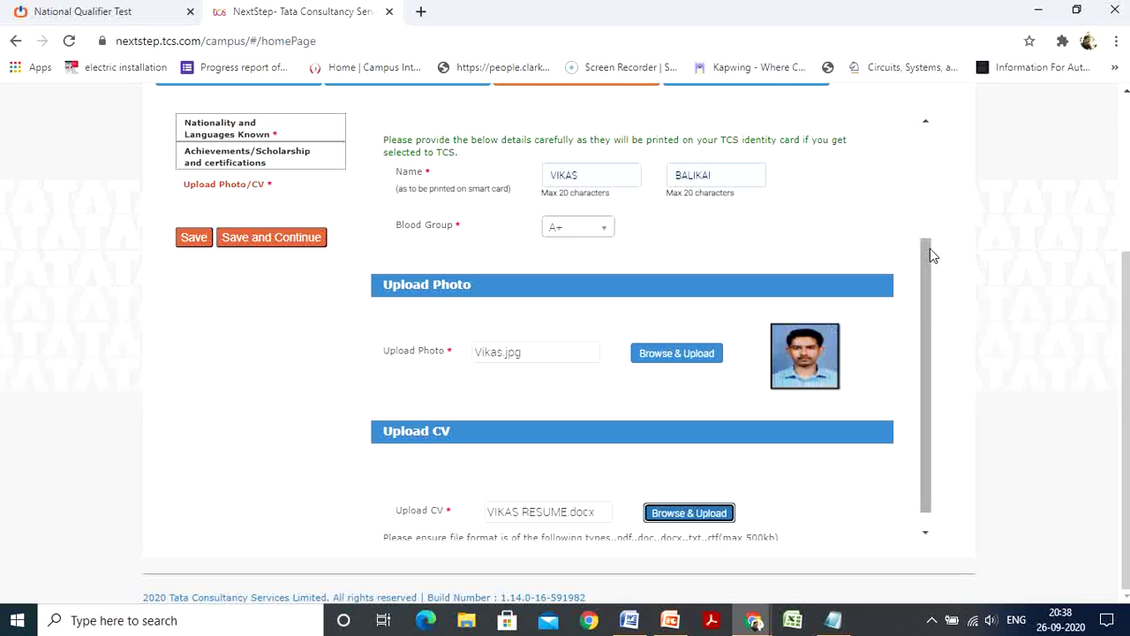
{"action": "left_click_drag", "start_coordinate": [930, 252], "coordinate": [924, 327]}
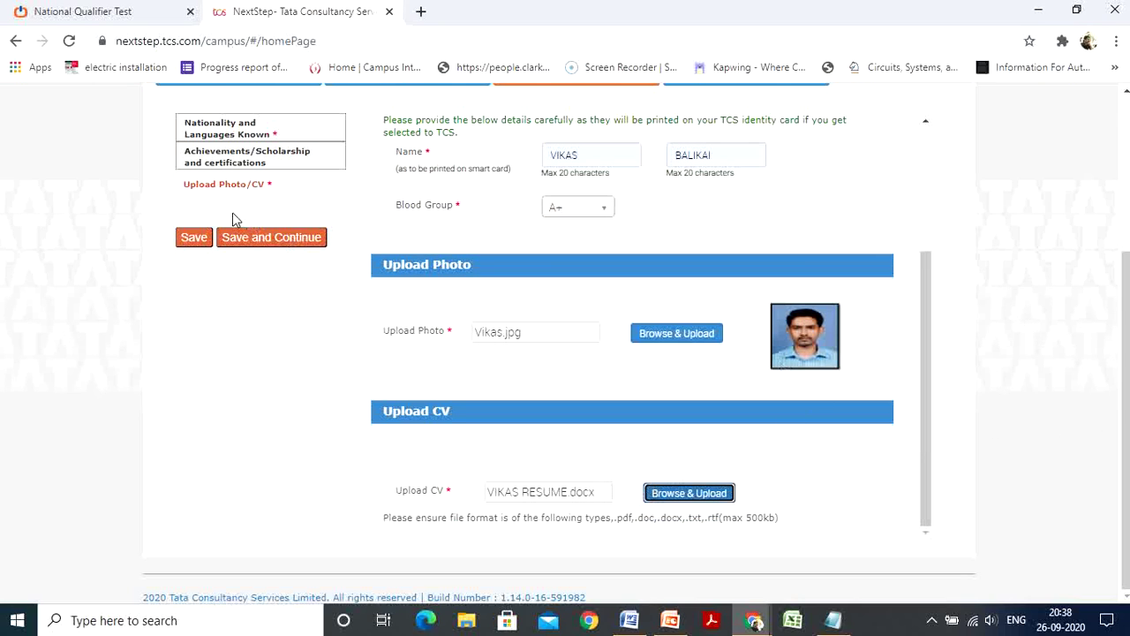
- Save the photo and CV details to reach the Application Form Preview and Declaration page
{"action": "left_click", "coordinate": [241, 240]}
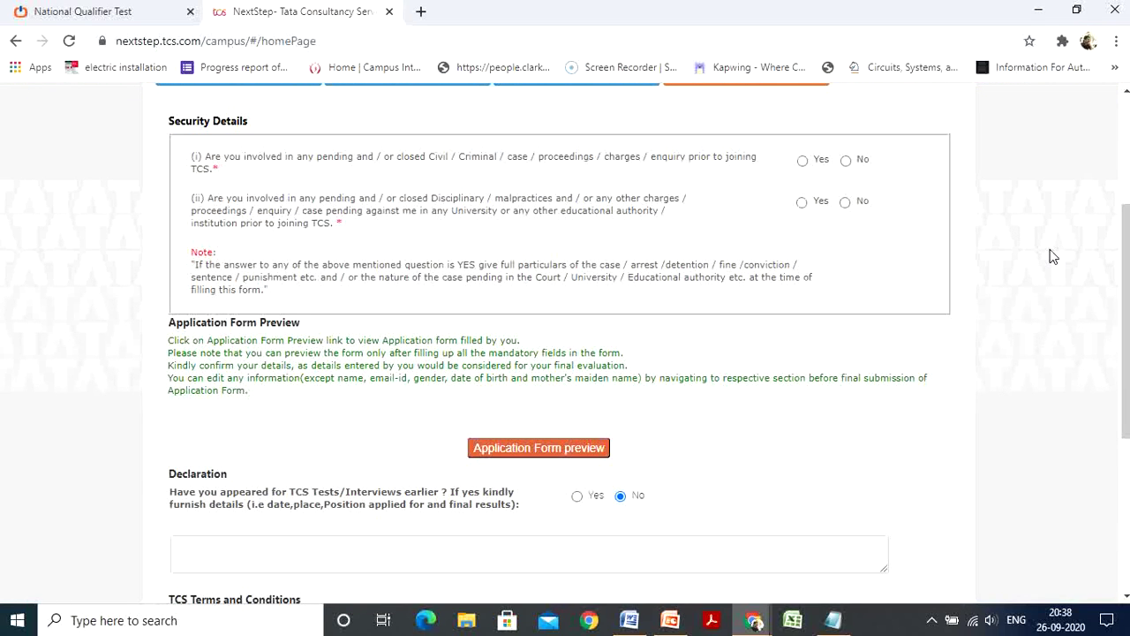
{"action": "left_click_drag", "start_coordinate": [1126, 261], "coordinate": [1120, 128]}
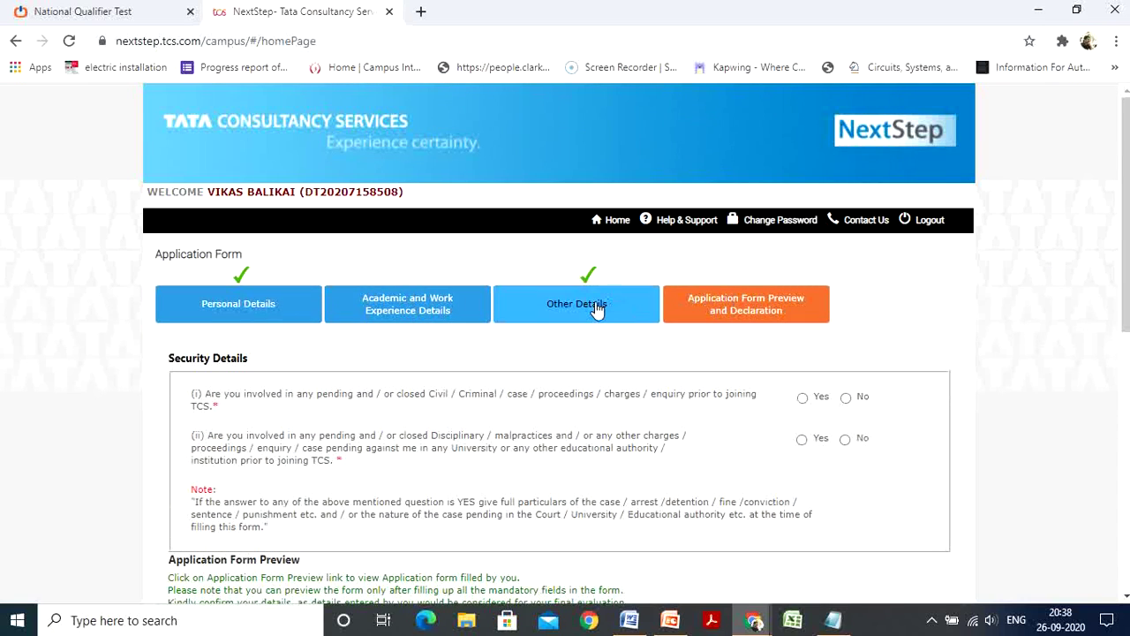
- In Academic and Work Experience, save the highest qualification details and continue to Graduate
{"action": "left_click", "coordinate": [402, 304]}
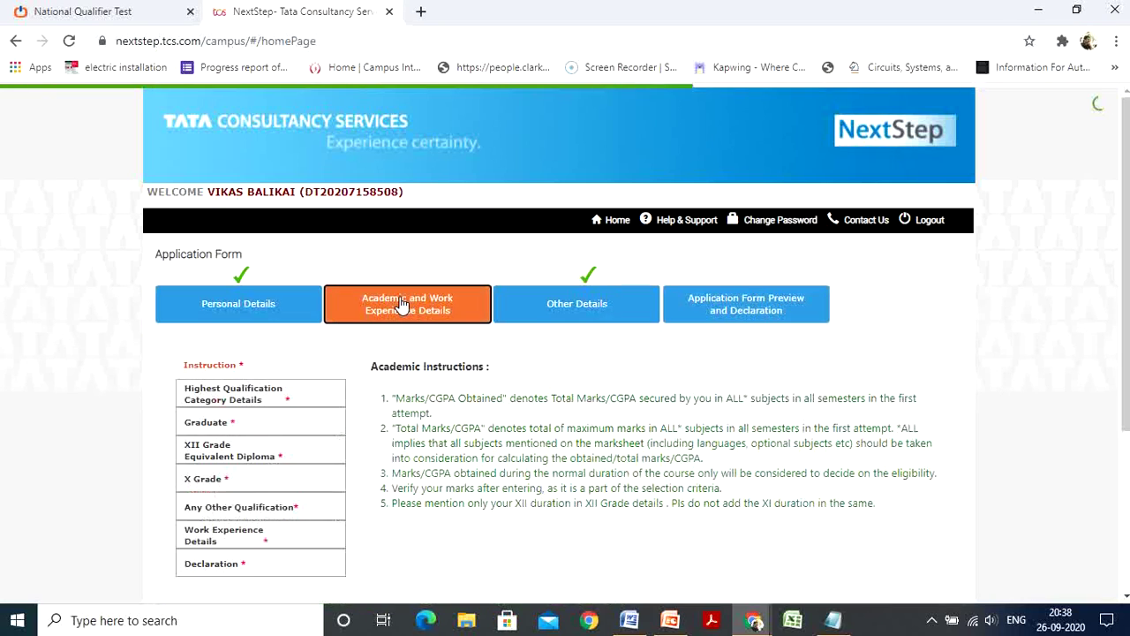
{"action": "left_click", "coordinate": [218, 395]}
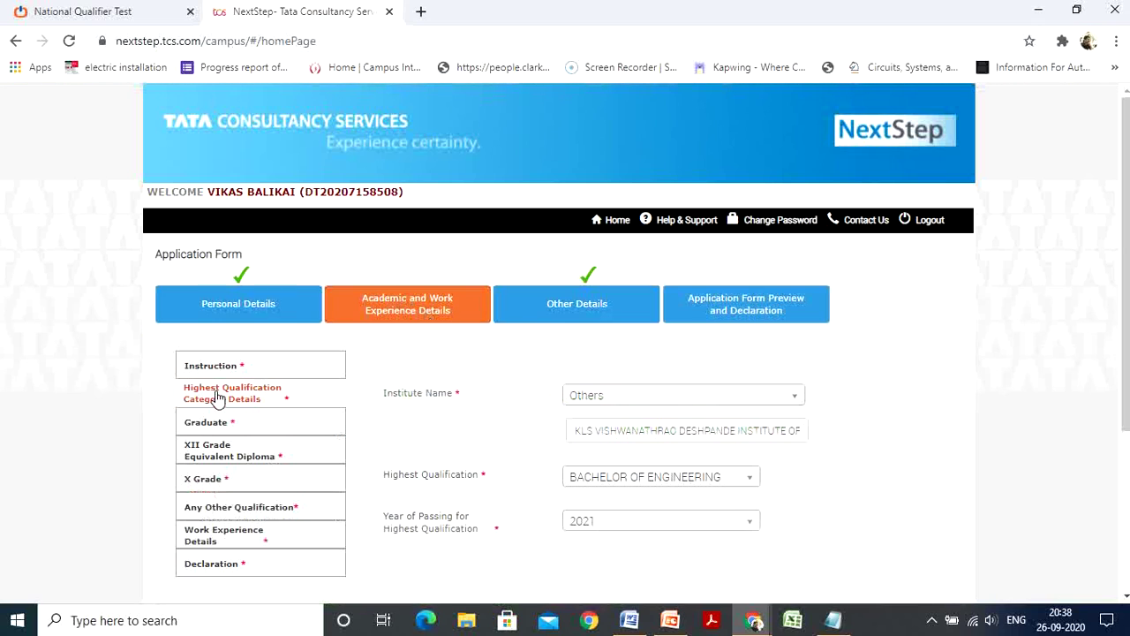
{"action": "scroll", "coordinate": [1114, 300], "scroll_direction": "down", "scroll_amount": 2}
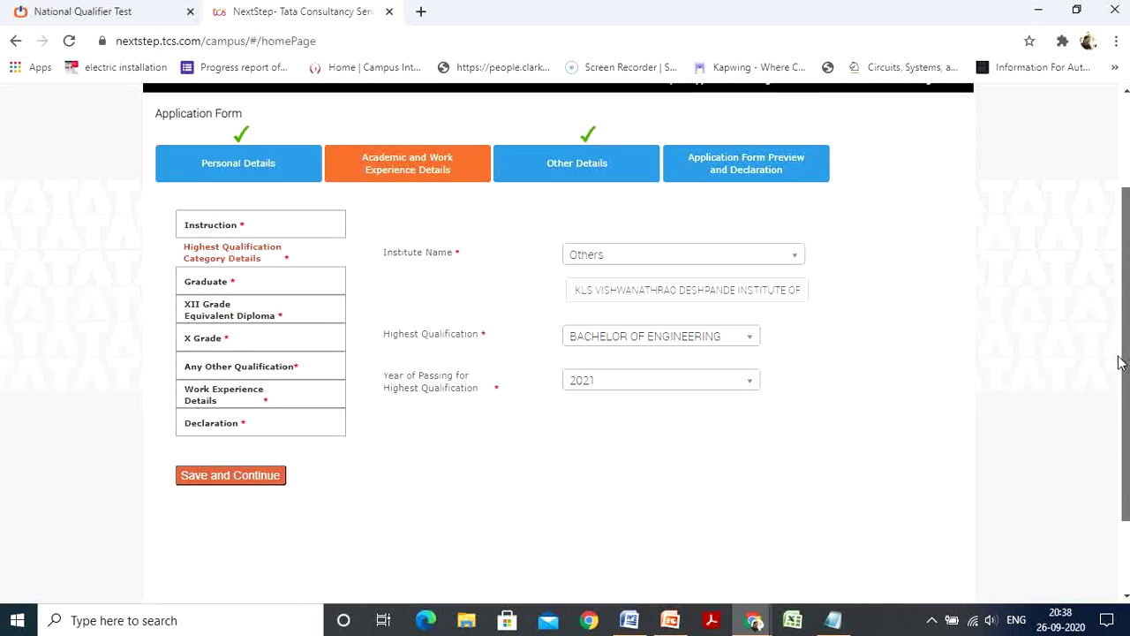
{"action": "left_click", "coordinate": [220, 281]}
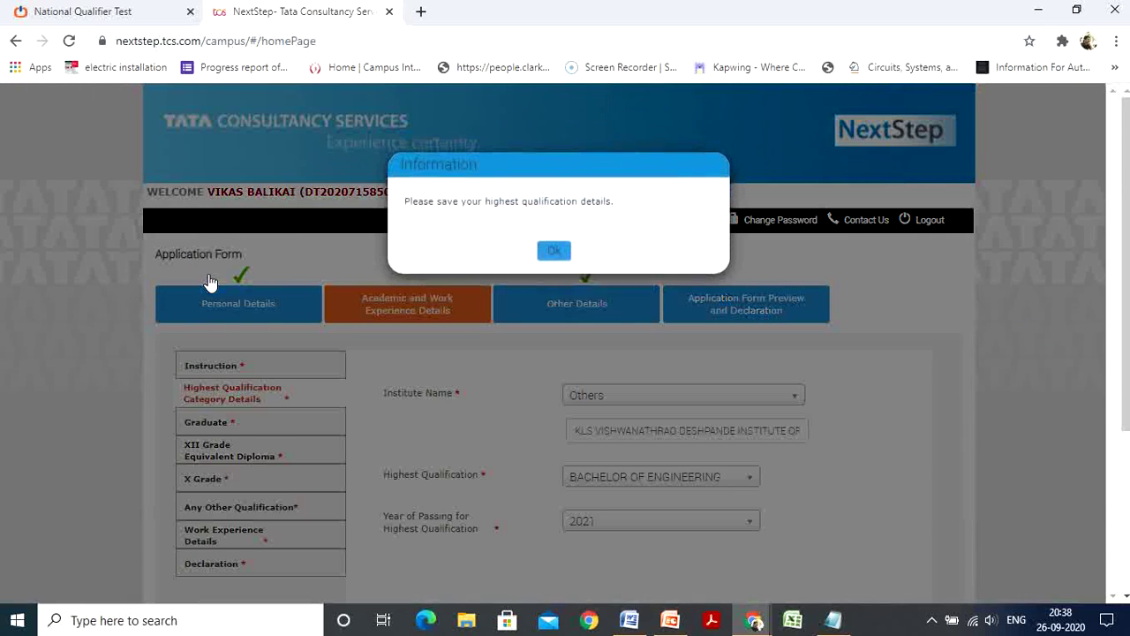
{"action": "left_click", "coordinate": [549, 250]}
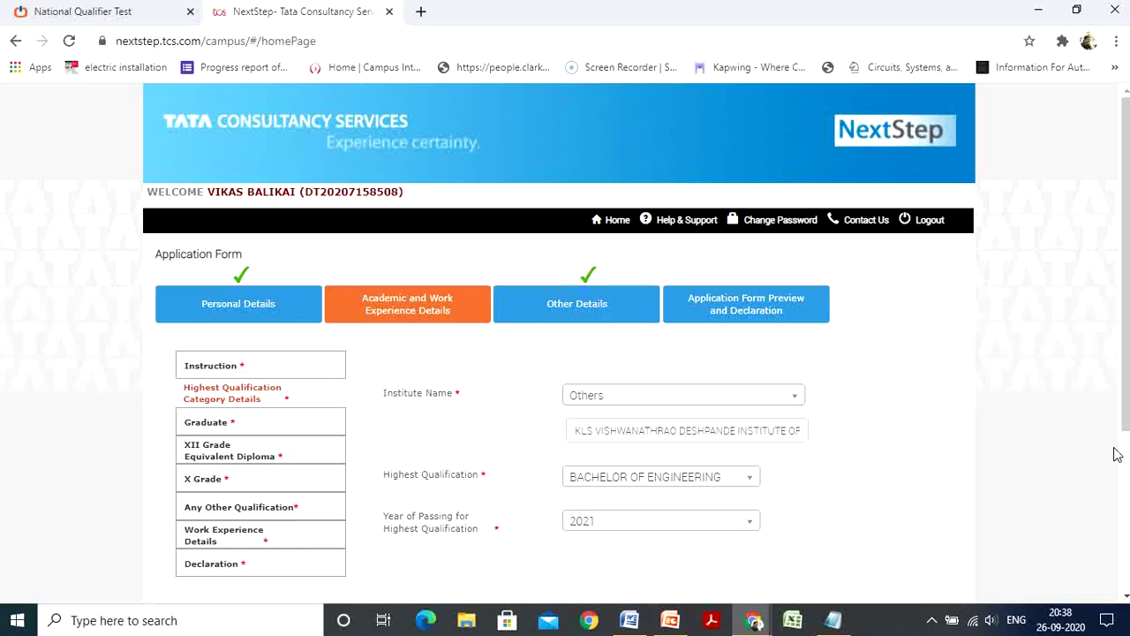
{"action": "scroll", "coordinate": [1117, 446], "scroll_direction": "down", "scroll_amount": 1}
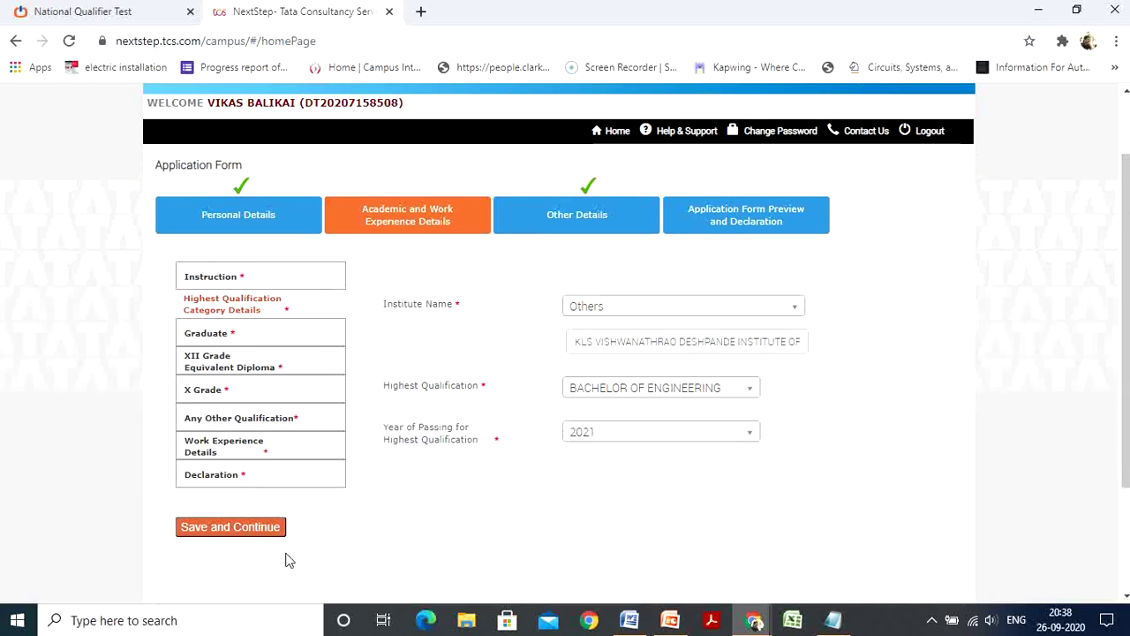
{"action": "left_click", "coordinate": [264, 530]}
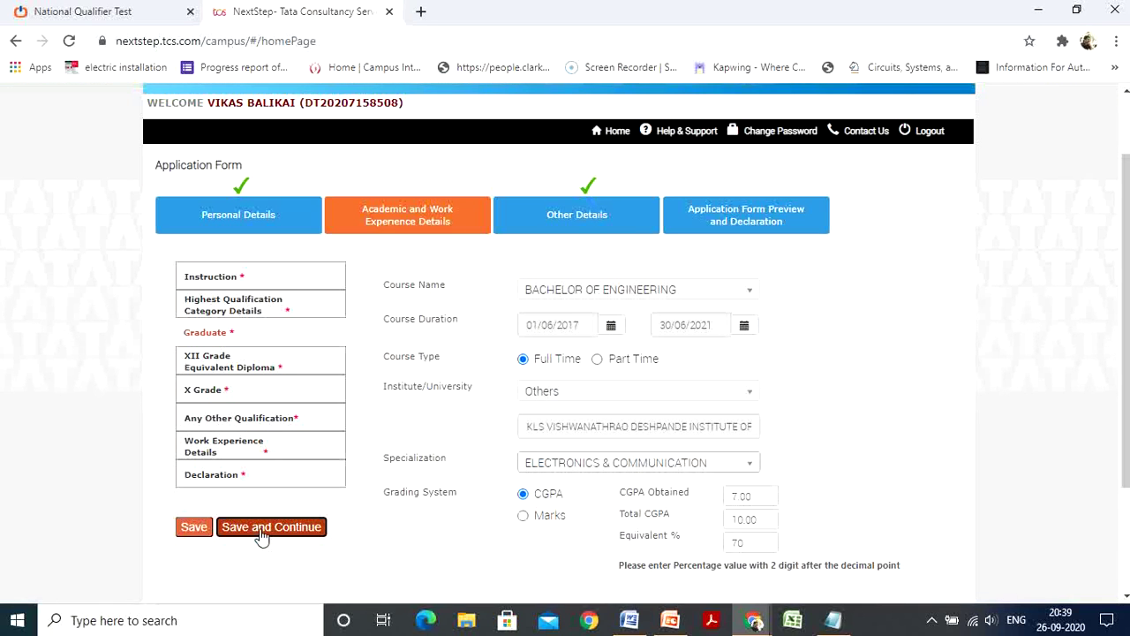
- Correct the Graduate Equivalent % to 70.00 and save the graduate details
{"action": "left_click", "coordinate": [262, 534]}
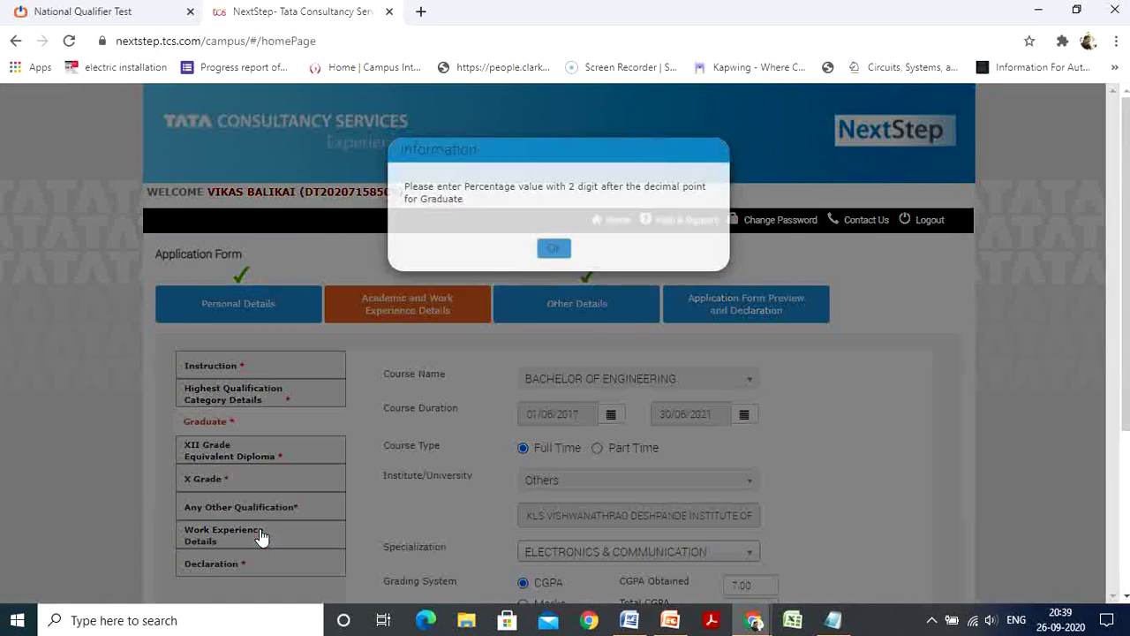
{"action": "left_click", "coordinate": [553, 249]}
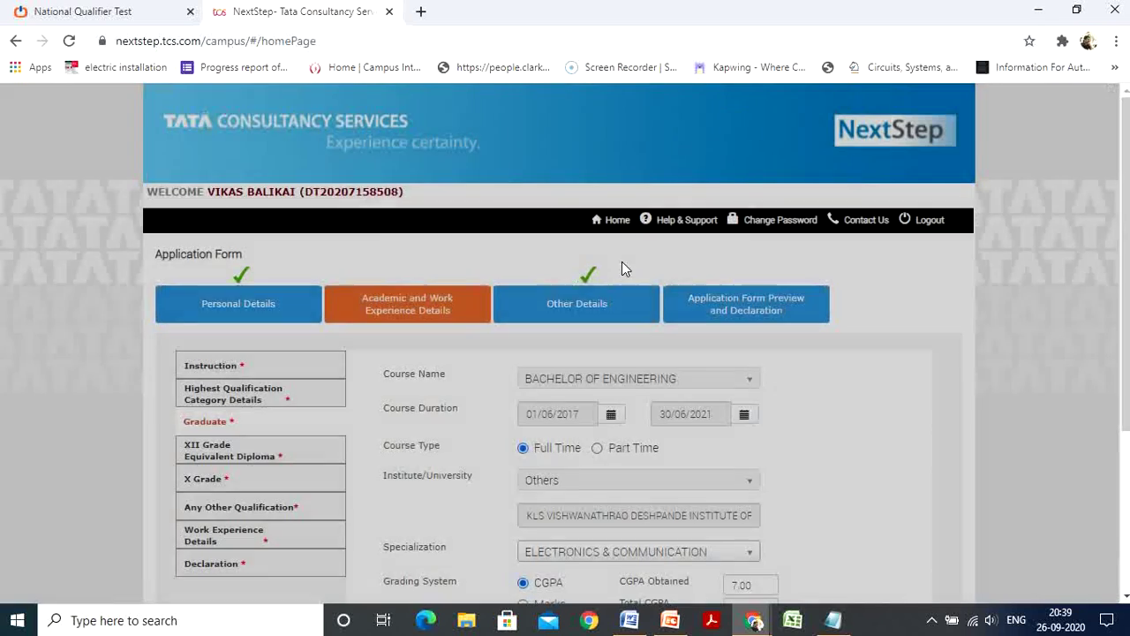
{"action": "left_click_drag", "start_coordinate": [1126, 317], "coordinate": [1126, 406]}
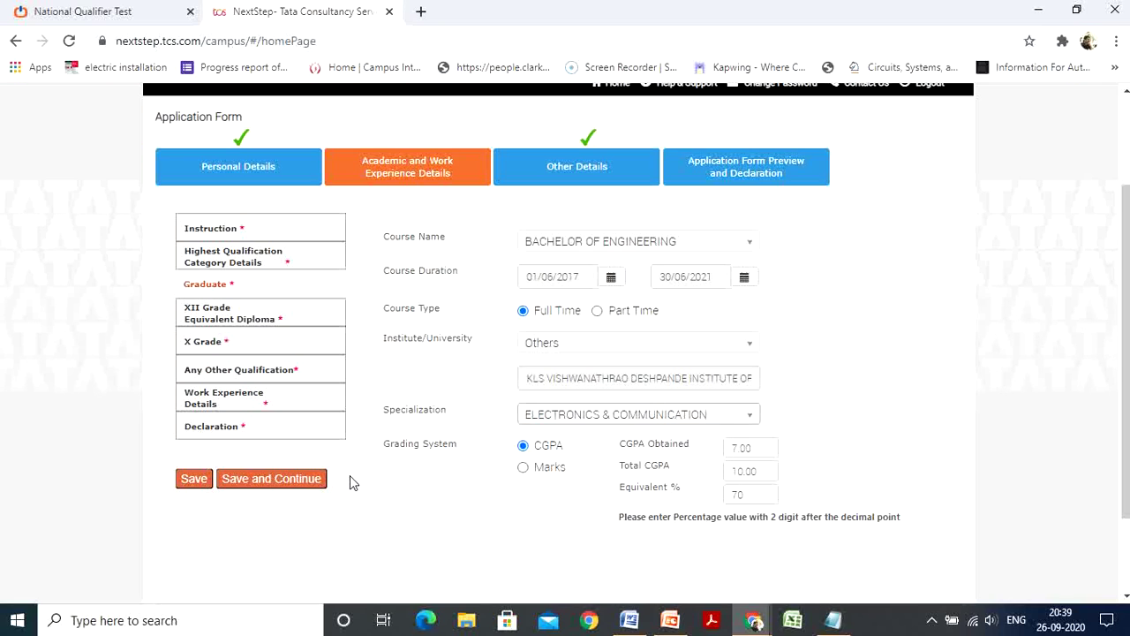
{"action": "left_click", "coordinate": [198, 485]}
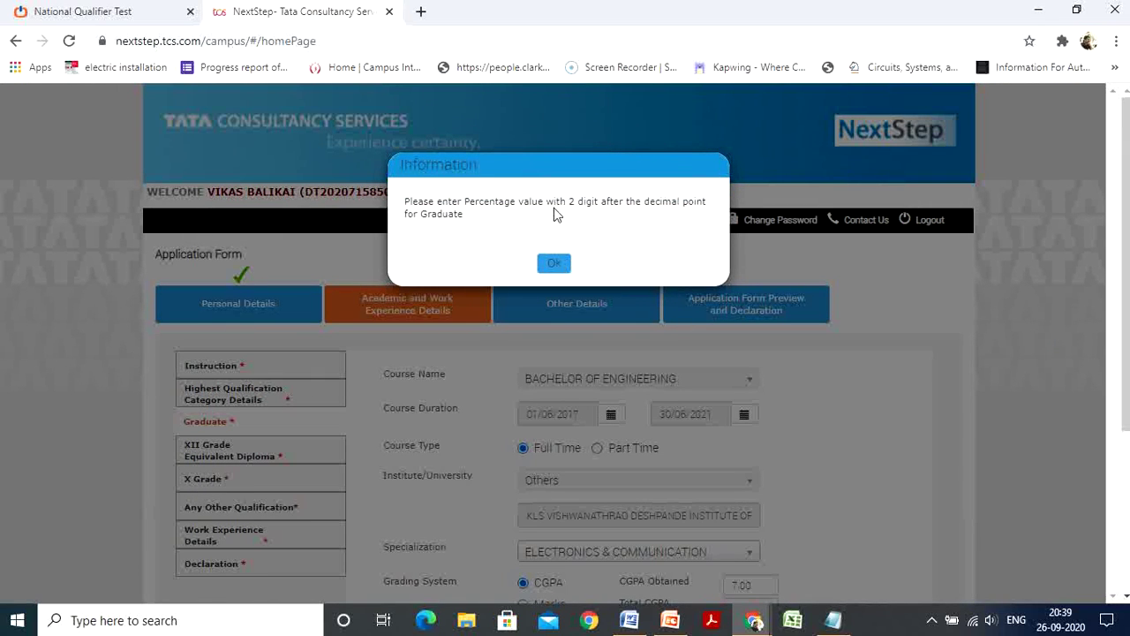
{"action": "left_click", "coordinate": [553, 263]}
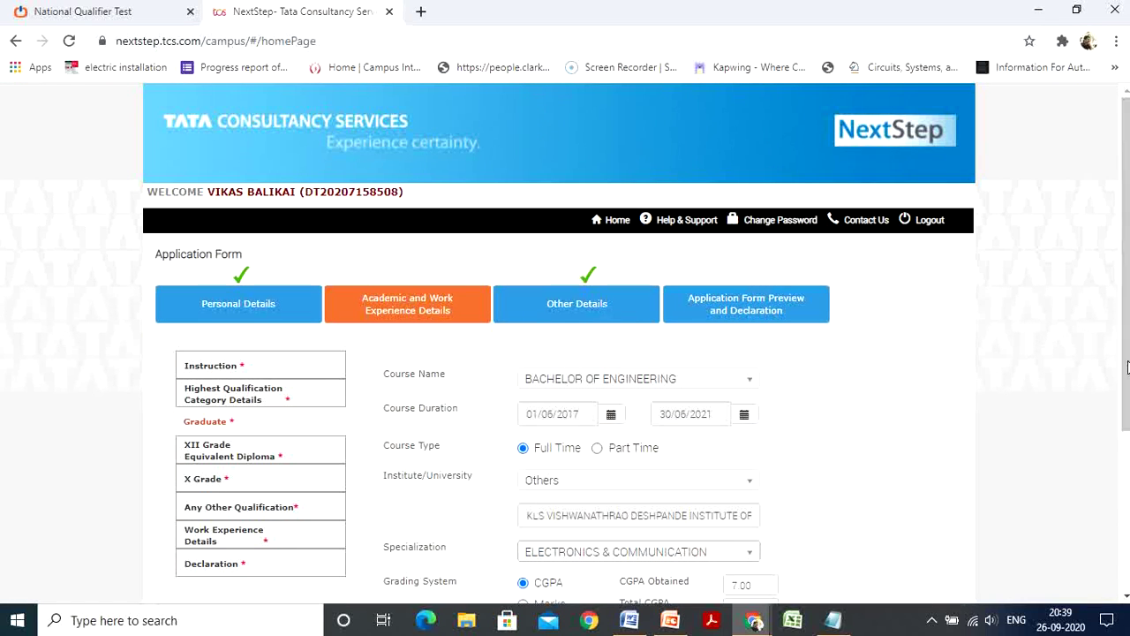
{"action": "scroll", "coordinate": [1124, 369], "scroll_direction": "down", "scroll_amount": 1}
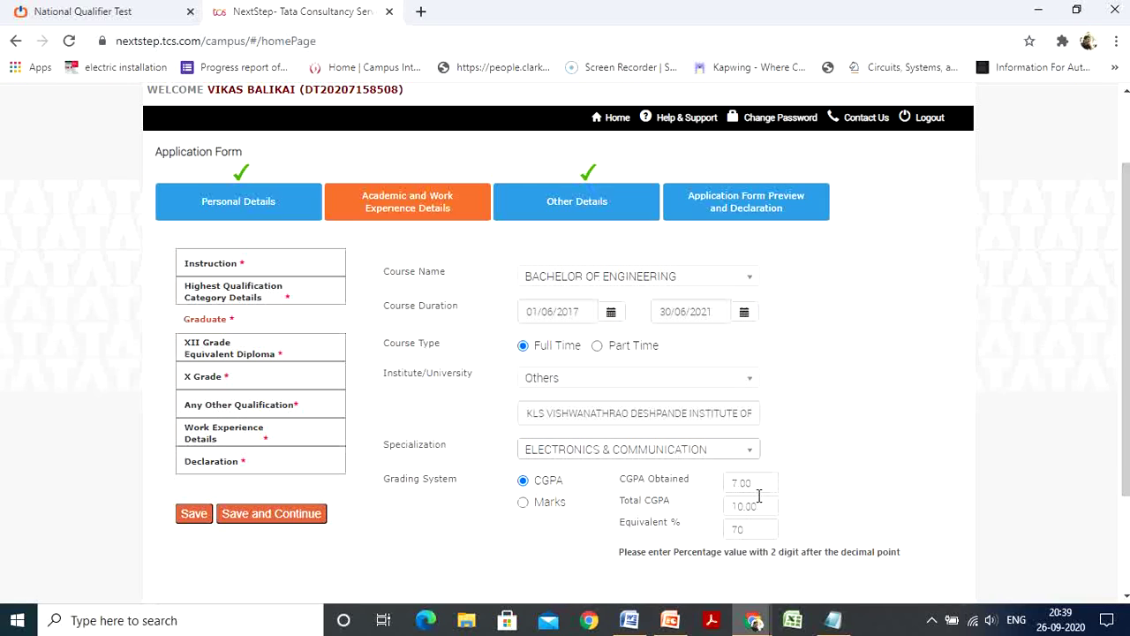
{"action": "left_click", "coordinate": [752, 529]}
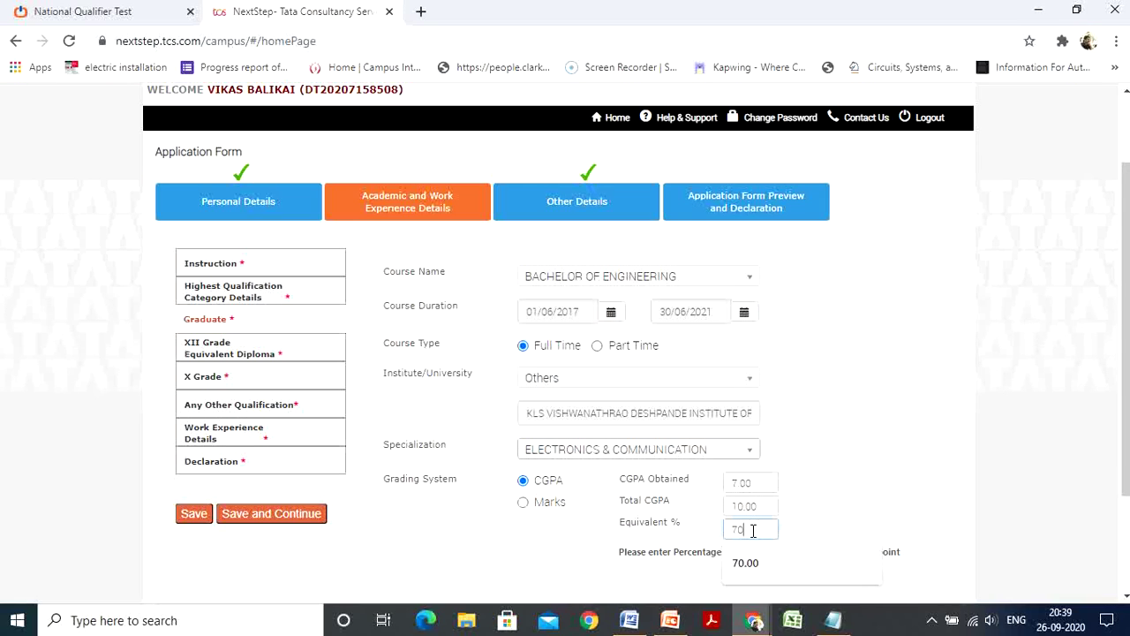
{"action": "type", "text": ".00"}
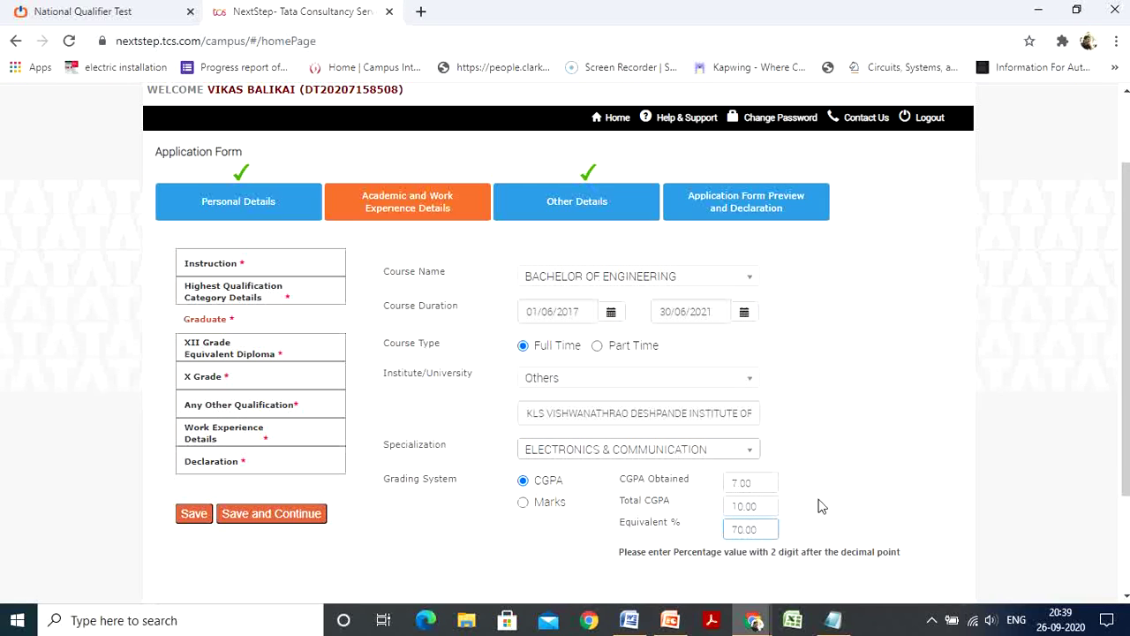
{"action": "left_click", "coordinate": [839, 491]}
{"action": "left_click", "coordinate": [198, 516]}
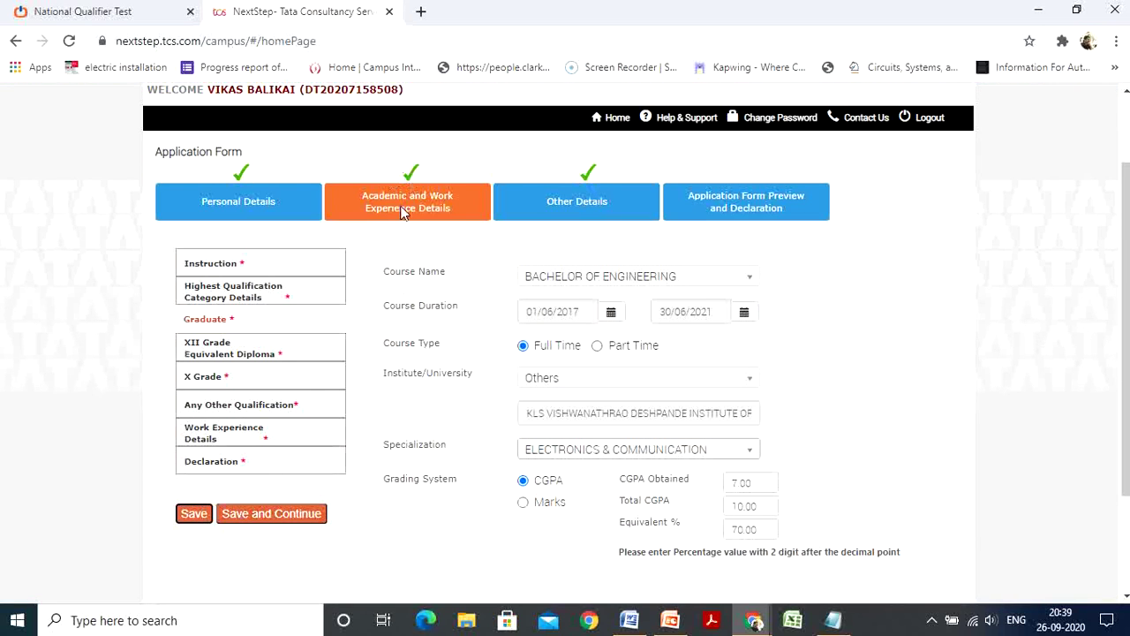
- Save XII Grade, X Grade, Other Qualification, Work Experience, Languages, Achievements and Photo/CV unchanged
{"action": "left_click", "coordinate": [267, 521]}
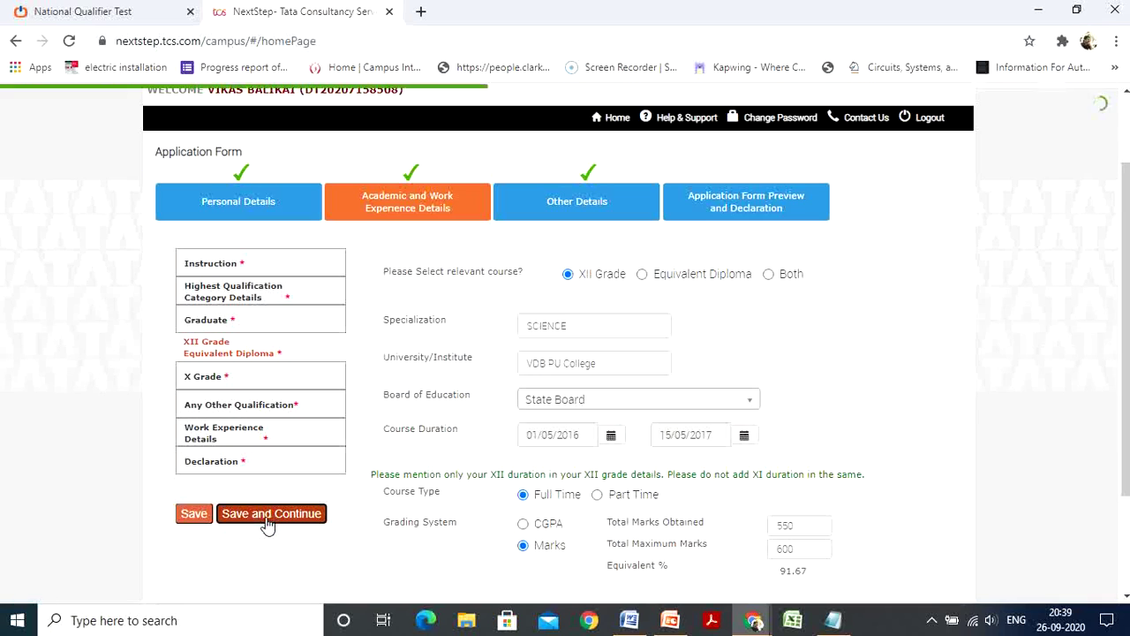
{"action": "left_click", "coordinate": [269, 514]}
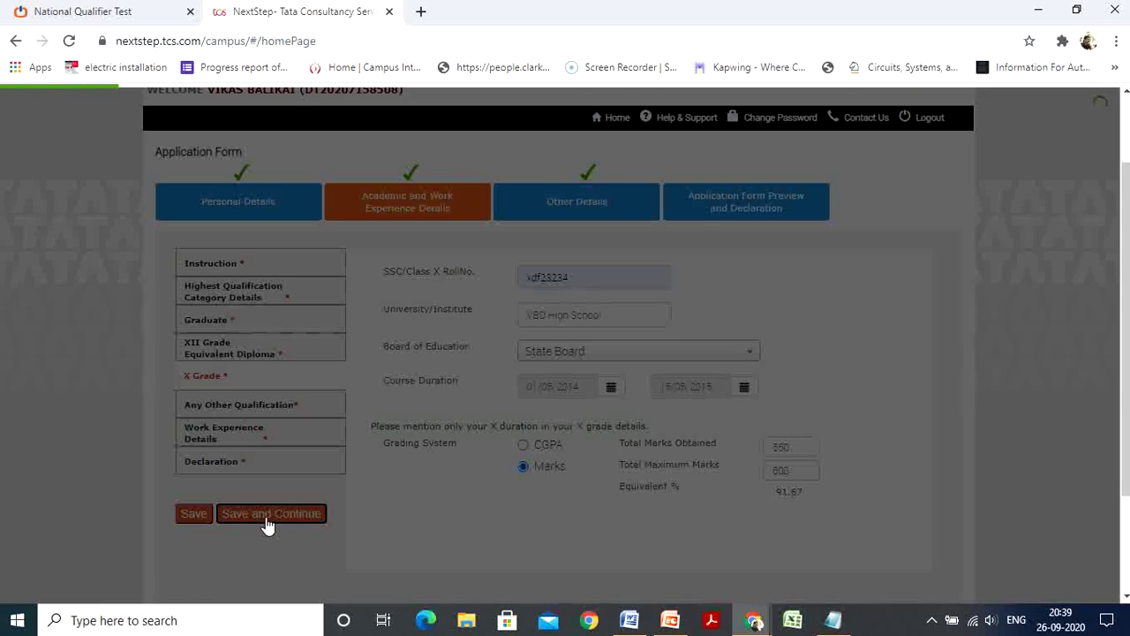
{"action": "left_click", "coordinate": [269, 513]}
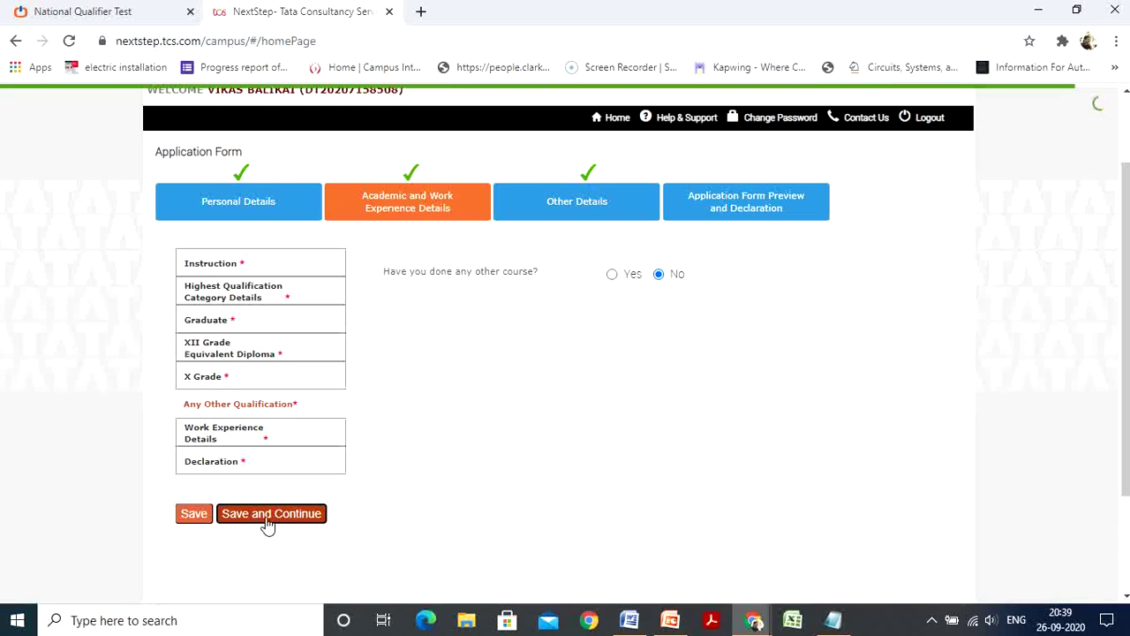
{"action": "left_click", "coordinate": [269, 515]}
{"action": "left_click", "coordinate": [270, 516]}
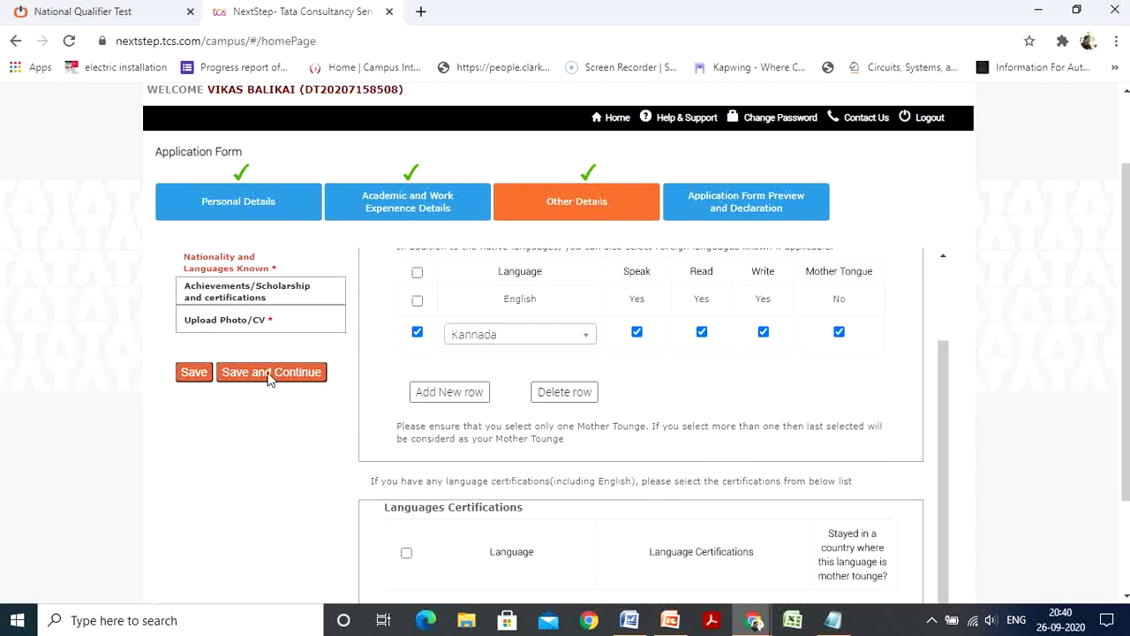
{"action": "left_click", "coordinate": [270, 374]}
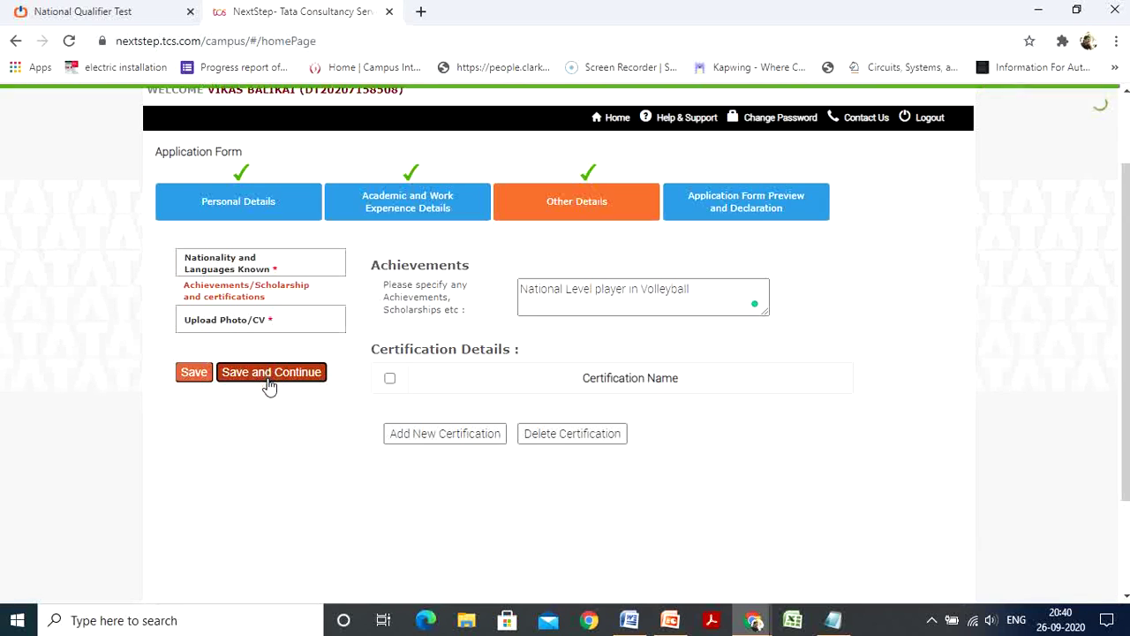
{"action": "left_click", "coordinate": [269, 378]}
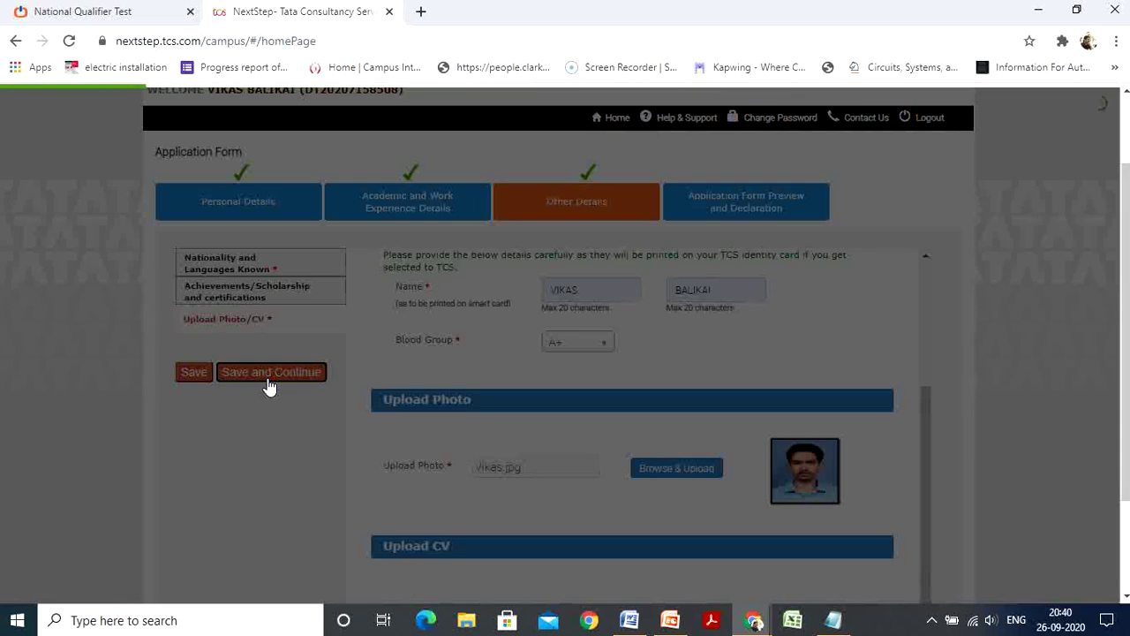
{"action": "left_click", "coordinate": [269, 378]}
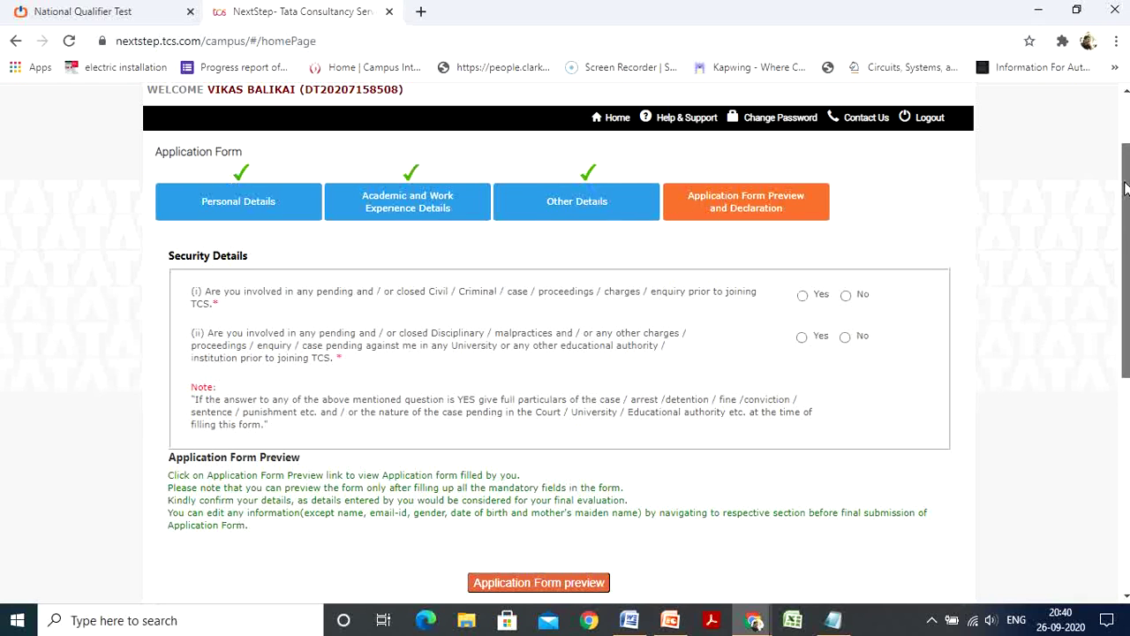
- Answer No to both security questions and download the application form preview PDF
{"action": "scroll", "coordinate": [1127, 189], "scroll_direction": "down", "scroll_amount": 1}
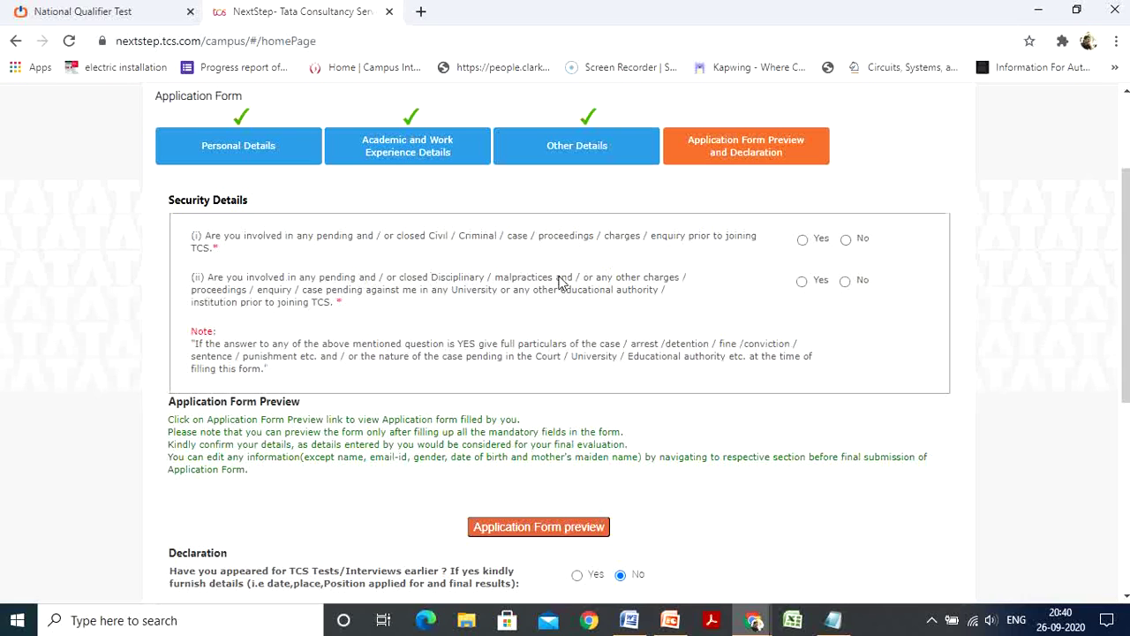
{"action": "left_click", "coordinate": [847, 240]}
{"action": "left_click", "coordinate": [845, 282]}
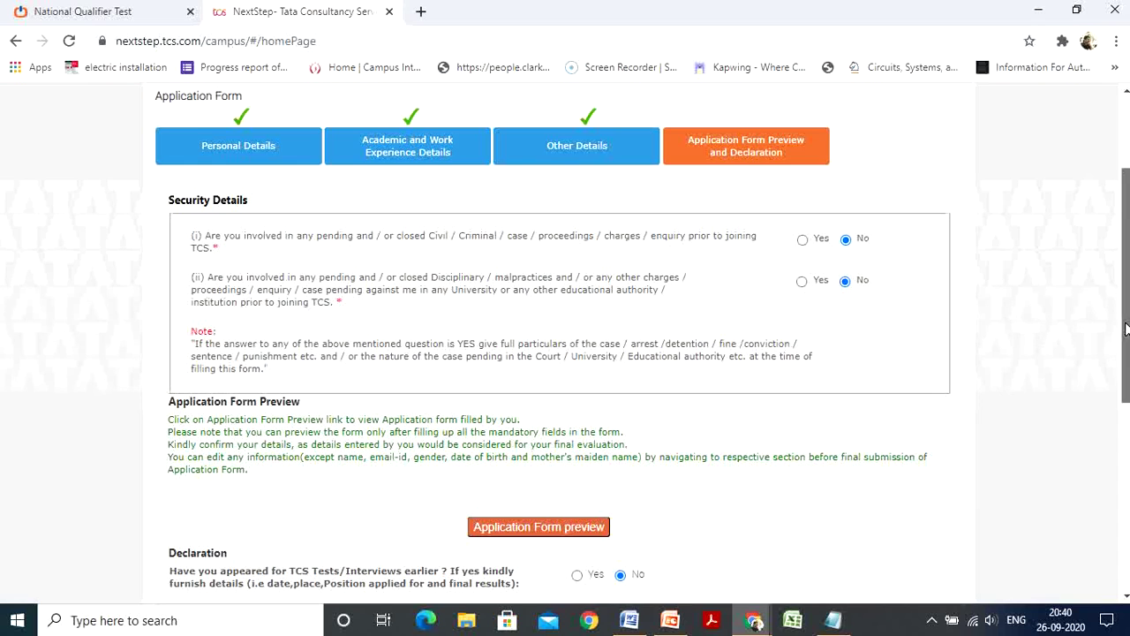
{"action": "left_click_drag", "start_coordinate": [1124, 323], "coordinate": [1127, 381]}
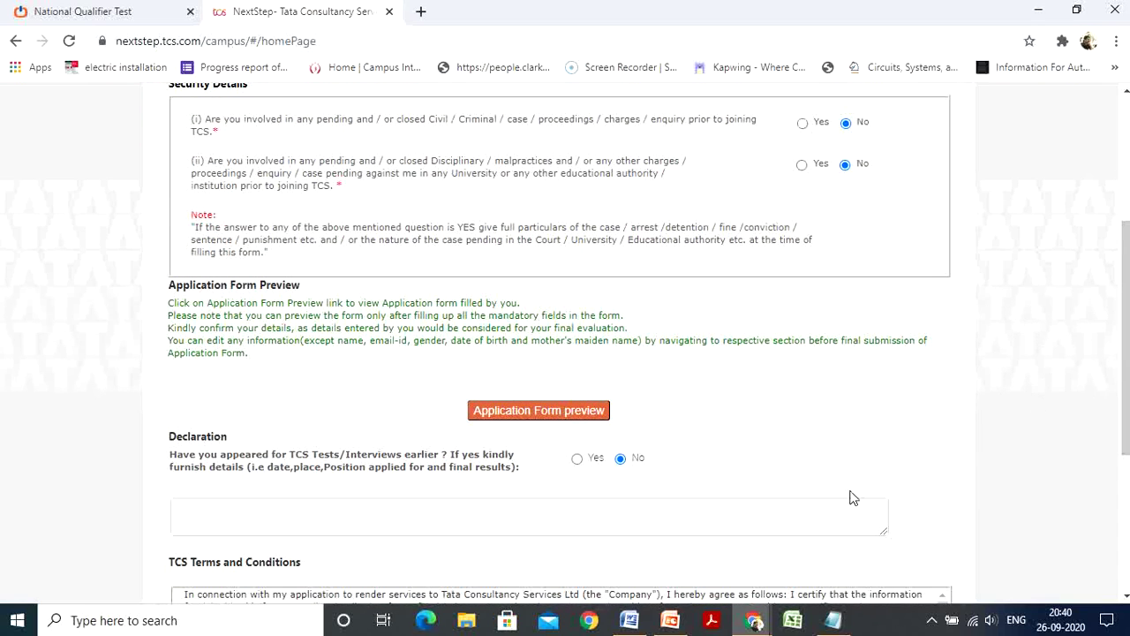
{"action": "left_click", "coordinate": [522, 418]}
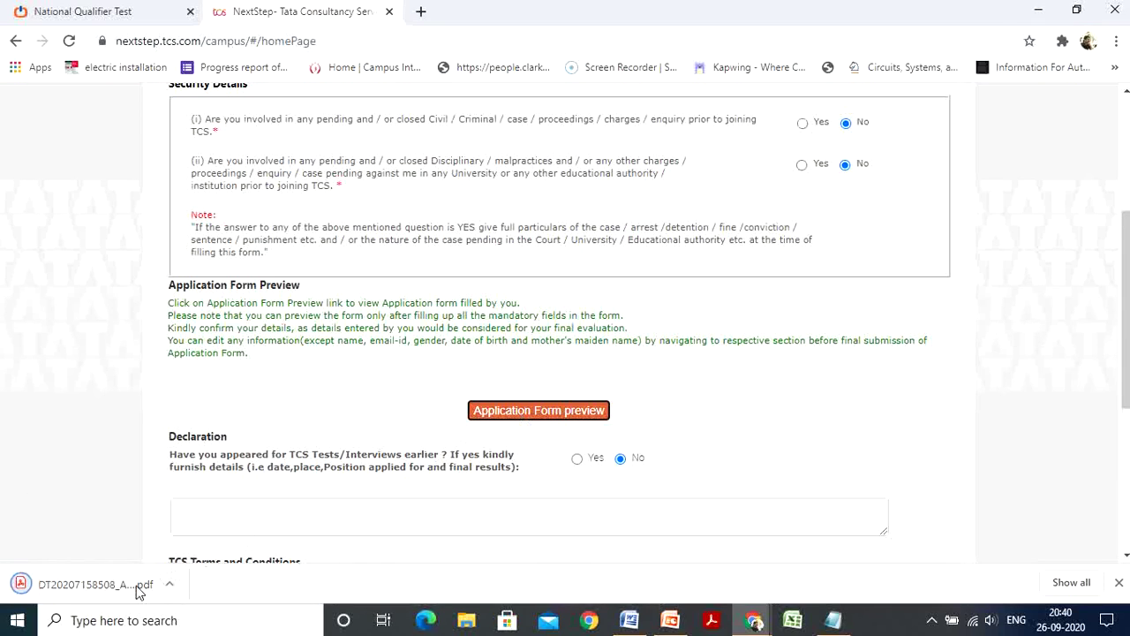
- Open the downloaded application PDF, scroll through its pages, and return to NextStep
{"action": "left_click", "coordinate": [135, 587]}
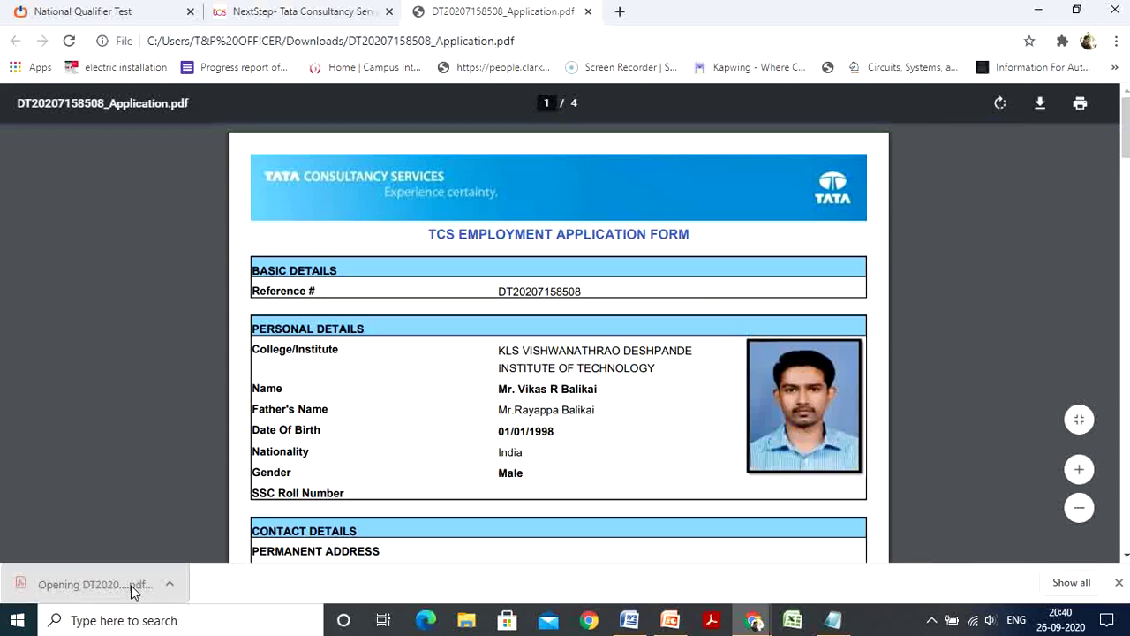
{"action": "scroll", "coordinate": [706, 301], "scroll_direction": "down", "scroll_amount": 3}
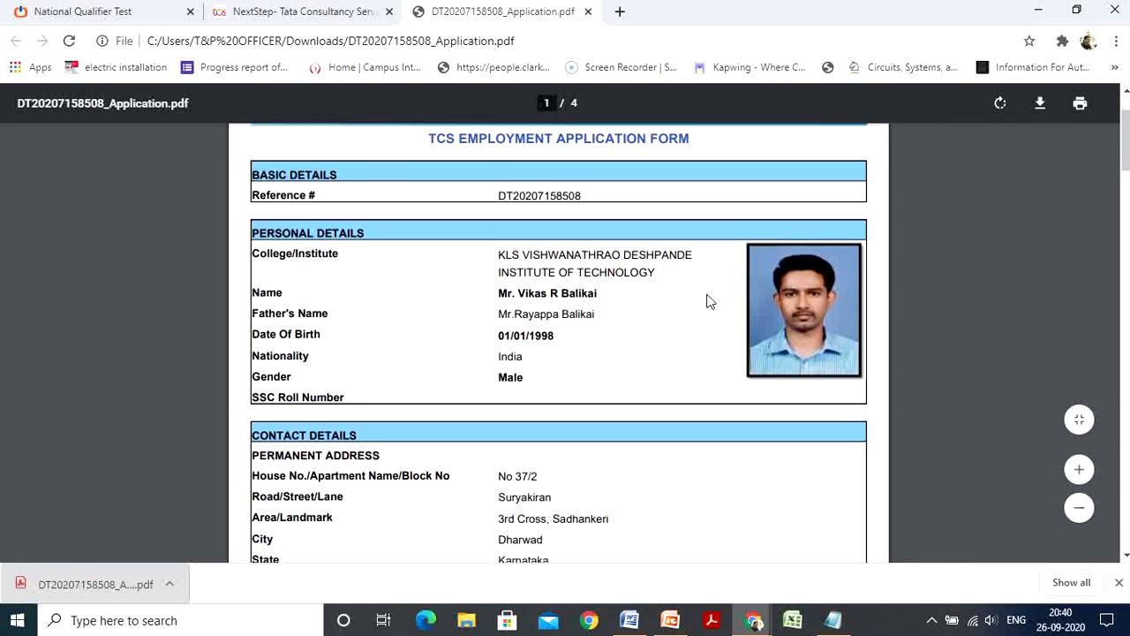
{"action": "scroll", "coordinate": [706, 301], "scroll_direction": "down", "scroll_amount": 5}
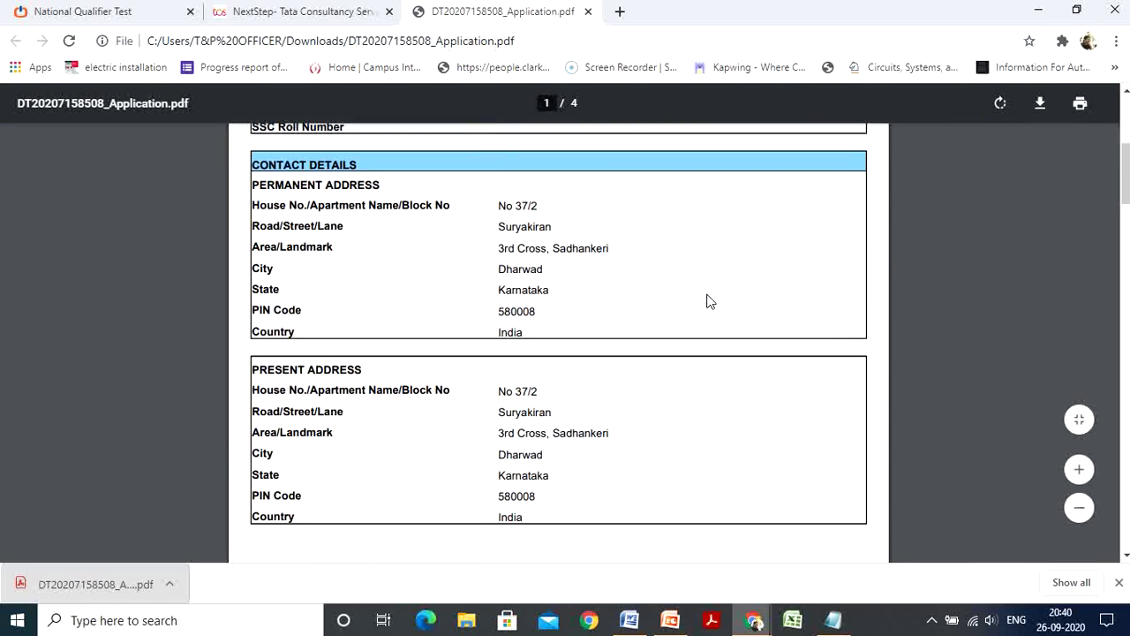
{"action": "scroll", "coordinate": [706, 301], "scroll_direction": "down", "scroll_amount": 1}
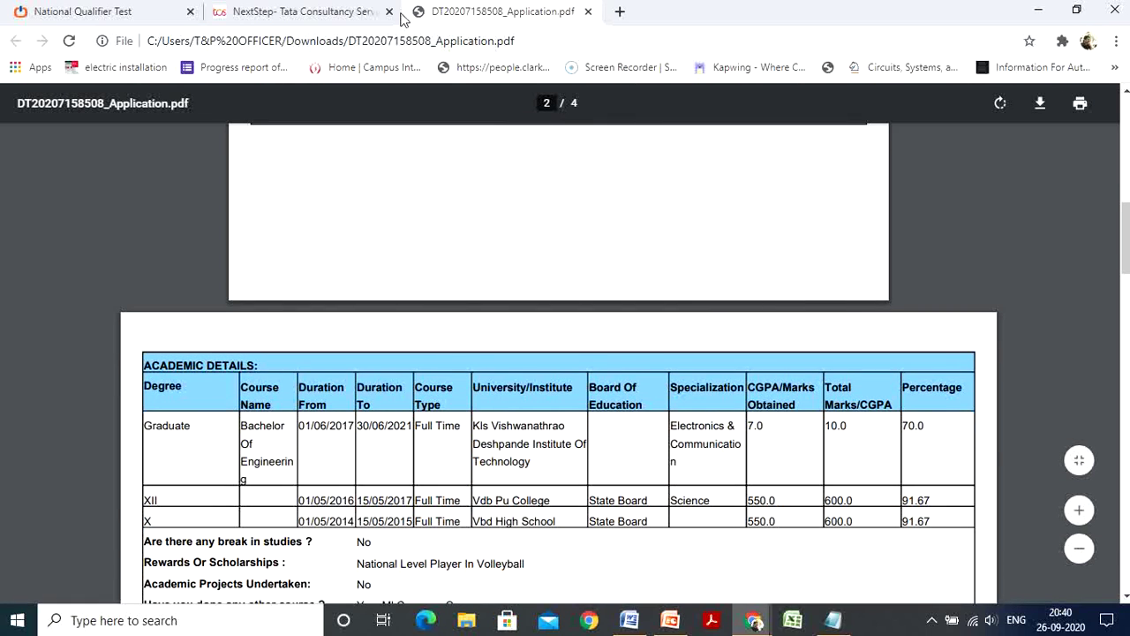
{"action": "left_click", "coordinate": [311, 19]}
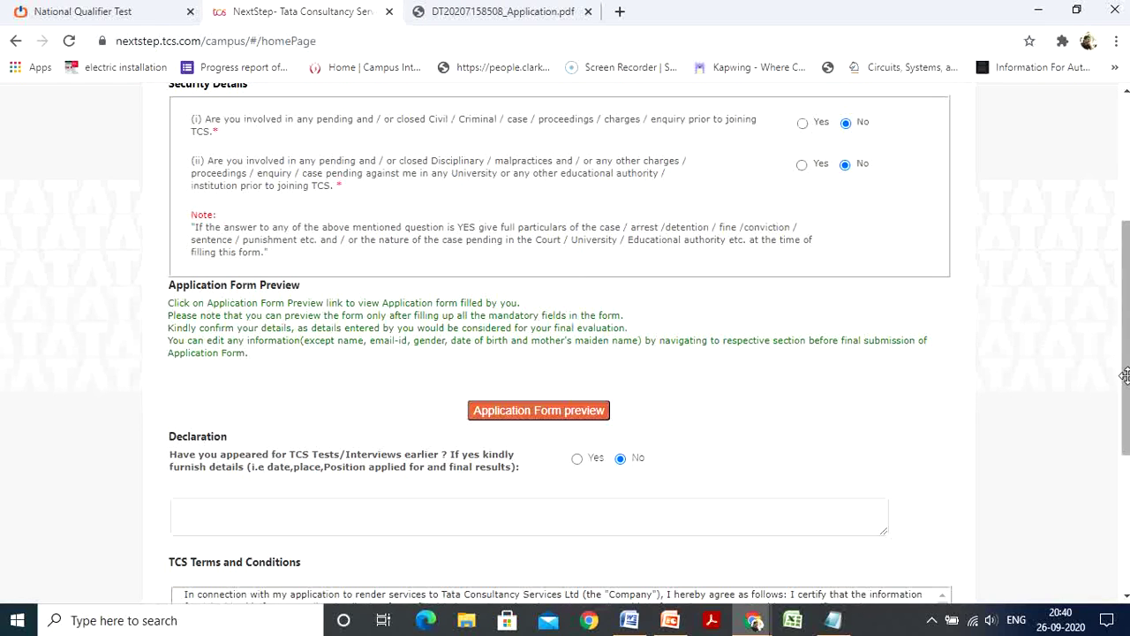
- Agree to the terms, set Place to Dharwad, and submit the application form
{"action": "left_click_drag", "start_coordinate": [1124, 378], "coordinate": [1124, 477]}
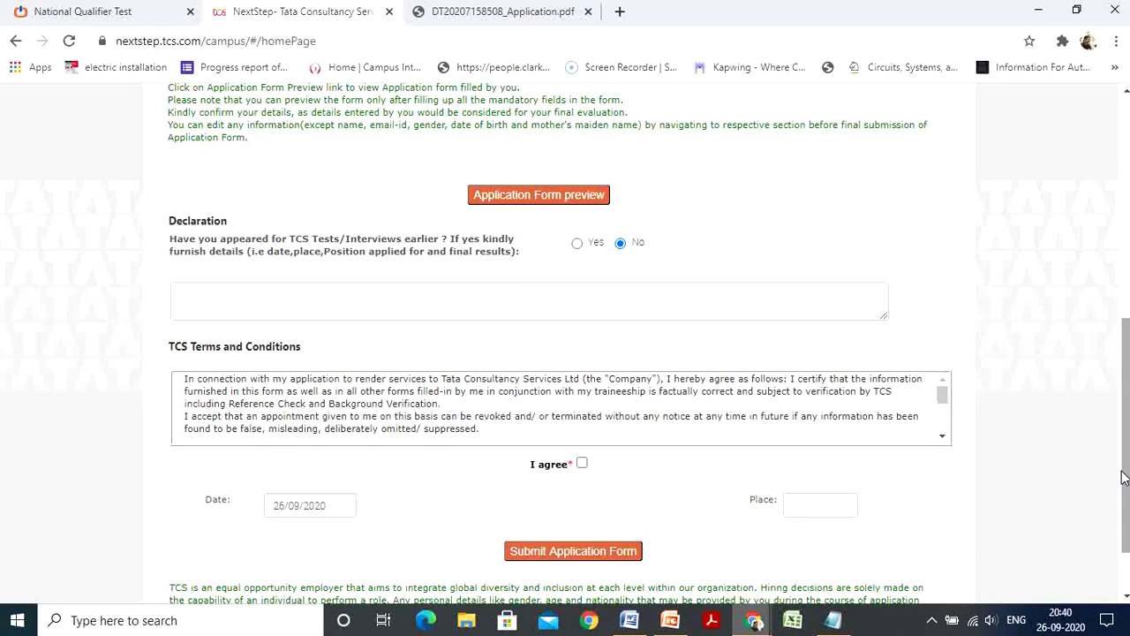
{"action": "left_click", "coordinate": [581, 464]}
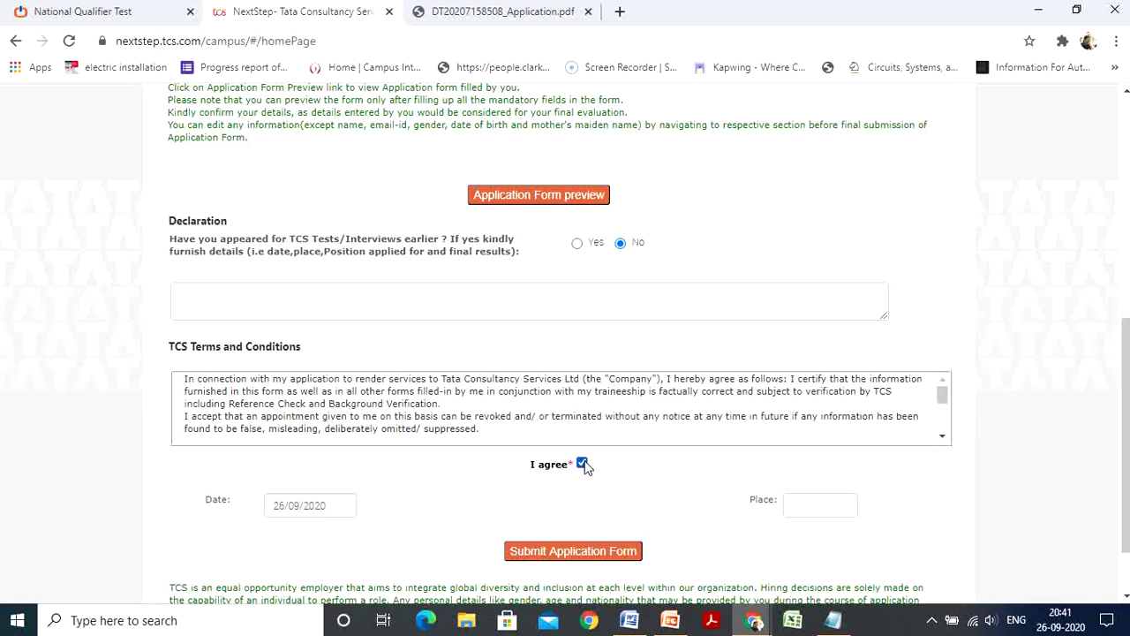
{"action": "left_click", "coordinate": [855, 514]}
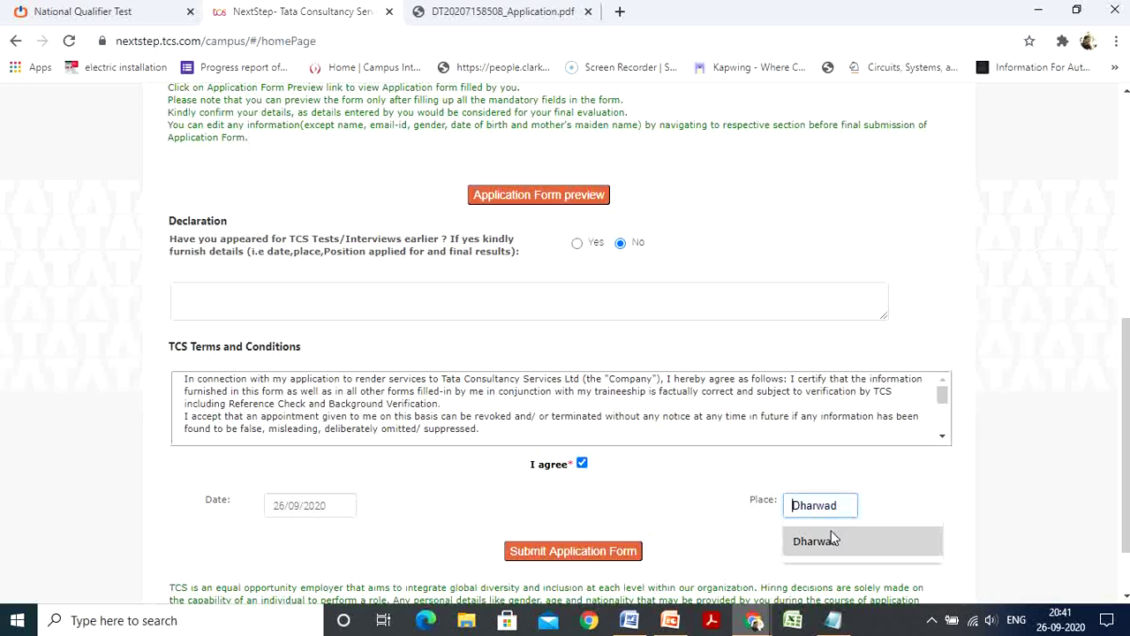
{"action": "left_click", "coordinate": [825, 541]}
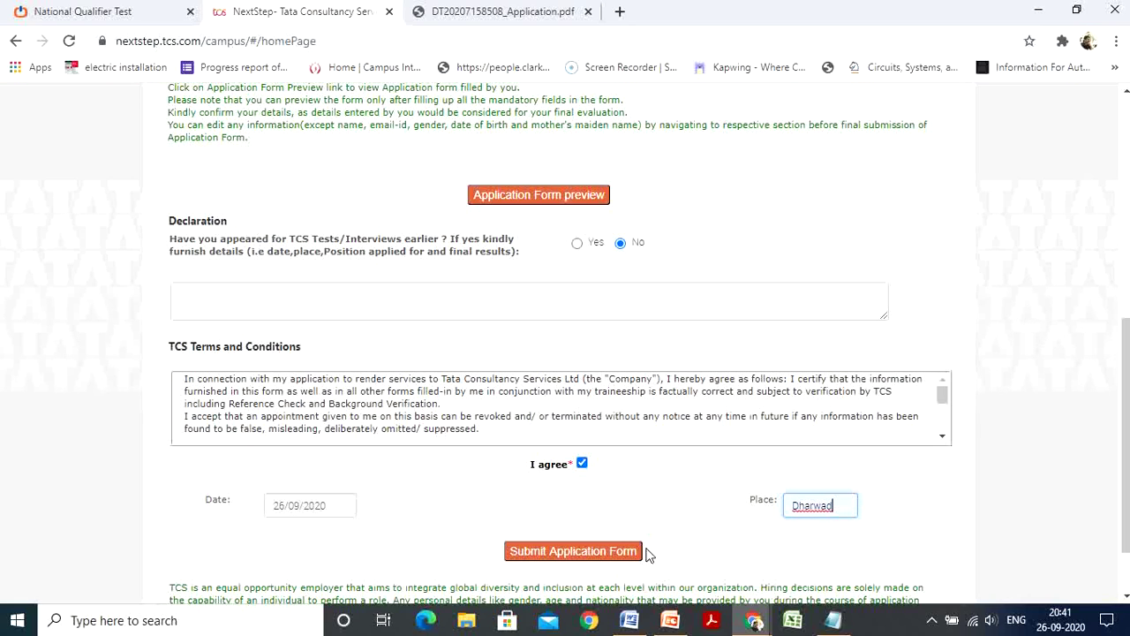
{"action": "left_click", "coordinate": [581, 554]}
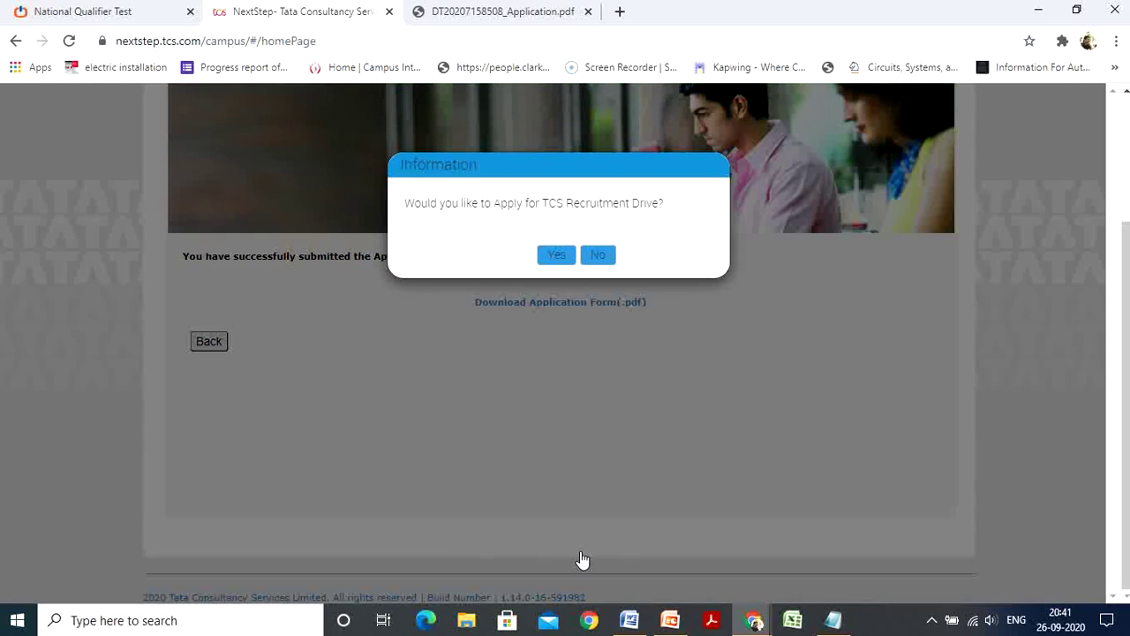
- Confirm Yes to apply for the TCS Recruitment Drive and scroll down its form
{"action": "left_click", "coordinate": [556, 256]}
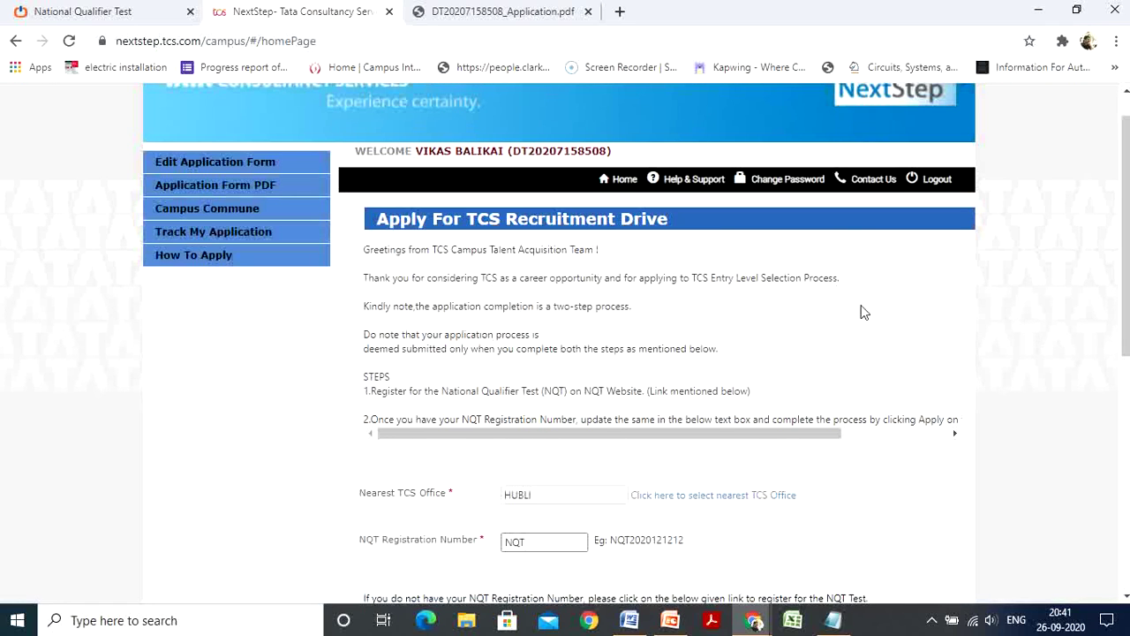
{"action": "scroll", "coordinate": [1127, 265], "scroll_direction": "down", "scroll_amount": 2}
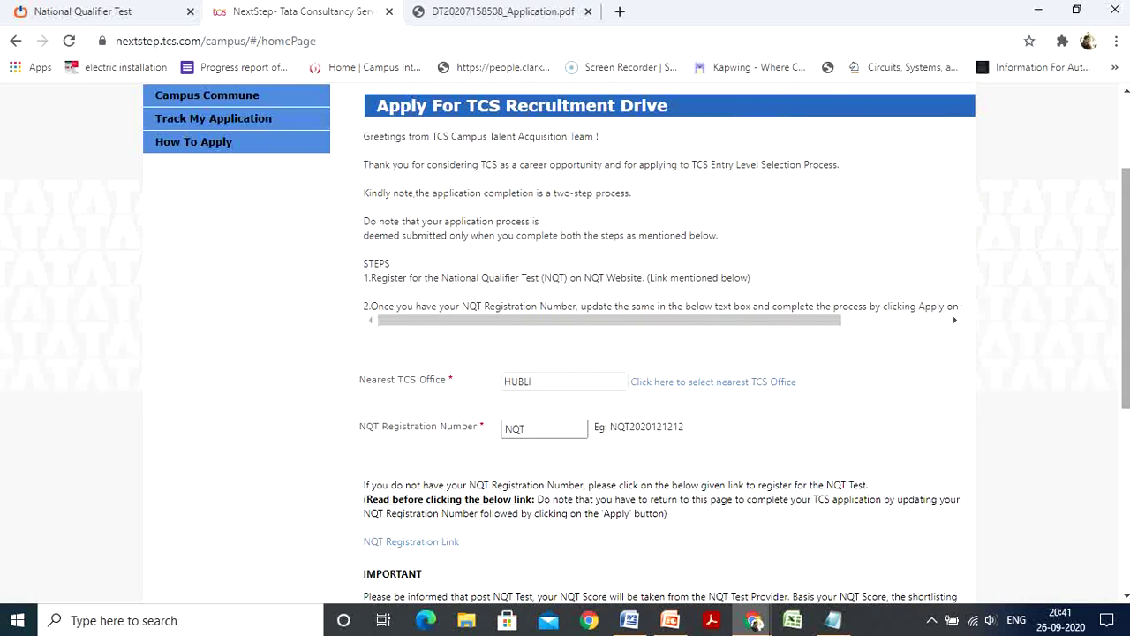
{"action": "left_click_drag", "start_coordinate": [1125, 307], "coordinate": [1125, 332]}
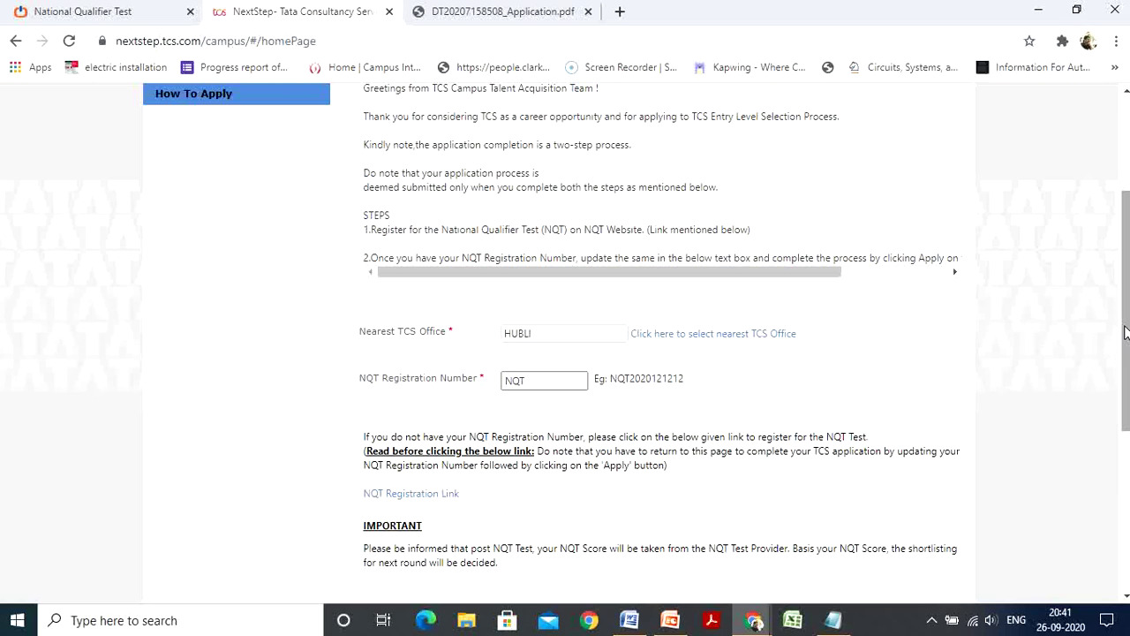
- Find the NQT registration number in the NQT portal's Personal Details, then select the drive form's NQT field
{"action": "left_click", "coordinate": [120, 22]}
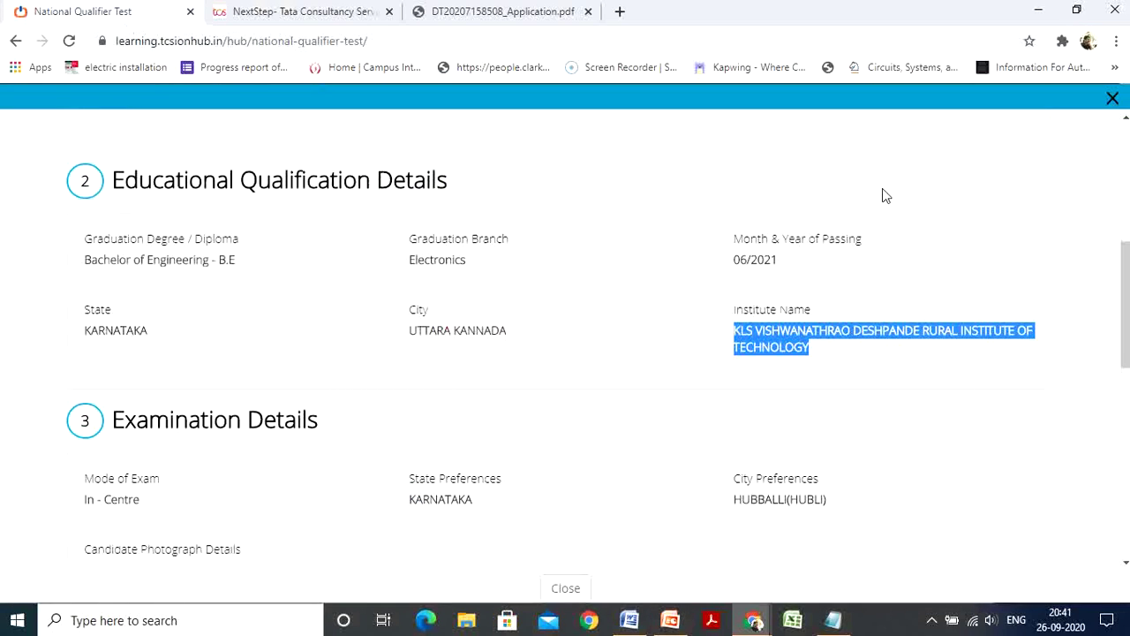
{"action": "left_click", "coordinate": [1123, 244]}
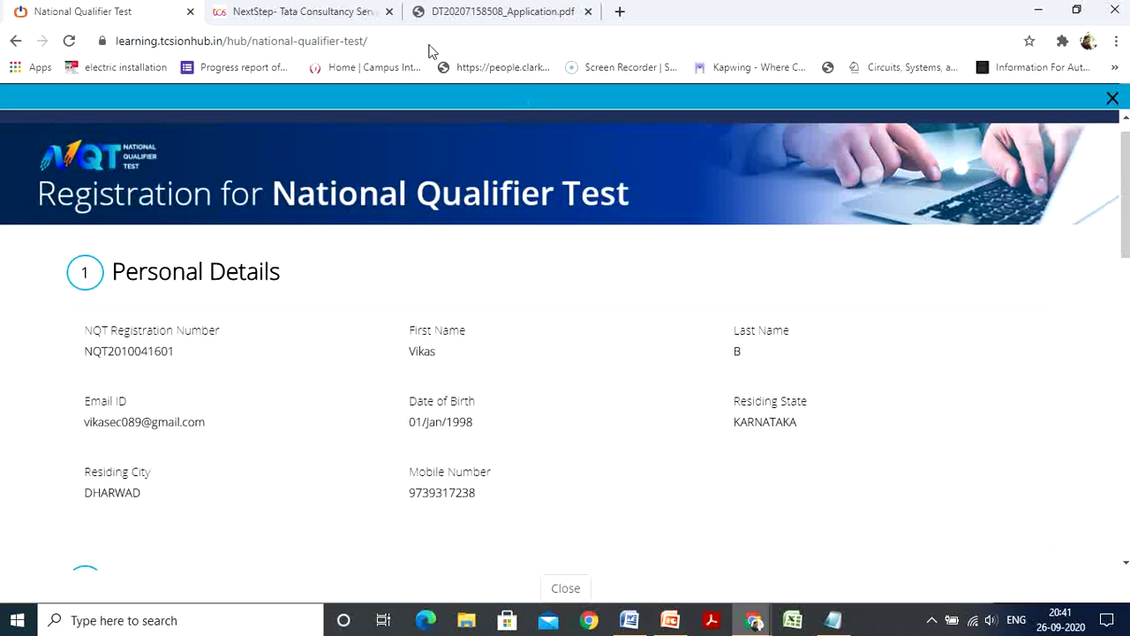
{"action": "left_click", "coordinate": [300, 13]}
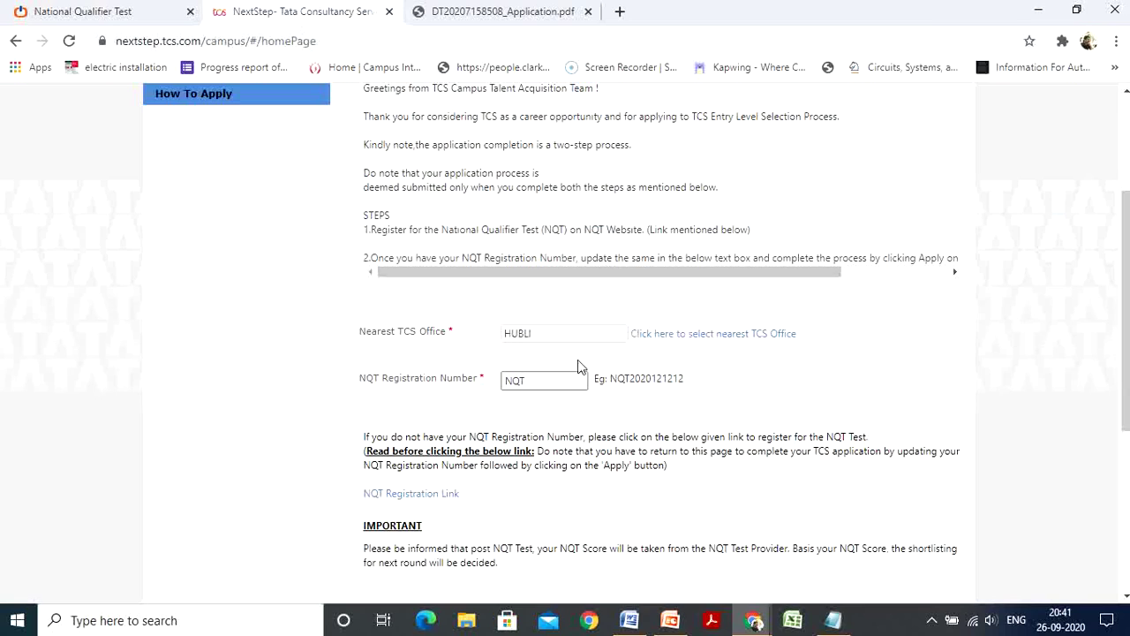
{"action": "left_click", "coordinate": [560, 381]}
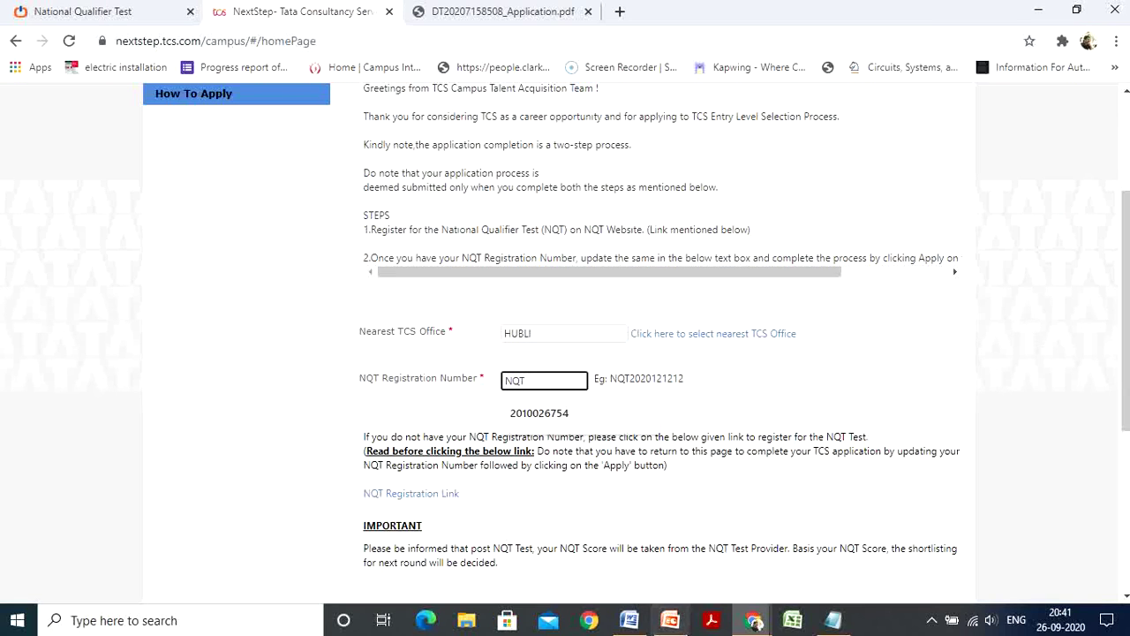
- Copy the saved NQT number digits from Notepad into the drive form's NQT Registration Number field
{"action": "left_click", "coordinate": [834, 621]}
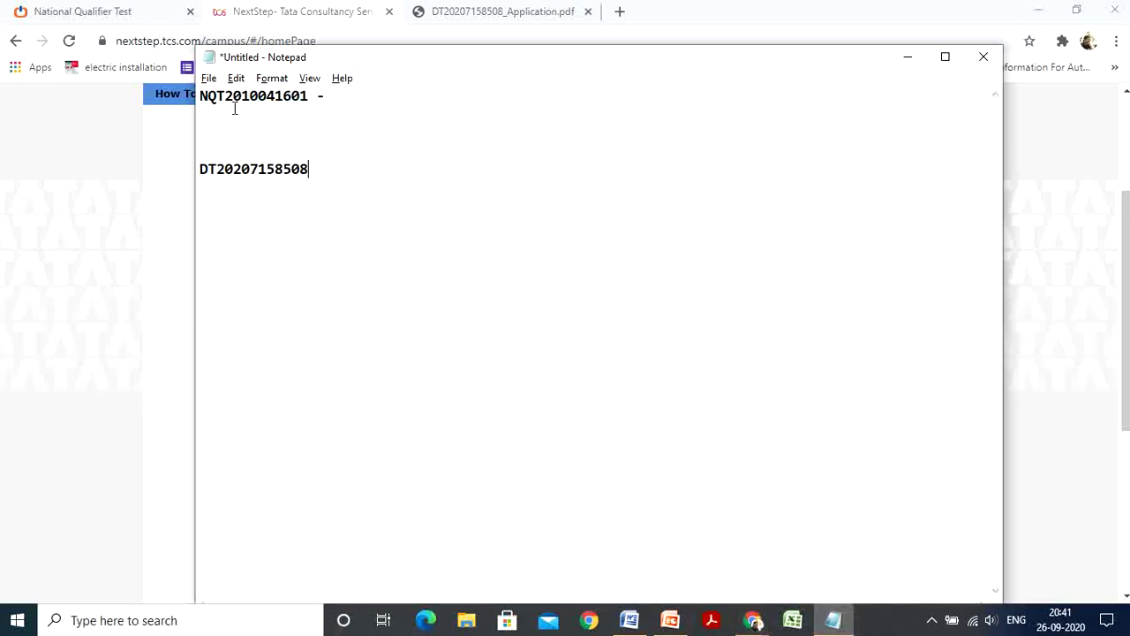
{"action": "key", "text": "shift+Right"}
{"action": "key", "text": "shift+Right"}
{"action": "key", "text": "shift+Right"}
{"action": "key", "text": "shift+Right"}
{"action": "key", "text": "shift+Right"}
{"action": "key", "text": "shift+Right"}
{"action": "key", "text": "shift+Right"}
{"action": "key", "text": "shift+Right"}
{"action": "key", "text": "shift+Right"}
{"action": "key", "text": "shift+Right"}
{"action": "key", "text": "ctrl+c"}
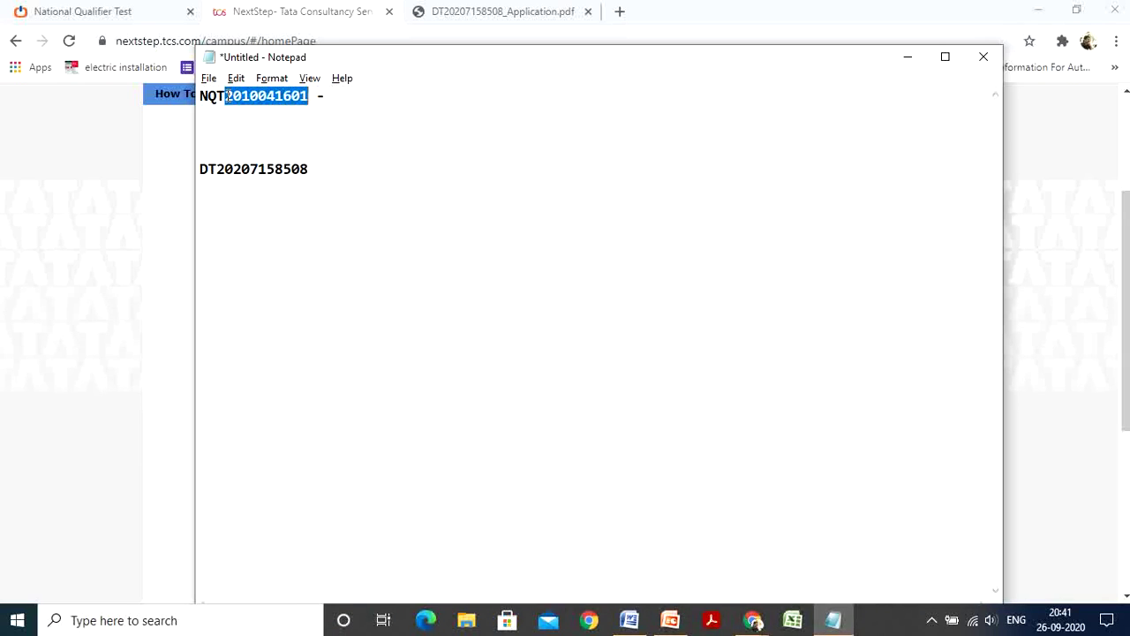
{"action": "key", "text": "alt+Tab"}
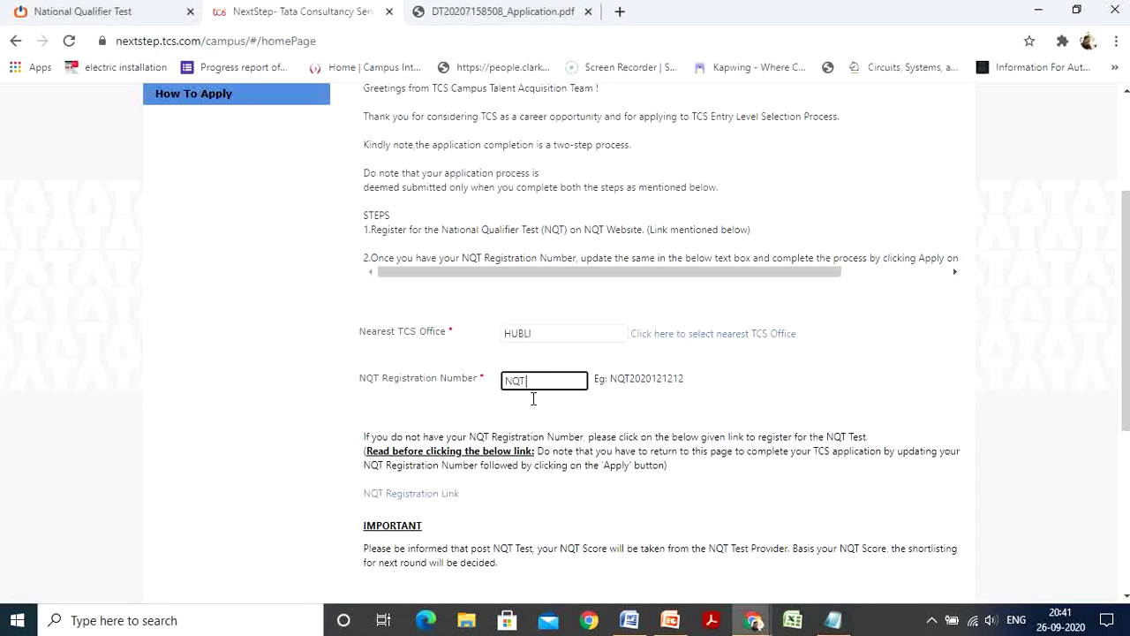
{"action": "key", "text": "ctrl+v"}
{"action": "left_click", "coordinate": [794, 369]}
- Open the Nearest Test Center city list from the 'select nearest TCS Office' link
{"action": "left_click", "coordinate": [664, 335]}
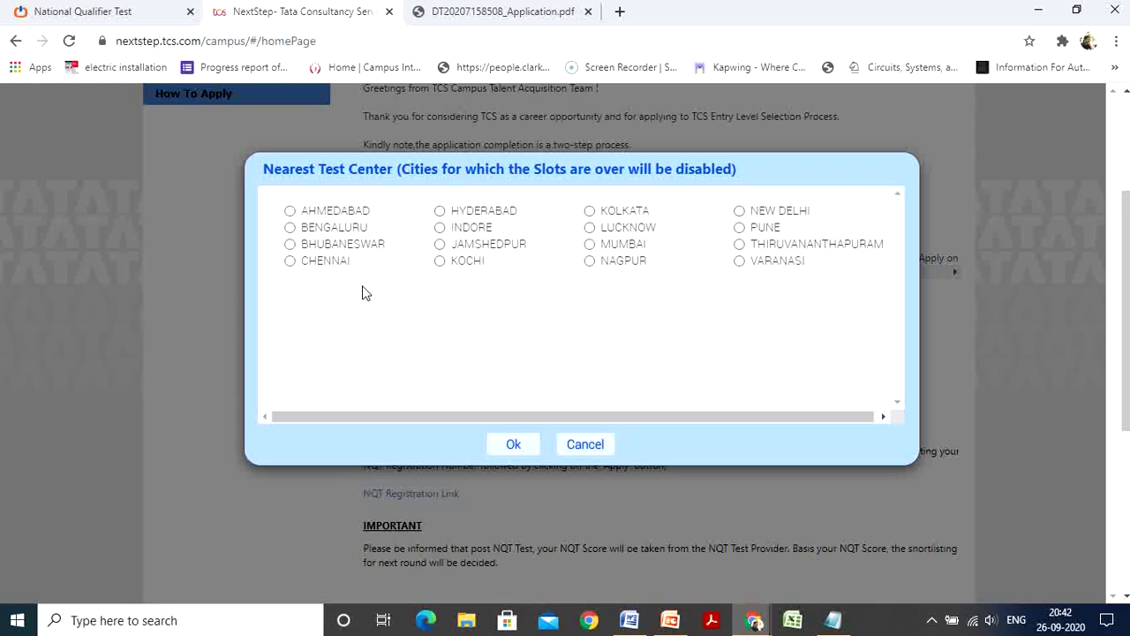
- Confirm BENGALURU as the nearest TCS office and submit the recruitment drive application
{"action": "left_click", "coordinate": [291, 227]}
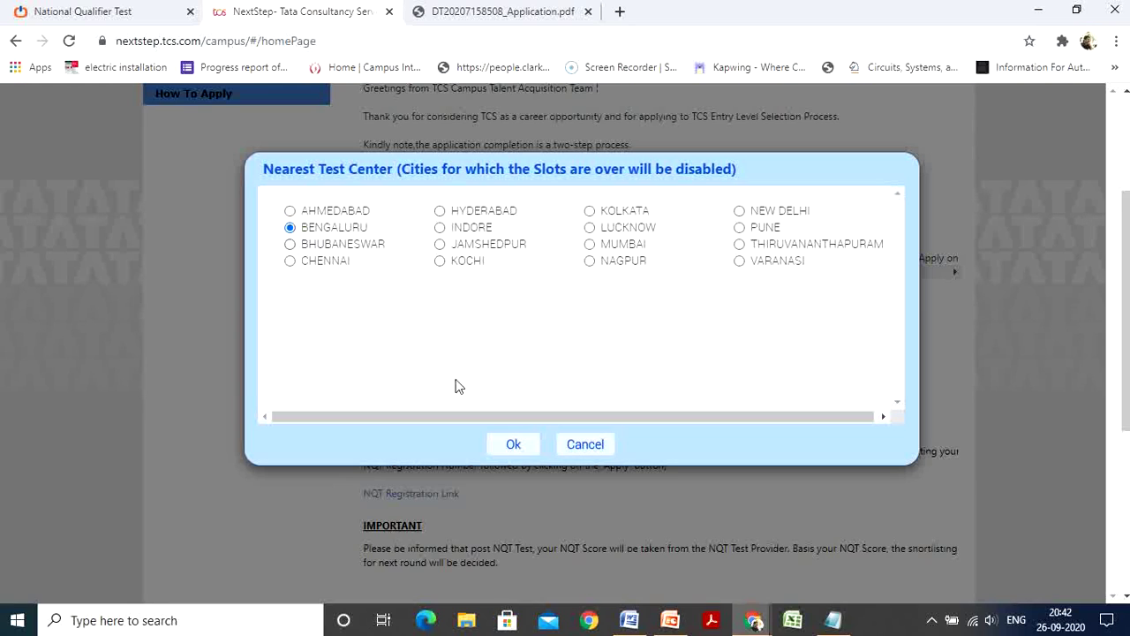
{"action": "left_click", "coordinate": [515, 445]}
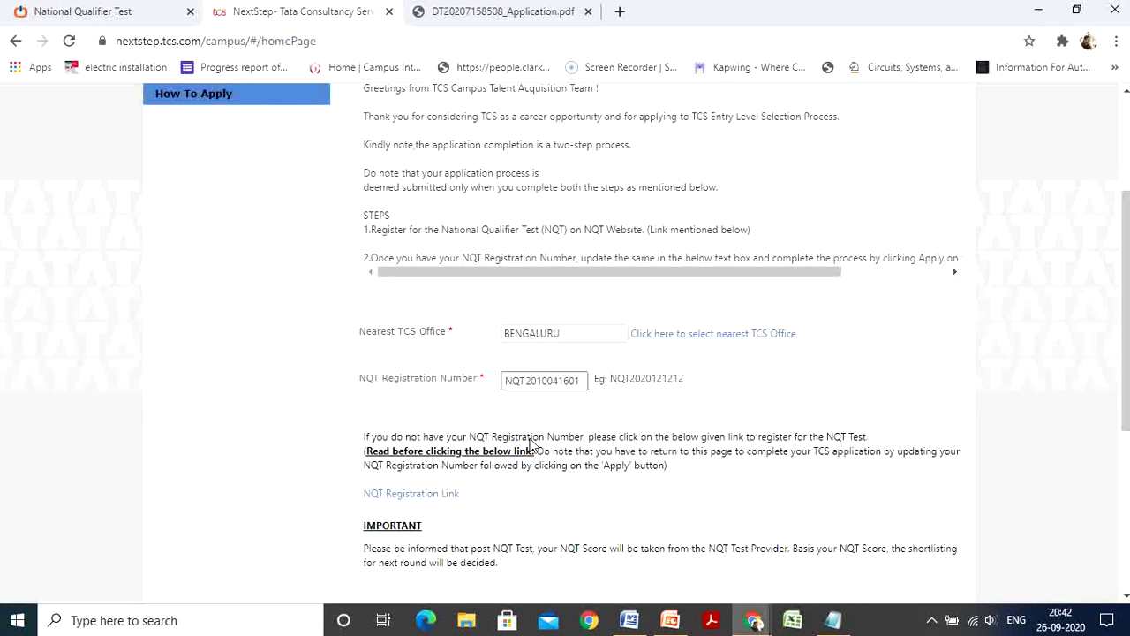
{"action": "left_click_drag", "start_coordinate": [1127, 301], "coordinate": [1126, 397]}
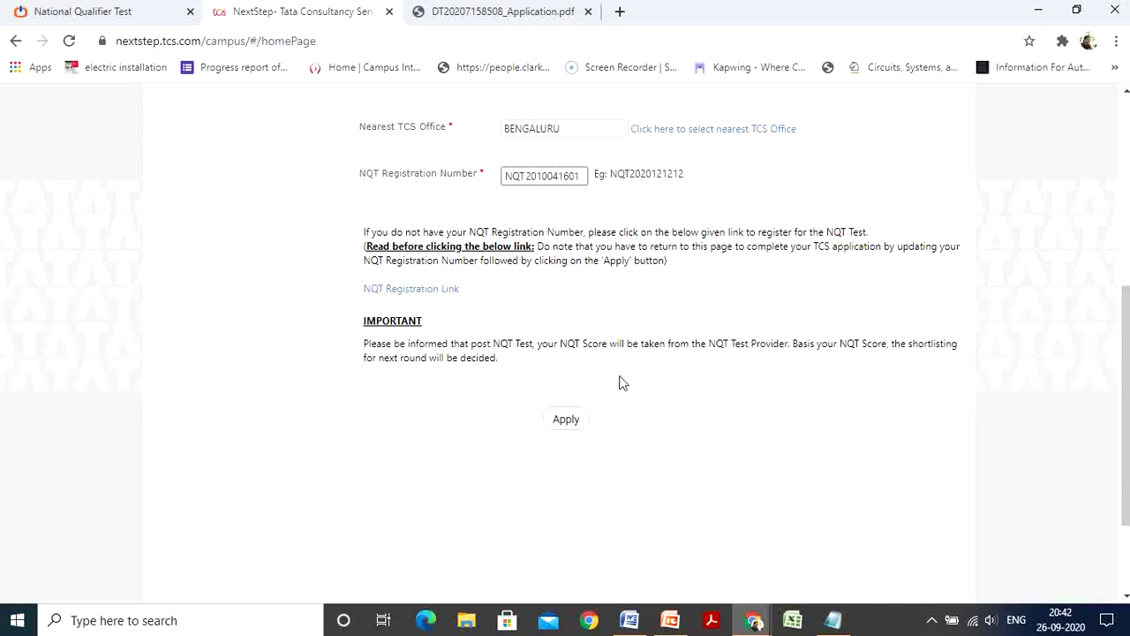
{"action": "left_click", "coordinate": [566, 416]}
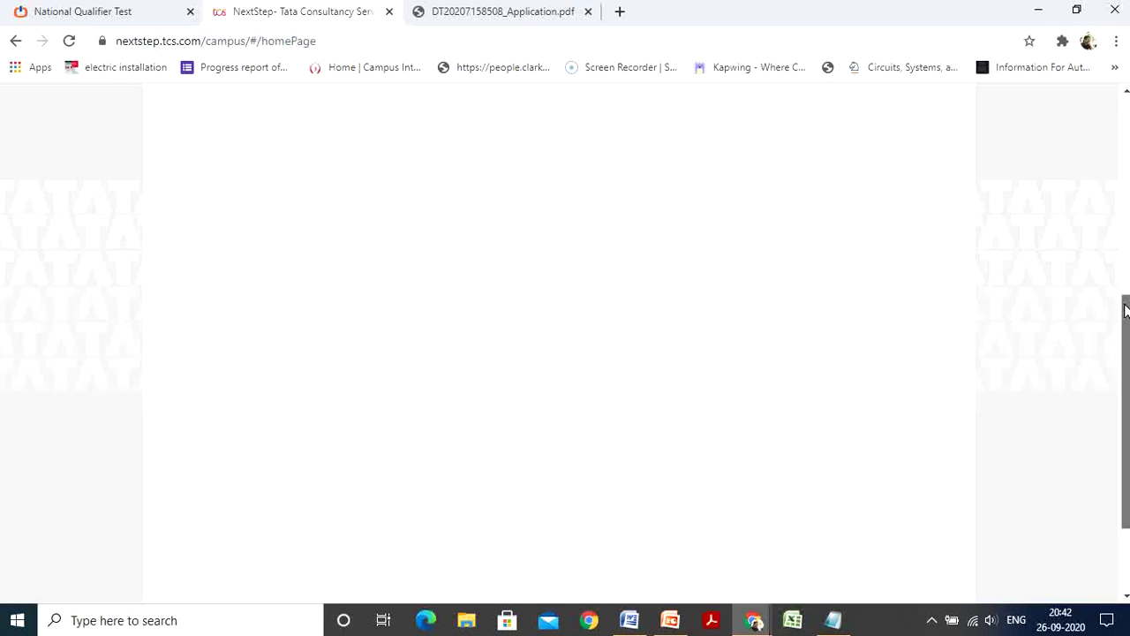
{"action": "left_click_drag", "start_coordinate": [1124, 303], "coordinate": [1124, 106]}
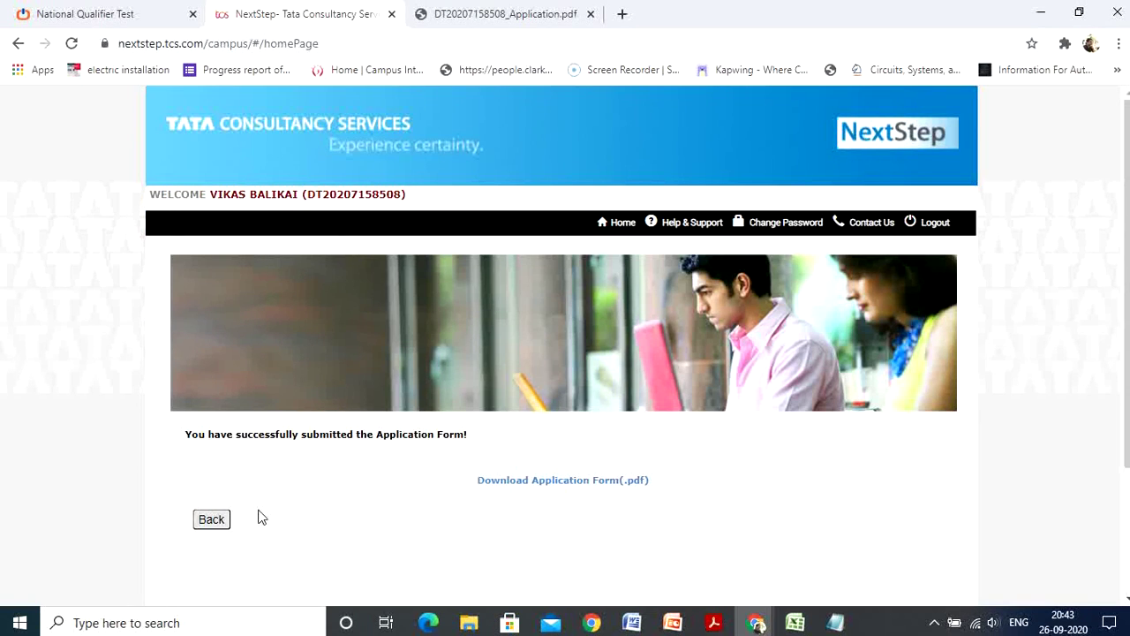
- Go back to Home and open Track My Application, showing Applied for Drive on 26/09/2020
{"action": "left_click", "coordinate": [212, 519]}
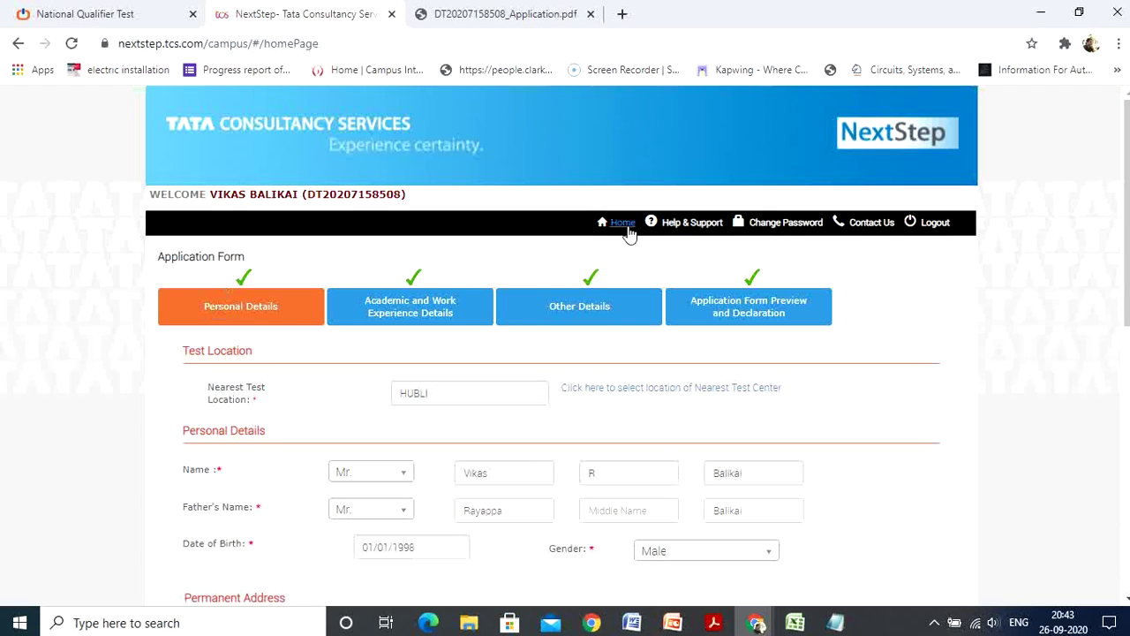
{"action": "left_click", "coordinate": [624, 228]}
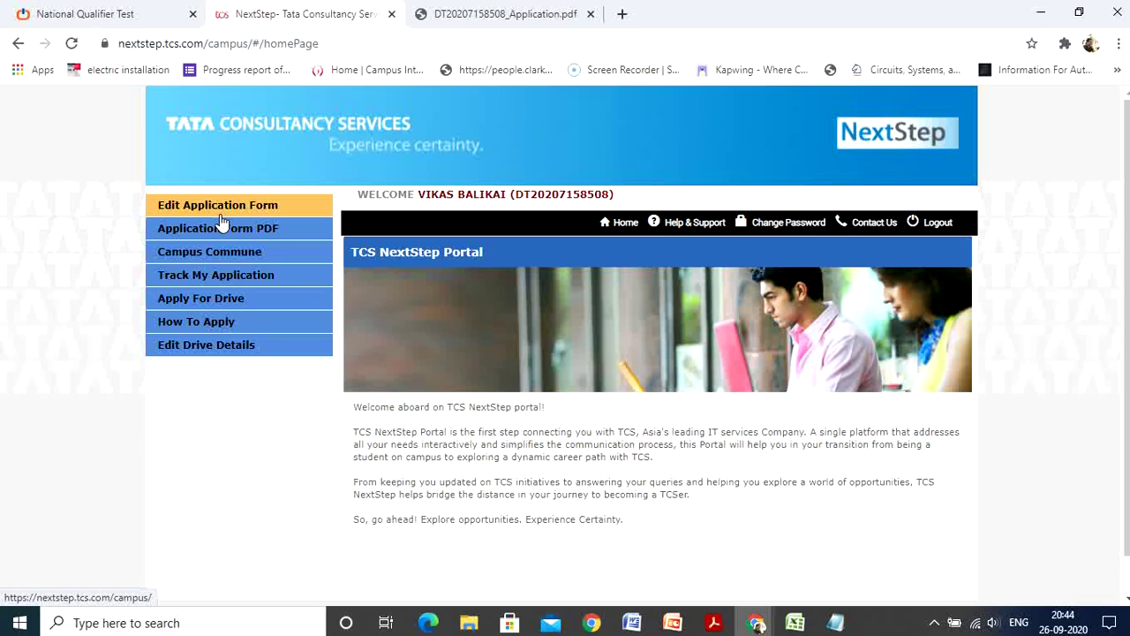
{"action": "left_click", "coordinate": [204, 280]}
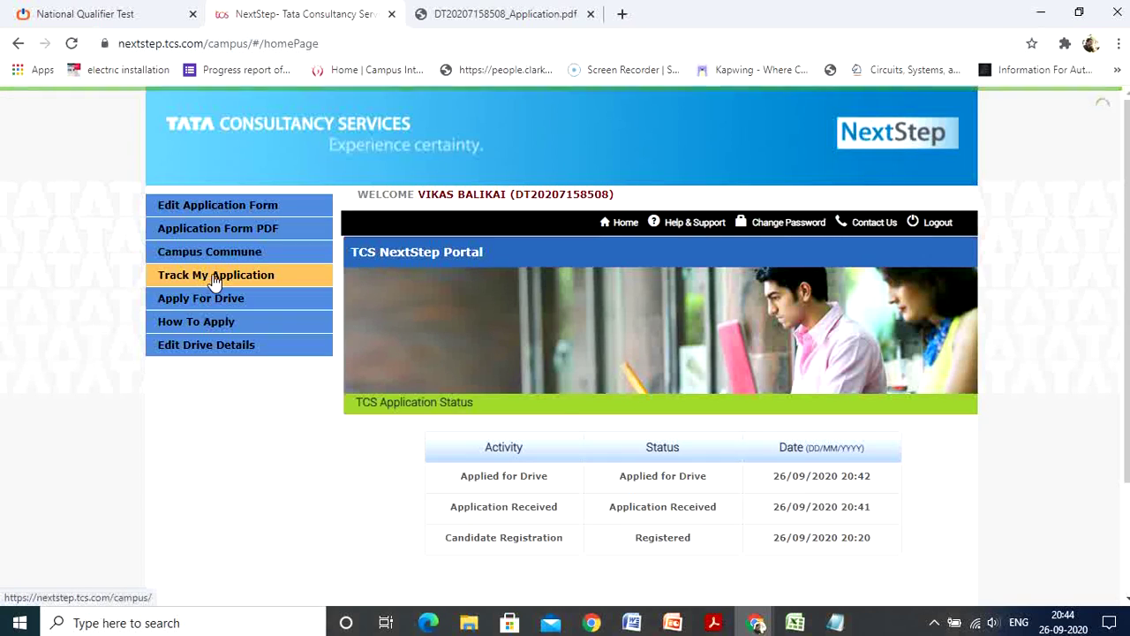
{"action": "left_click_drag", "start_coordinate": [1122, 391], "coordinate": [1118, 429]}
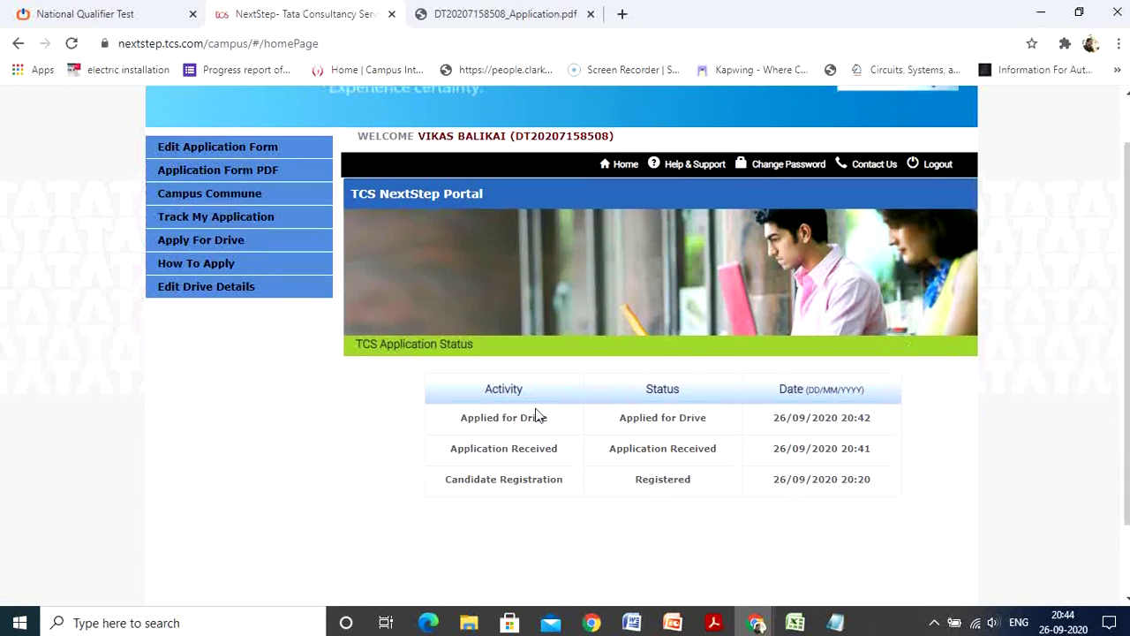